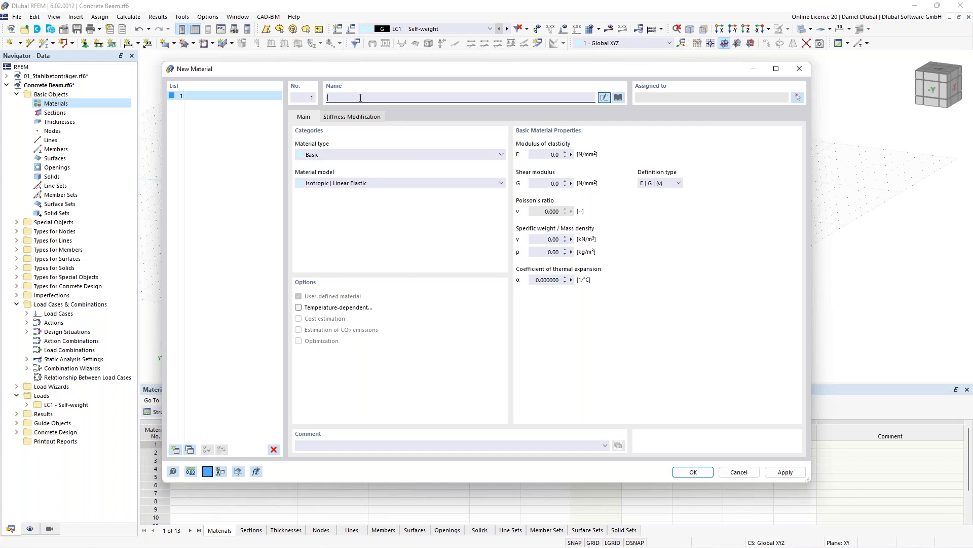
- Define the first material as C30/37 per EN 1992-1-1:2004/A1:2014
text(c30)
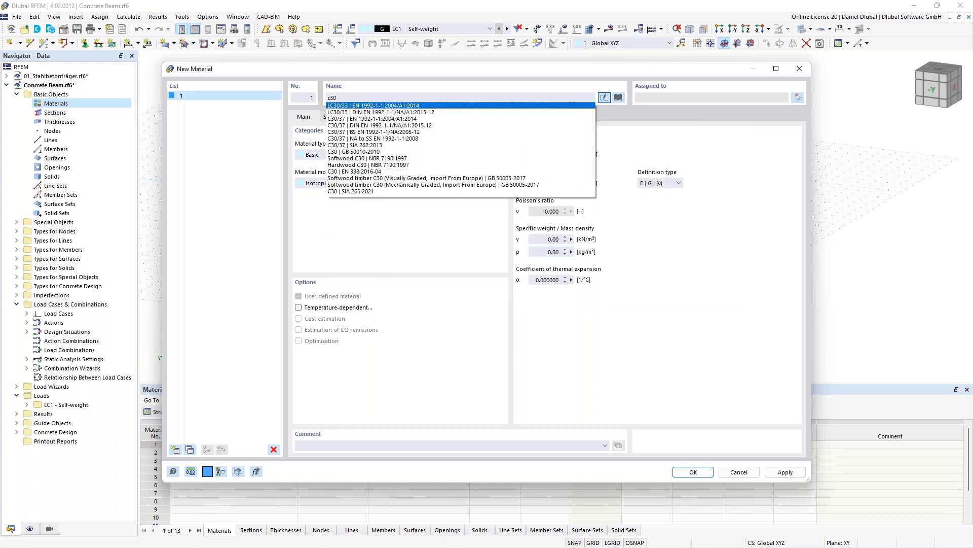
text(/37)
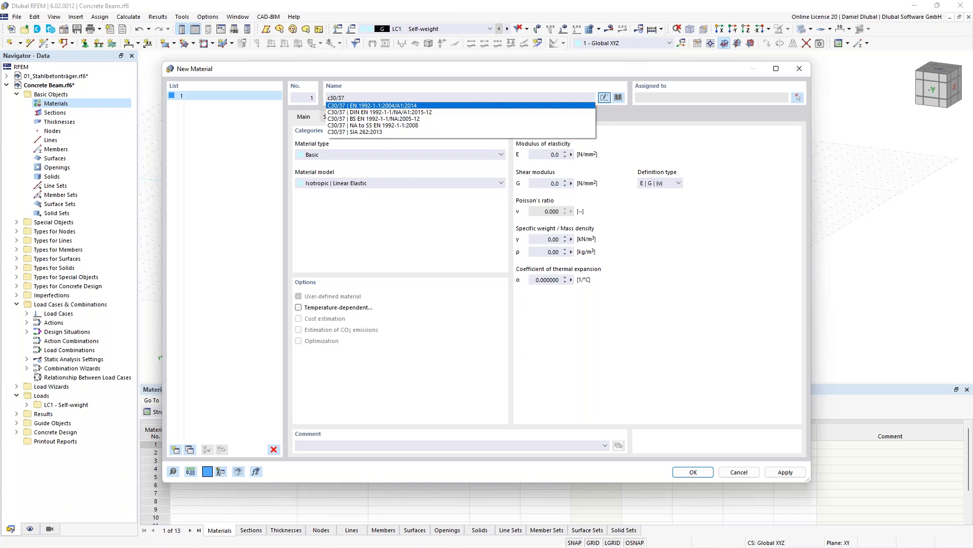
click(348, 106)
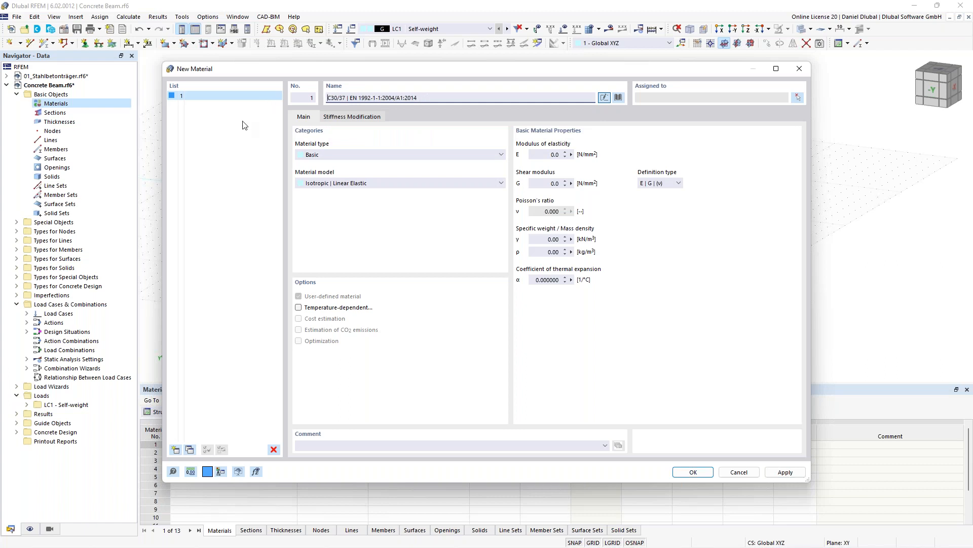
- Add a second material from the library: reinforcing steel B500S(A) of the EN 1992-1-1 Reinforcing steel B series, and close the dialog
click(176, 450)
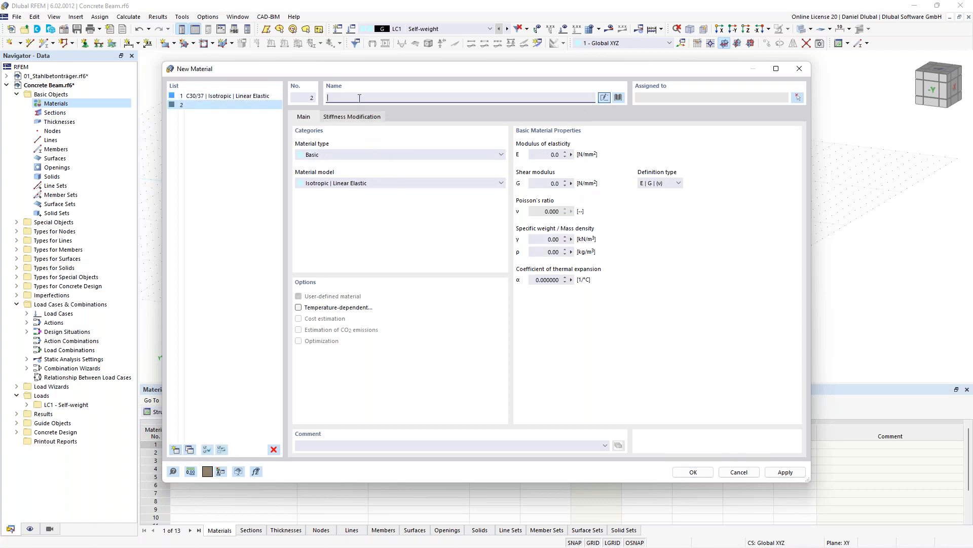
click(620, 100)
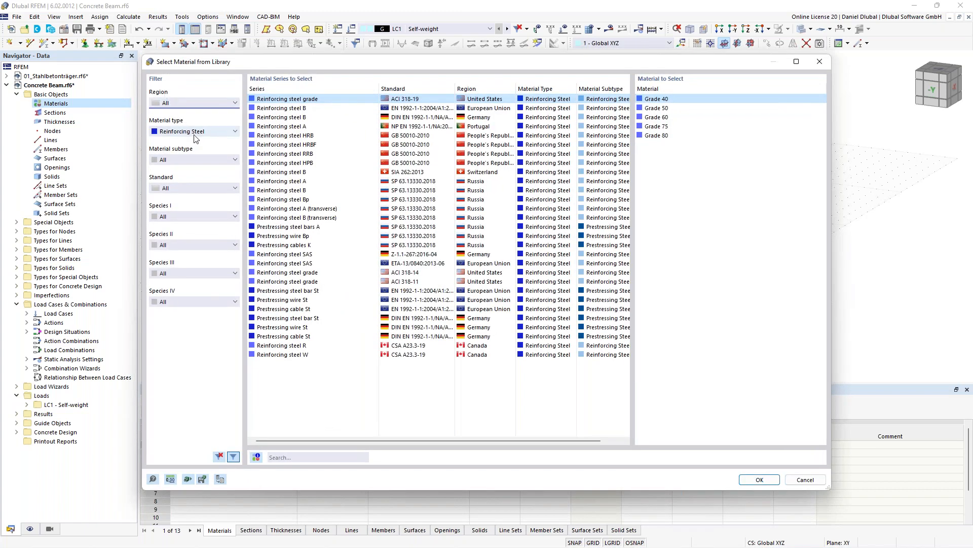
click(194, 133)
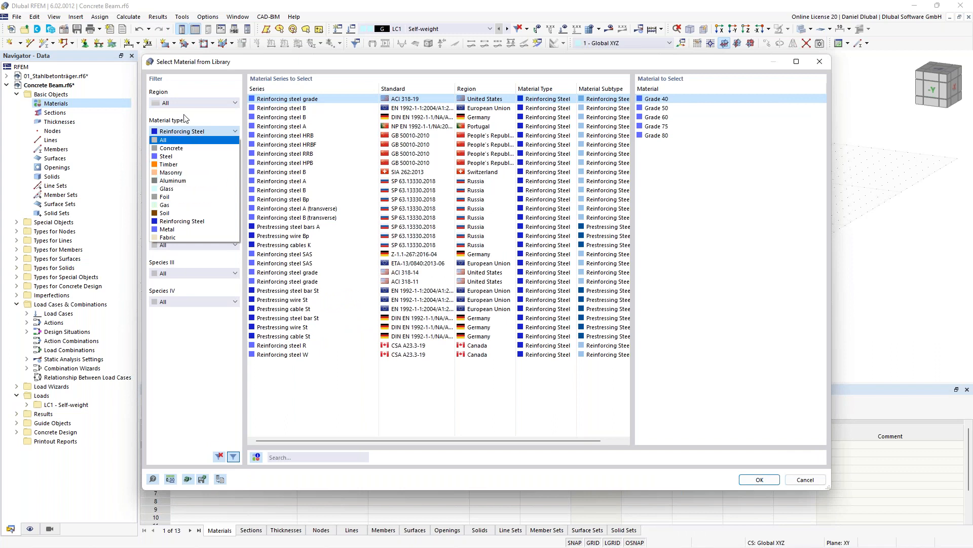
click(189, 221)
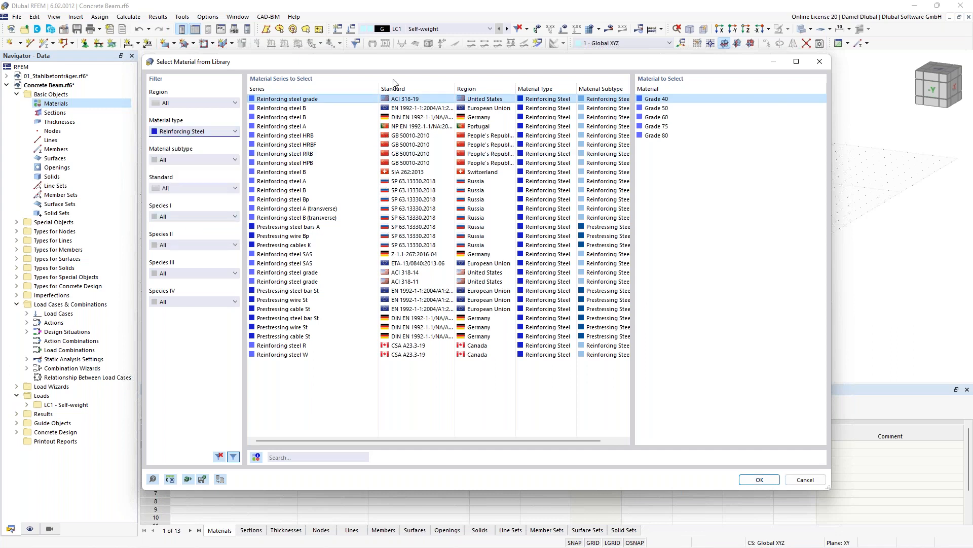
click(308, 109)
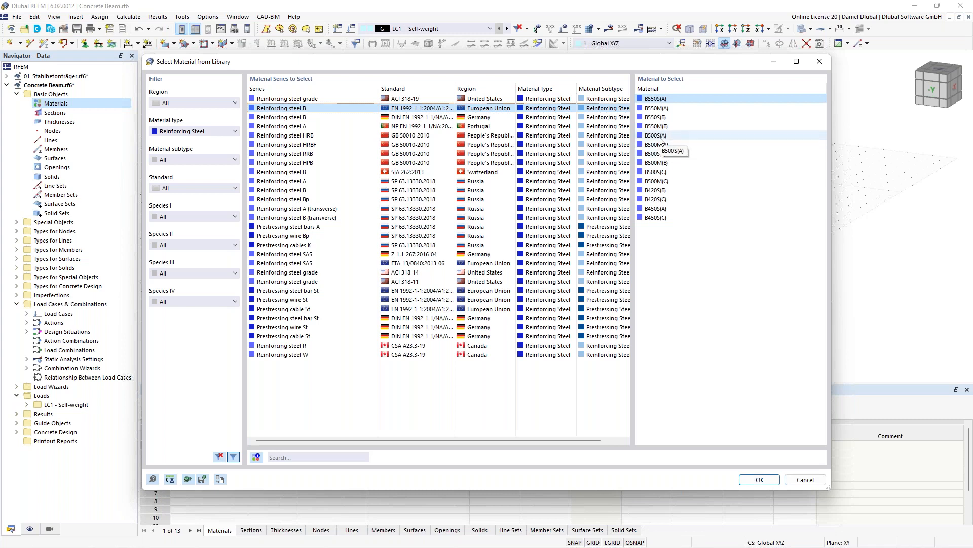
click(658, 135)
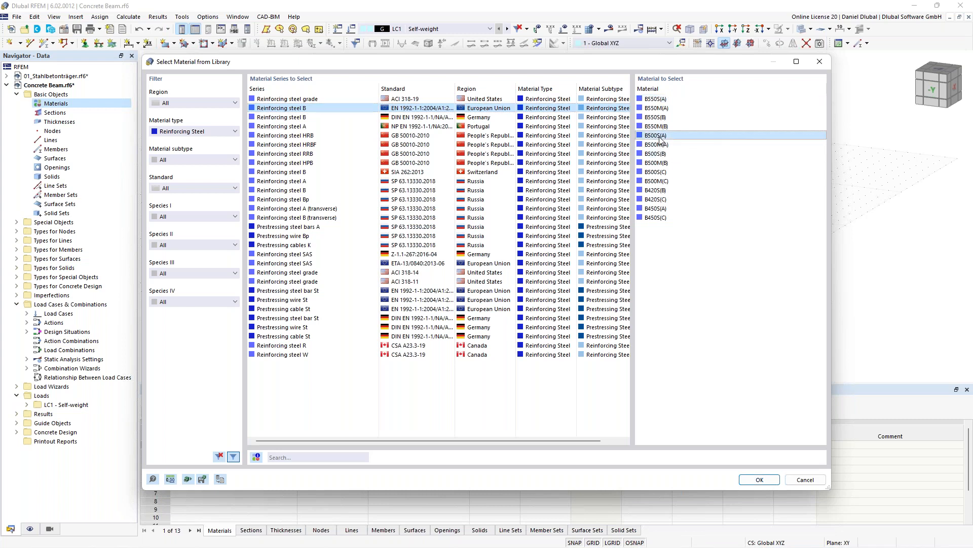
click(760, 480)
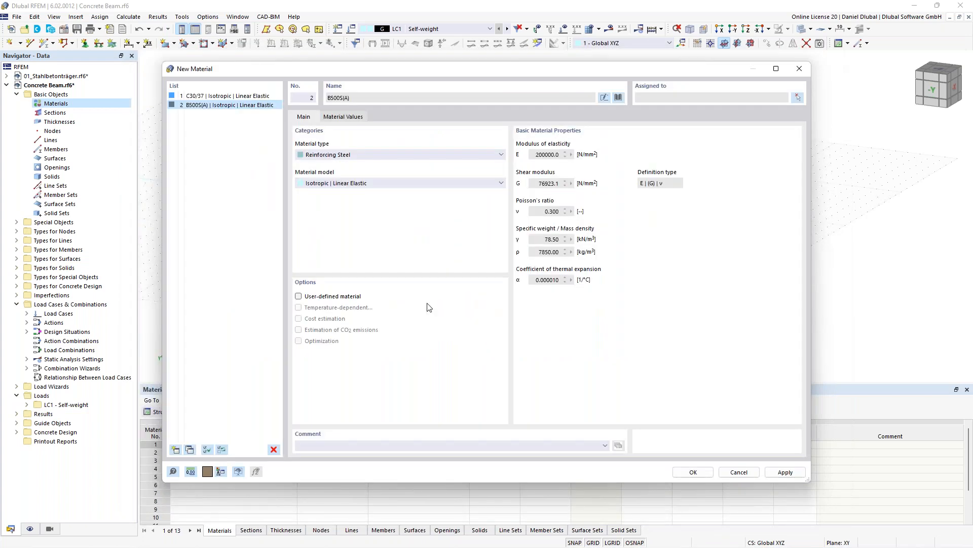
click(691, 472)
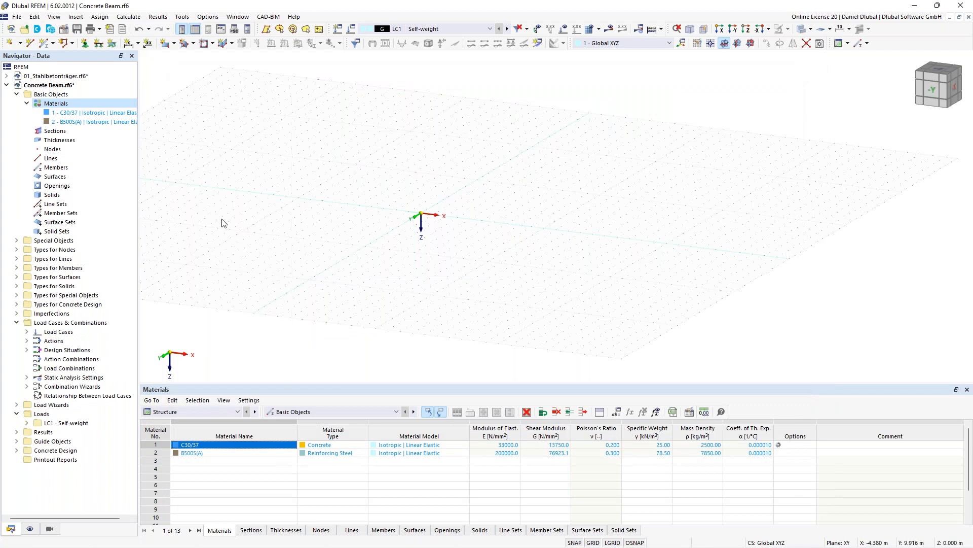
- Create a new section for C30/37 using the massive rectangle shape from the section library
right_click(60, 134)
click(97, 152)
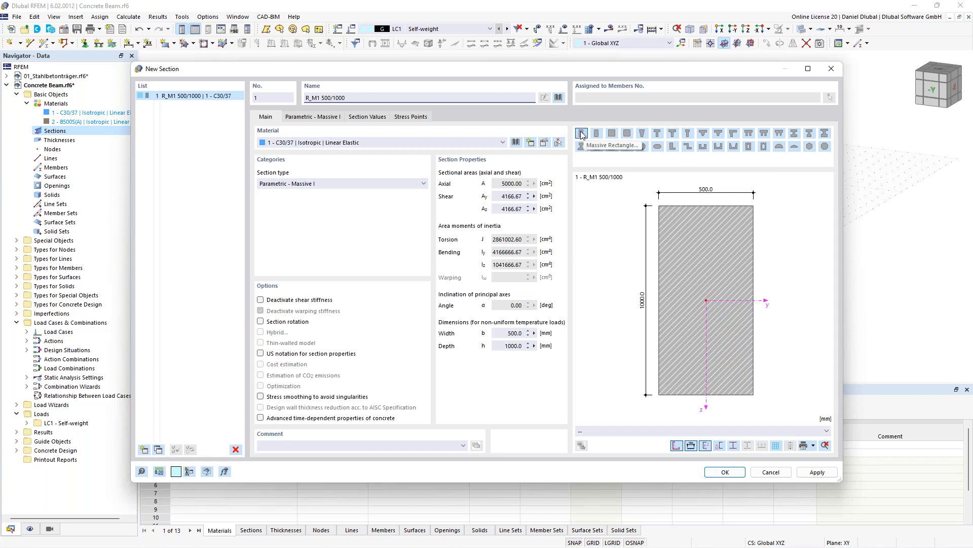
click(559, 97)
drag(434, 109, 363, 137)
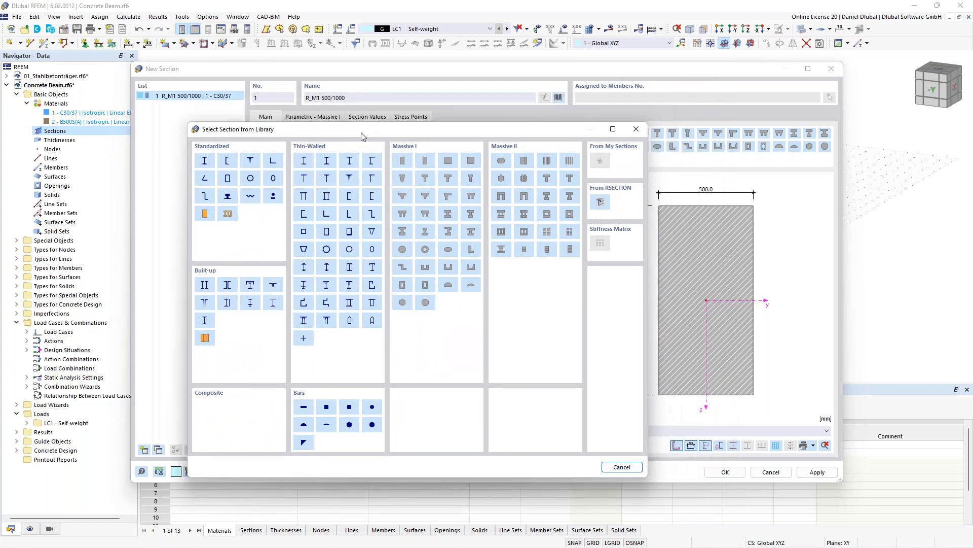
click(403, 161)
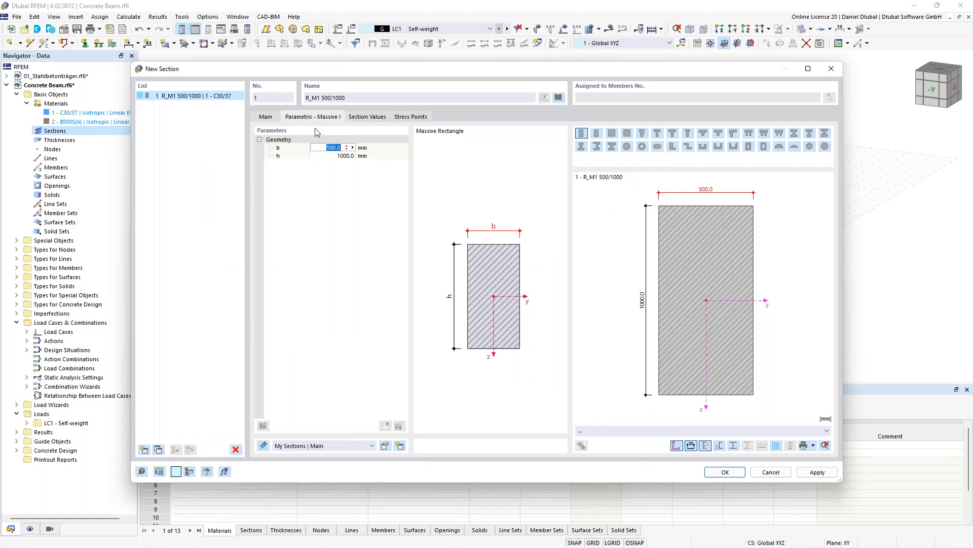
- Set the rectangle's width b to 300 mm and height h to 450 mm, review its section values and stress points, and save it
text(300)
key(Tab)
text(450)
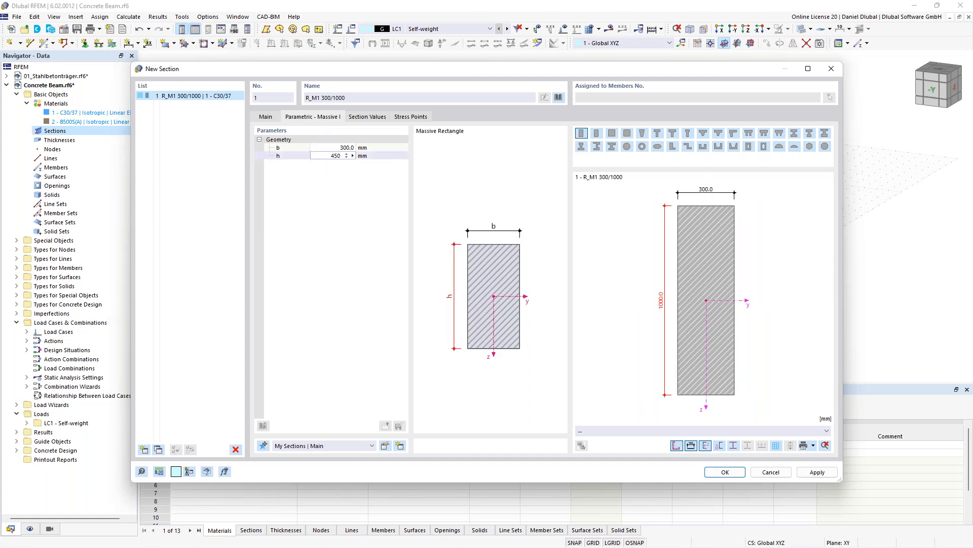
click(345, 148)
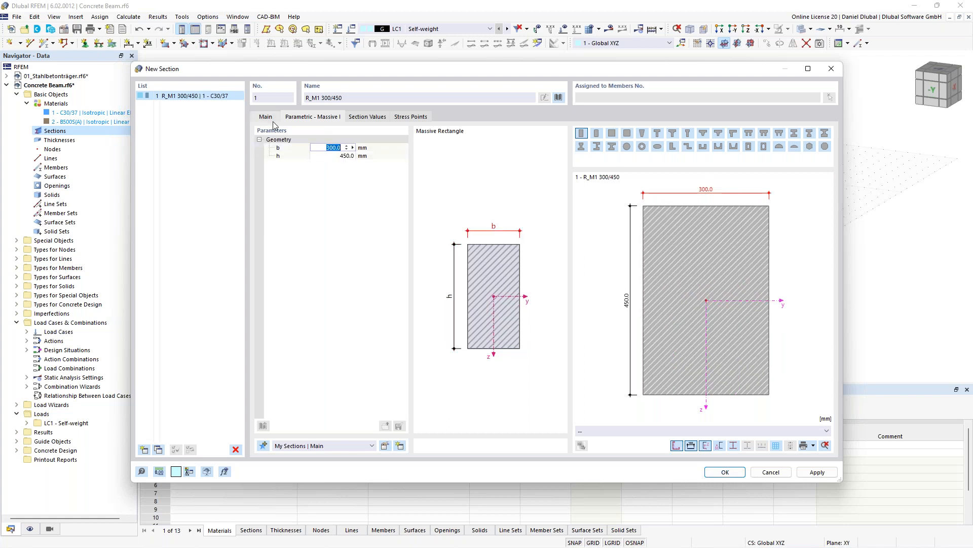
click(379, 118)
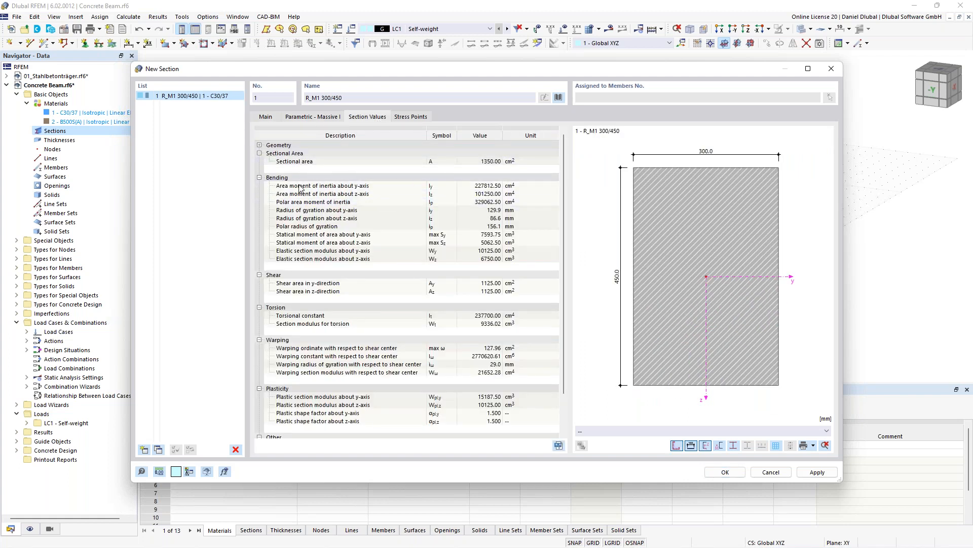
mouse_move(564, 165)
mouse_down()
mouse_move(561, 219)
mouse_move(562, 154)
mouse_up()
click(414, 118)
click(266, 117)
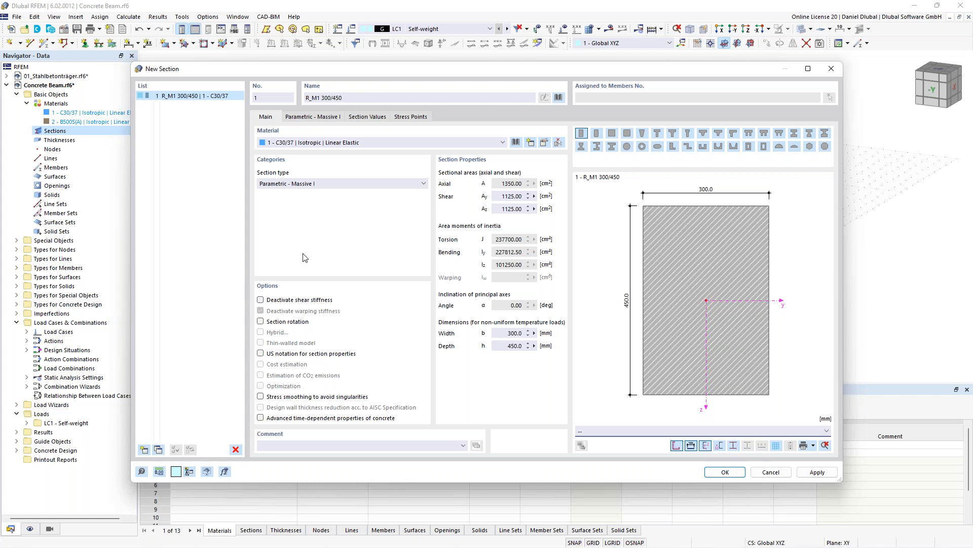
click(724, 472)
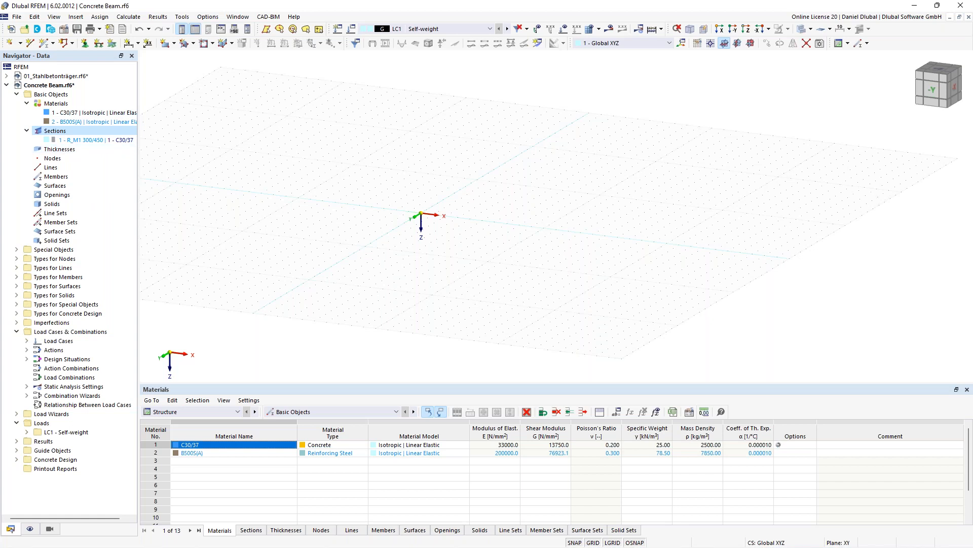
- Draw a single beam member with the R_M1 300/450 section starting at the origin and running 8 m along the X axis
middle_drag(269, 198, 226, 209)
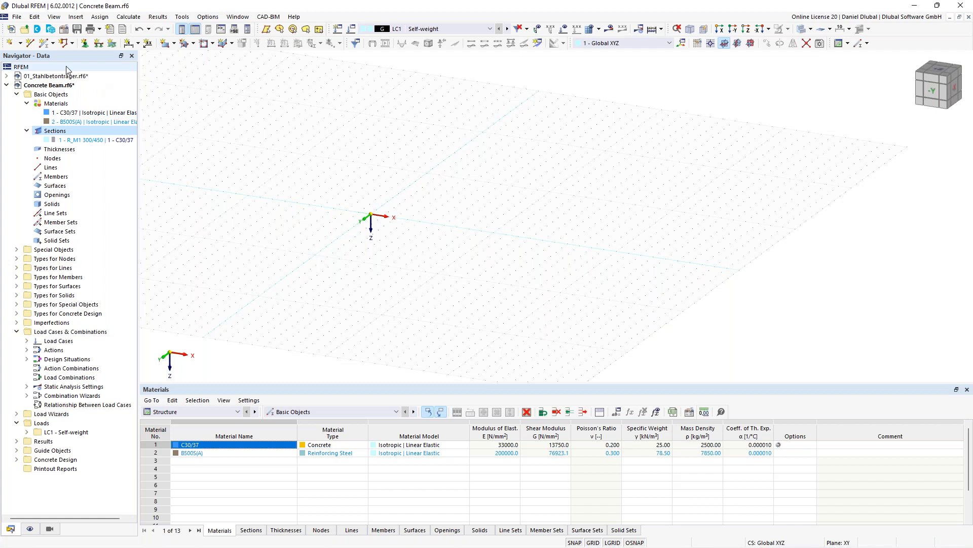
click(44, 43)
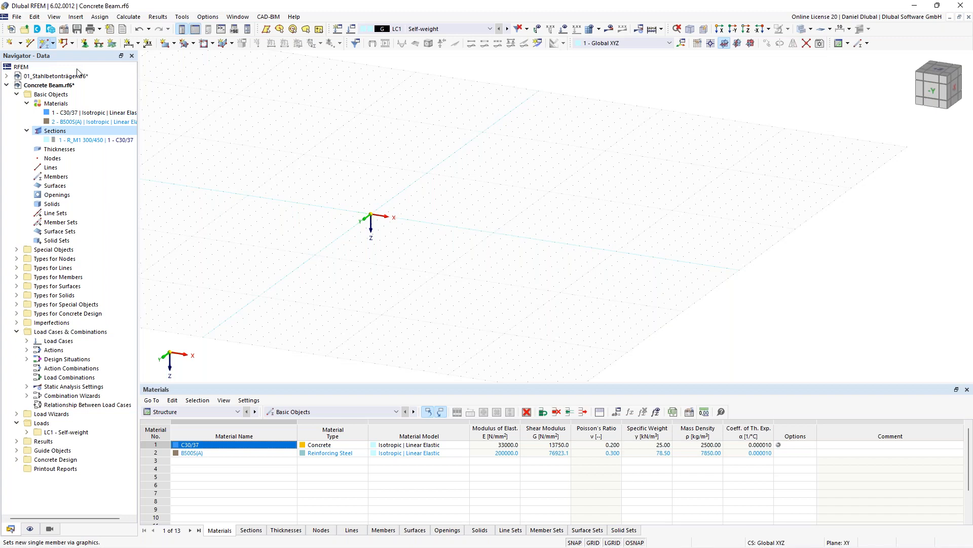
click(234, 114)
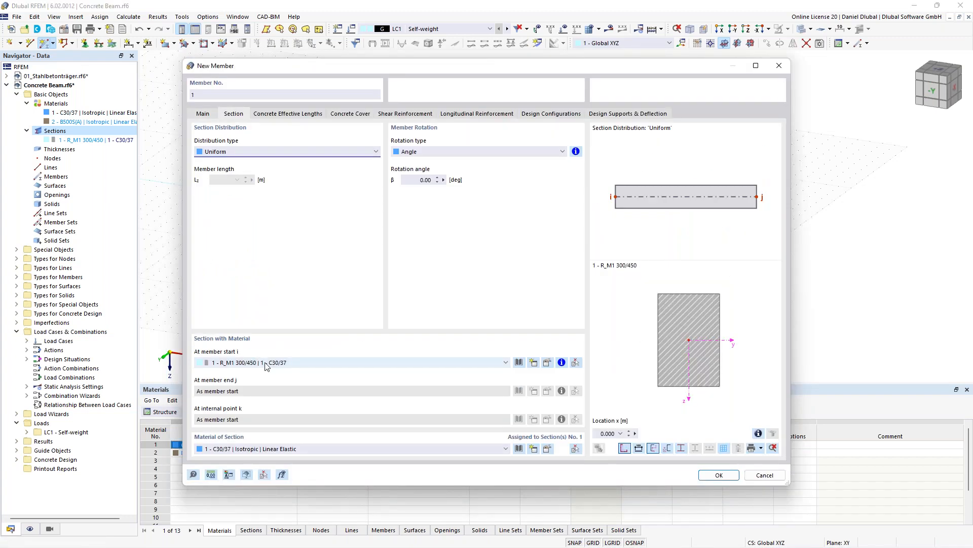
click(204, 114)
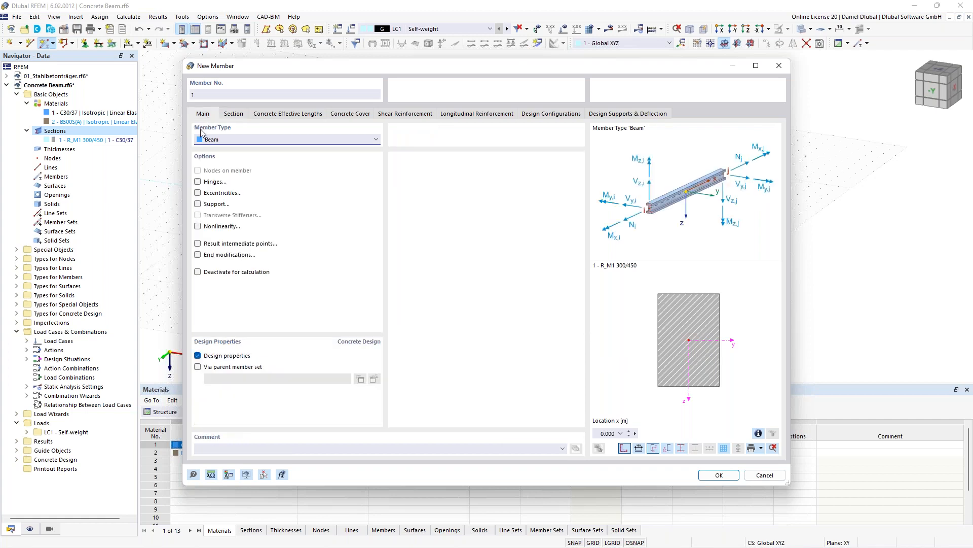
click(719, 475)
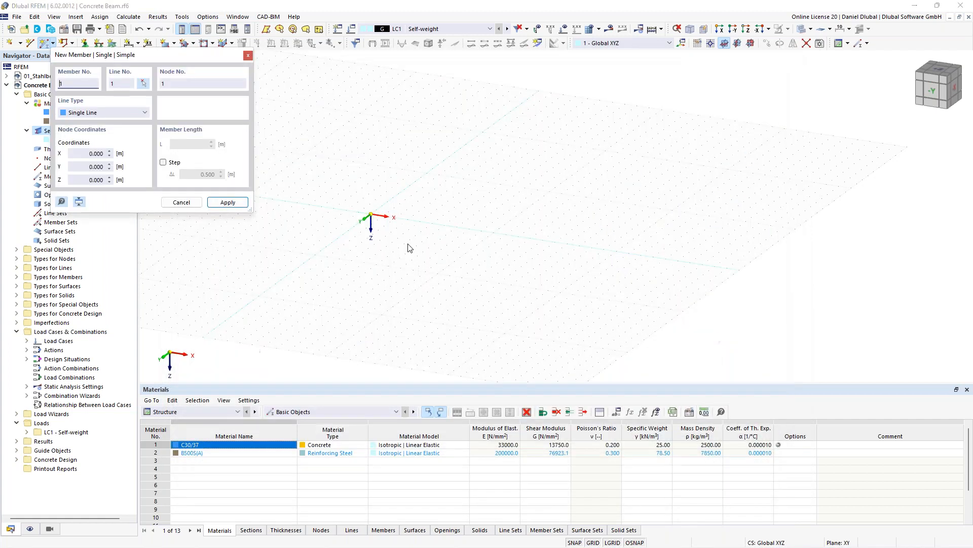
click(371, 216)
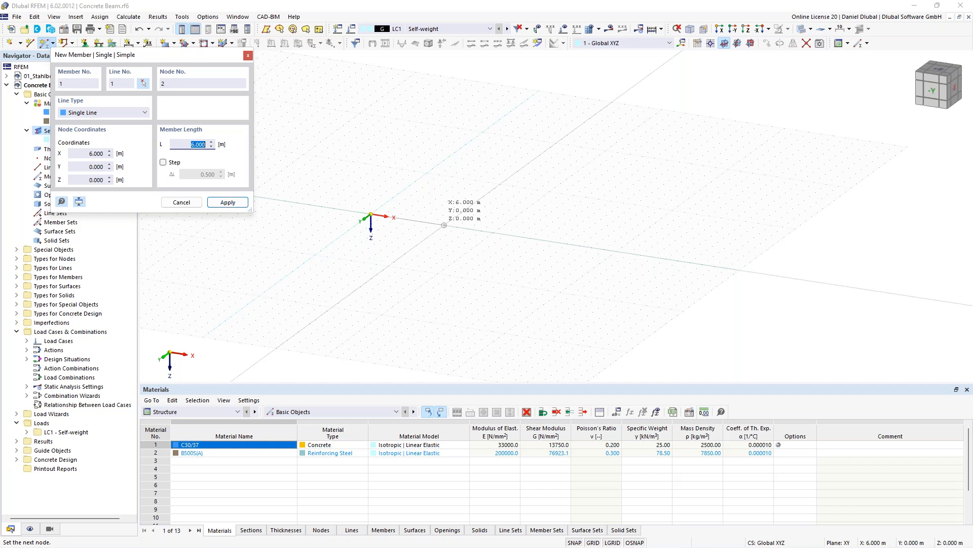
key(Return)
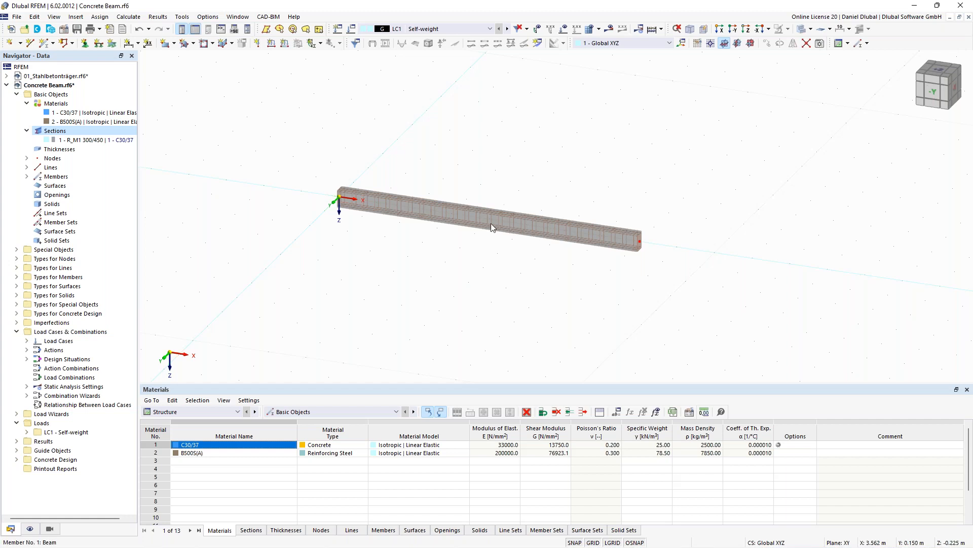
- Add a node on the beam member 6 m from its start, then open the new node's properties to check its position
middle_drag(492, 169, 448, 201)
scroll(455, 179, up, 1)
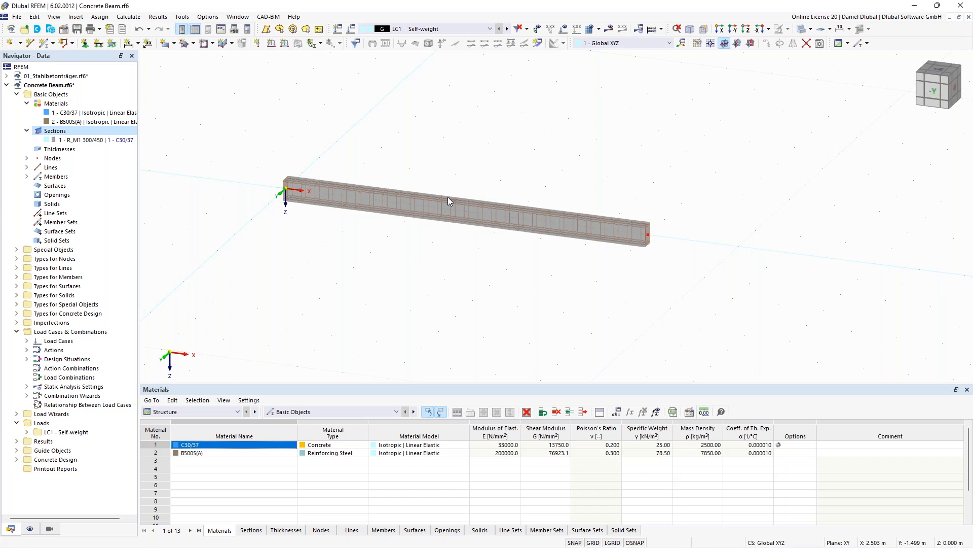
double_click(327, 193)
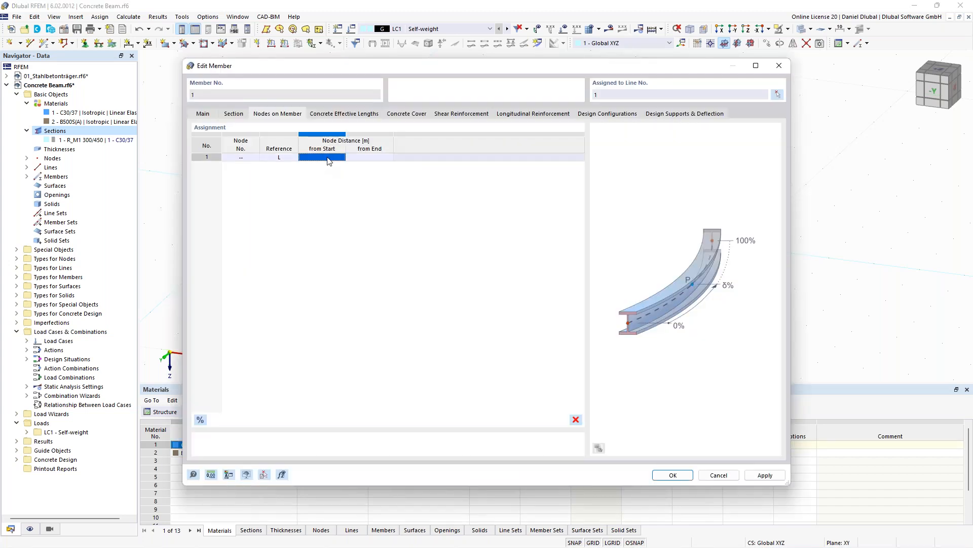
text(6)
click(373, 160)
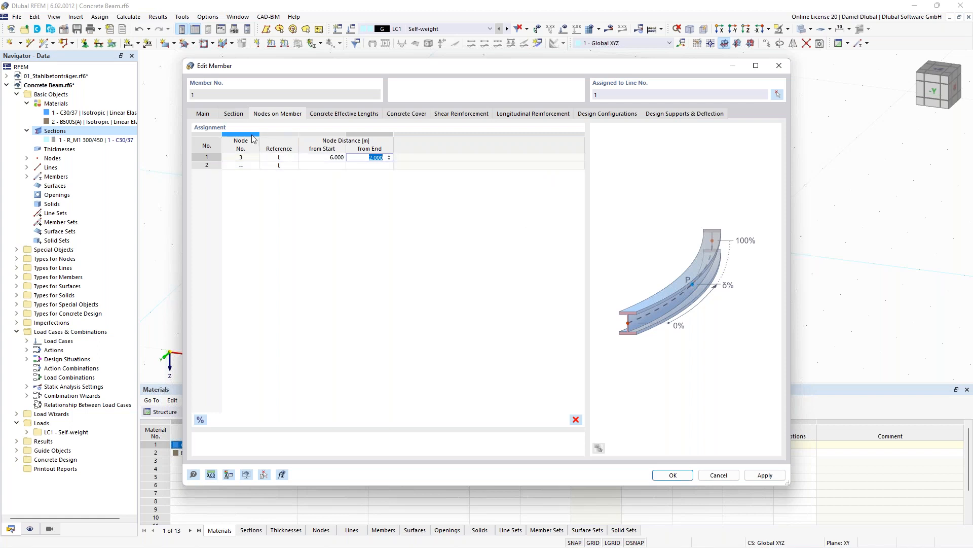
click(677, 477)
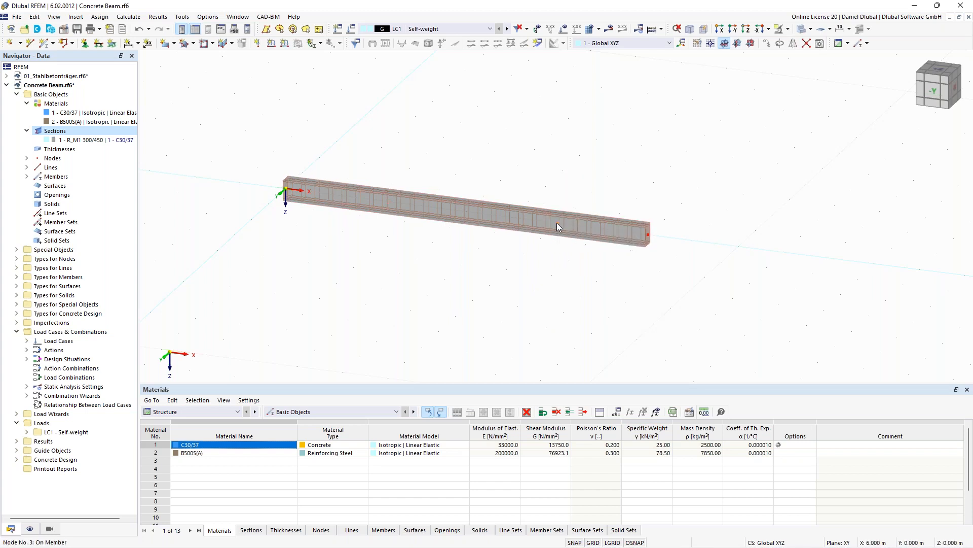
double_click(557, 223)
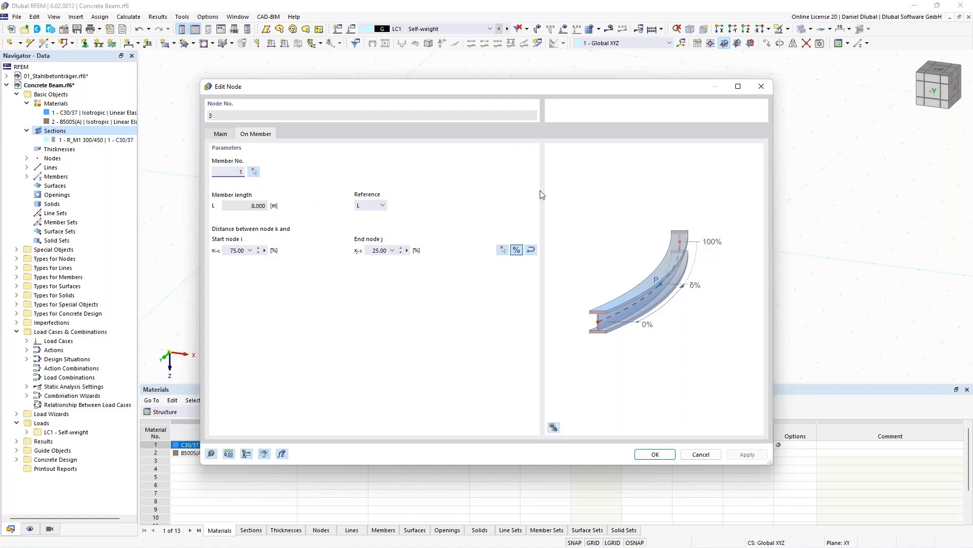
key(Escape)
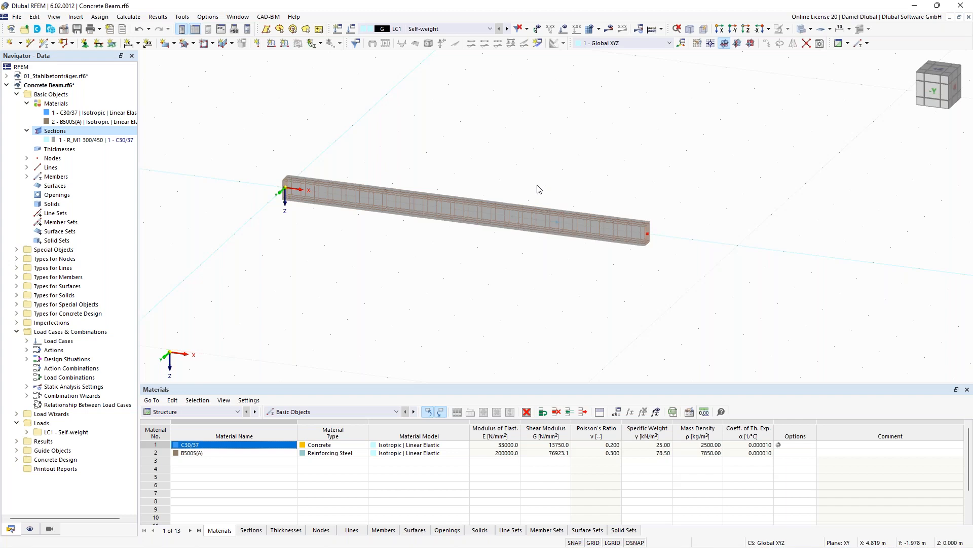
- Create a new nodal support fixing ux, uy, uz, φx and φz, and assign it to the beam's start node
middle_drag(533, 158, 506, 152)
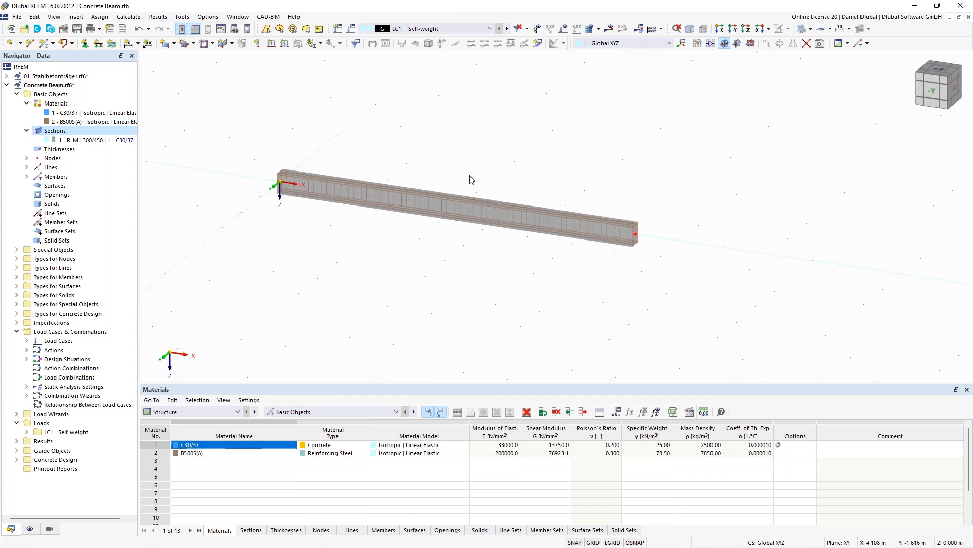
click(85, 44)
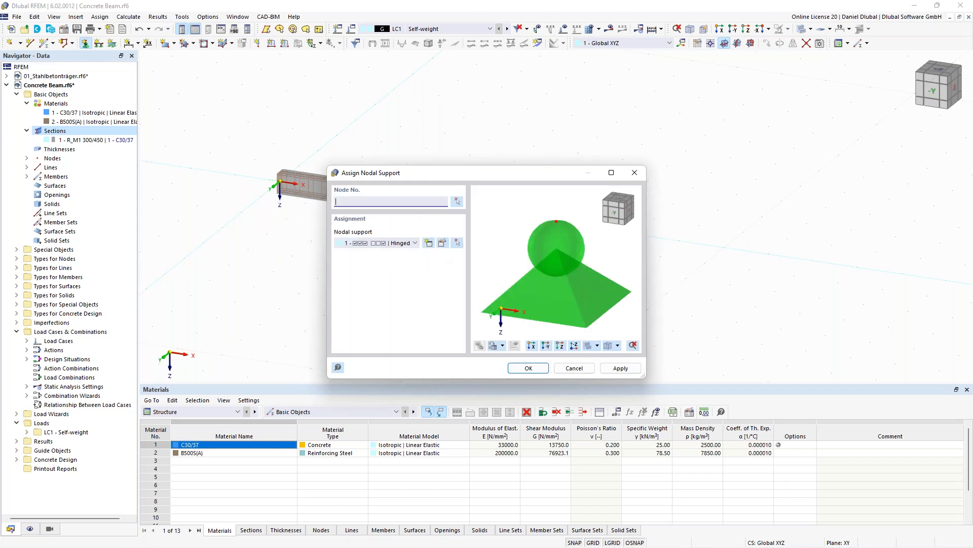
click(430, 245)
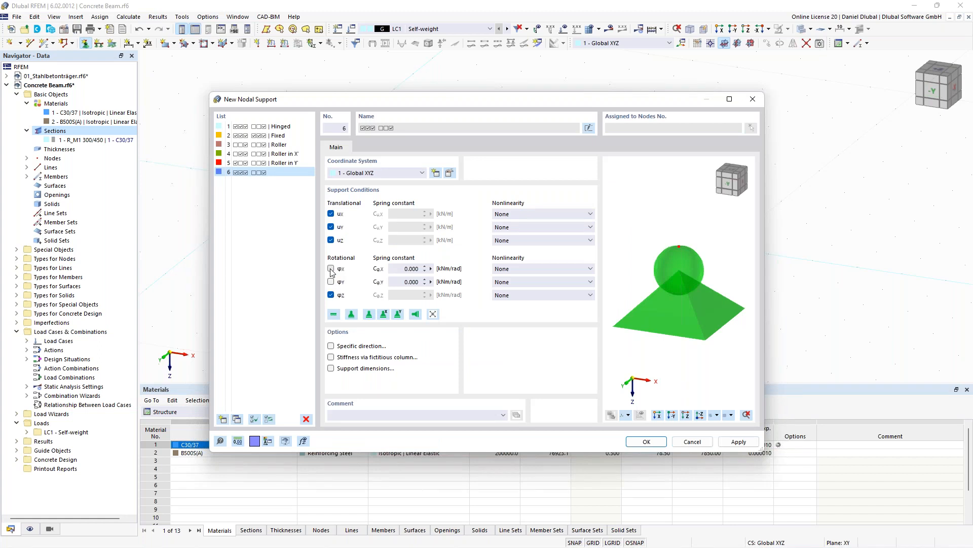
click(331, 269)
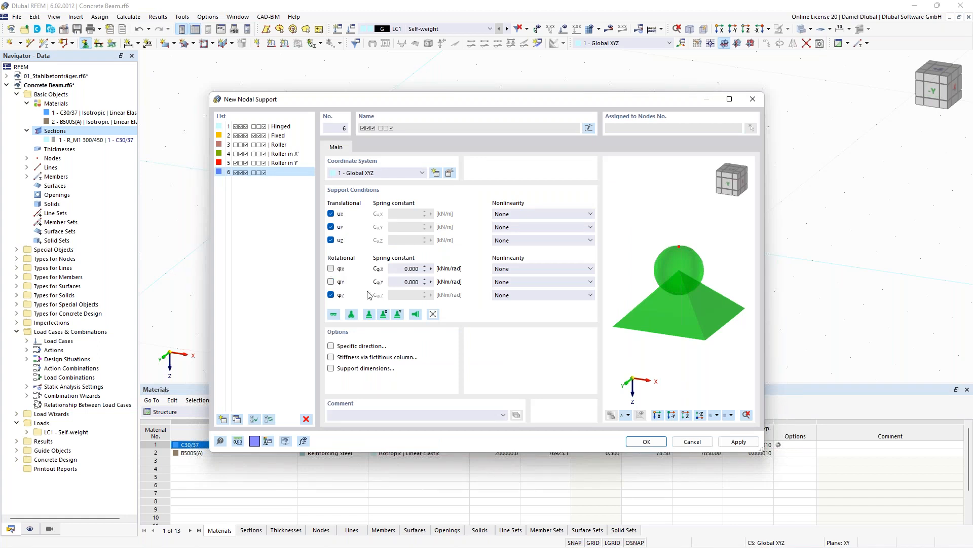
click(647, 441)
click(542, 374)
drag(257, 148, 340, 251)
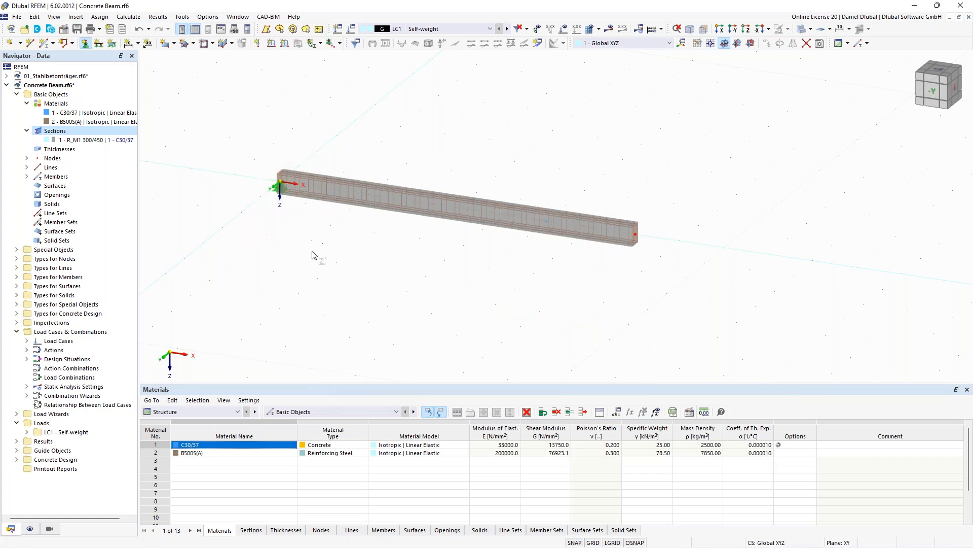
- Assign the Roller in X nodal support to the node 6 m along the beam
right_click(436, 162)
click(415, 245)
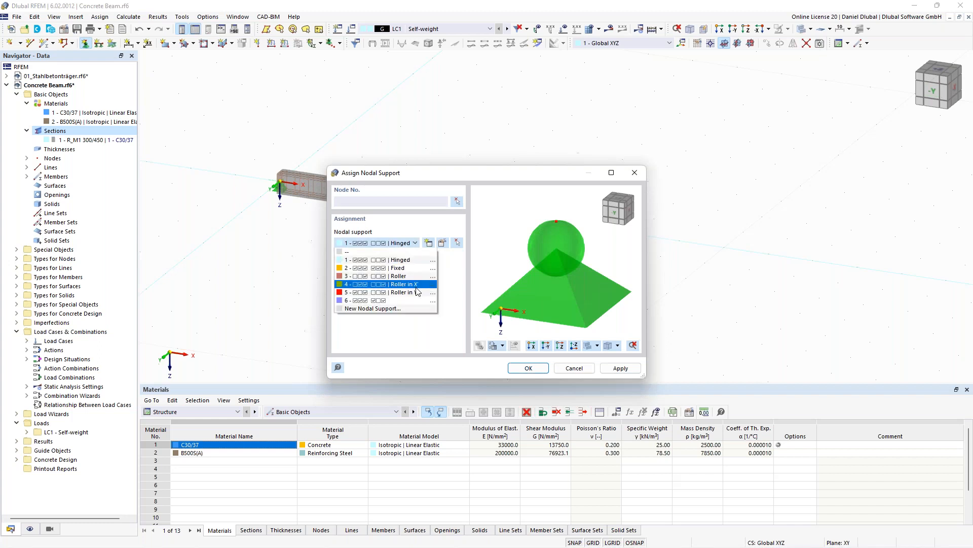
click(416, 286)
click(528, 368)
drag(513, 162, 572, 277)
key(Escape)
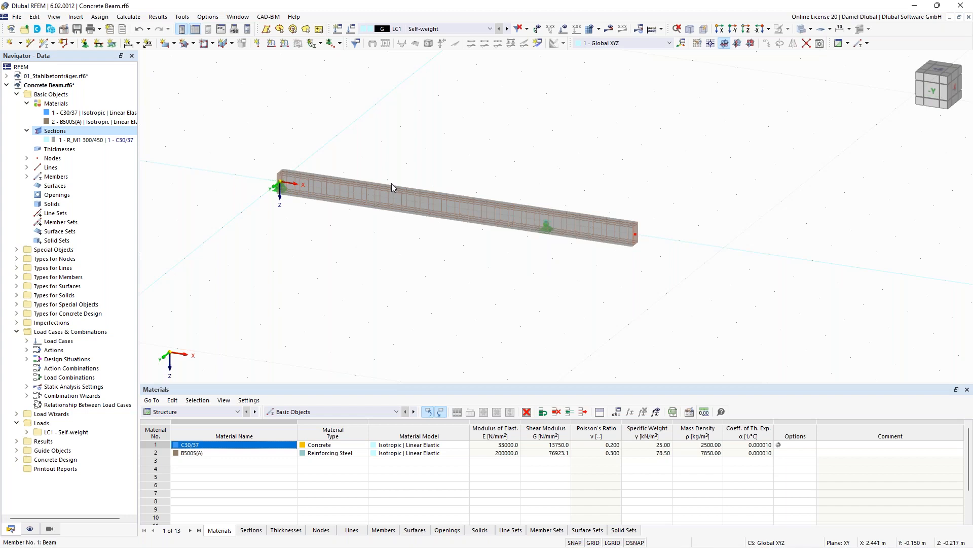
- Create load case LC2 named Imposed Load - Field 1 with action category imposed loads category A: domestic, residential areas
ctrl+middle_drag(391, 183, 419, 139)
scroll(418, 139, up, 1)
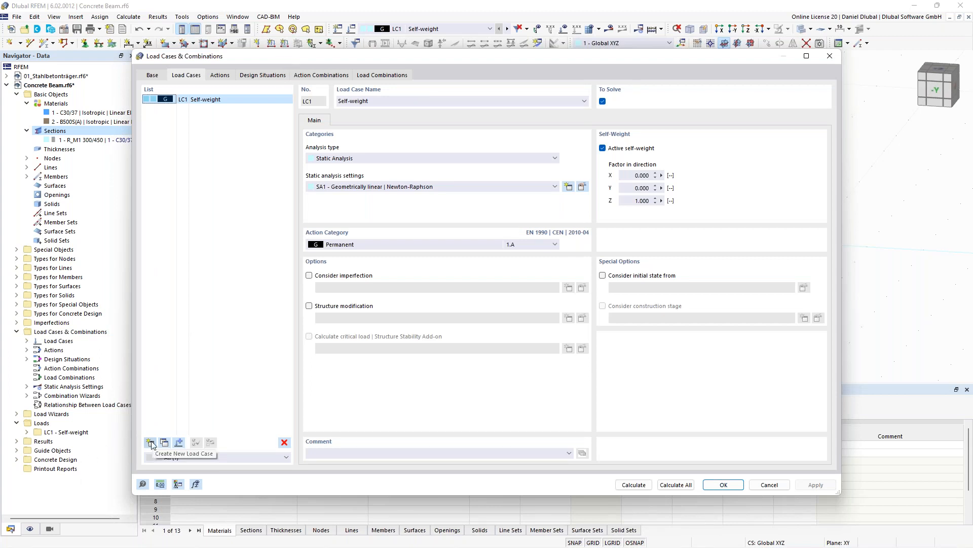
drag(418, 59, 423, 288)
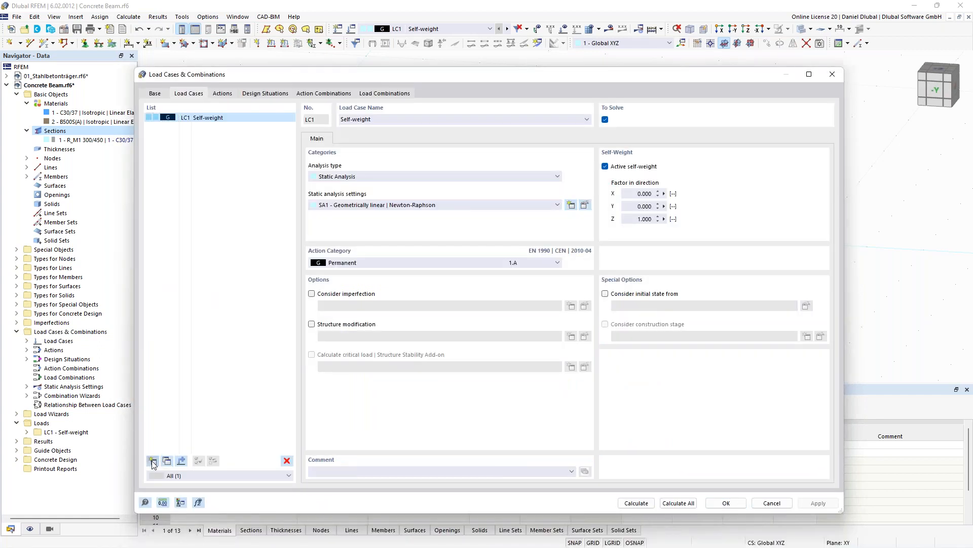
click(152, 461)
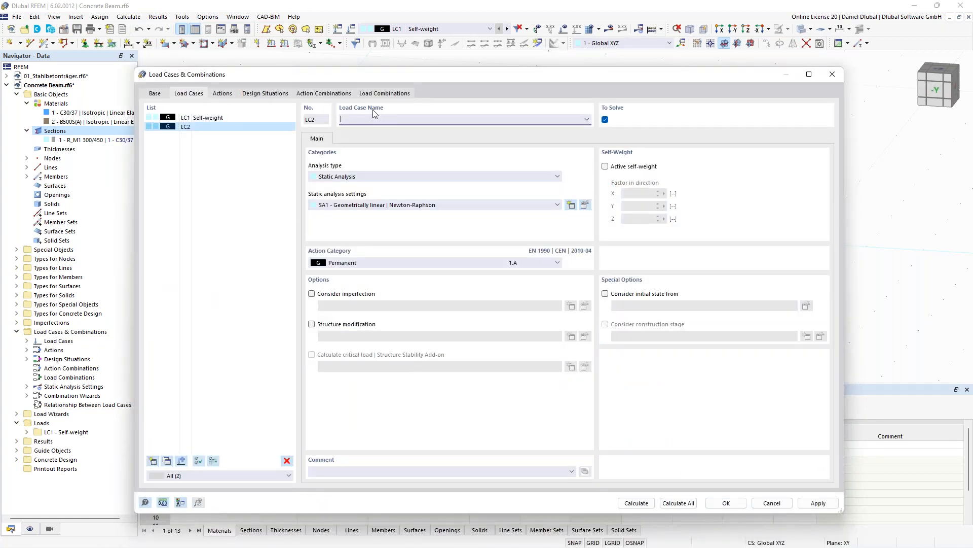
text(Imposed Load)
click(418, 263)
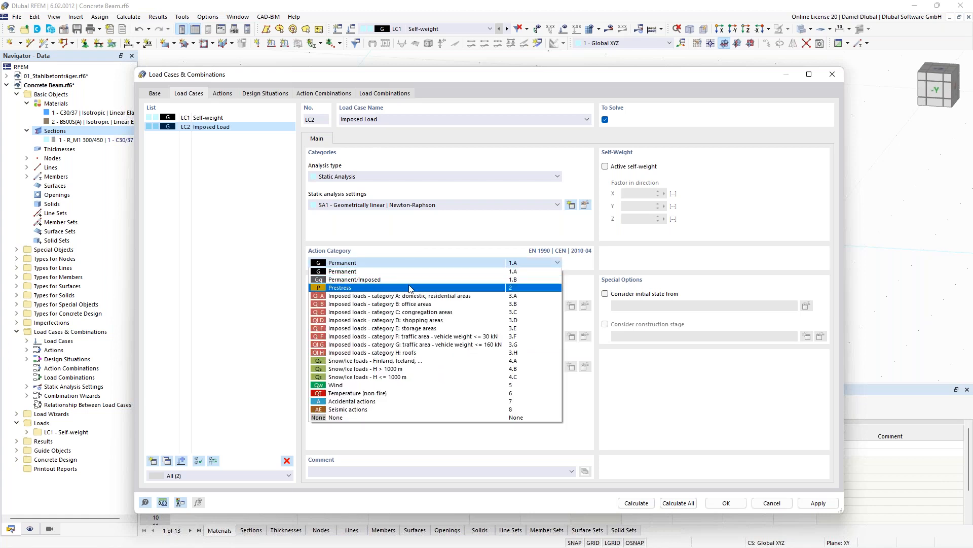
click(410, 295)
click(398, 121)
text(- Field 1)
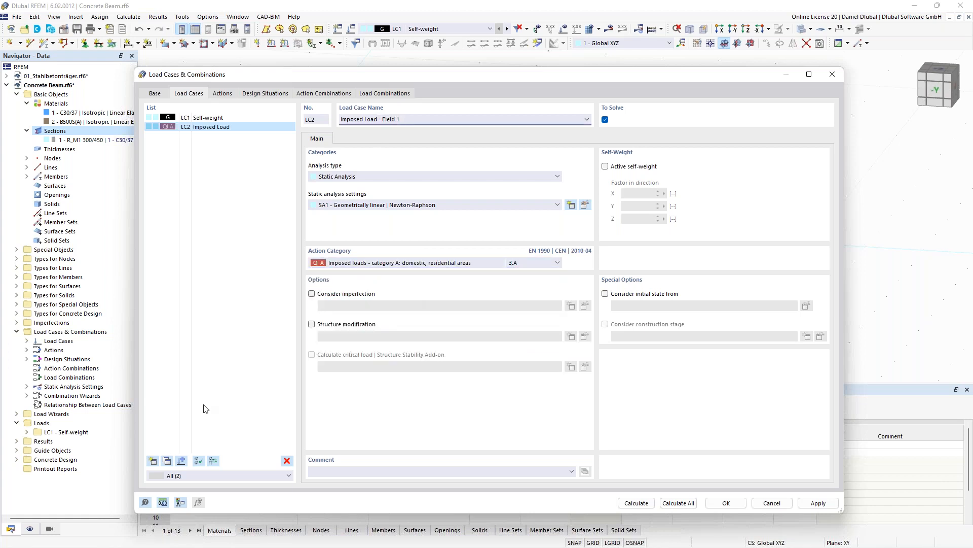
- Copy LC2 into a new load case LC3 named Imposed Load - Field 2 and confirm the load cases
click(167, 460)
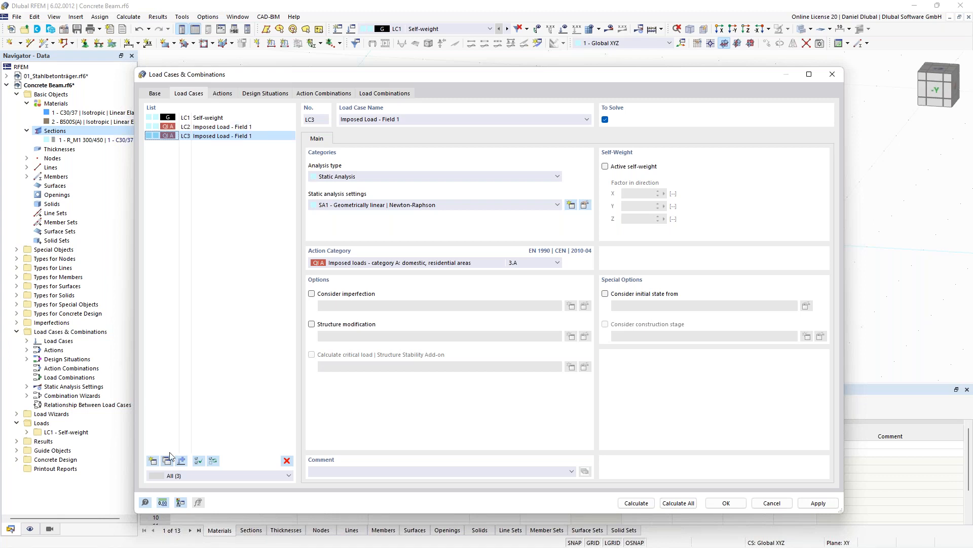
click(408, 121)
key(BackSpace)
text(2)
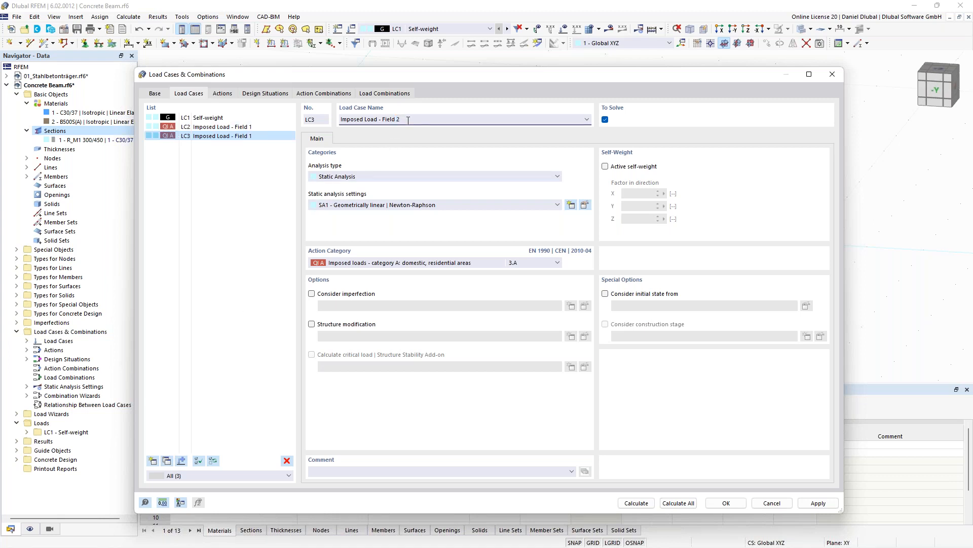
click(219, 118)
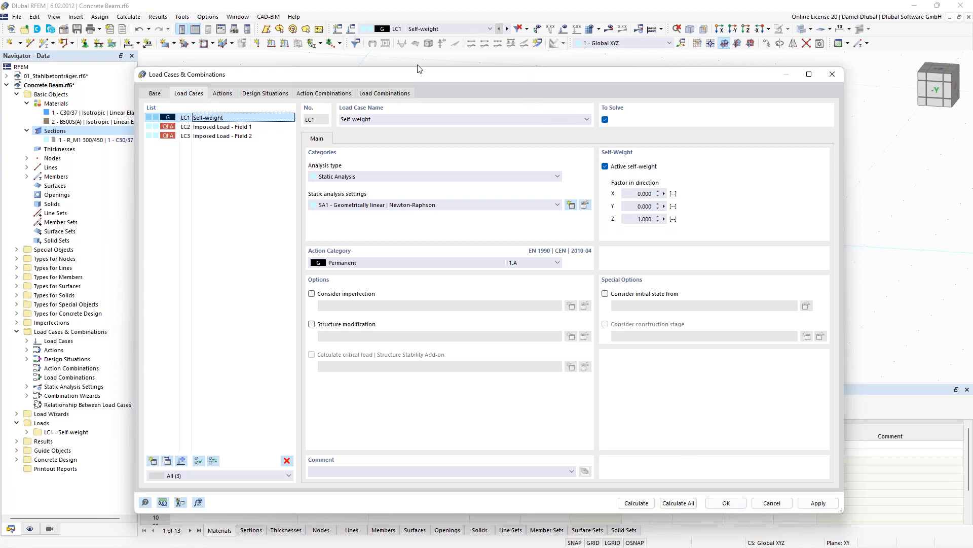
click(726, 503)
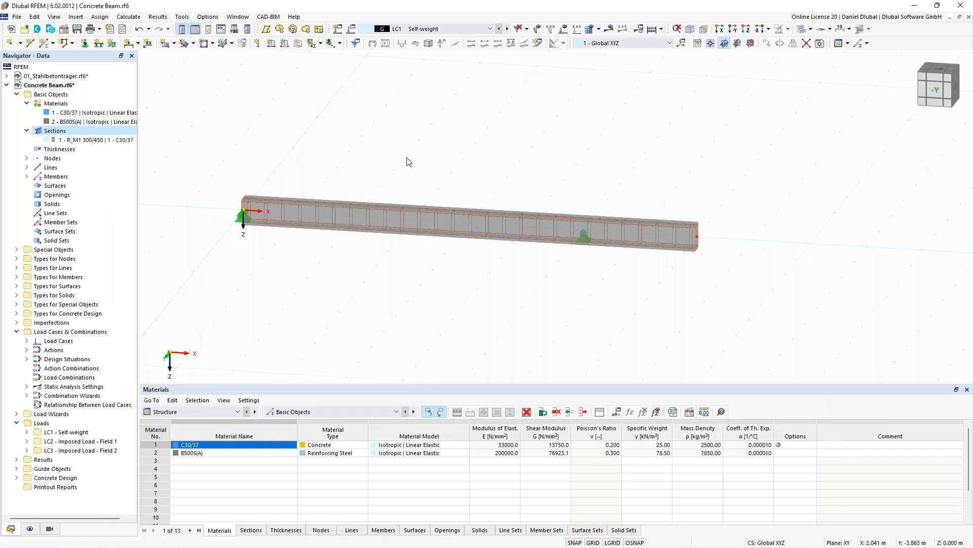
- Apply a uniform 10 kN/m member load in LC1 to the beam member in local Z direction
scroll(429, 157, down, 1)
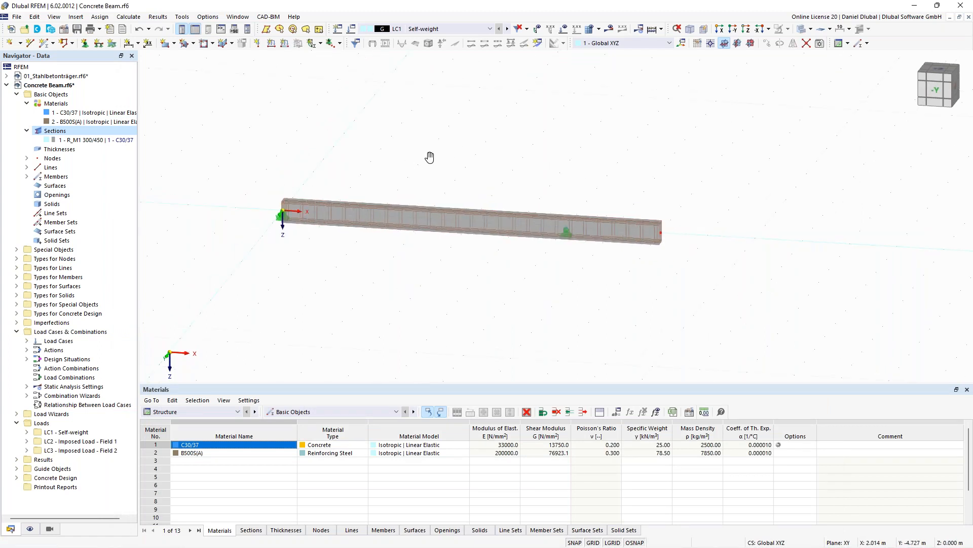
middle_drag(429, 158, 461, 152)
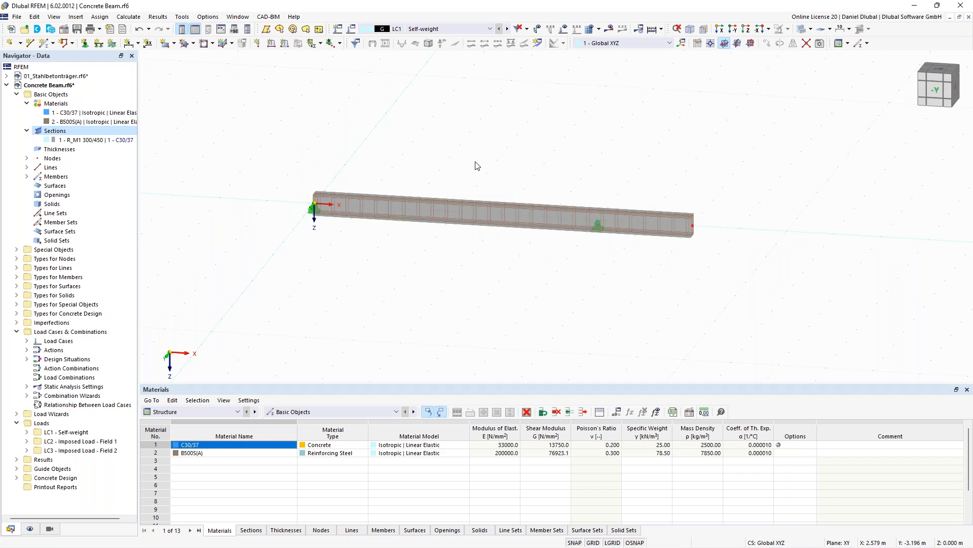
click(284, 44)
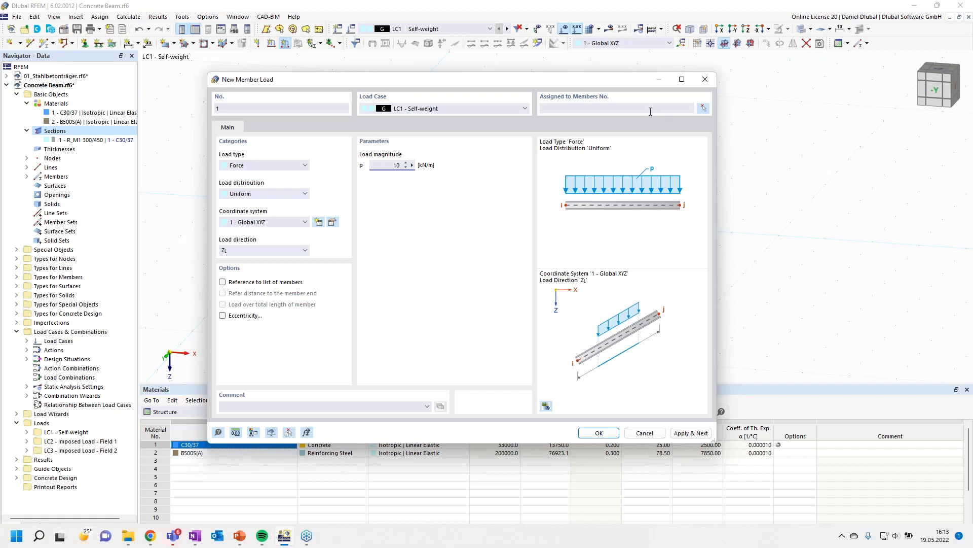
click(704, 109)
click(487, 200)
click(196, 147)
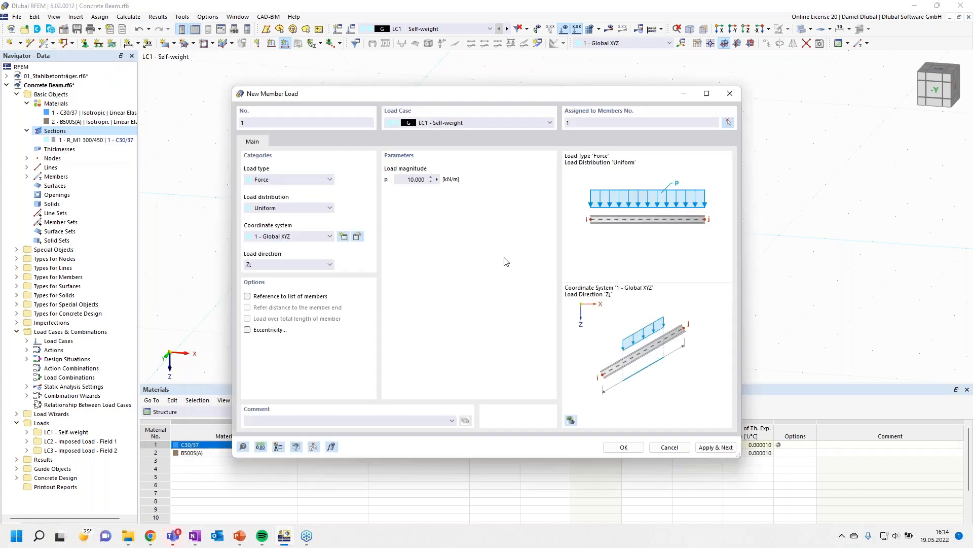
click(711, 449)
- Define a trapezoidal member load in LC2 with p1 and p2 of 20 kN/m, distance A 0 and B 6 m
click(469, 122)
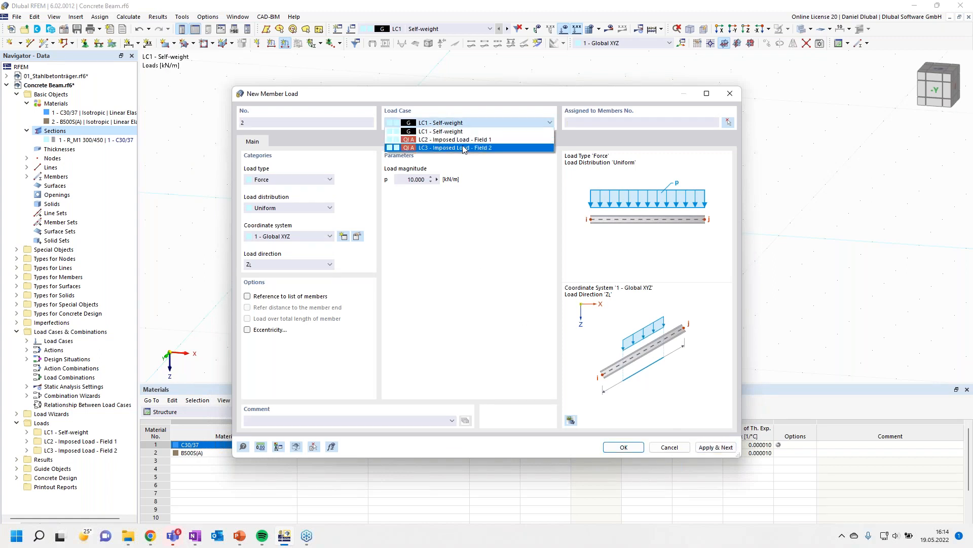
click(466, 140)
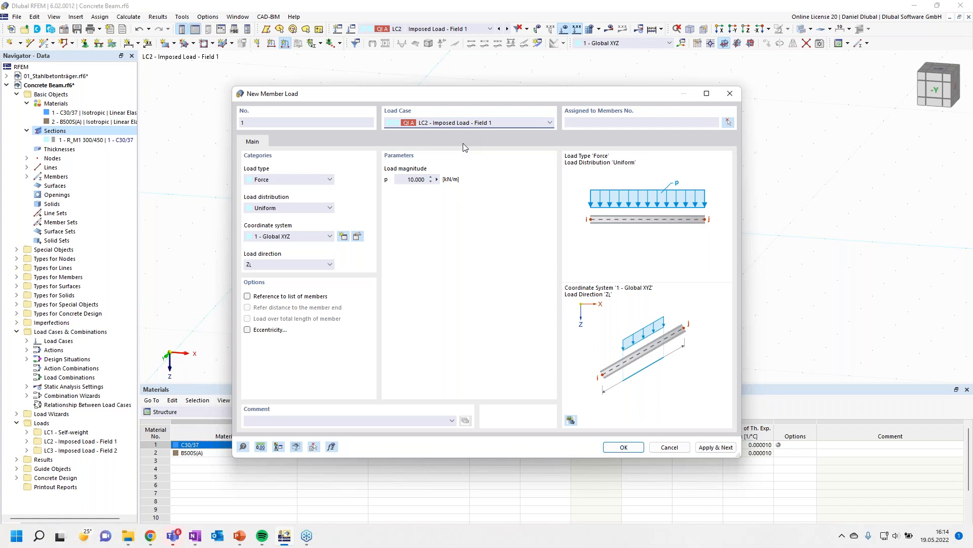
click(300, 208)
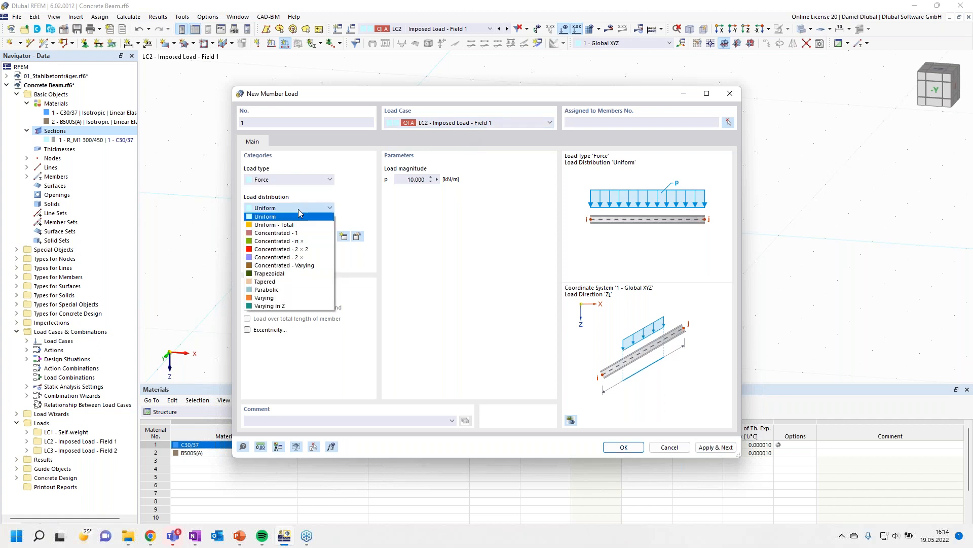
click(293, 274)
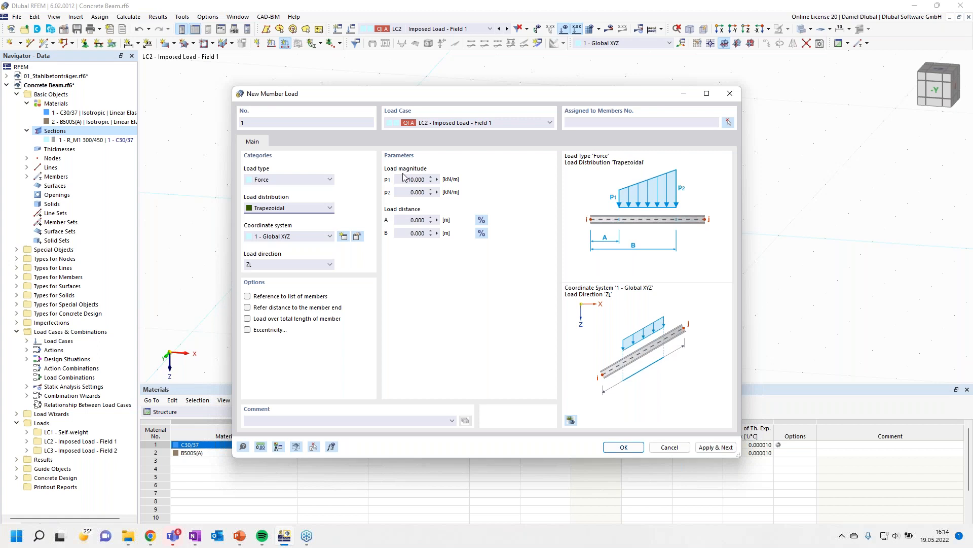
double_click(405, 178)
text(20)
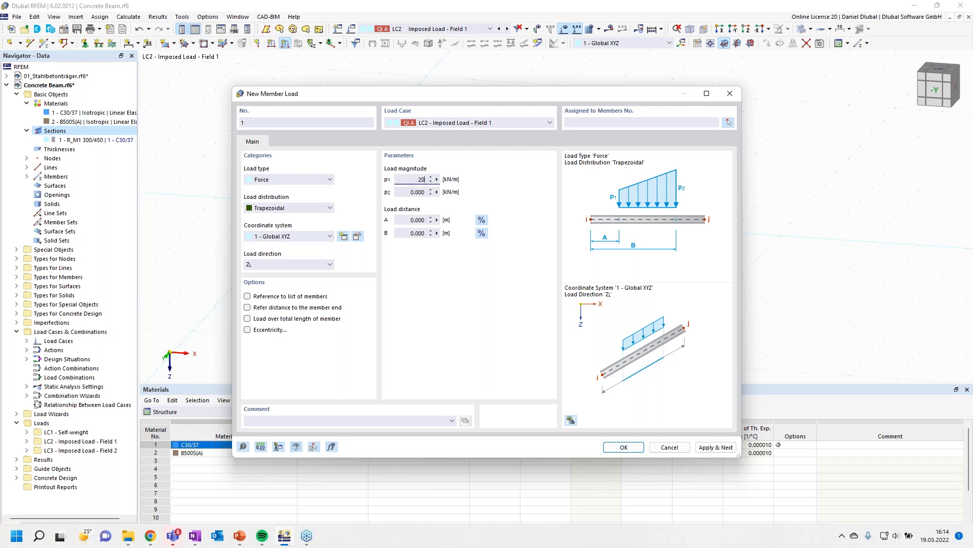
key(Tab)
text(20)
click(408, 235)
text(6)
- Assign the trapezoidal load to the beam member and apply it
click(729, 123)
click(583, 218)
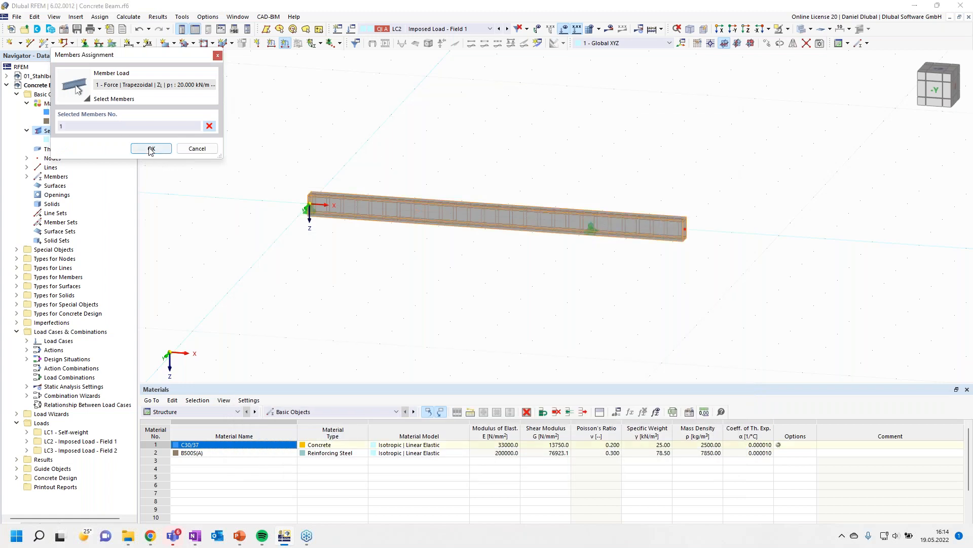
click(148, 147)
click(716, 447)
- Add a 20 kN/m trapezoidal member load to LC3 - Imposed Load - Field 2 and confirm it
click(510, 123)
click(503, 140)
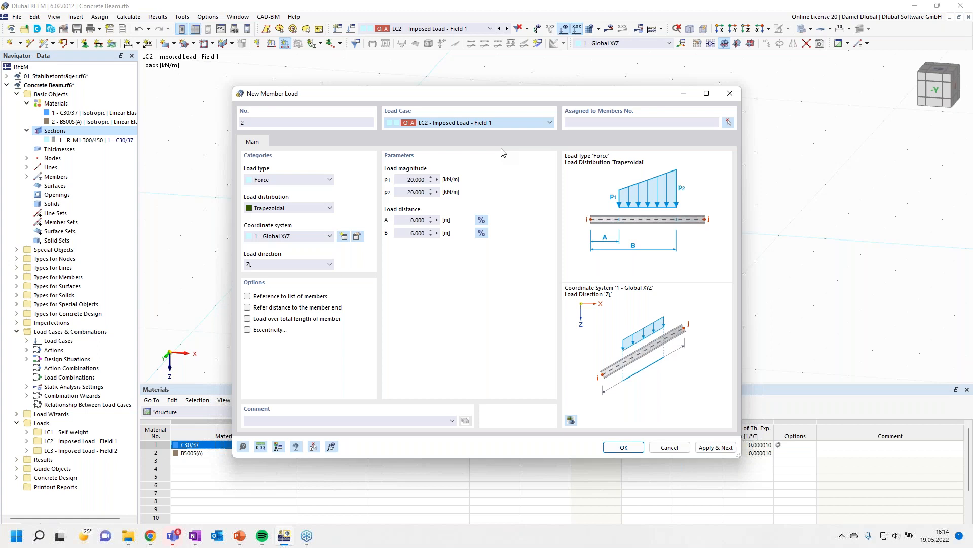
click(621, 446)
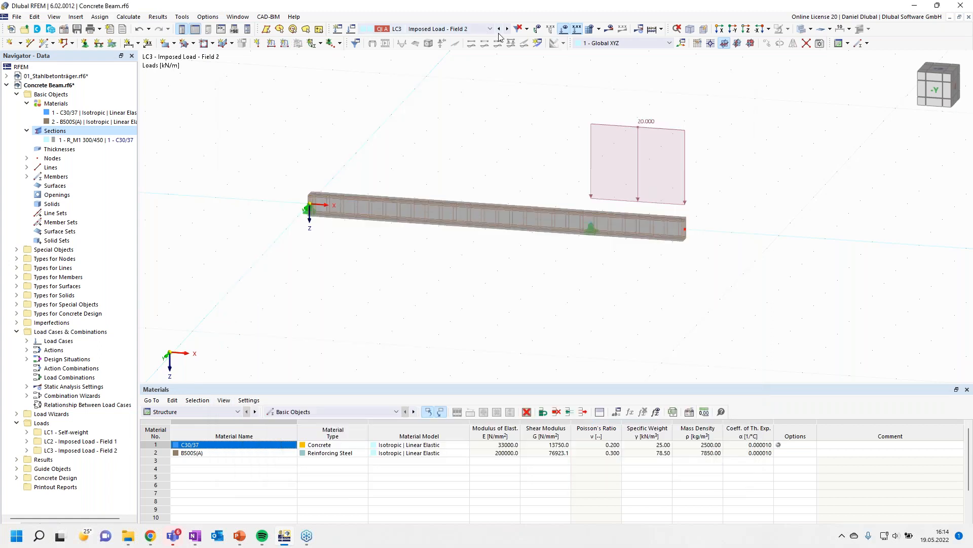
- Step through the load cases to review the member loads on the beam
click(499, 29)
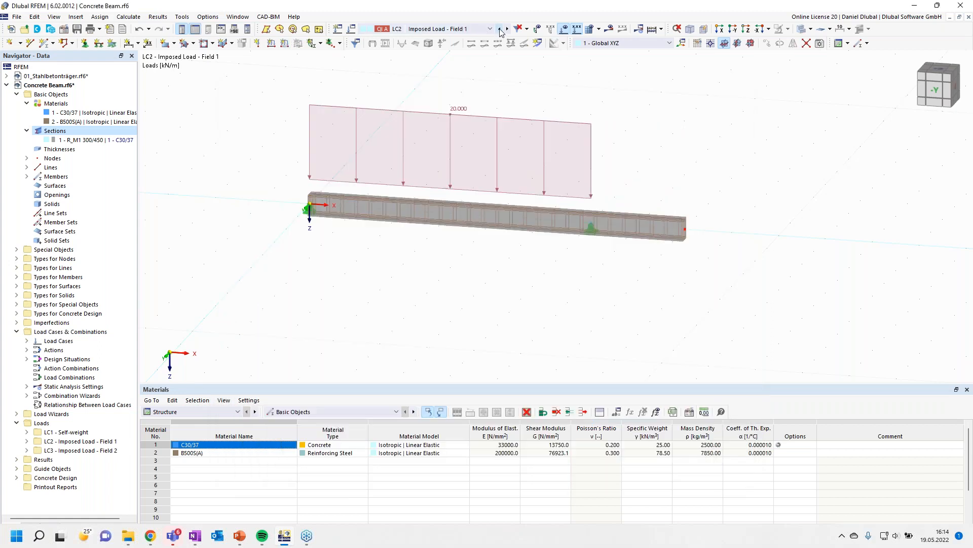
click(499, 30)
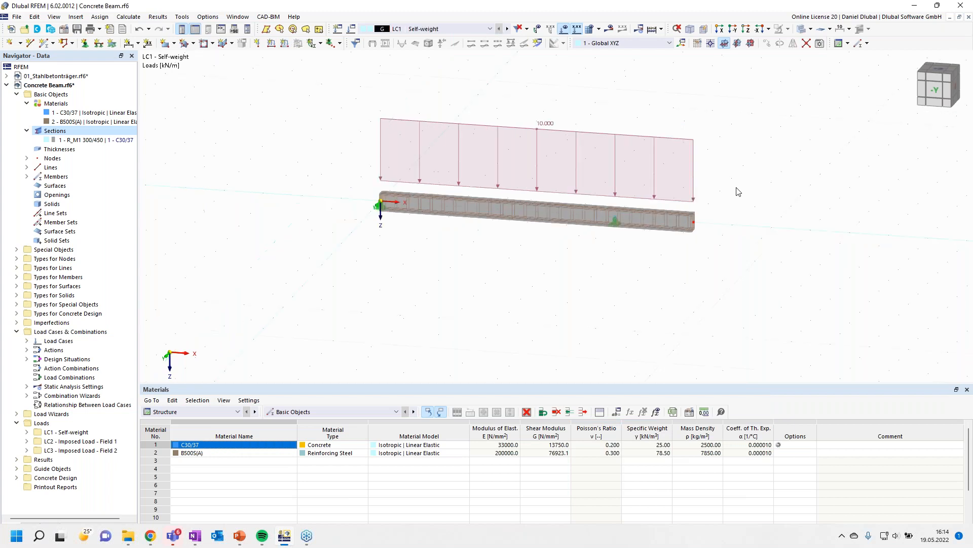
middle_drag(738, 191, 710, 212)
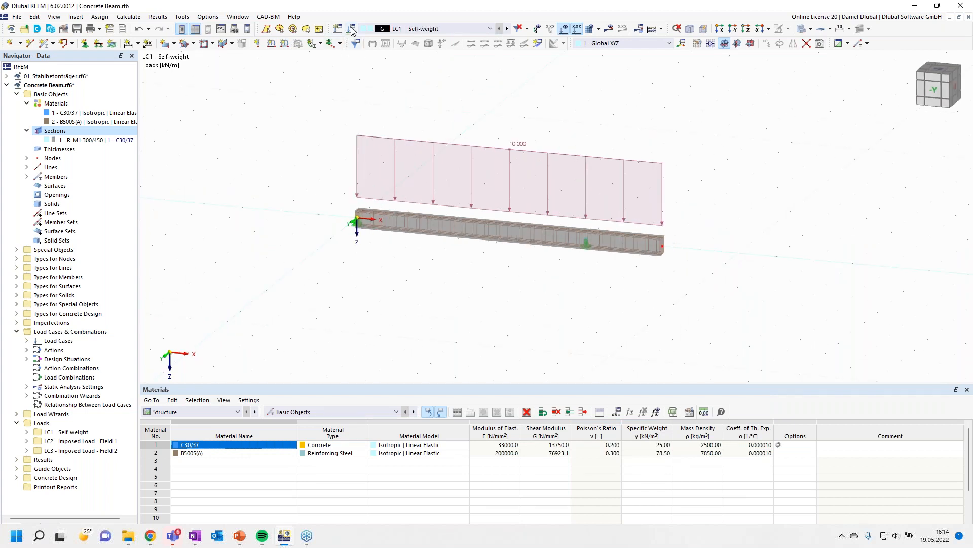
- Review the base settings, load cases and actions in the Load Cases & Combinations dialog
click(352, 29)
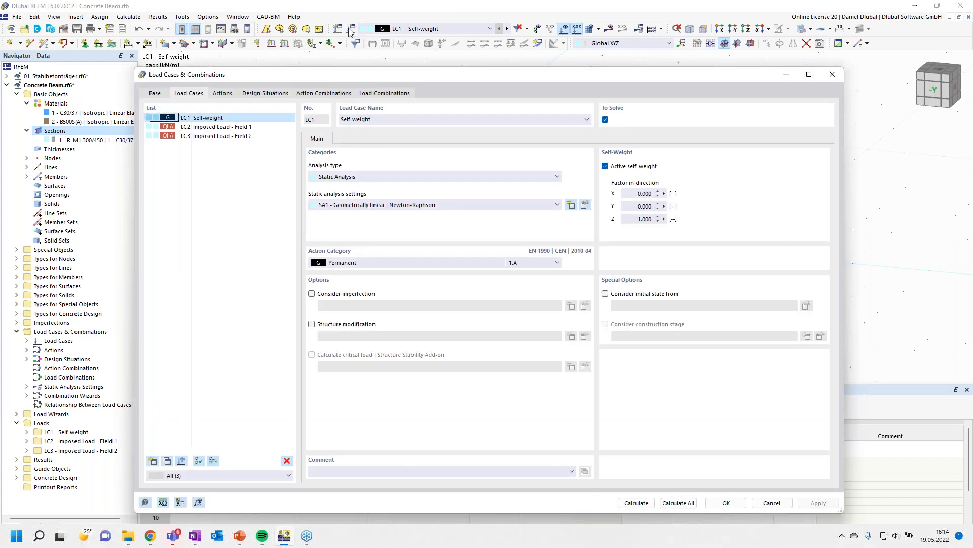
click(160, 97)
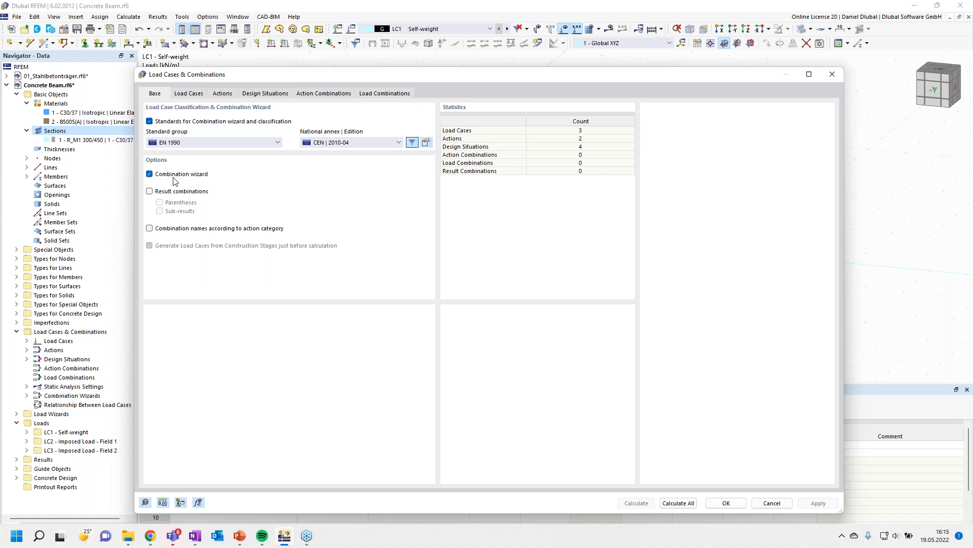
click(199, 97)
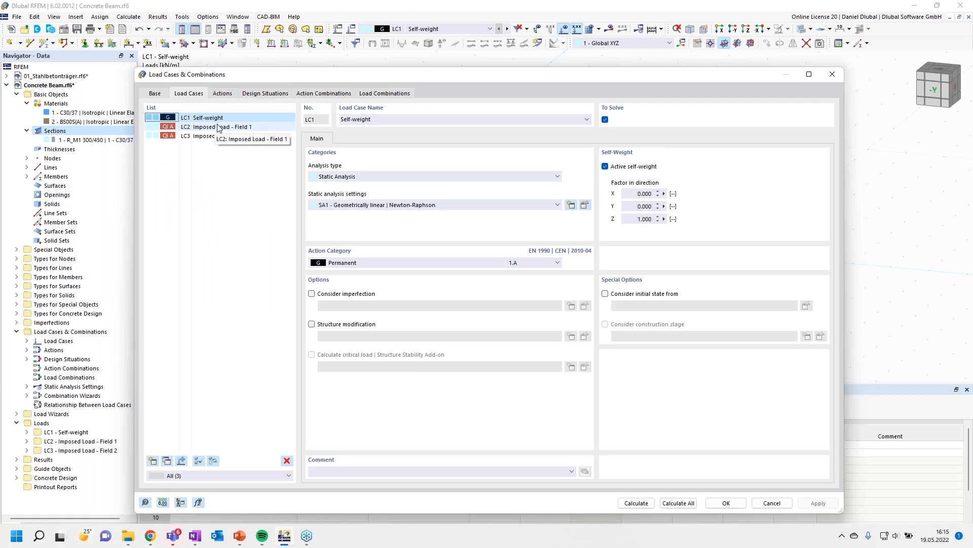
click(218, 95)
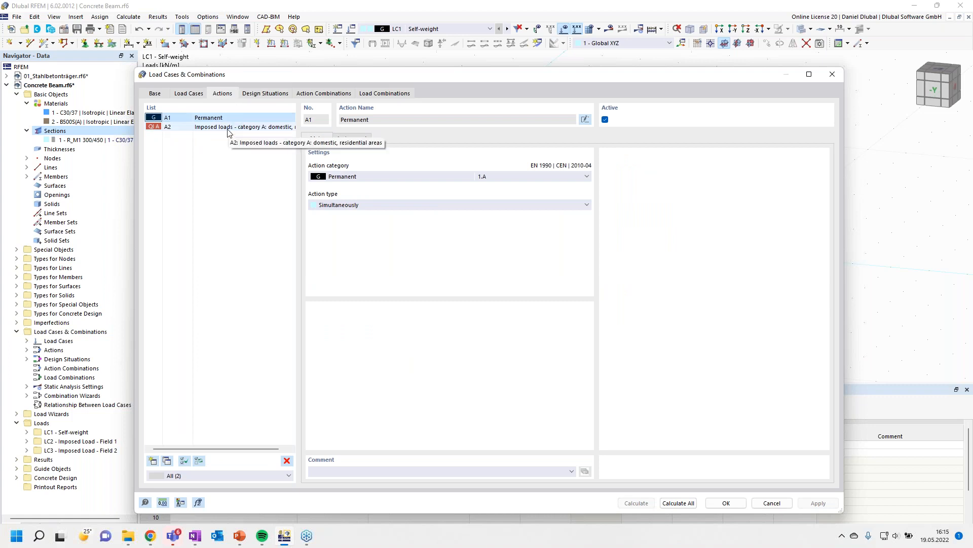
- Review the defined actions and the combination rule information of the ULS design situation
click(228, 129)
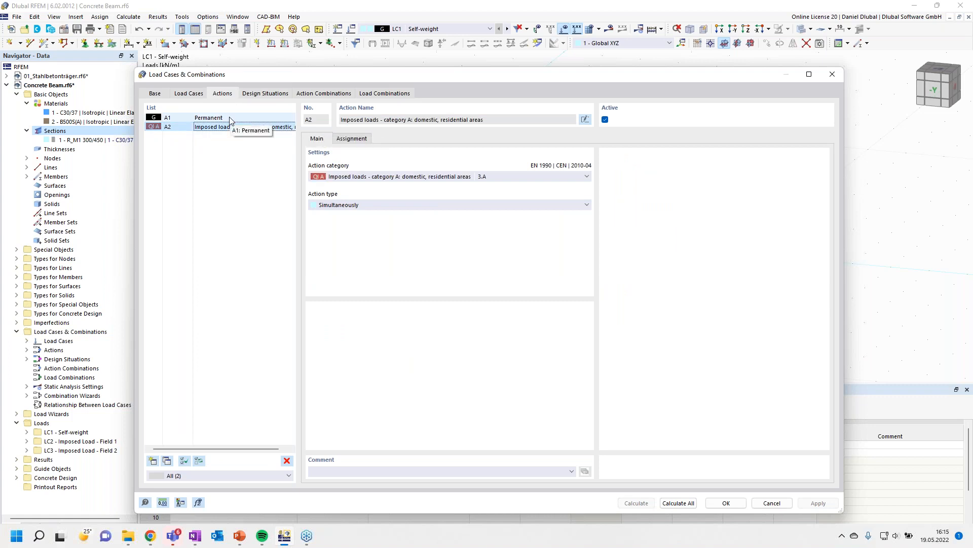
click(230, 119)
click(233, 128)
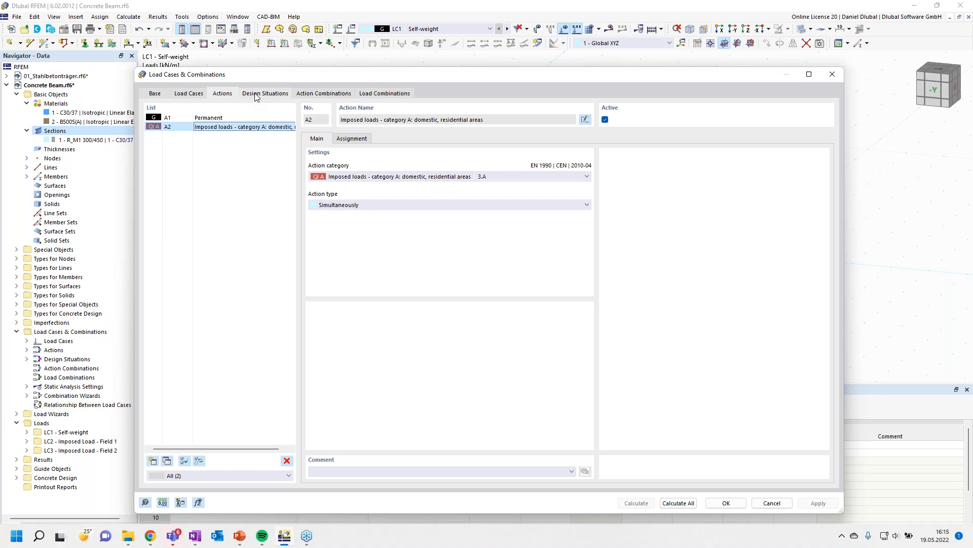
click(277, 94)
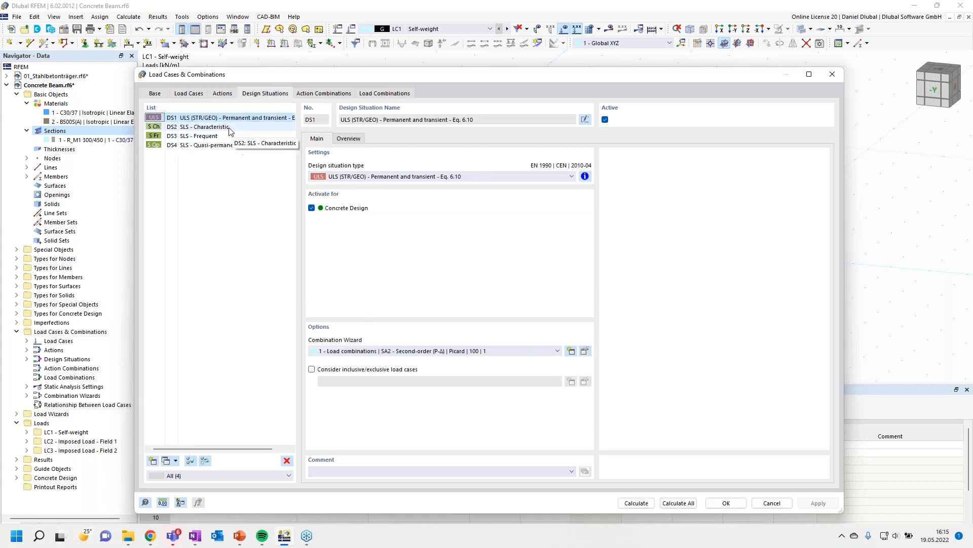
click(585, 178)
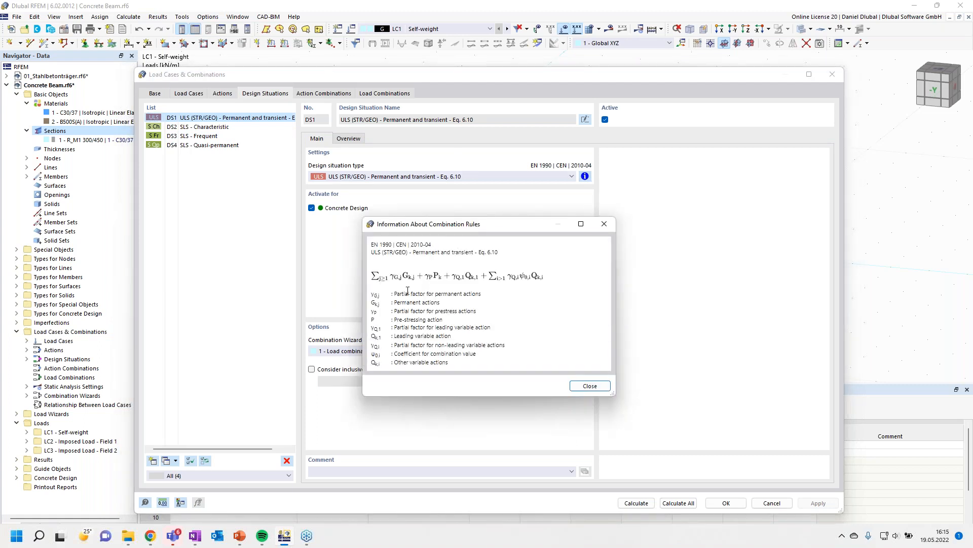
click(603, 224)
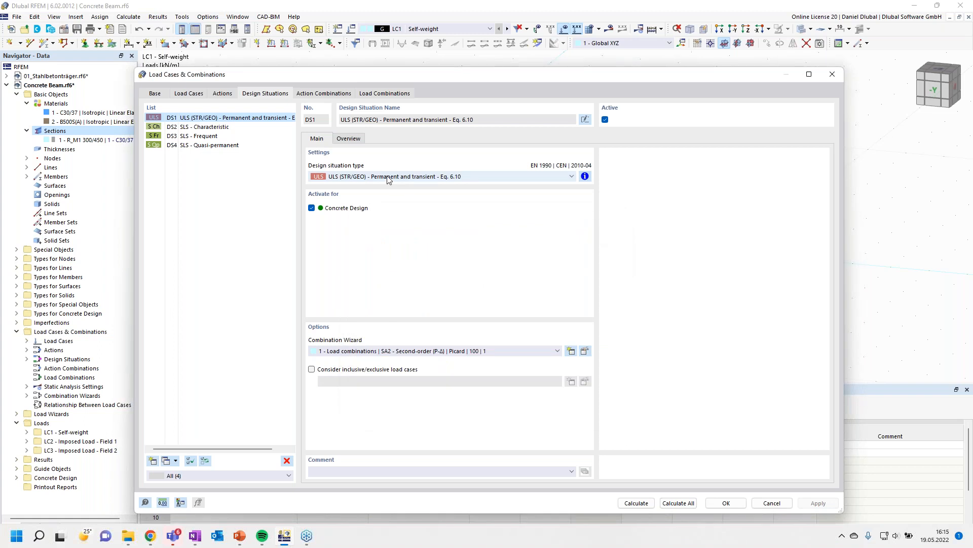
- Delete the SLS - Characteristic and SLS - Frequent design situations
click(206, 127)
ctrl+click(208, 135)
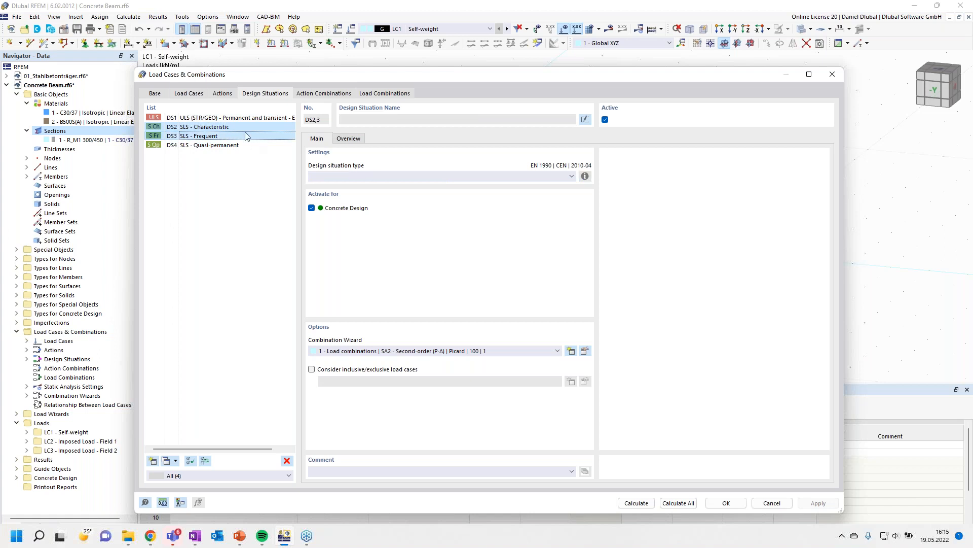
click(287, 460)
click(496, 314)
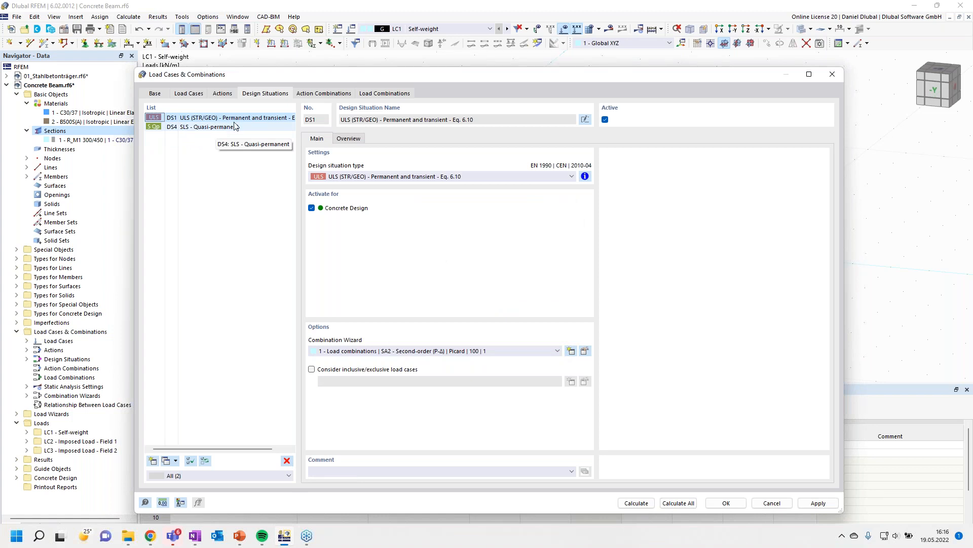
- Review the generated action combinations and load combinations, then confirm the Load Cases & Combinations dialog
click(316, 93)
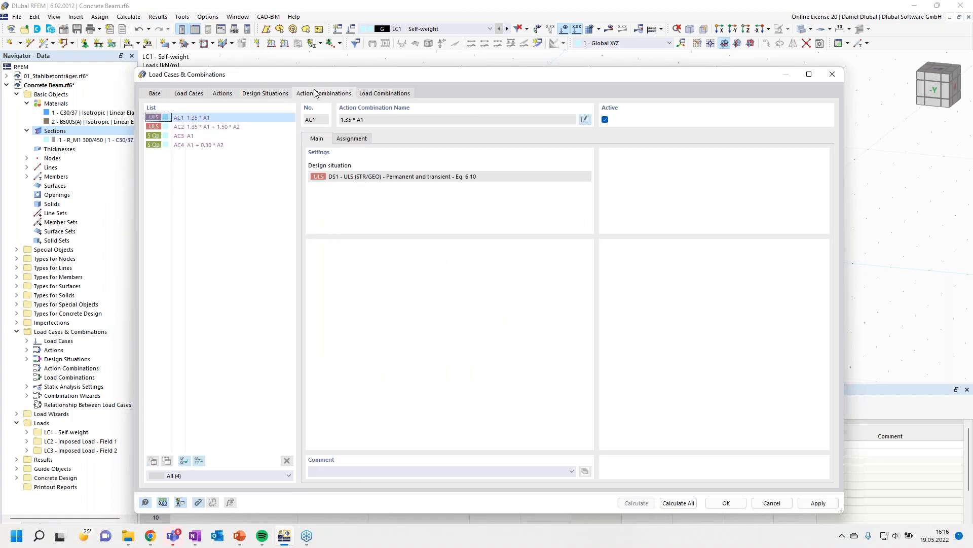
click(234, 127)
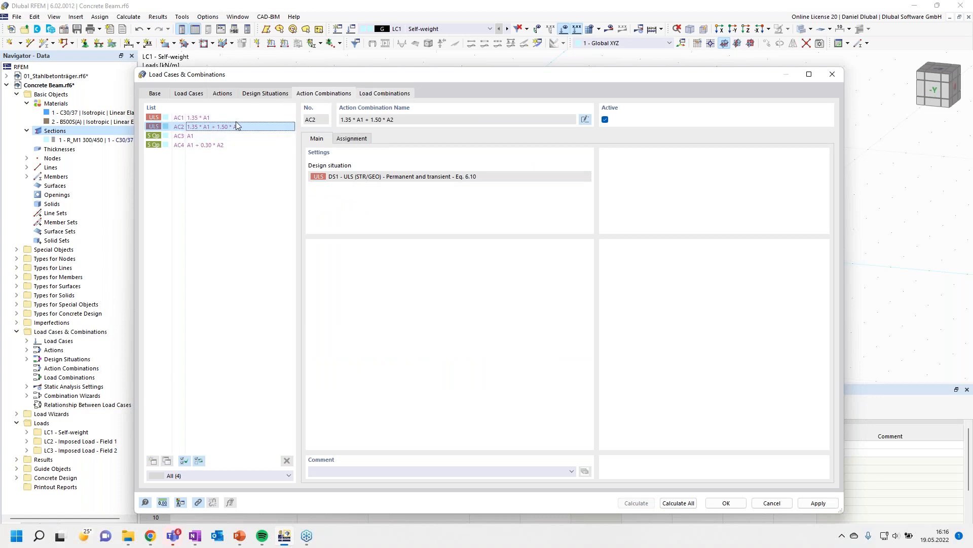
click(384, 93)
click(203, 128)
click(203, 136)
click(204, 146)
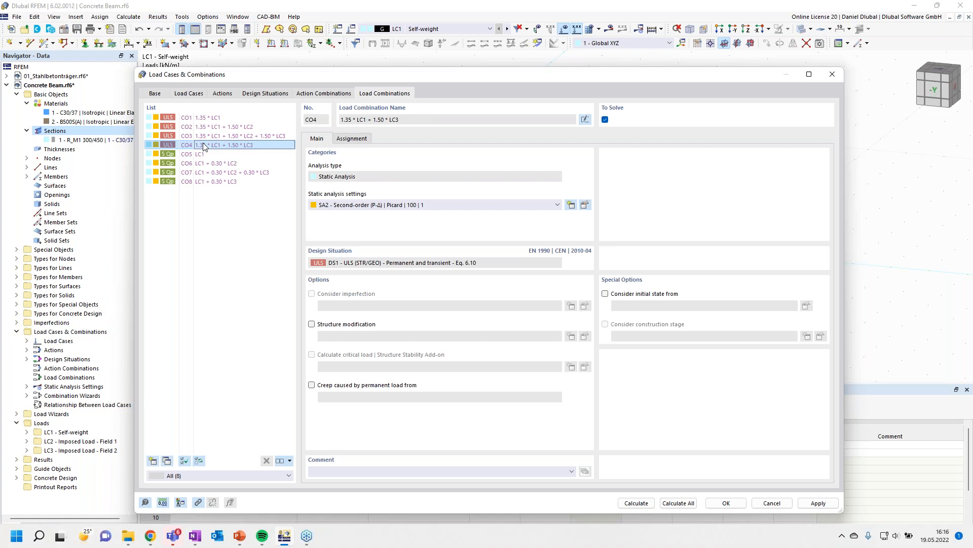
click(730, 502)
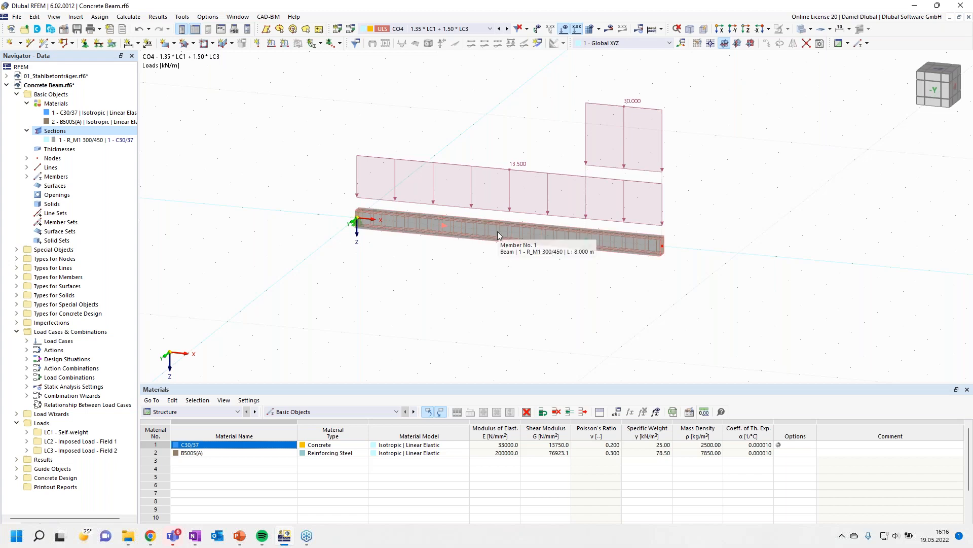
- Open the beam member's properties and review its design properties and concrete cover settings
double_click(497, 235)
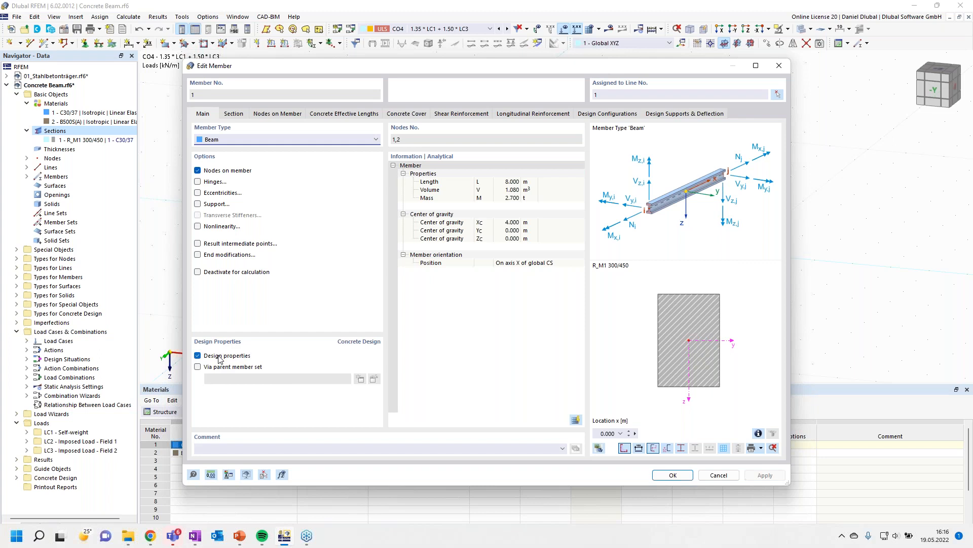
click(198, 356)
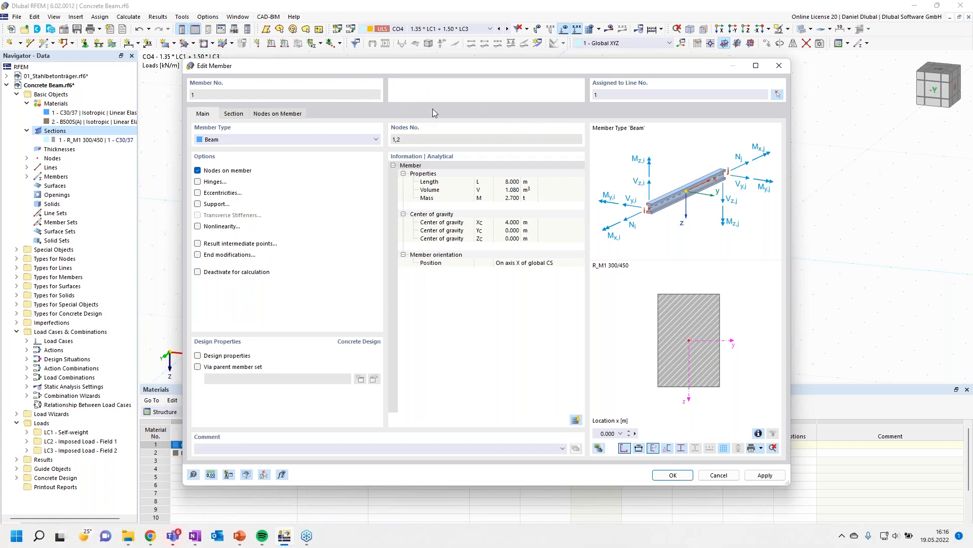
click(198, 356)
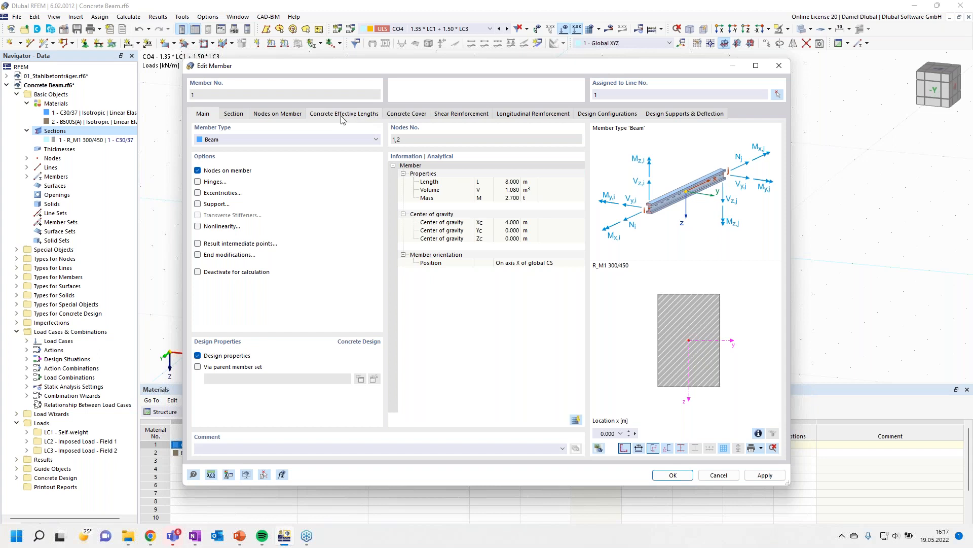
drag(409, 68, 412, 95)
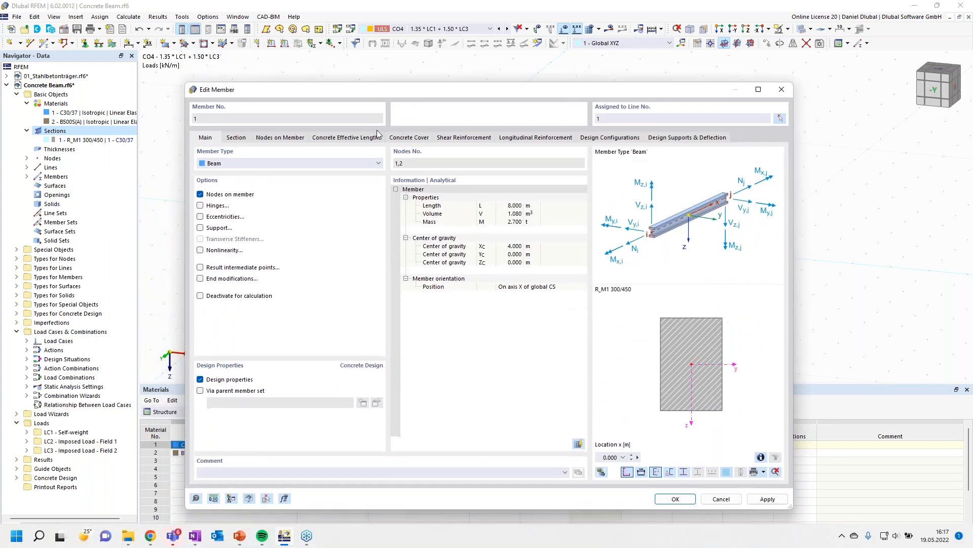
click(409, 138)
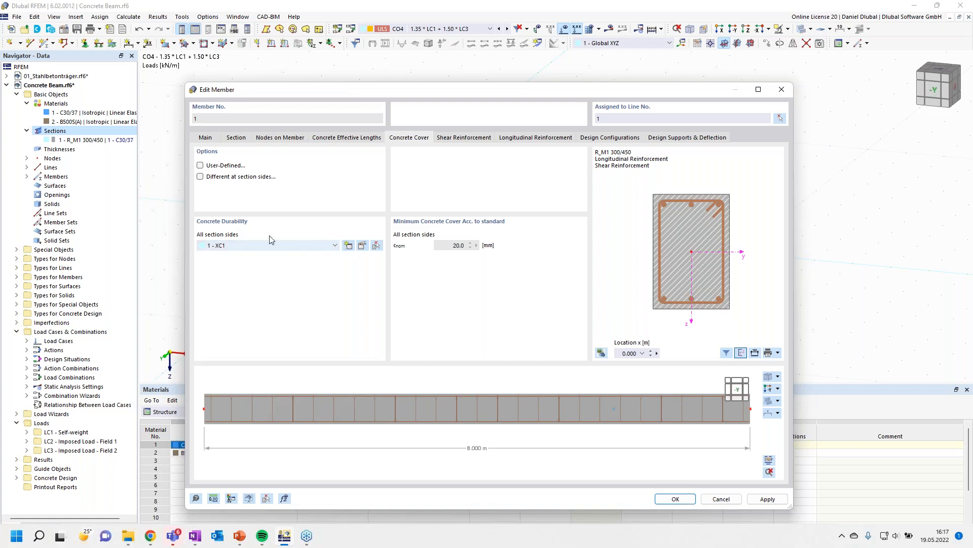
- Try adding an XF3 freeze/thaw exposure class to the concrete durability, then remove it and close the durability dialog
click(201, 166)
click(201, 166)
click(360, 248)
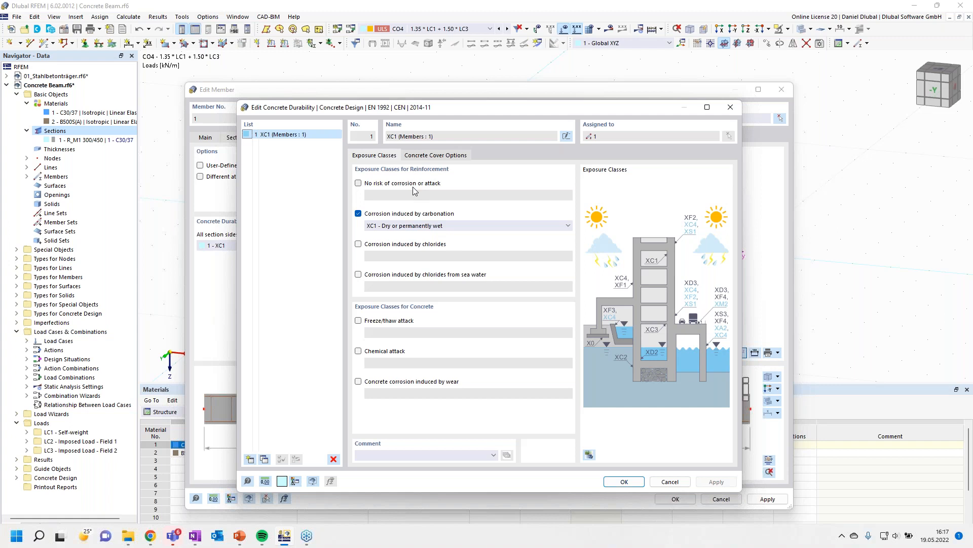
click(383, 228)
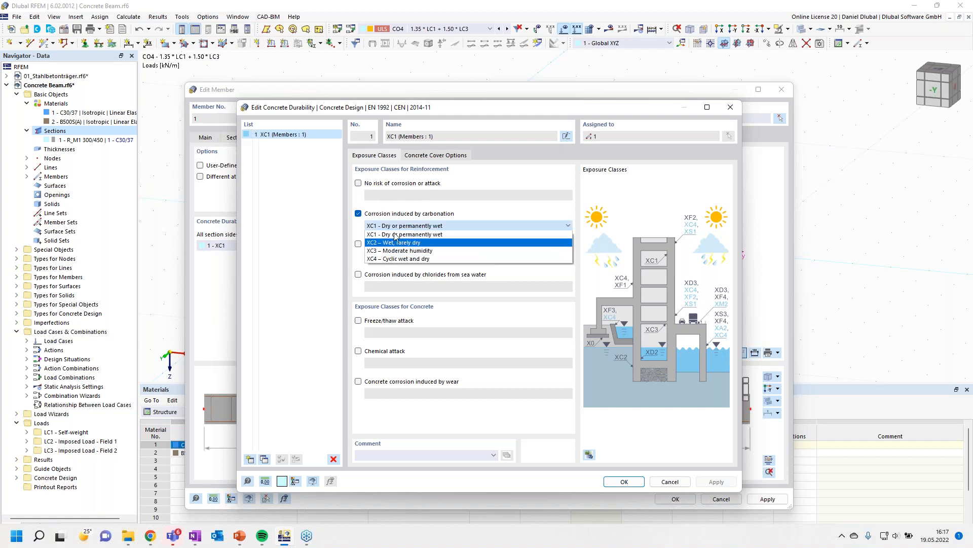
click(396, 235)
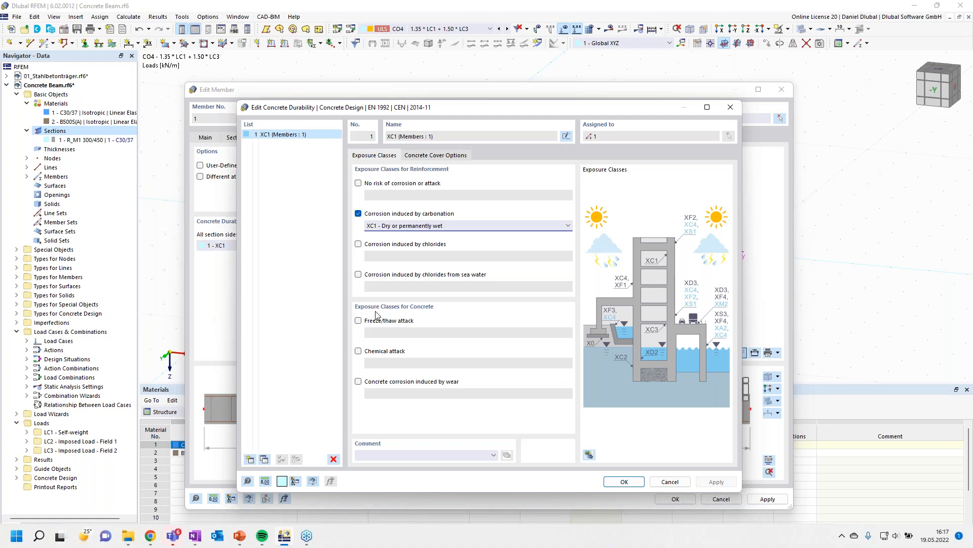
click(358, 321)
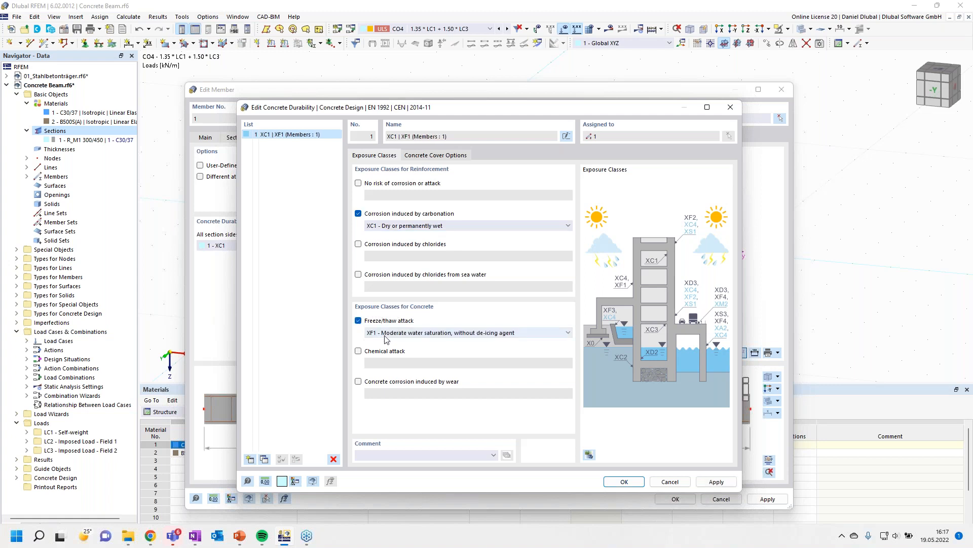
click(388, 334)
click(388, 336)
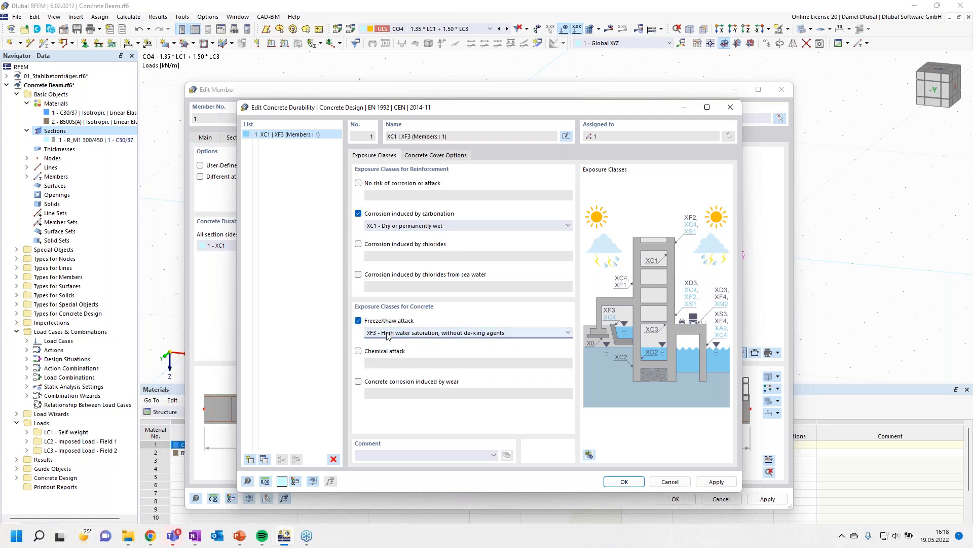
click(358, 321)
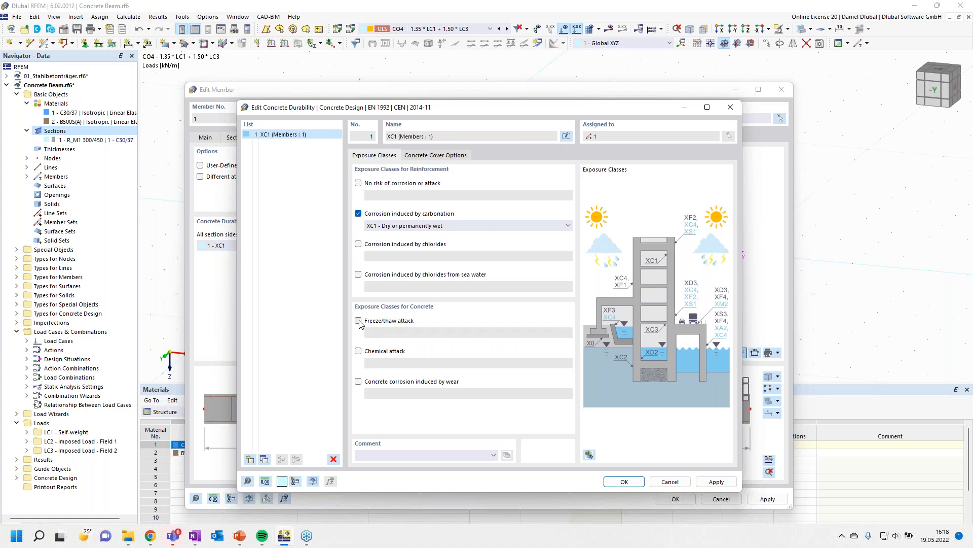
drag(353, 109, 608, 133)
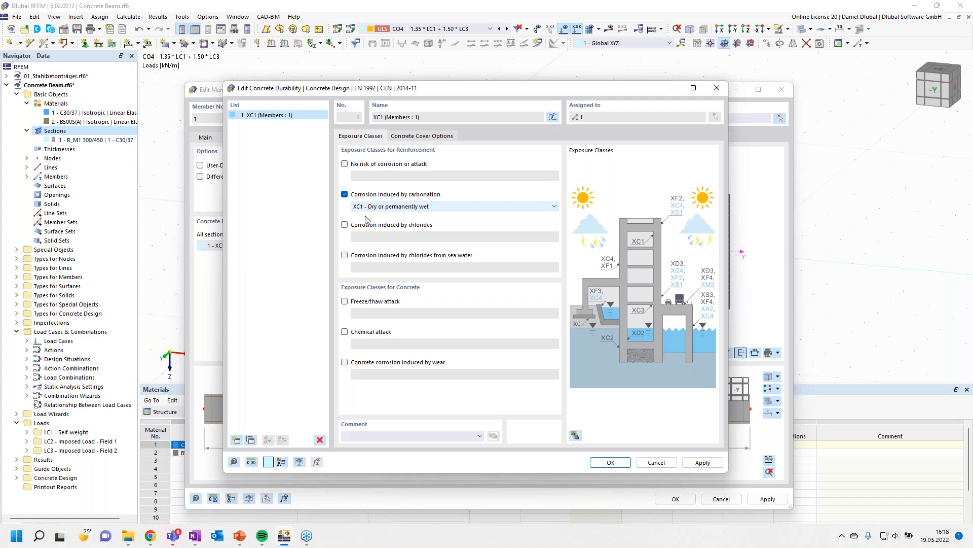
key(Return)
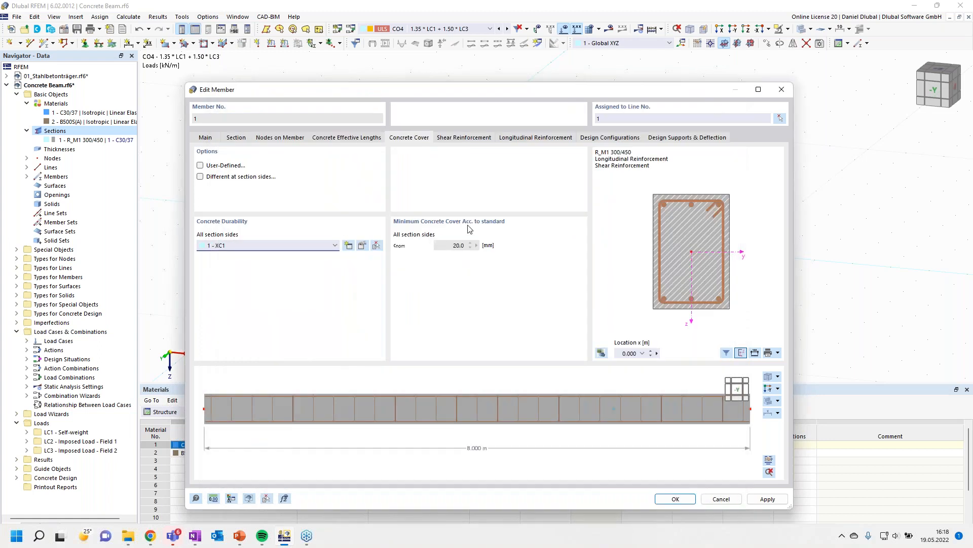
- Explore the user-defined and per-side concrete cover options without keeping them
drag(398, 91, 364, 62)
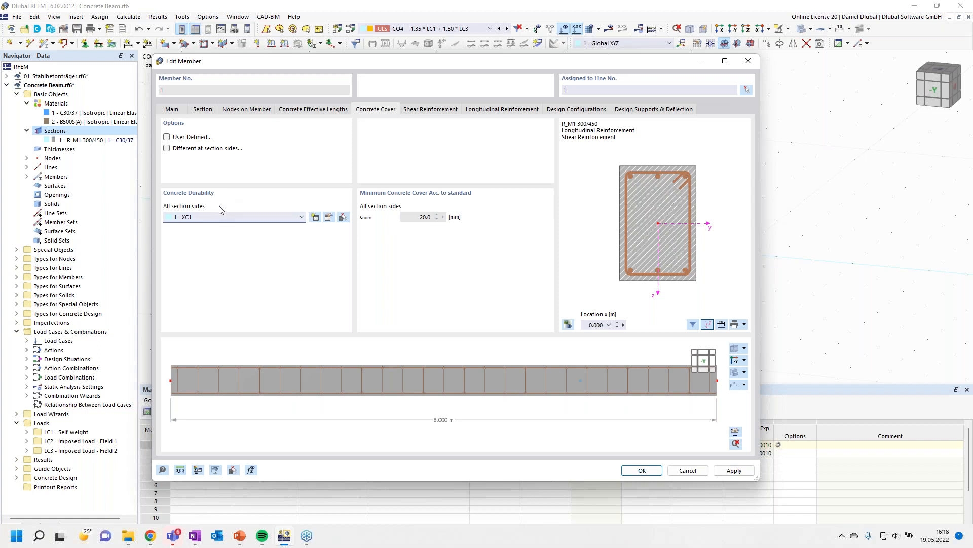
click(166, 138)
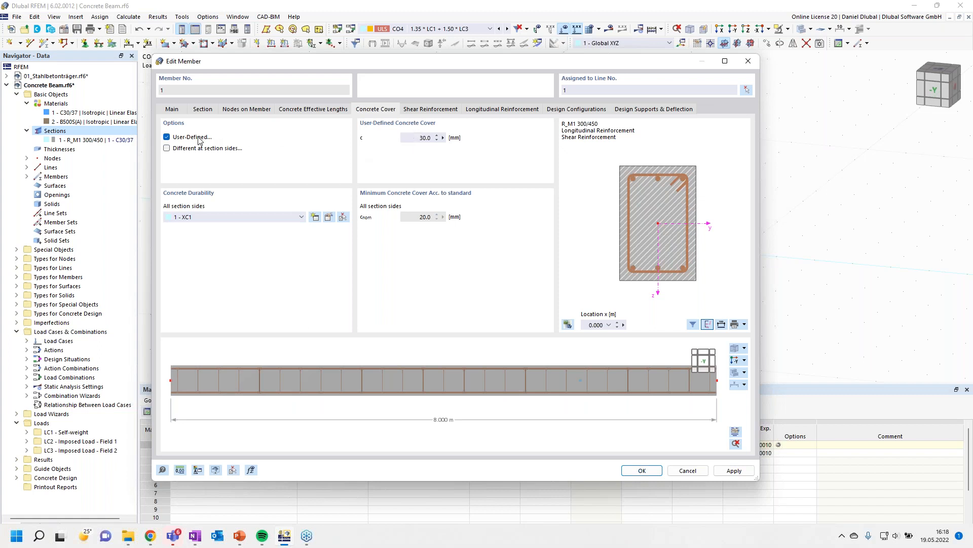
click(166, 138)
click(167, 148)
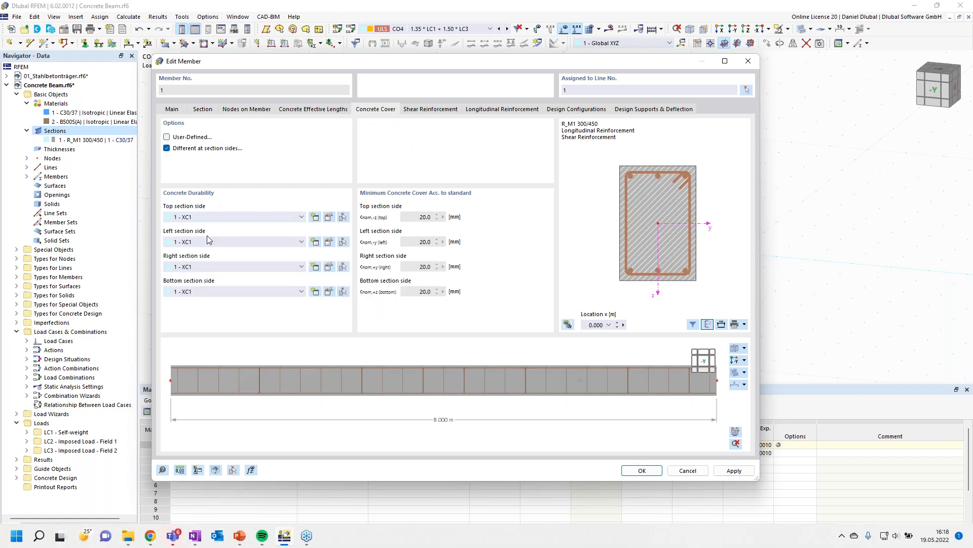
click(167, 148)
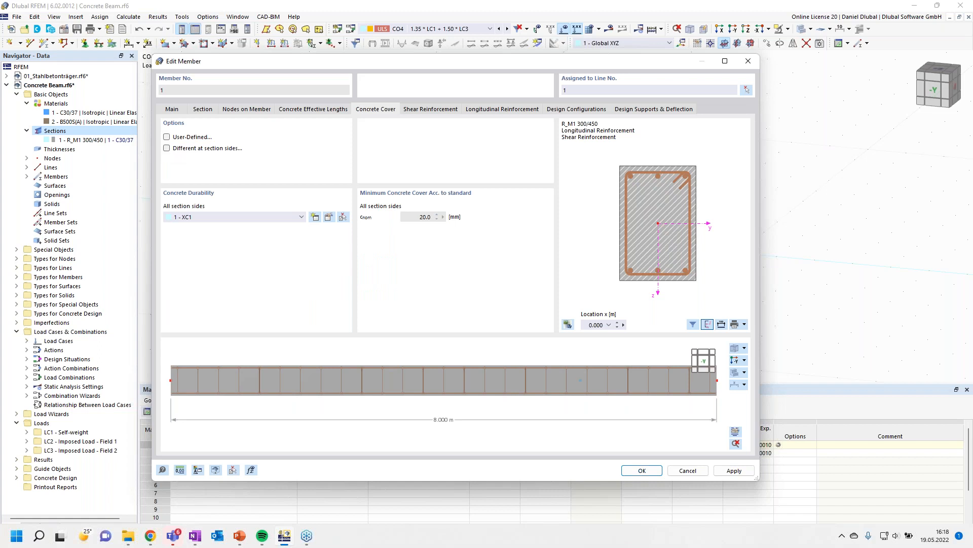
- Try the two-legged hook 90° and four-legged stirrup types, then restore the two-legged closed hook 135° stirrup type
click(450, 110)
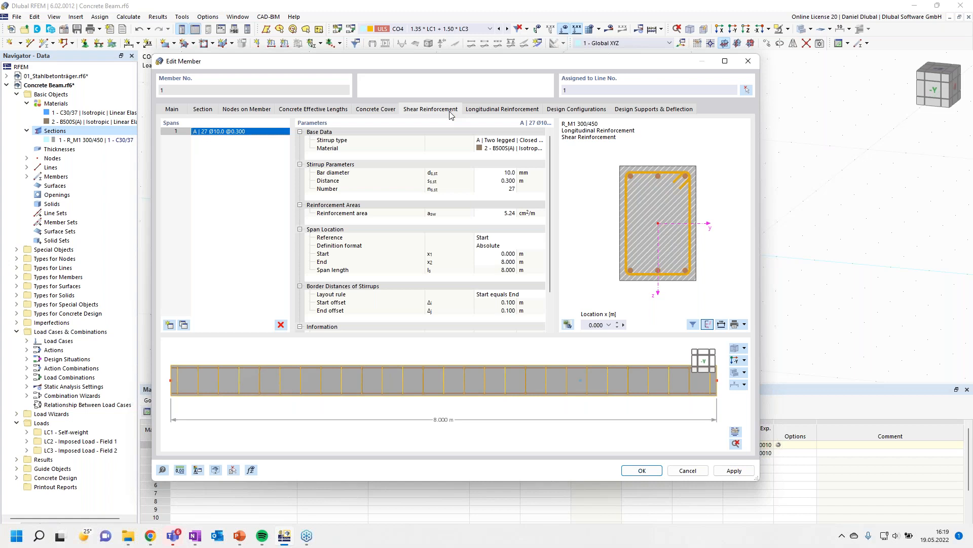
click(502, 141)
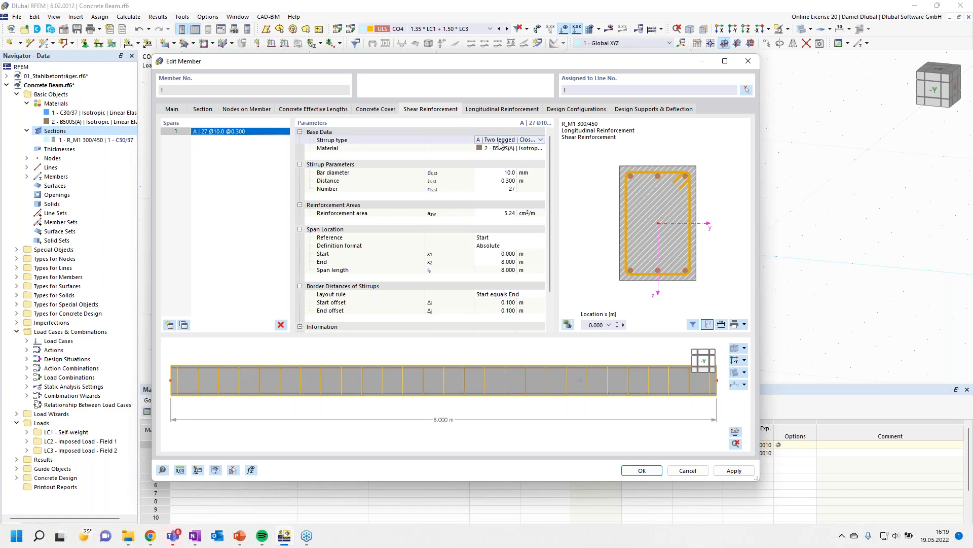
click(533, 146)
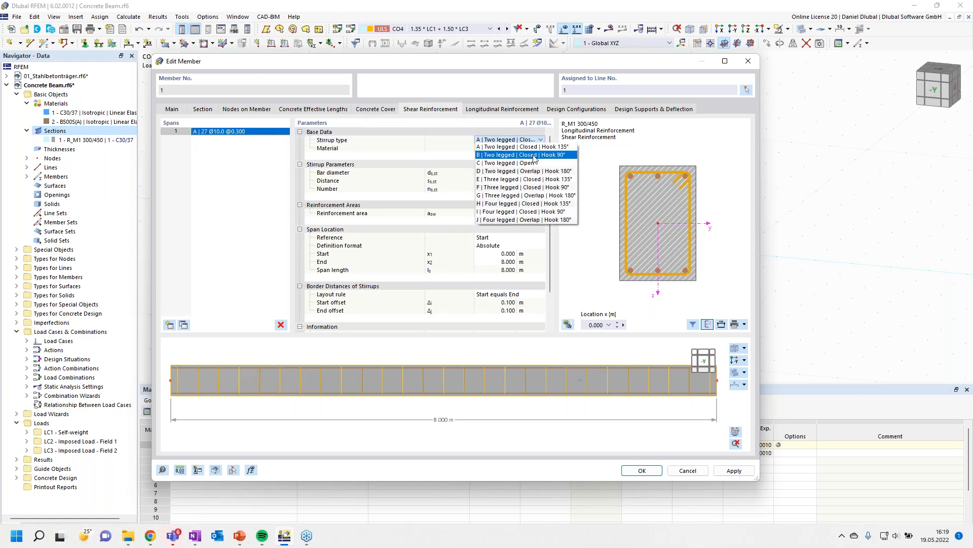
click(535, 149)
click(537, 140)
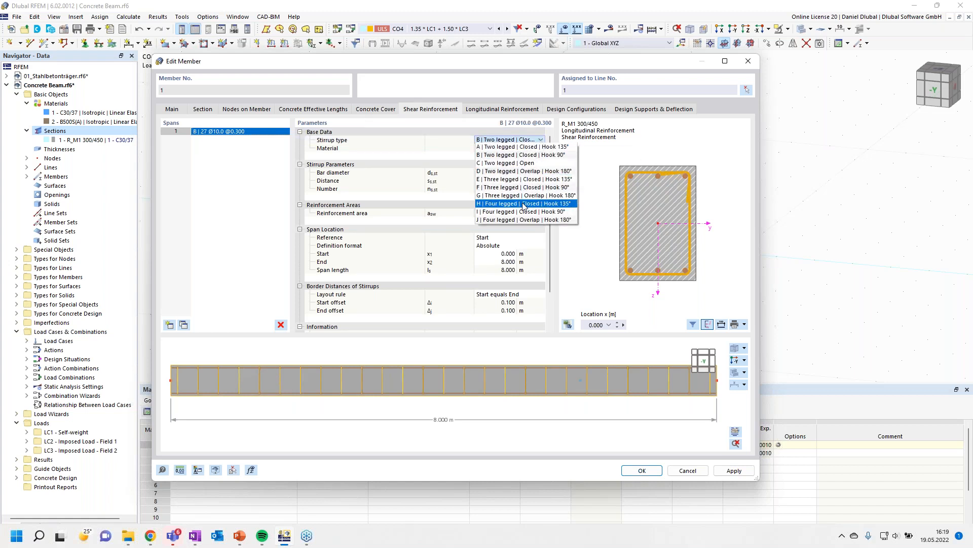
click(525, 192)
click(539, 141)
click(541, 140)
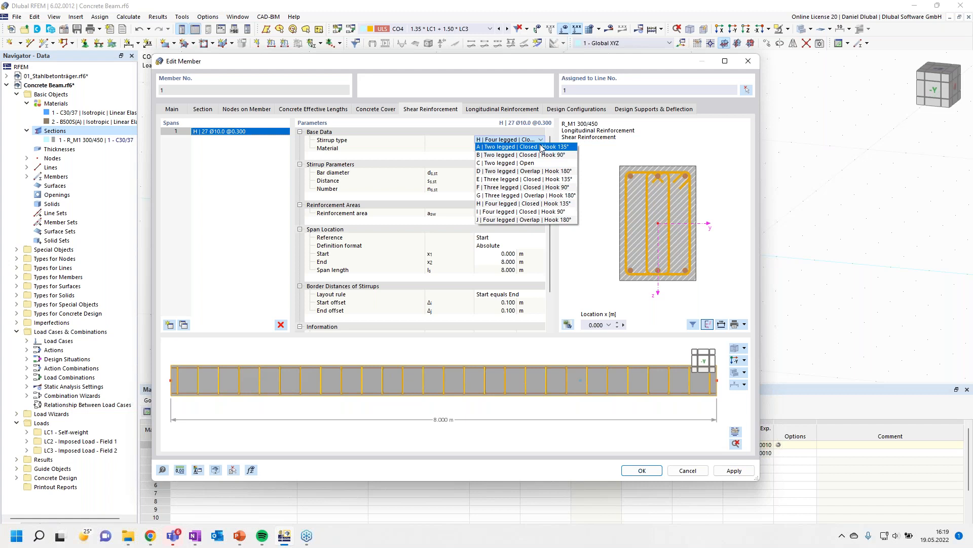
click(541, 147)
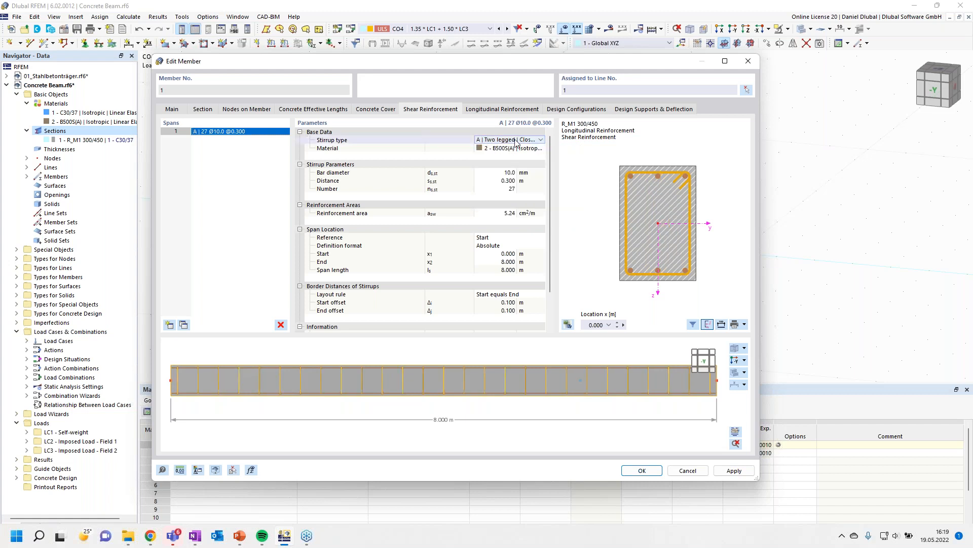
click(538, 141)
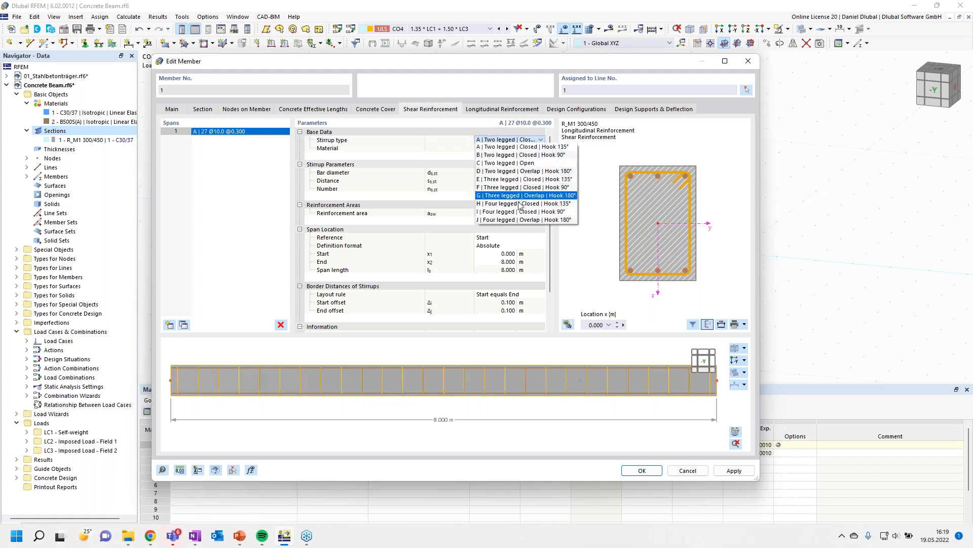
click(464, 125)
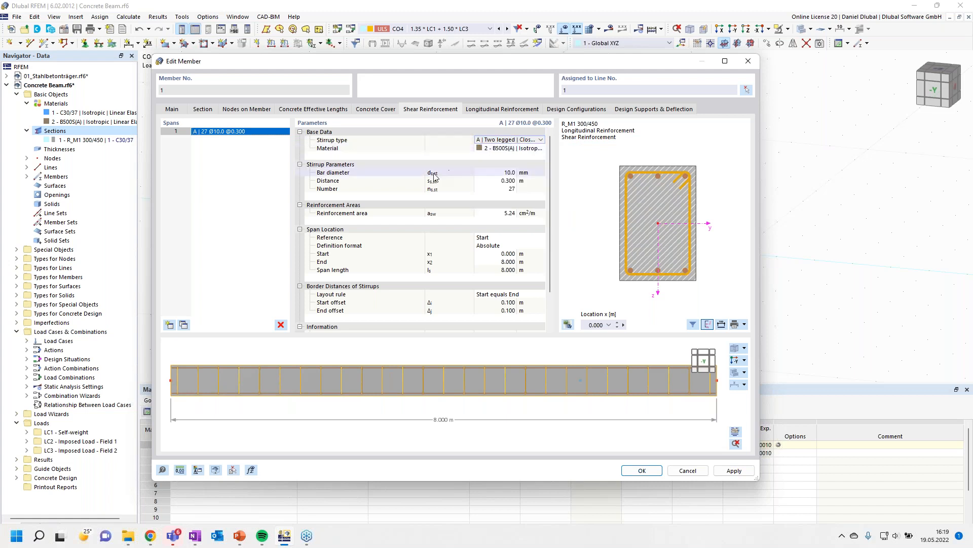
- Set the stirrups to 8 mm bar diameter at 0.15 m spacing in the shear reinforcement
click(499, 174)
text(8)
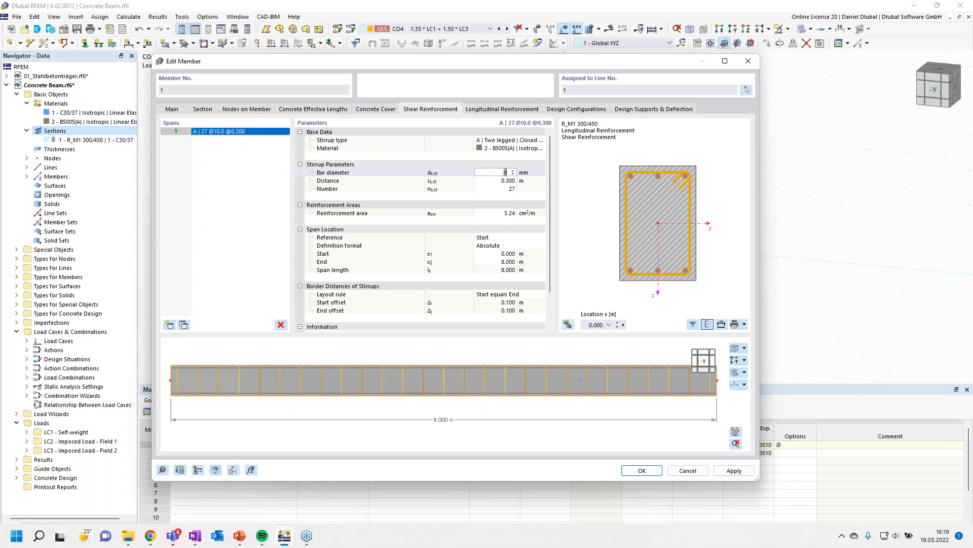
click(531, 189)
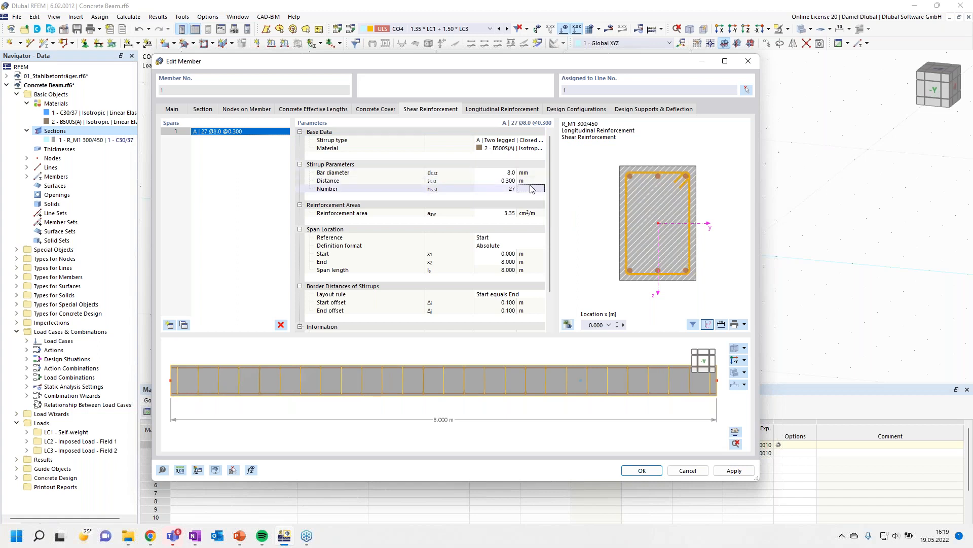
double_click(504, 182)
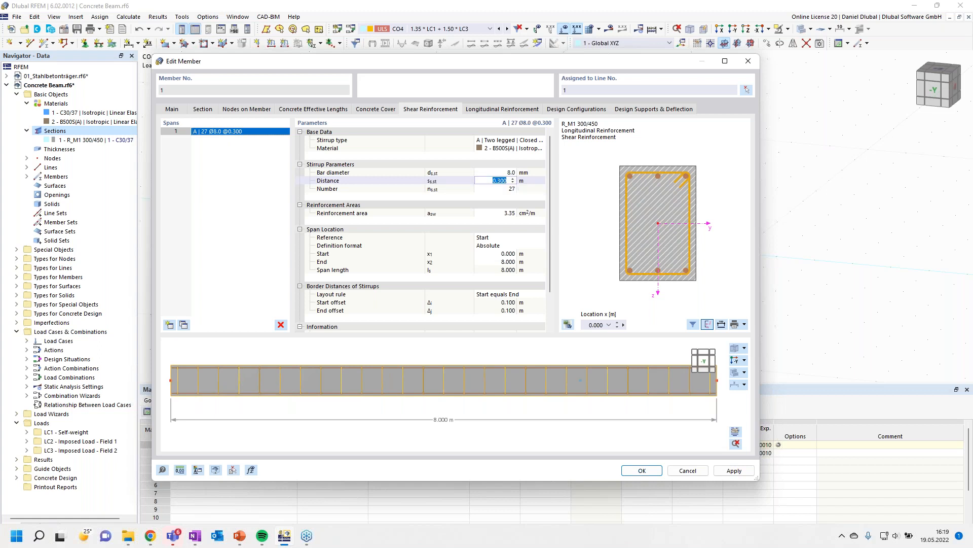
text(0.15)
click(527, 173)
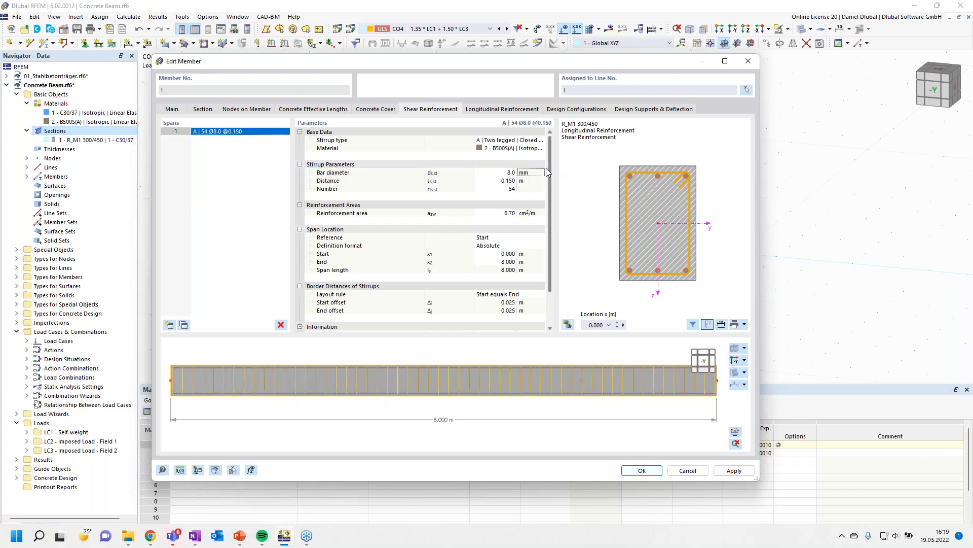
scroll(551, 196, down, 2)
scroll(550, 196, down, 1)
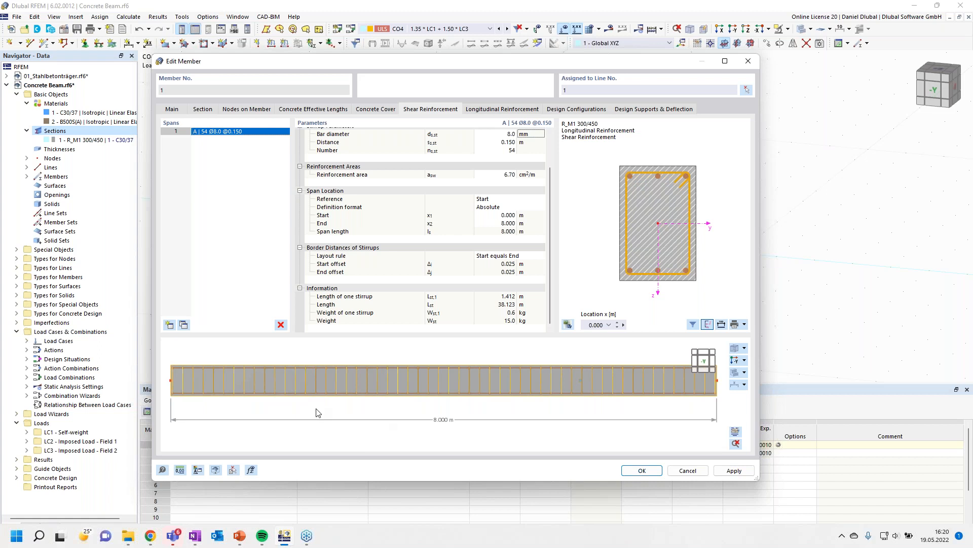
- Switch the longitudinal reinforcement rebar type to Unsymmetrical
click(513, 110)
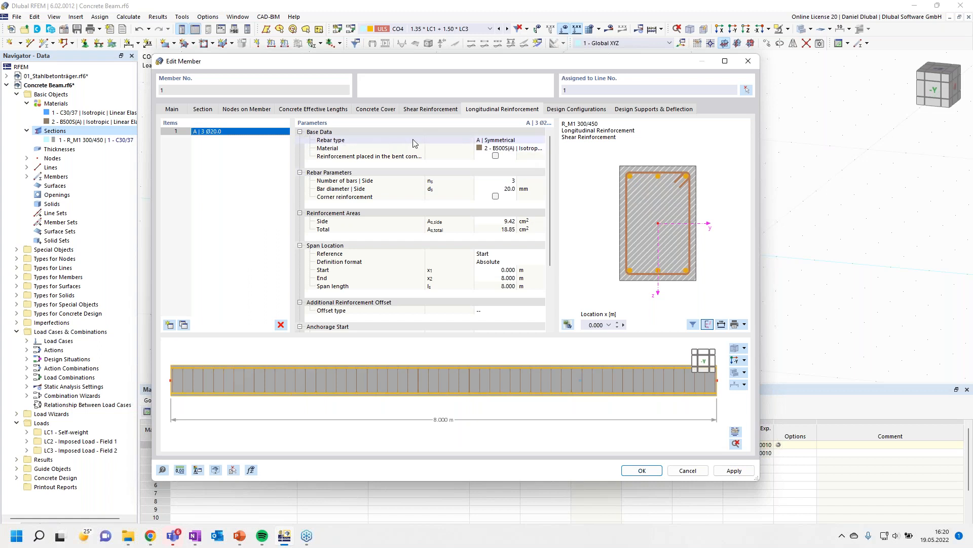
click(519, 142)
click(541, 139)
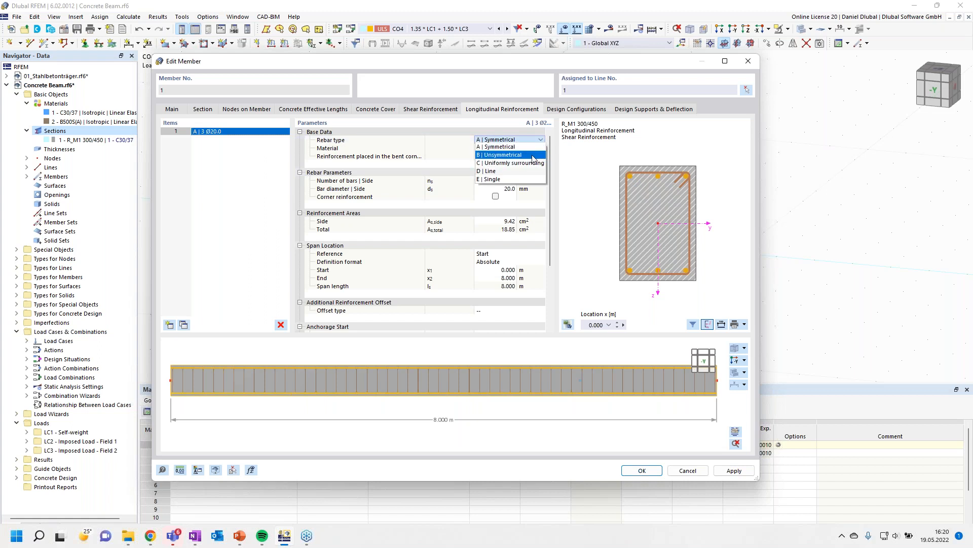
click(533, 155)
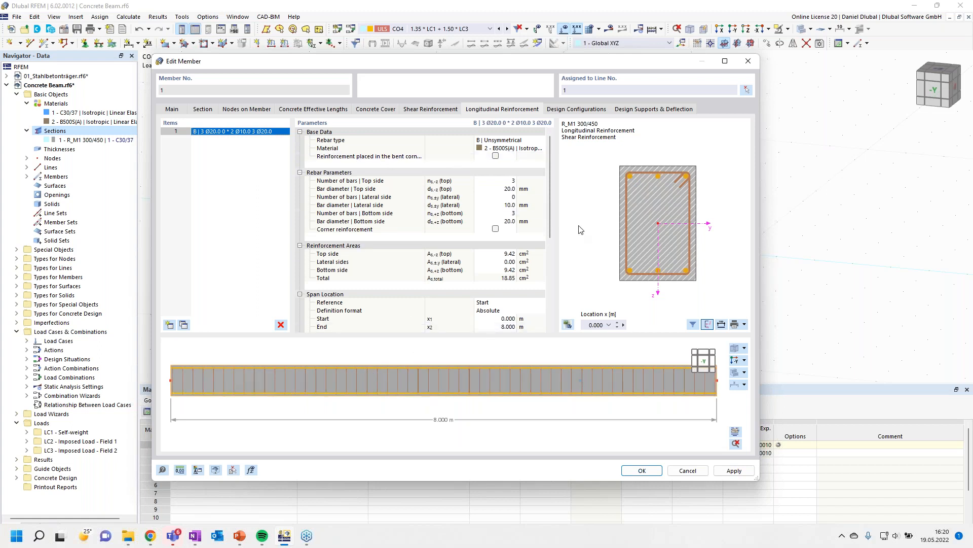
- Set the top side to 2 bars of 12 mm diameter and one bar on each lateral side
click(507, 180)
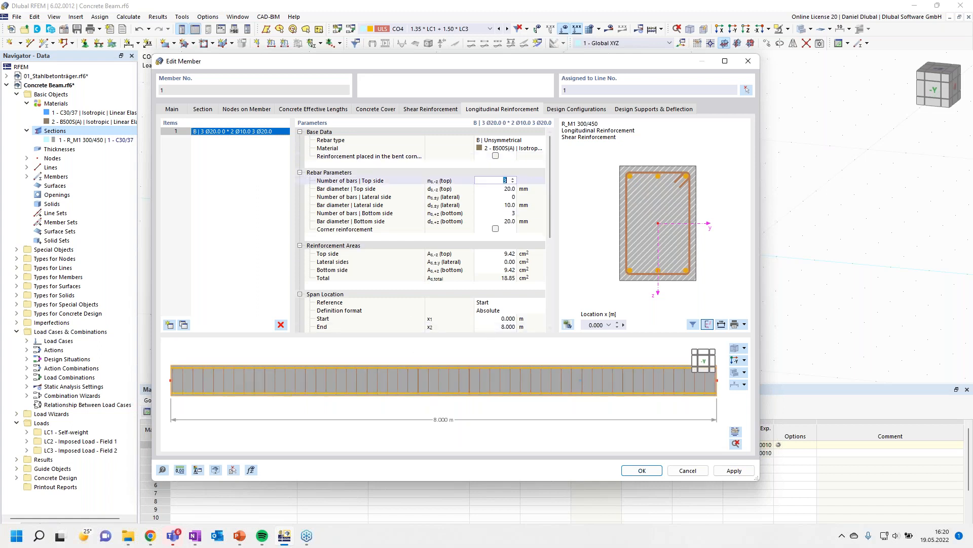
click(509, 188)
text(1)
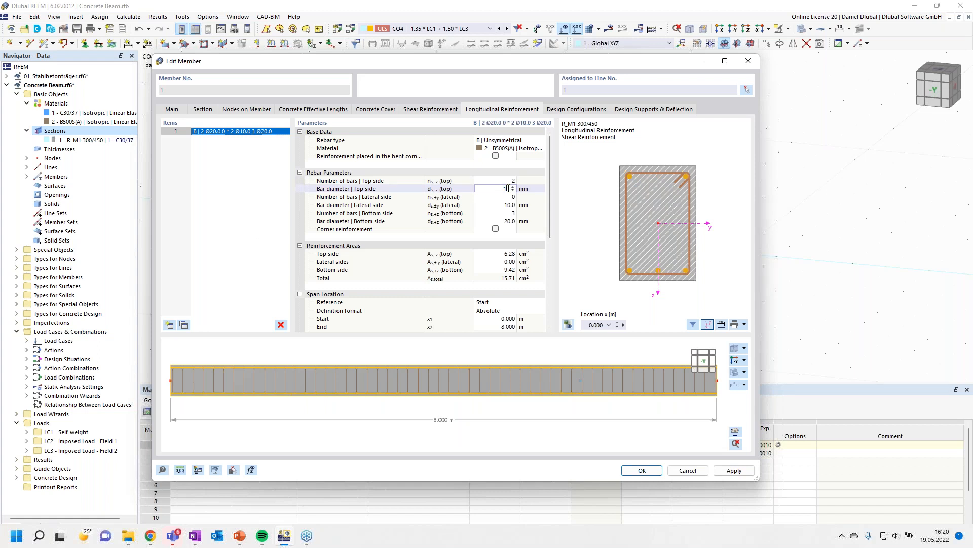
text(2)
click(509, 196)
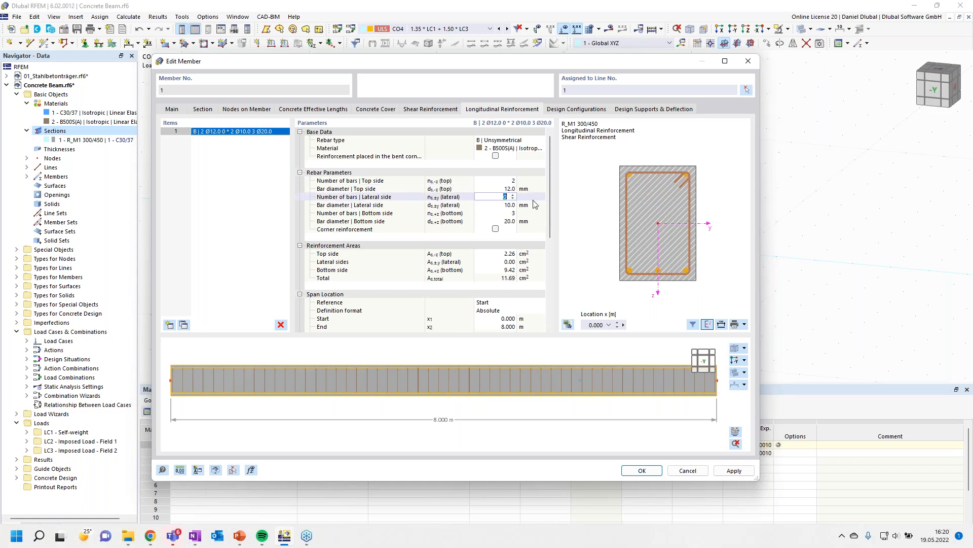
click(505, 205)
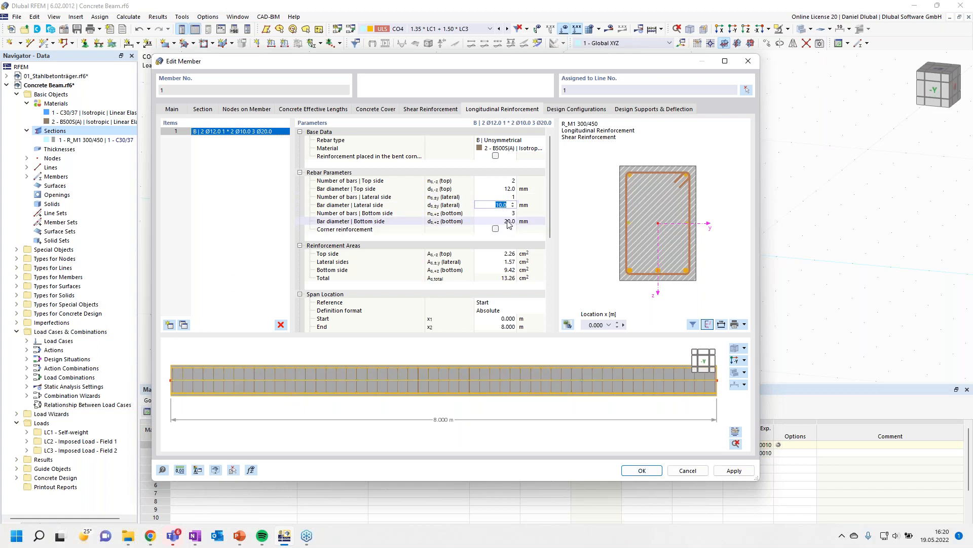
- Set the bottom side bar diameter to 16 mm and review the longitudinal reinforcement parameters
click(509, 213)
click(505, 221)
text(1)
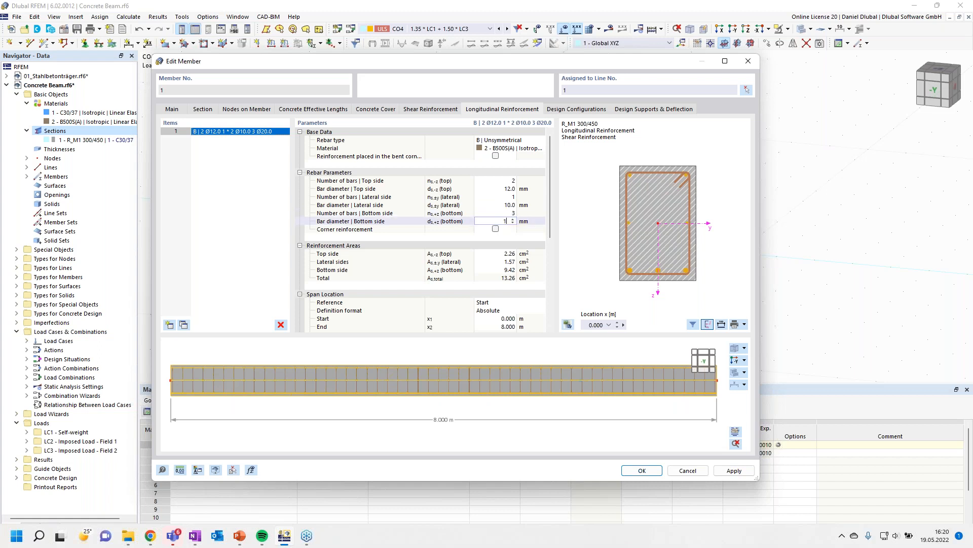
text(6)
click(511, 213)
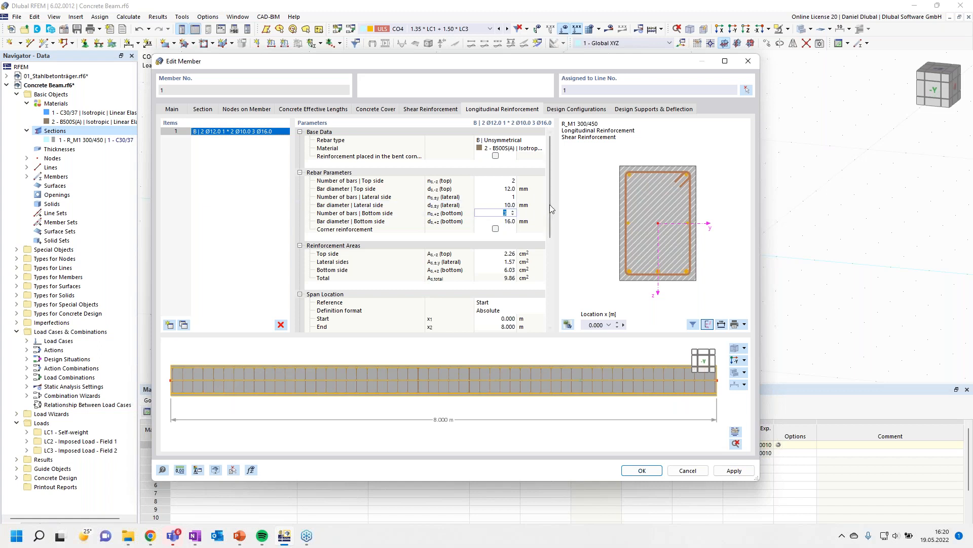
drag(552, 209, 550, 218)
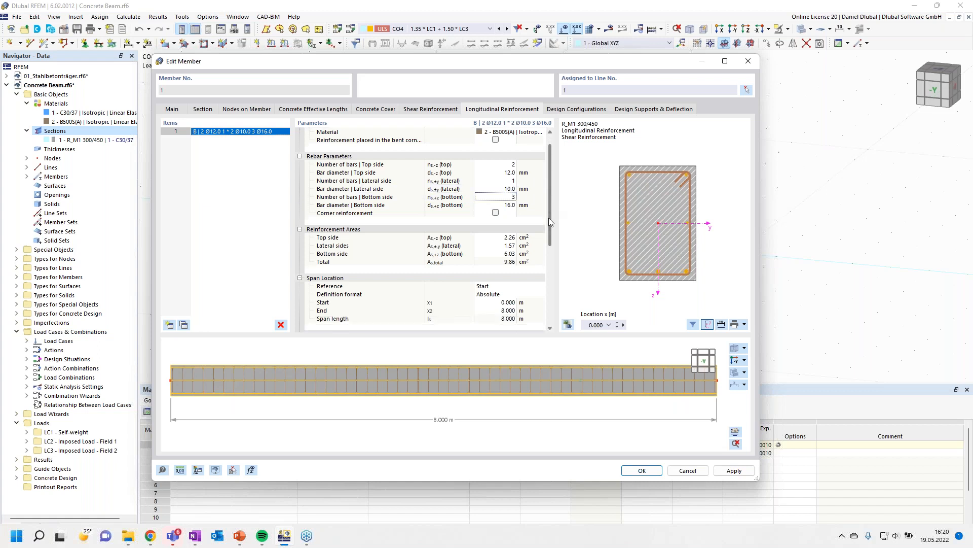
scroll(358, 206, down, 6)
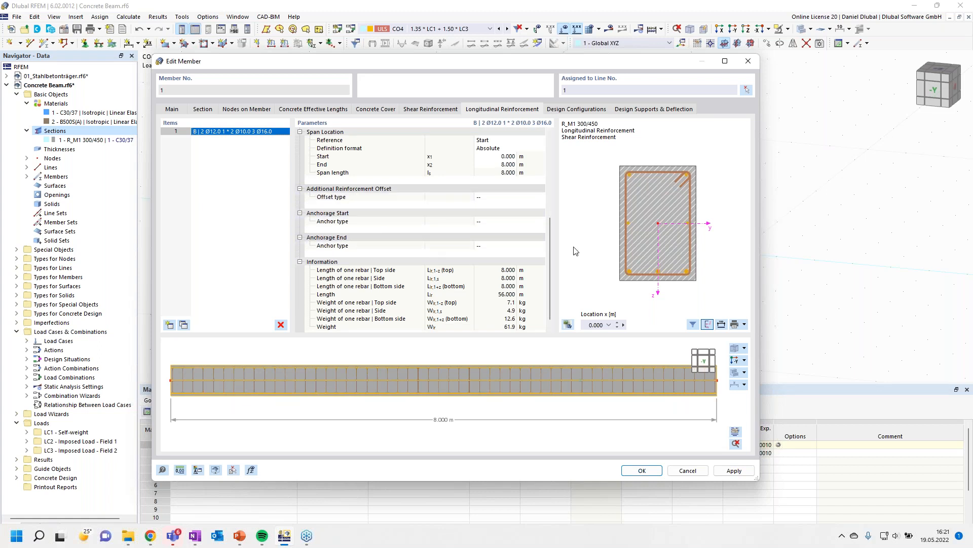
scroll(546, 235, up, 2)
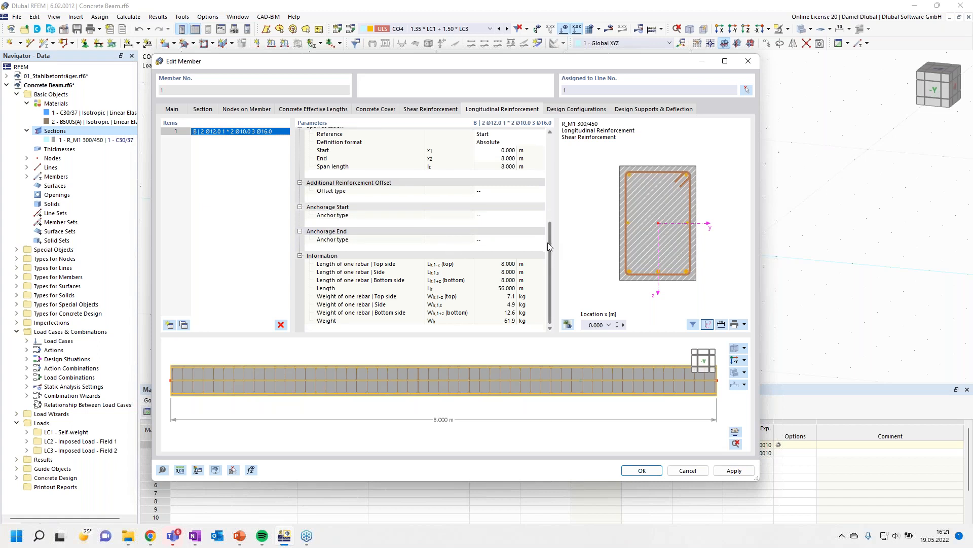
scroll(550, 225, up, 5)
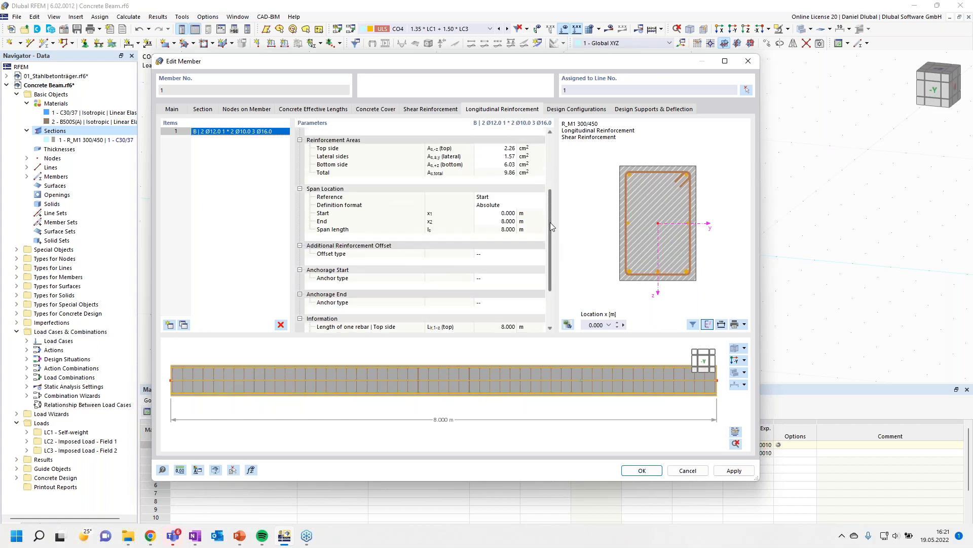
- Enable limited moment redistribution and moment reduction at the support face in the default ultimate design configuration
click(569, 111)
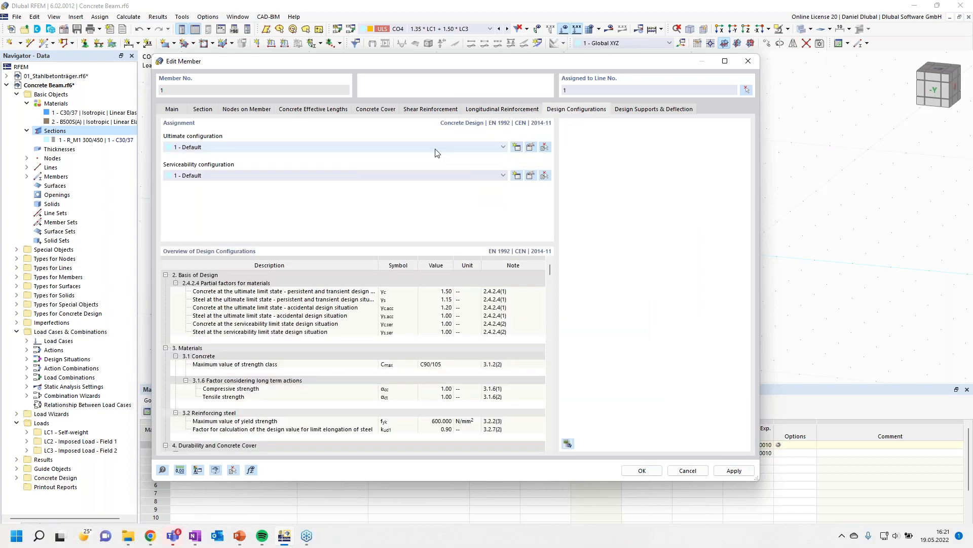
click(530, 148)
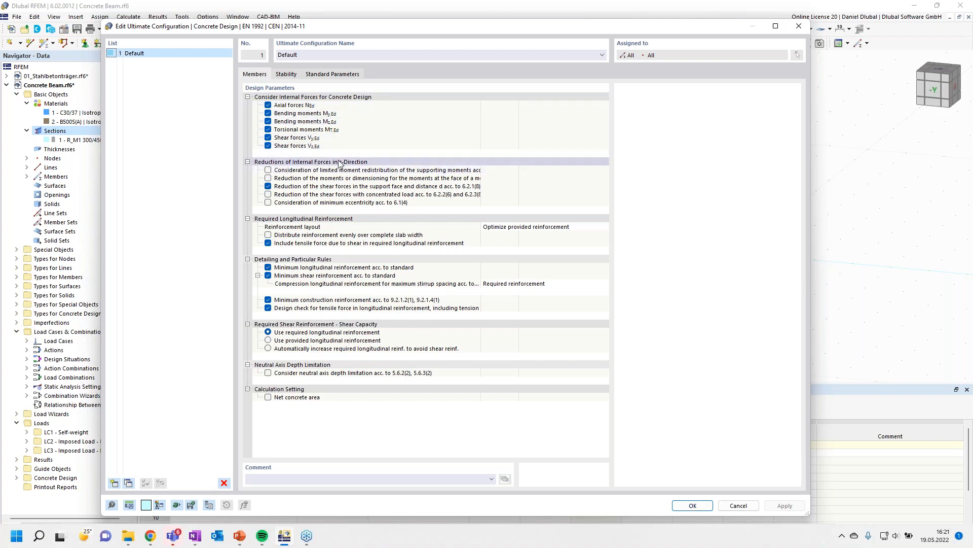
click(269, 172)
click(268, 170)
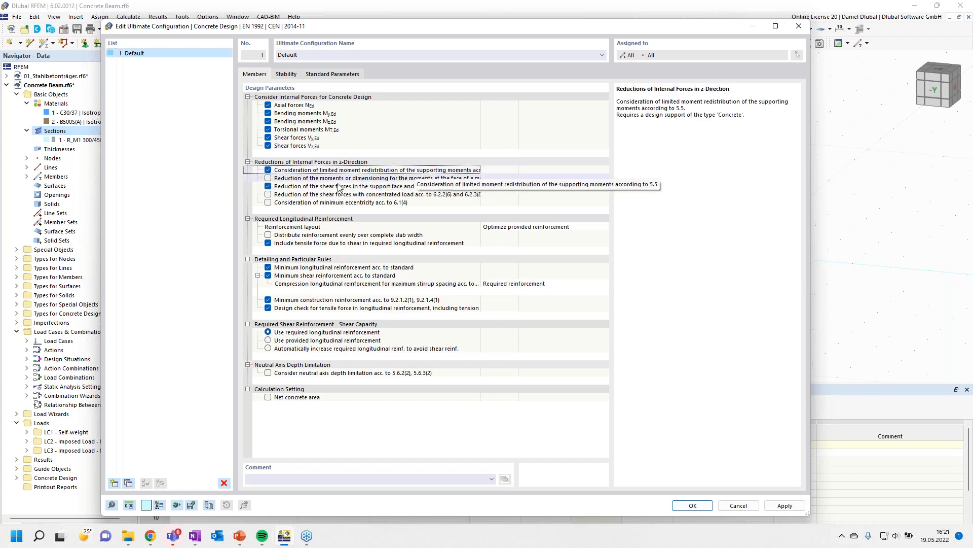
click(268, 178)
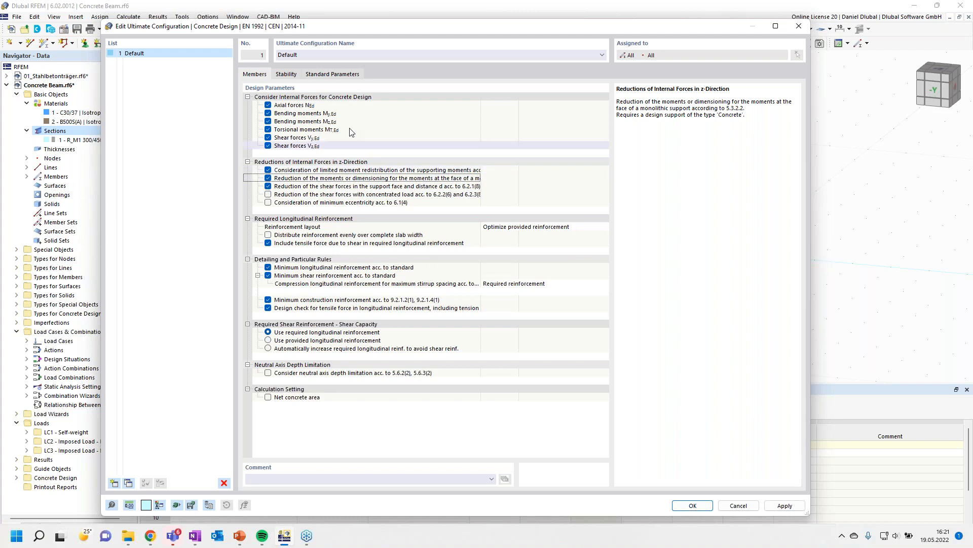
click(286, 75)
click(260, 75)
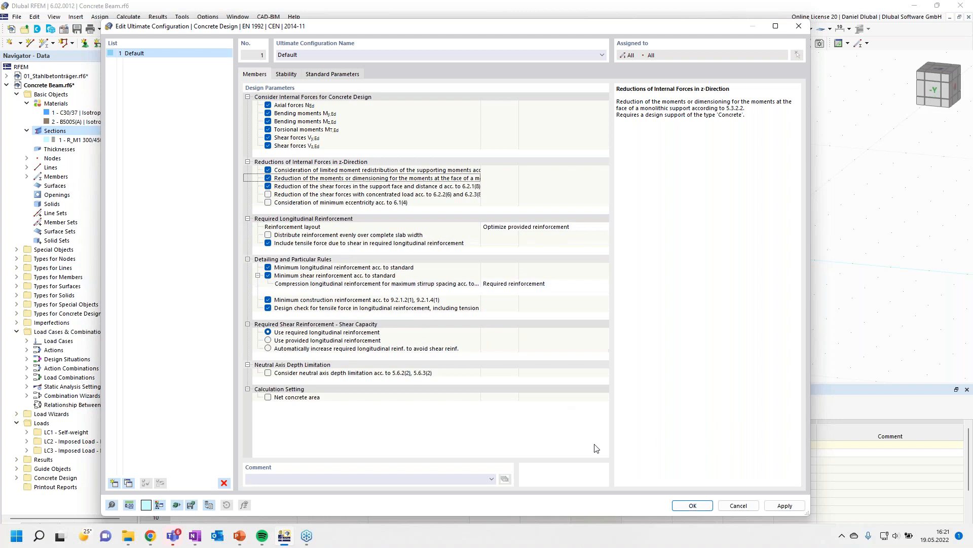
click(691, 505)
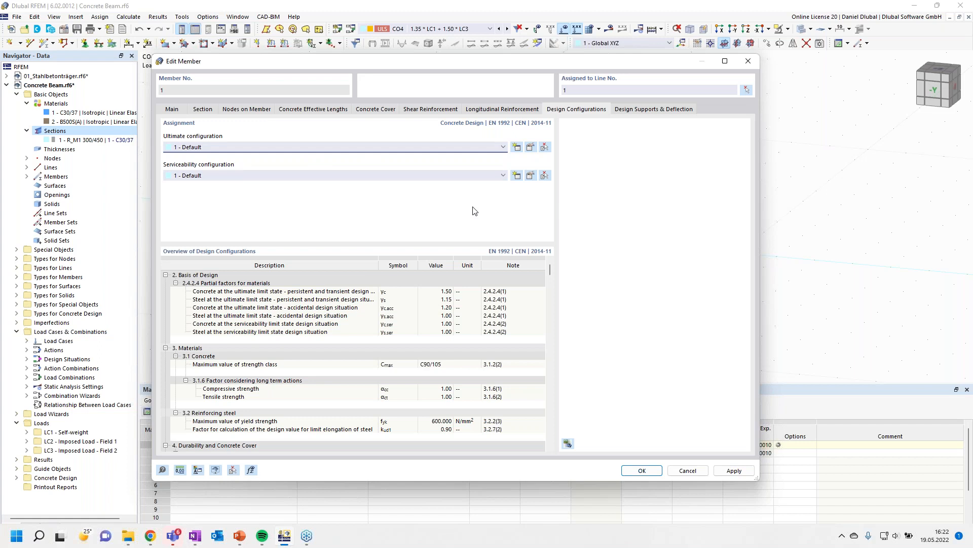
- Create a new concrete design support with a 360 mm support width, defined as an end support rather than an inner support
key(ctrl+Tab)
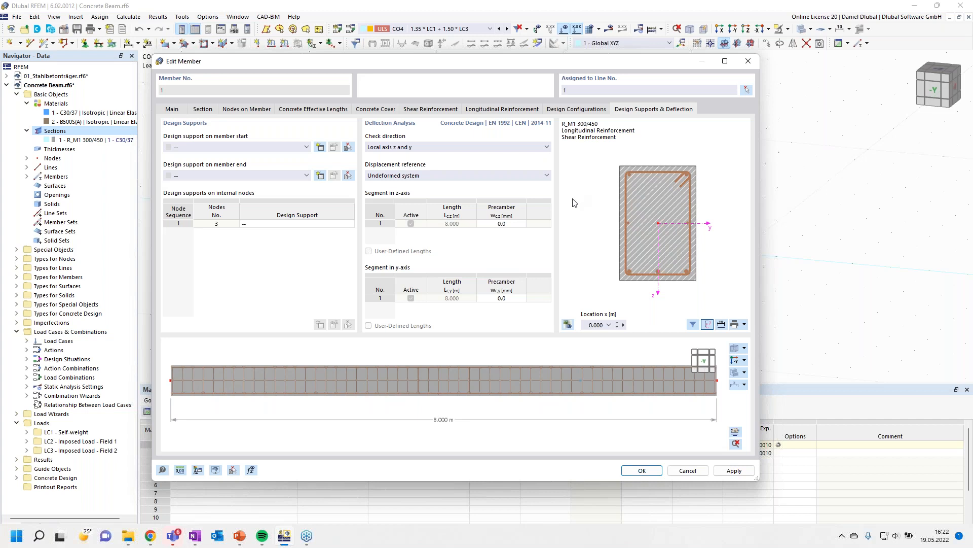
click(321, 148)
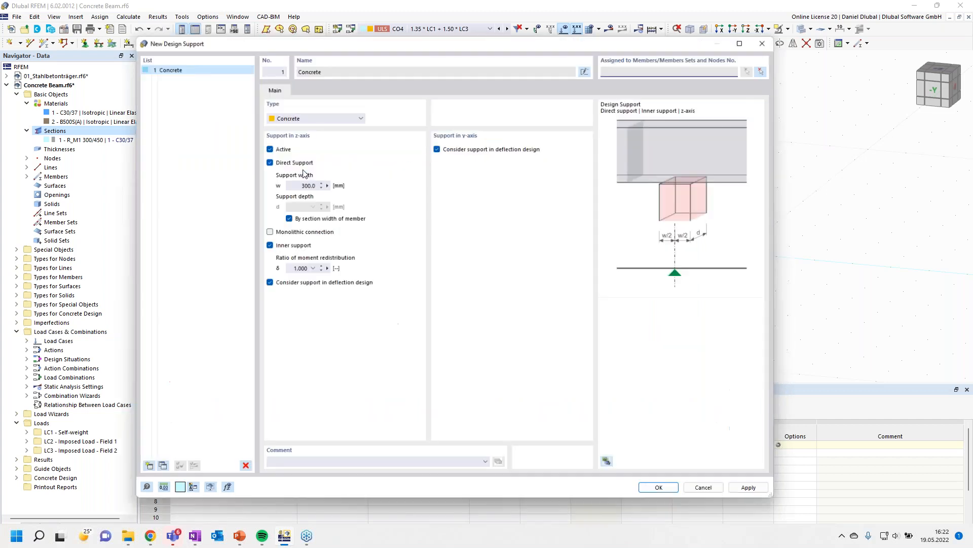
click(297, 183)
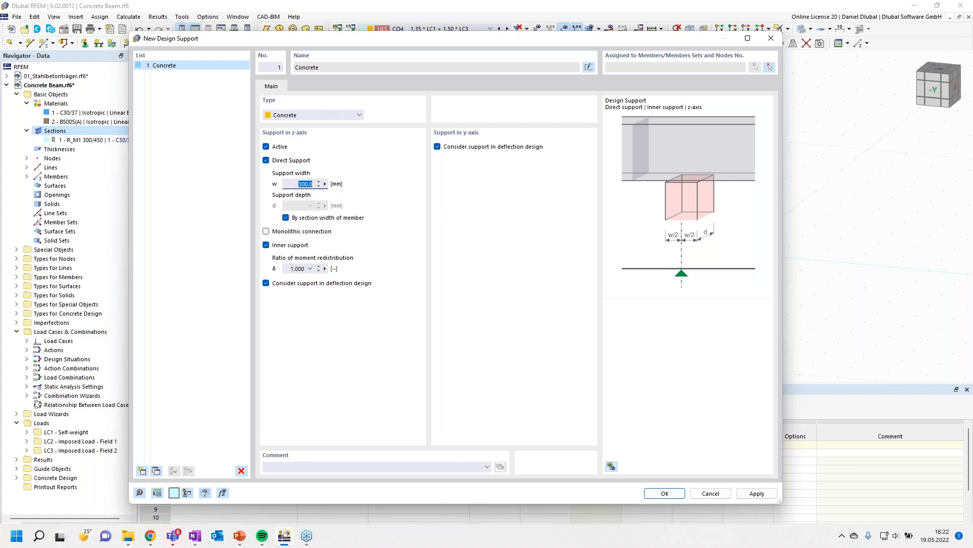
text(360)
click(287, 245)
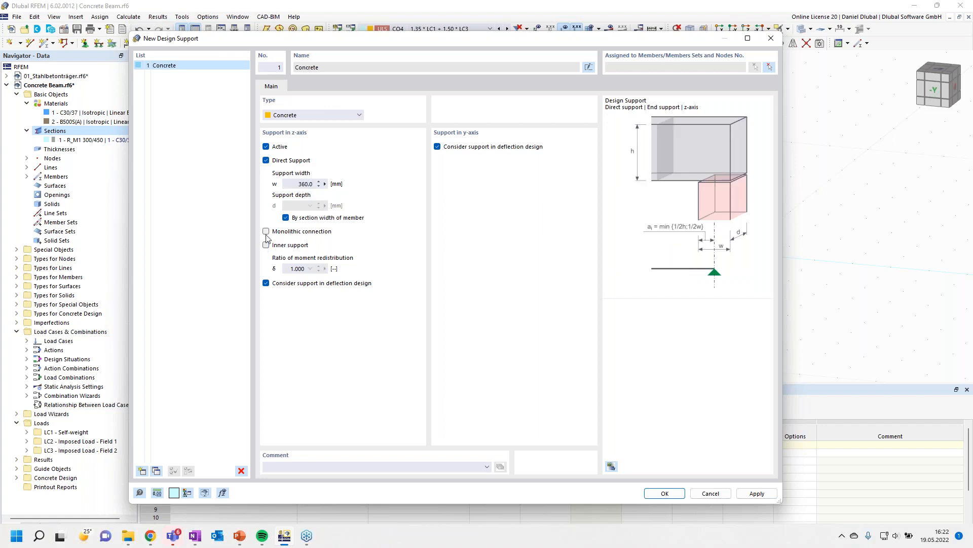
click(437, 147)
- Add a second design support with a 360 mm width, monolithic connection and a reduced moment redistribution ratio
click(142, 471)
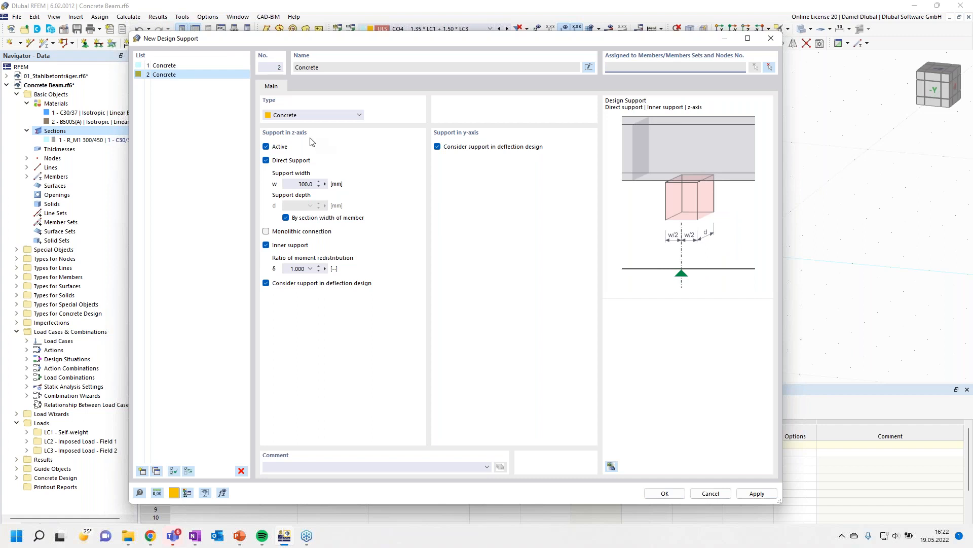
double_click(306, 184)
text(360)
click(267, 231)
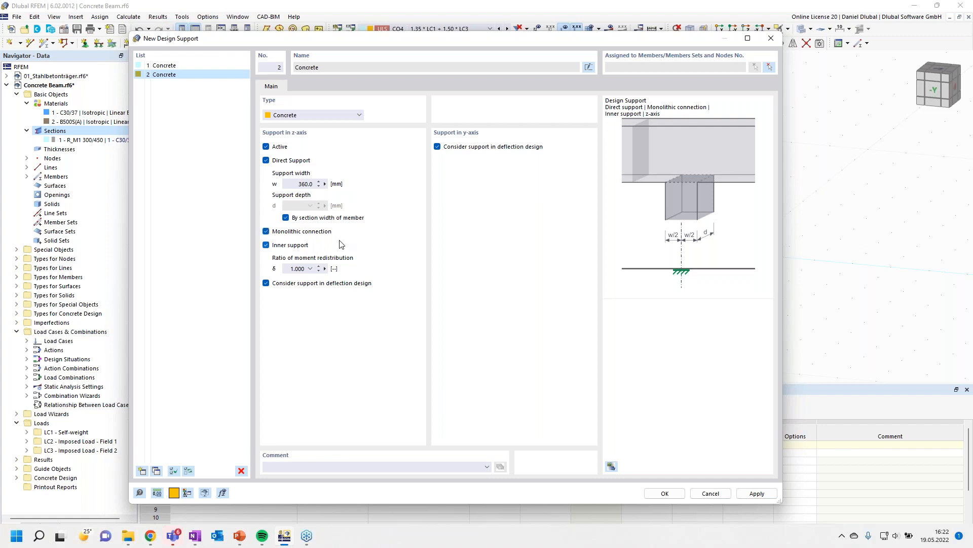
double_click(298, 269)
text(0,9)
click(437, 147)
click(664, 493)
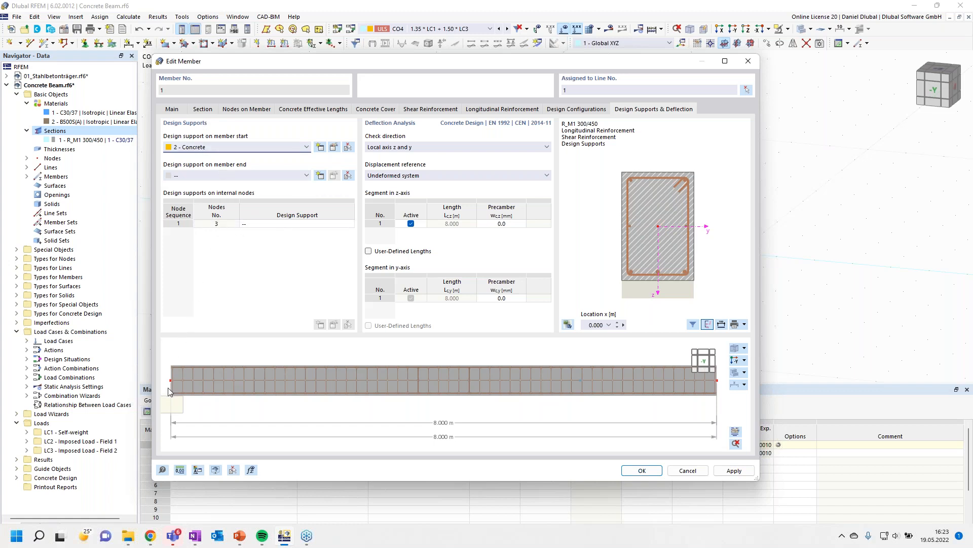
- Assign design support 1 to the member start and design support 2 to internal node 3, then apply
click(294, 223)
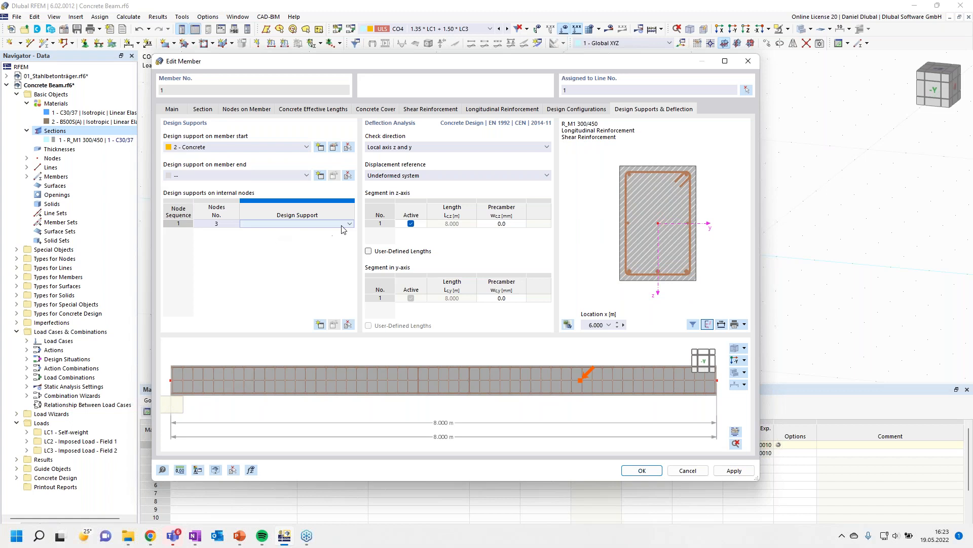
click(348, 224)
click(314, 231)
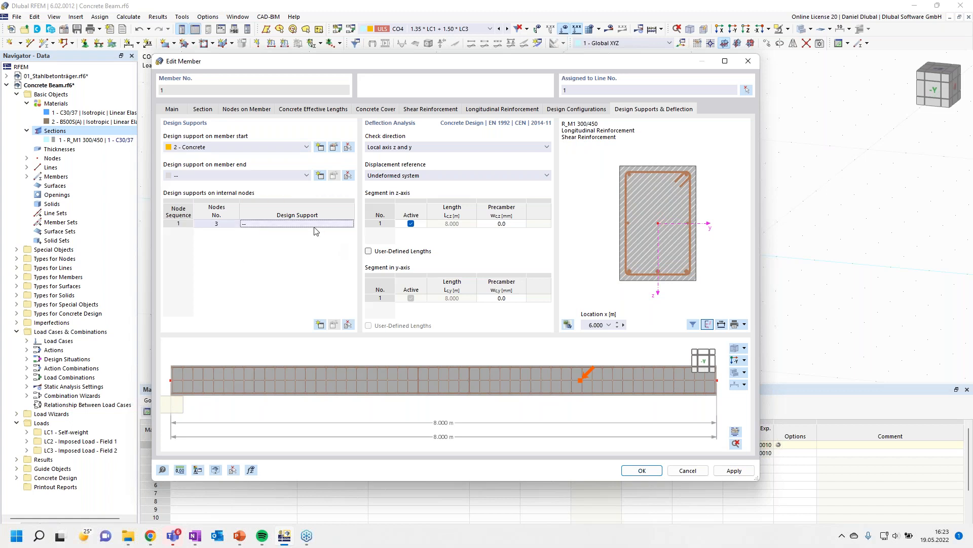
click(299, 227)
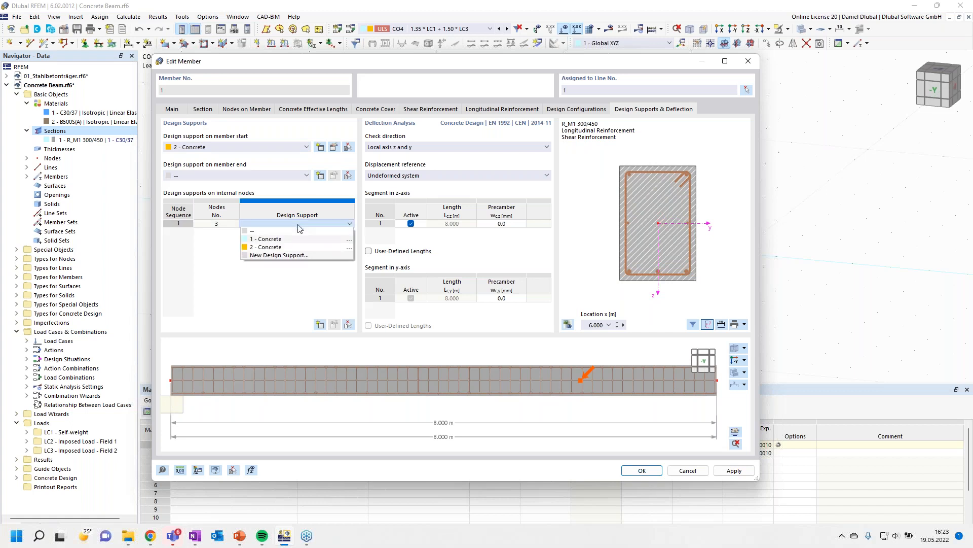
click(267, 239)
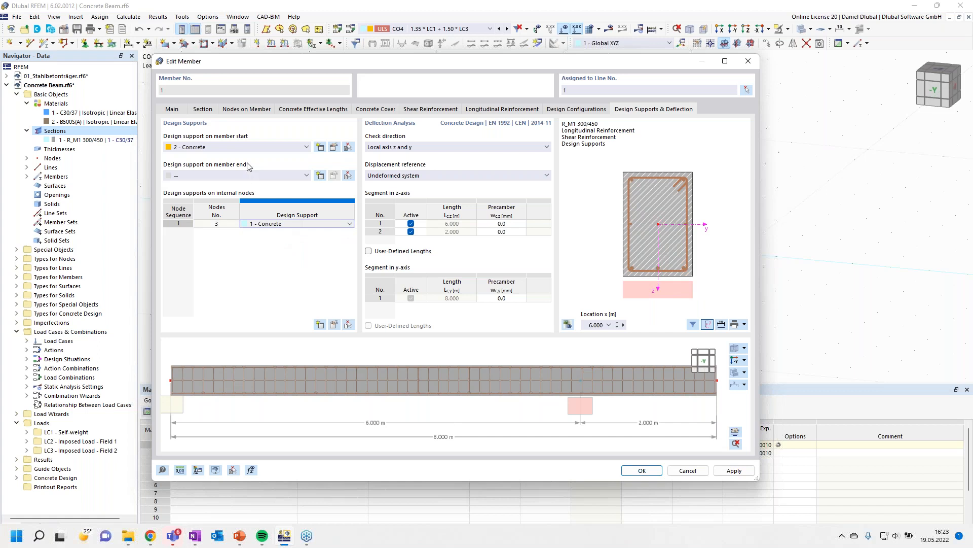
click(249, 148)
click(248, 165)
click(276, 221)
click(277, 223)
click(277, 245)
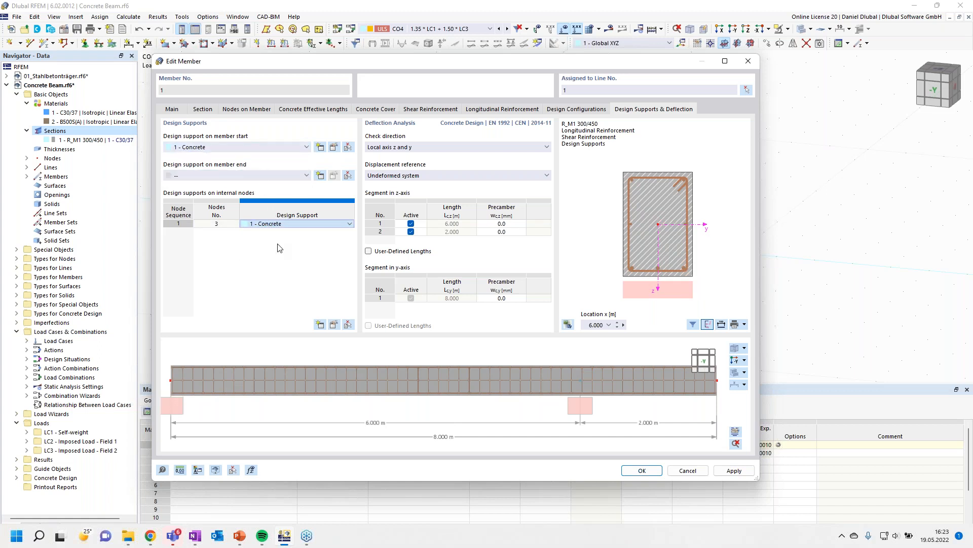
click(653, 473)
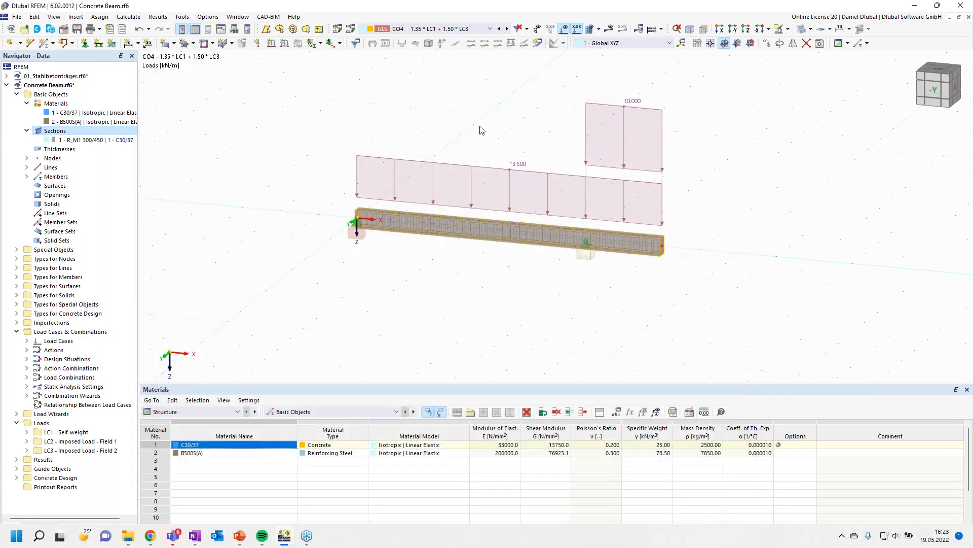
- Calculate all load cases and combinations
middle_drag(467, 96, 462, 116)
click(661, 29)
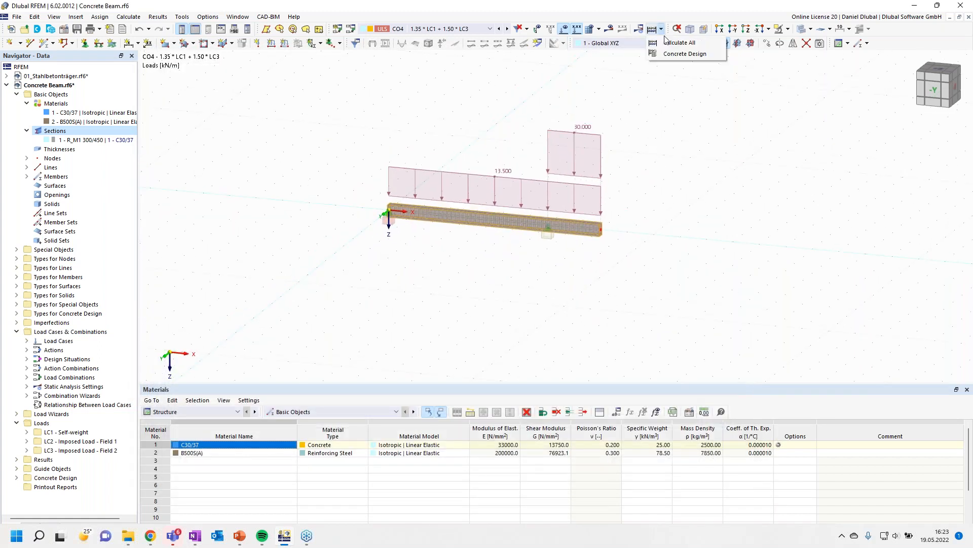
click(679, 42)
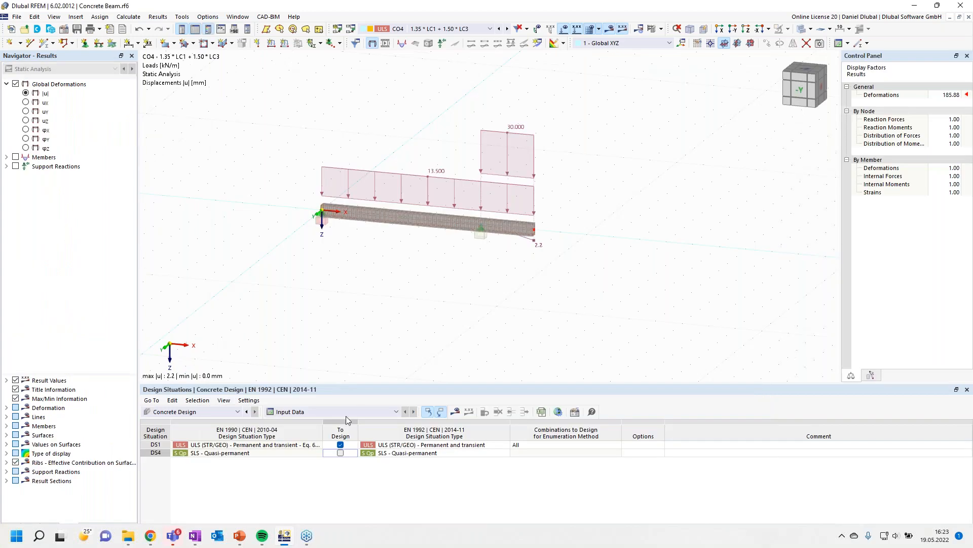
- Run the concrete design calculation
click(347, 412)
click(371, 342)
scroll(415, 129, up, 2)
click(661, 29)
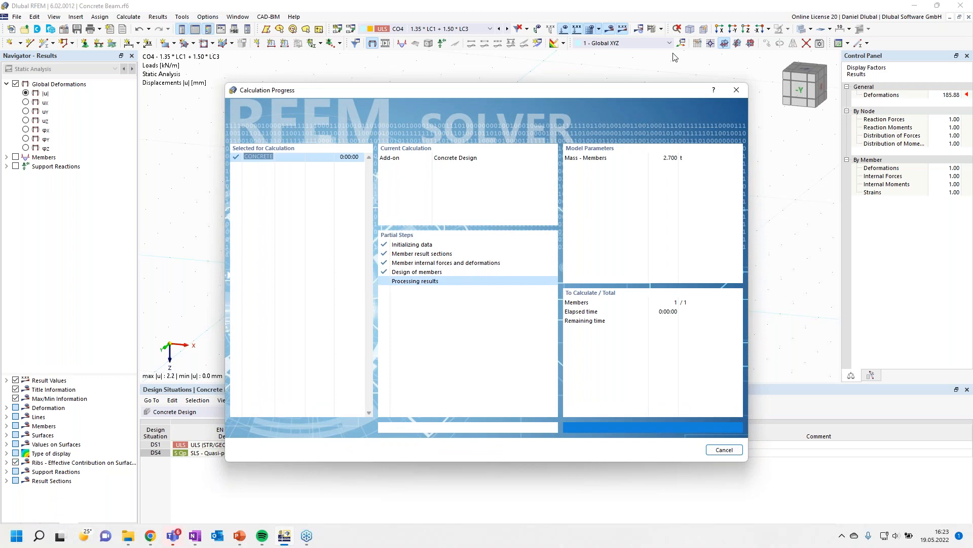
- Switch the results table to design ratios on members
click(355, 411)
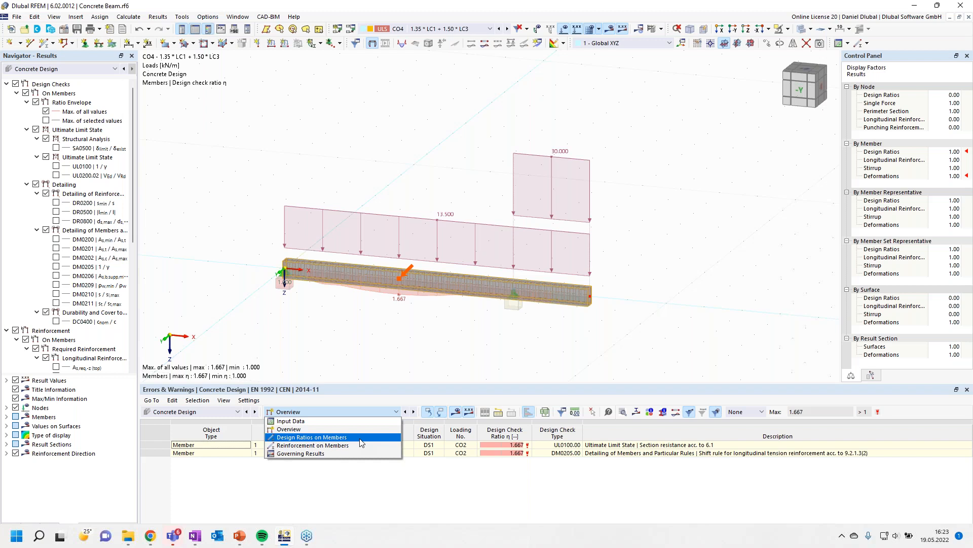
click(362, 442)
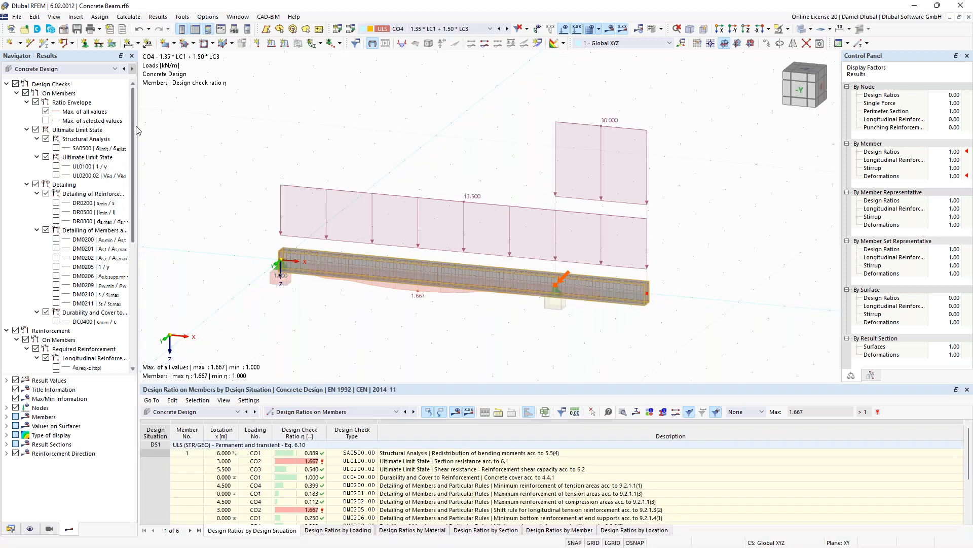
- Hide the loads and display the required top and bottom longitudinal reinforcement along the beam
drag(132, 131, 129, 197)
click(562, 30)
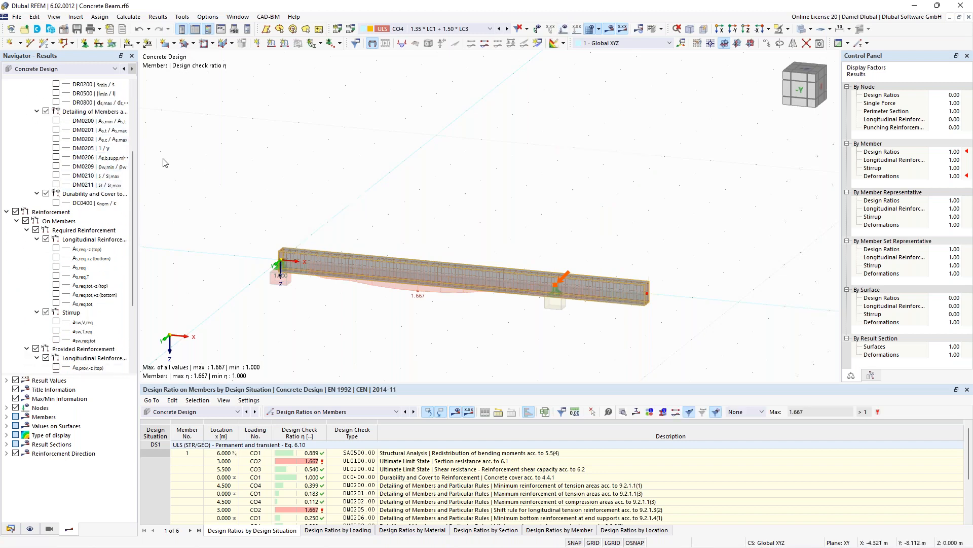
scroll(63, 213, down, 2)
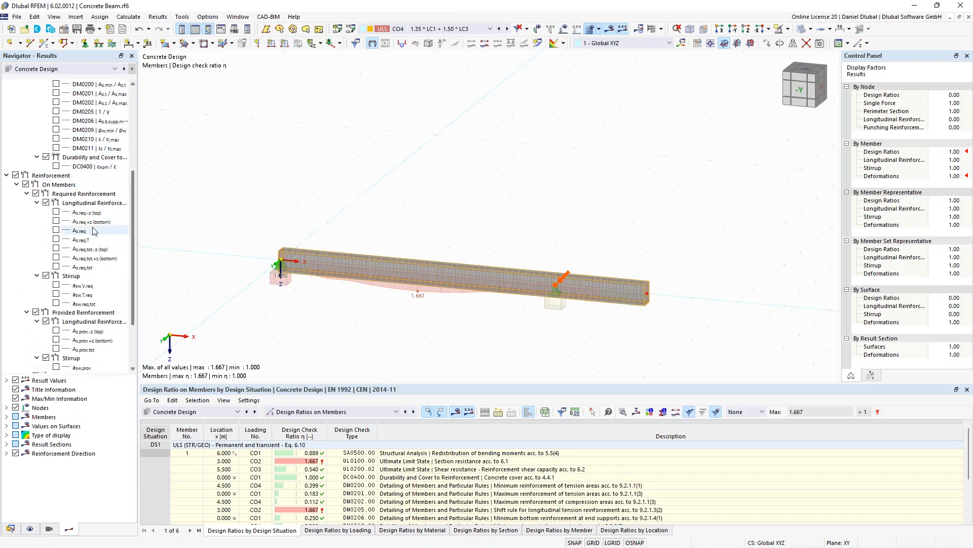
click(56, 211)
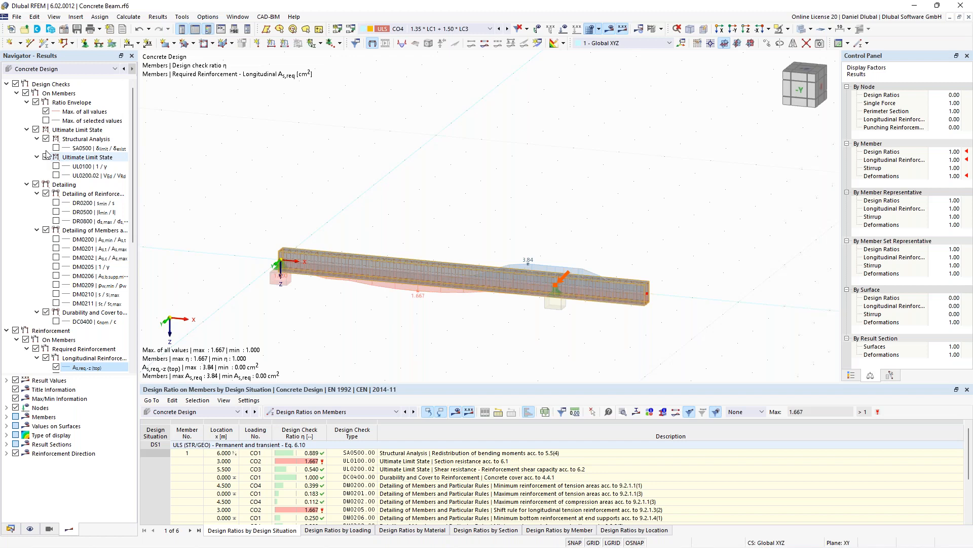
click(57, 221)
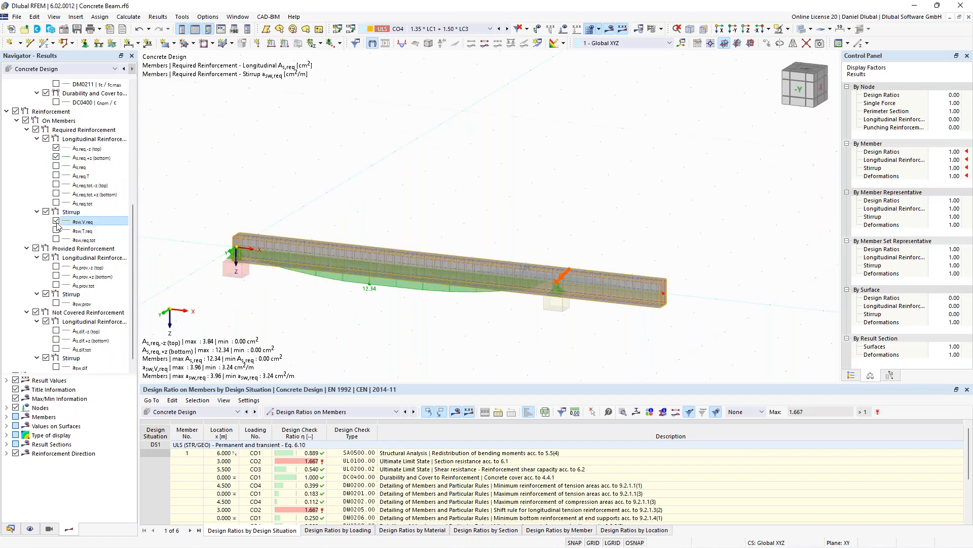
click(56, 221)
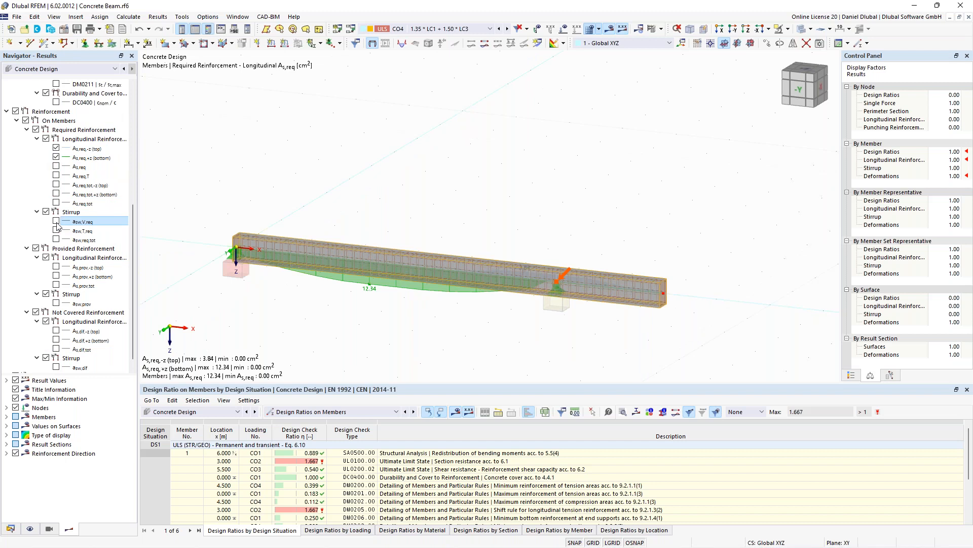
- Compare the required and provided longitudinal reinforcement diagrams along the beam
scroll(426, 209, up, 1)
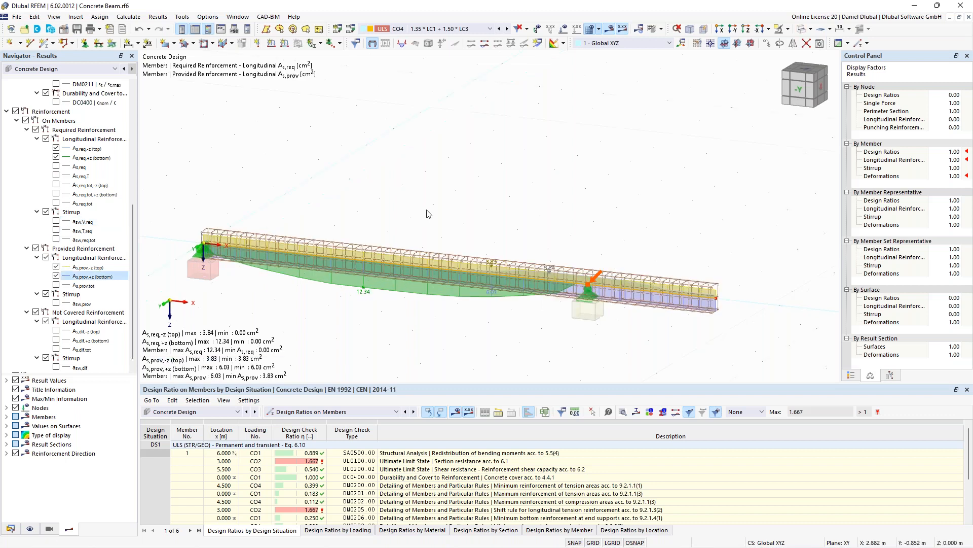
middle_drag(426, 208, 411, 167)
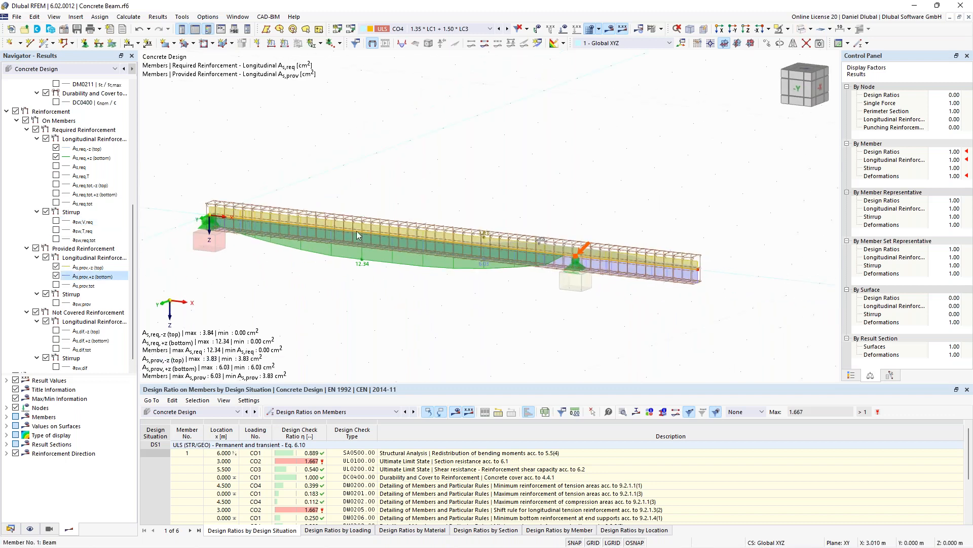
click(30, 529)
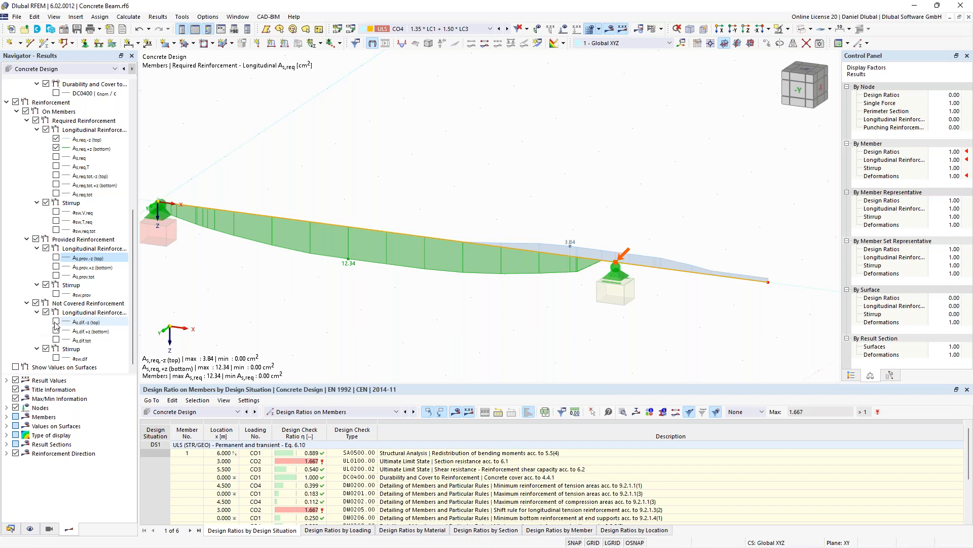
- Display the not covered top and bottom longitudinal reinforcement, then hide it again
click(55, 321)
click(56, 330)
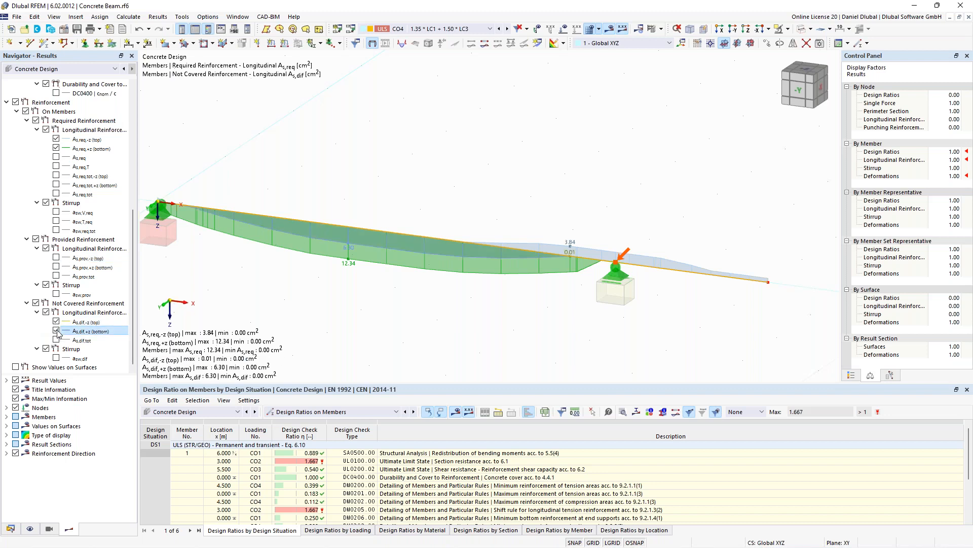
click(56, 330)
click(56, 321)
scroll(294, 282, down, 2)
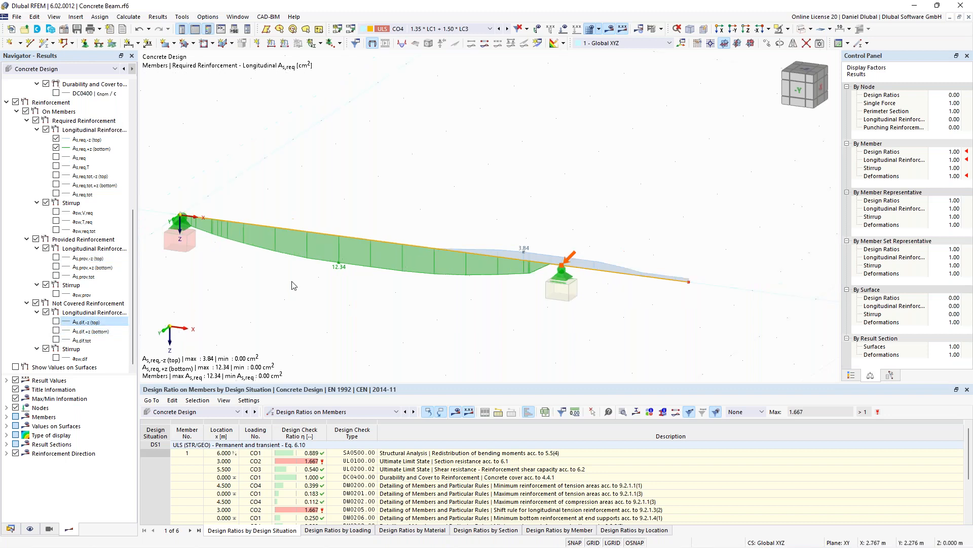
- Open the beam's shear reinforcement settings and review its stirrup spans
double_click(406, 251)
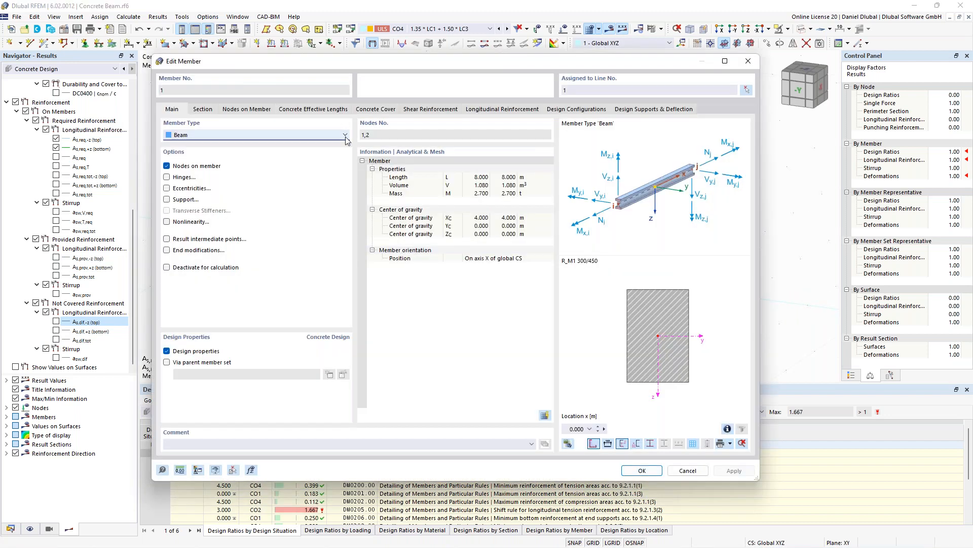
click(430, 110)
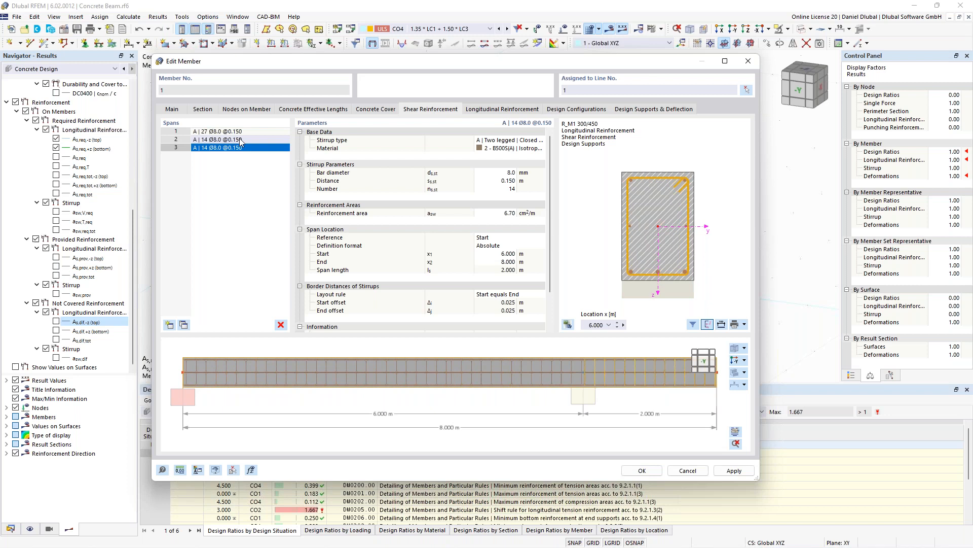
click(214, 132)
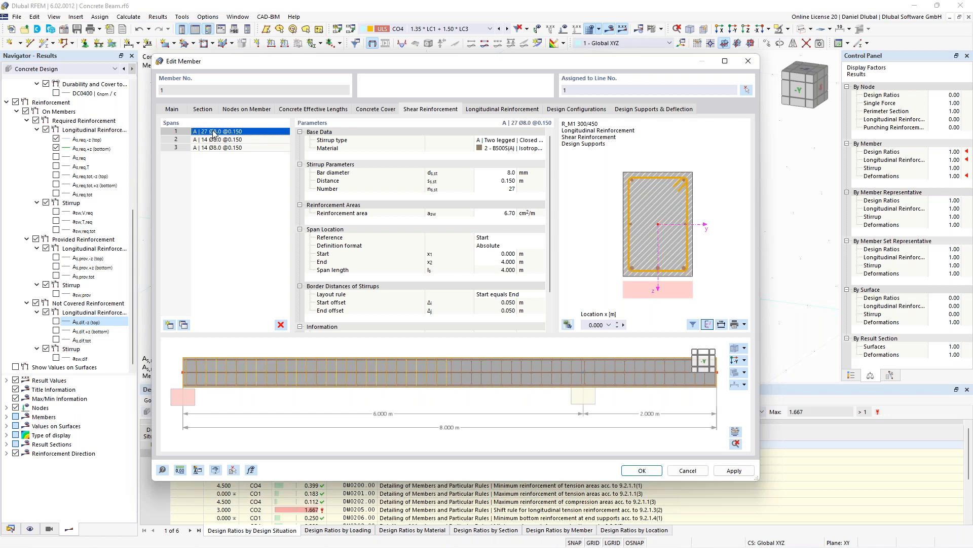
click(229, 140)
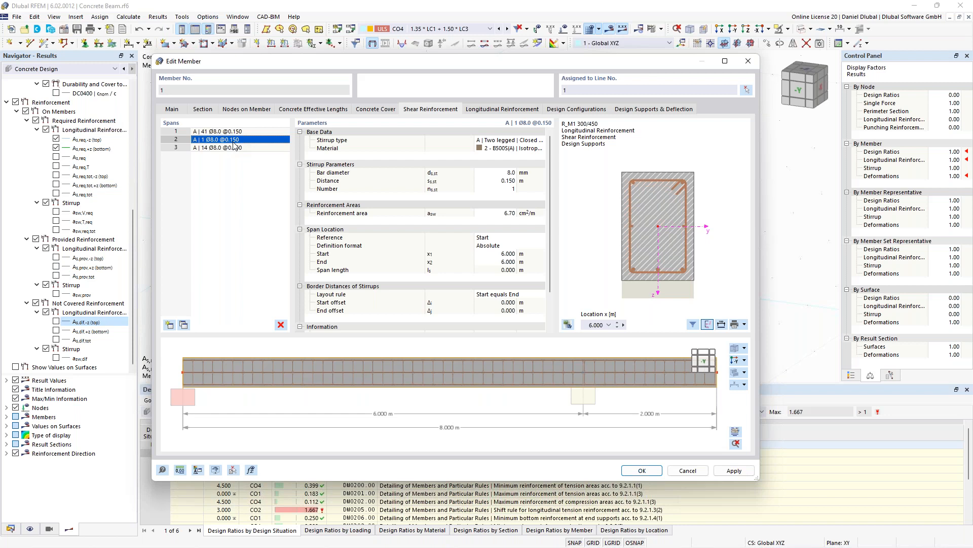
- Set the first stirrup span to end at 5 m
click(235, 132)
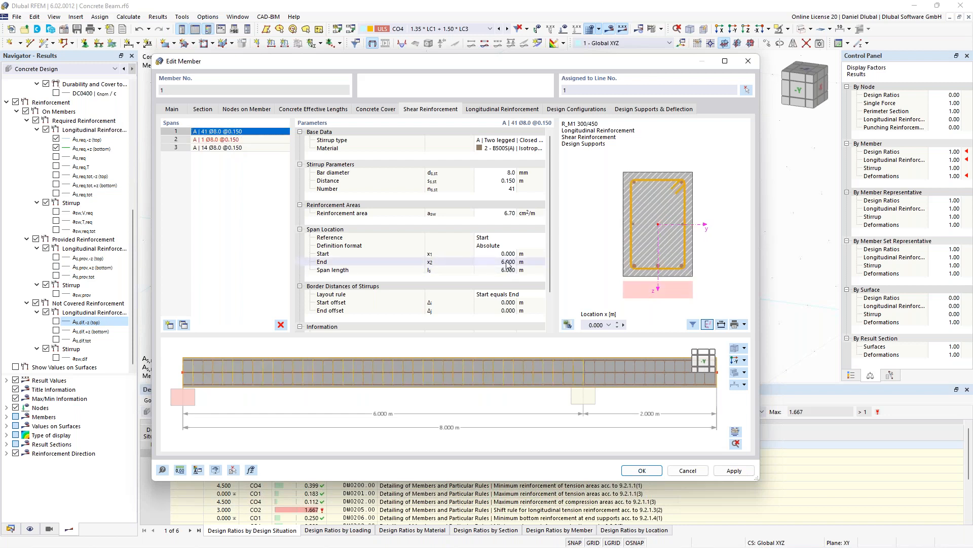
click(507, 261)
text(5)
key(Return)
- Set the second stirrup span's end to 7 m and its stirrup spacing to 0.1 m
click(218, 140)
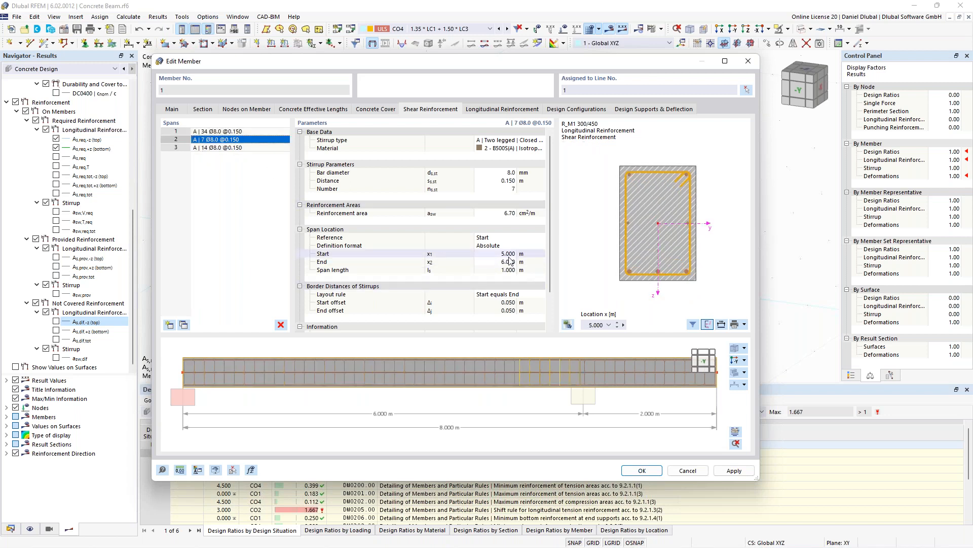
click(505, 262)
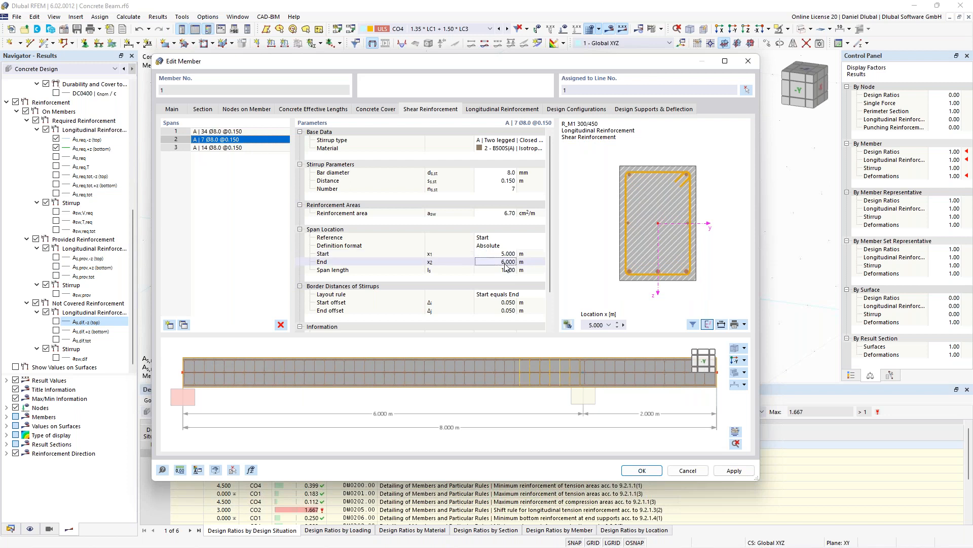
text(7)
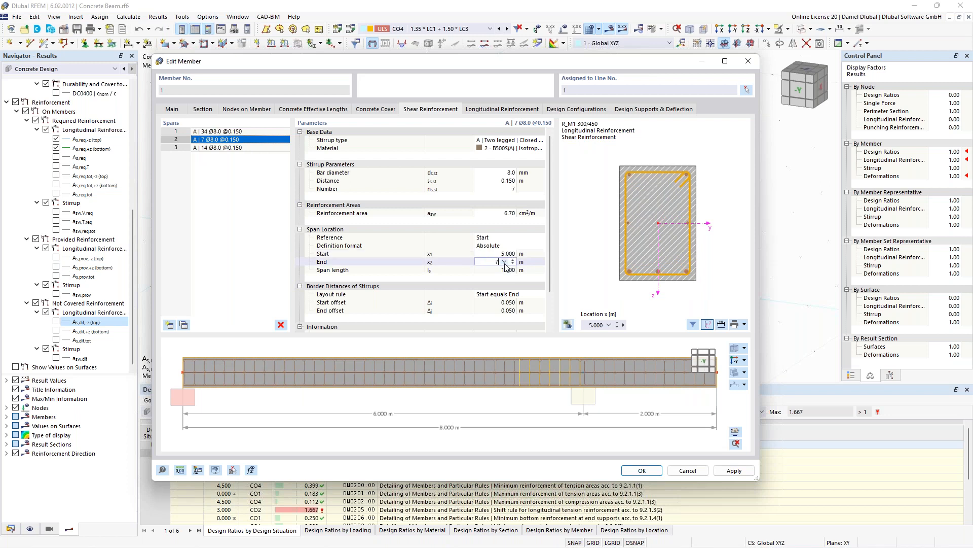
click(502, 182)
text(0,1)
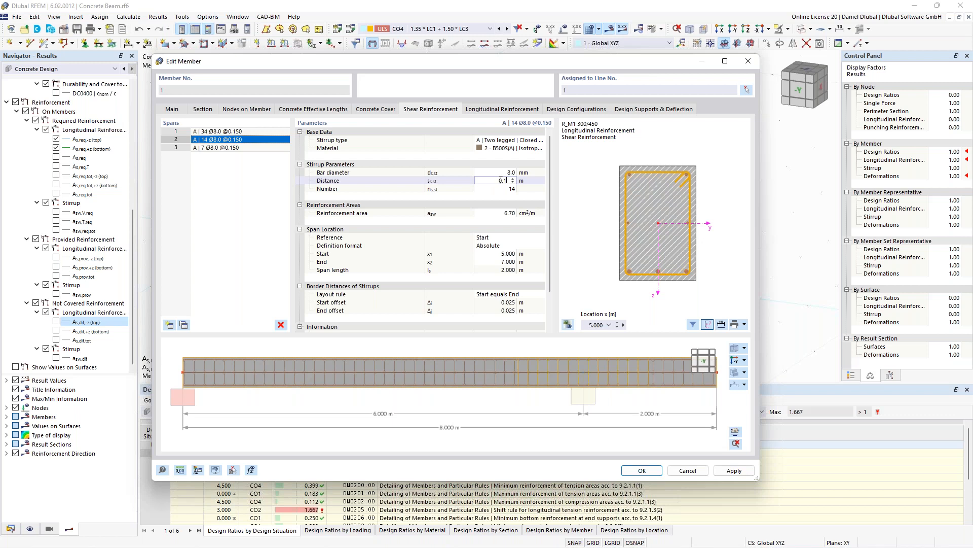
- Set the beam's longitudinal reinforcement to a 14 mm top bar diameter and five 20 mm bottom bars
key(Return)
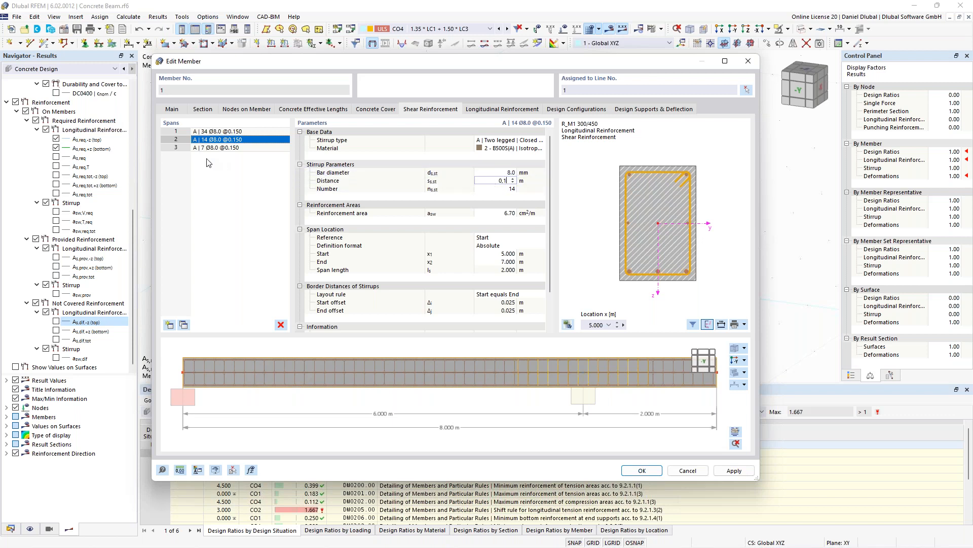
click(217, 148)
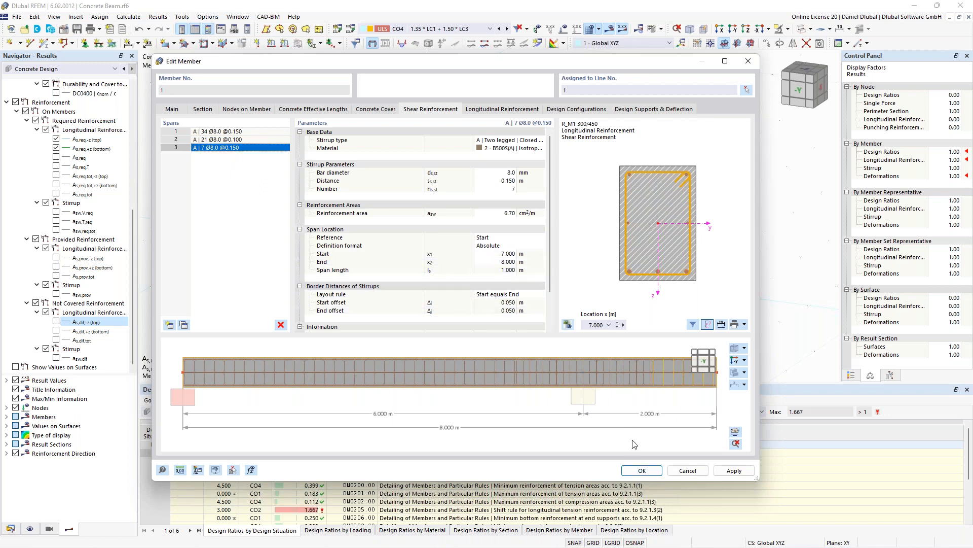
click(511, 111)
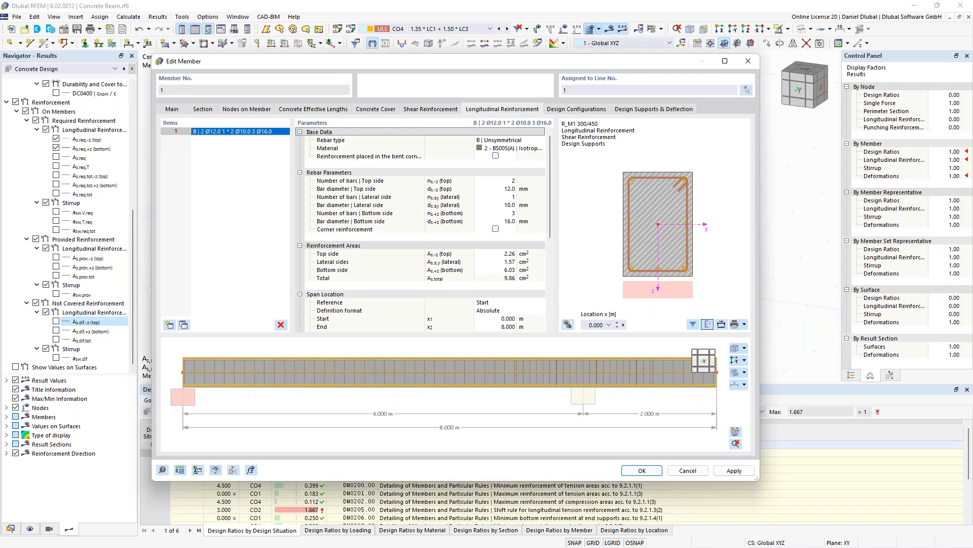
click(502, 189)
text(14)
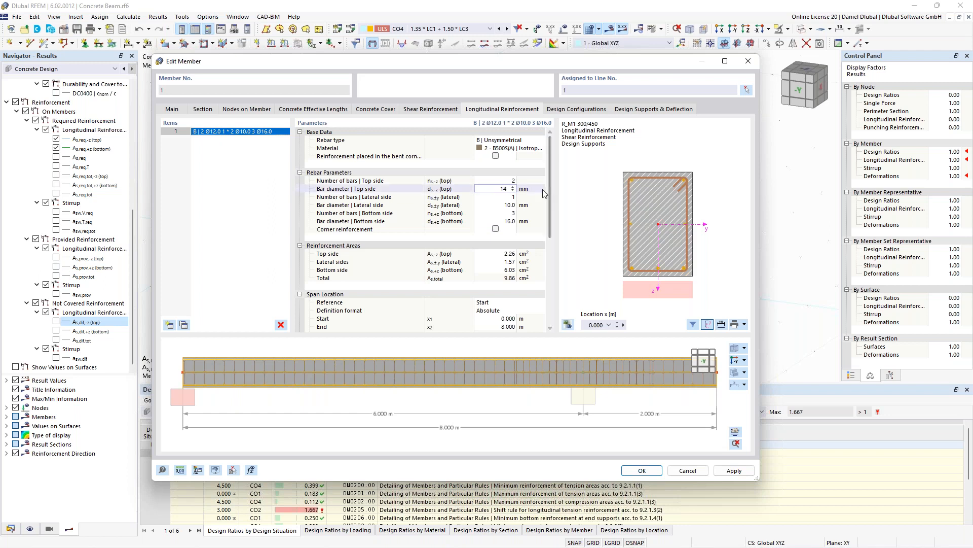
click(511, 222)
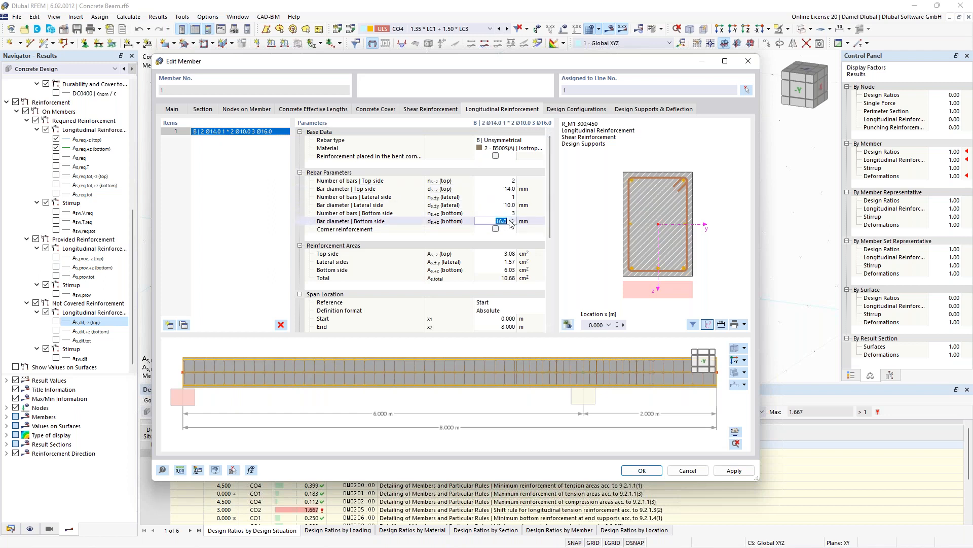
text(20)
click(512, 213)
text(5)
click(512, 205)
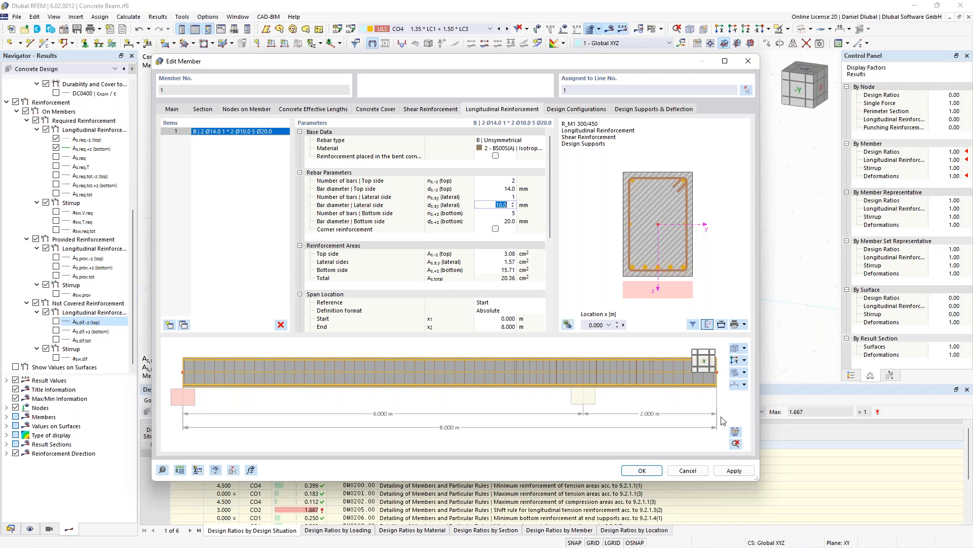
- Preview the reinforcement layout, then run the Concrete Design calculation
click(736, 433)
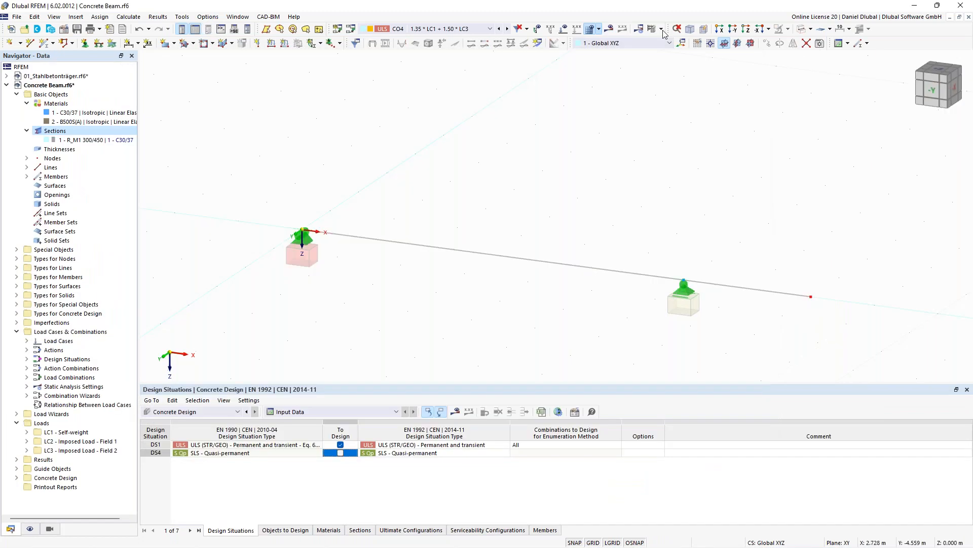
click(662, 30)
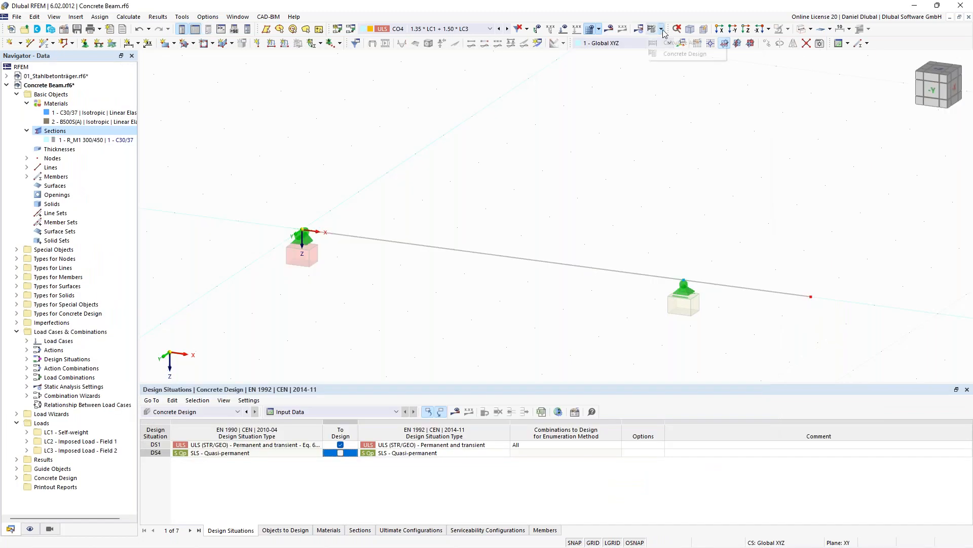
click(674, 43)
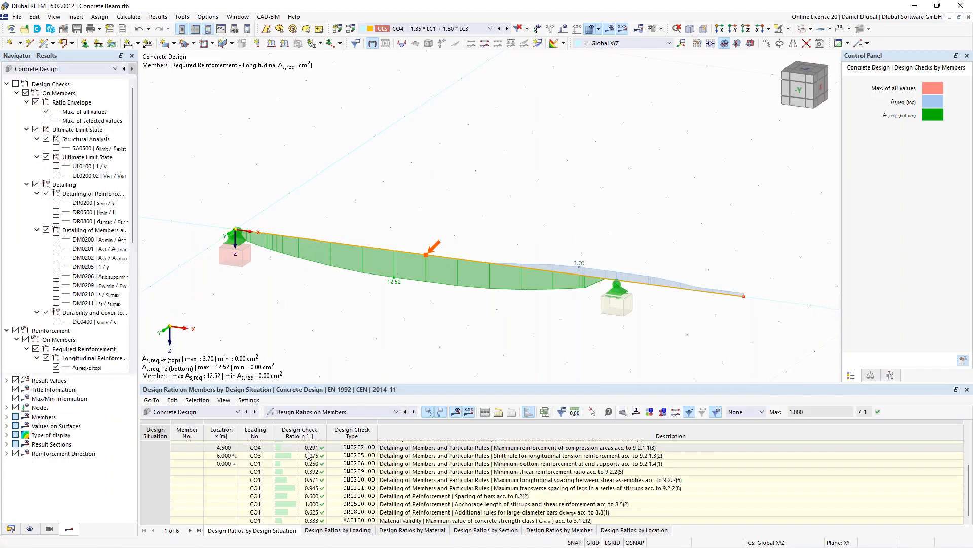
- Open the design check details for the member and examine the shear resistance check calculations
scroll(355, 464, up, 3)
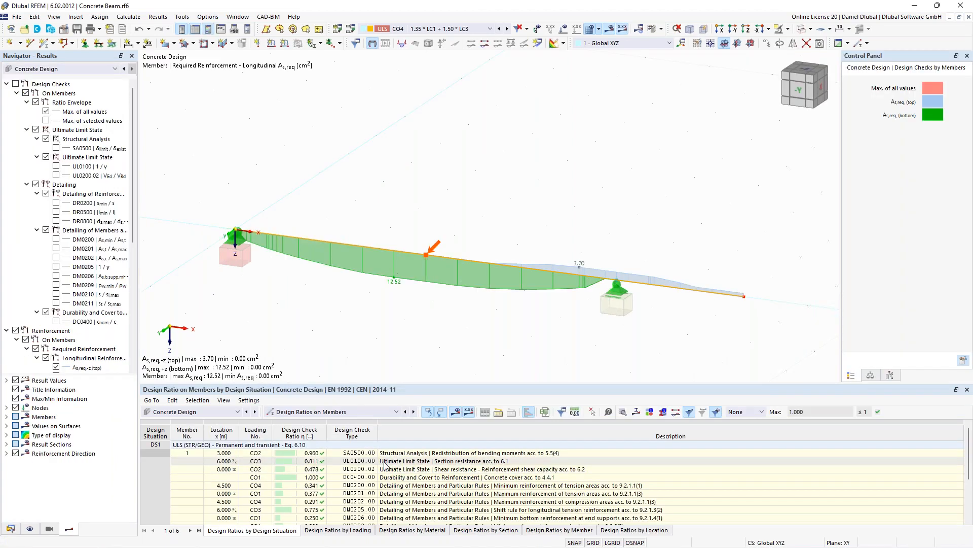
double_click(384, 462)
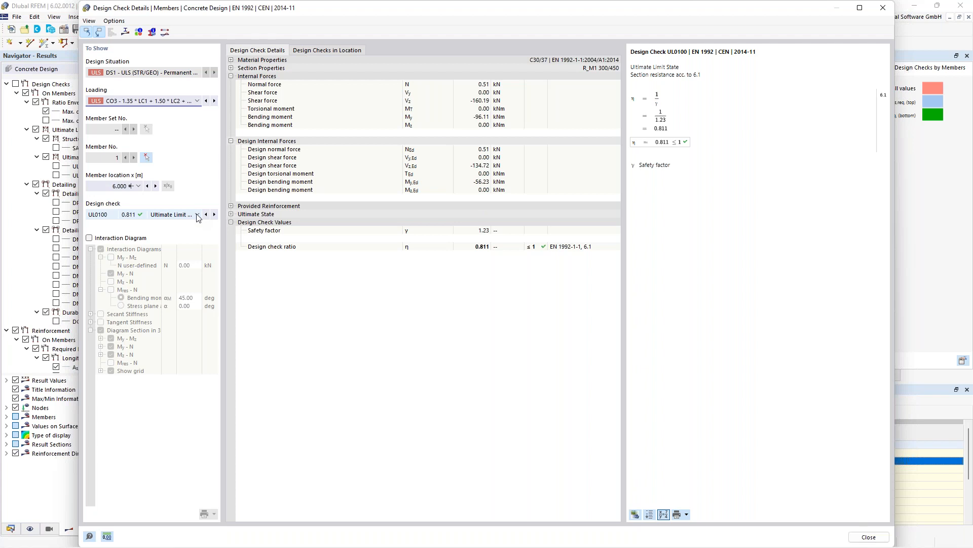
scroll(198, 217, down, 1)
drag(700, 52, 767, 54)
drag(647, 76, 753, 75)
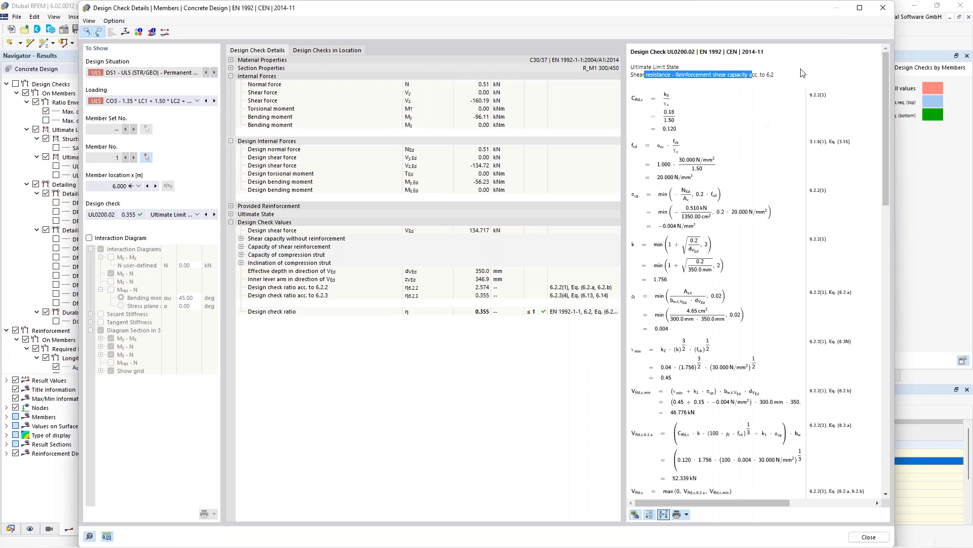
click(780, 81)
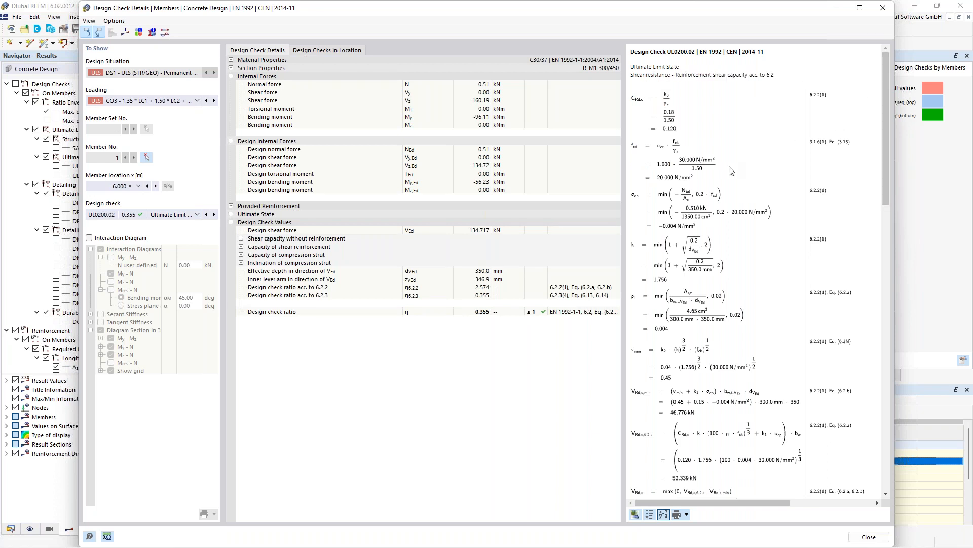
scroll(731, 170, down, 2)
scroll(731, 171, up, 1)
scroll(731, 171, down, 1)
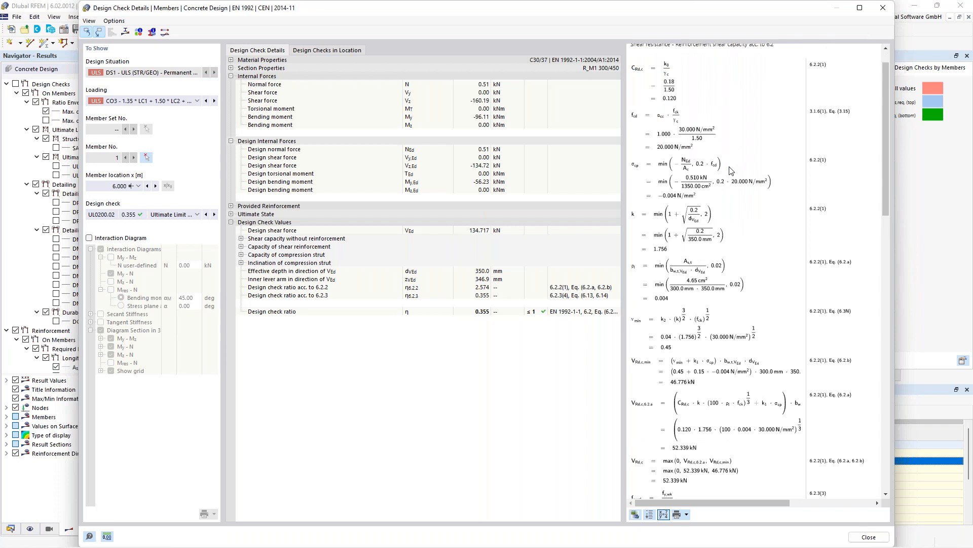
scroll(731, 171, down, 10)
drag(884, 172, 884, 85)
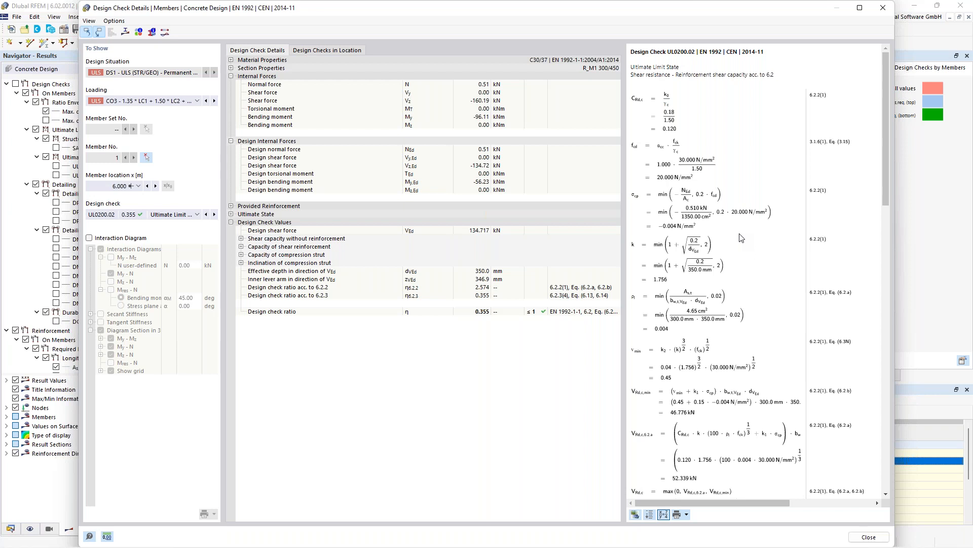
key(Escape)
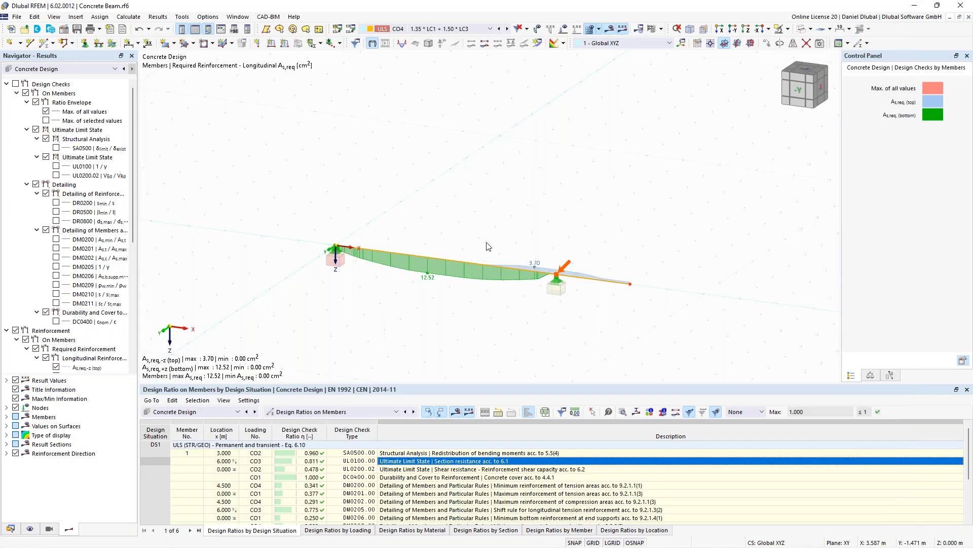
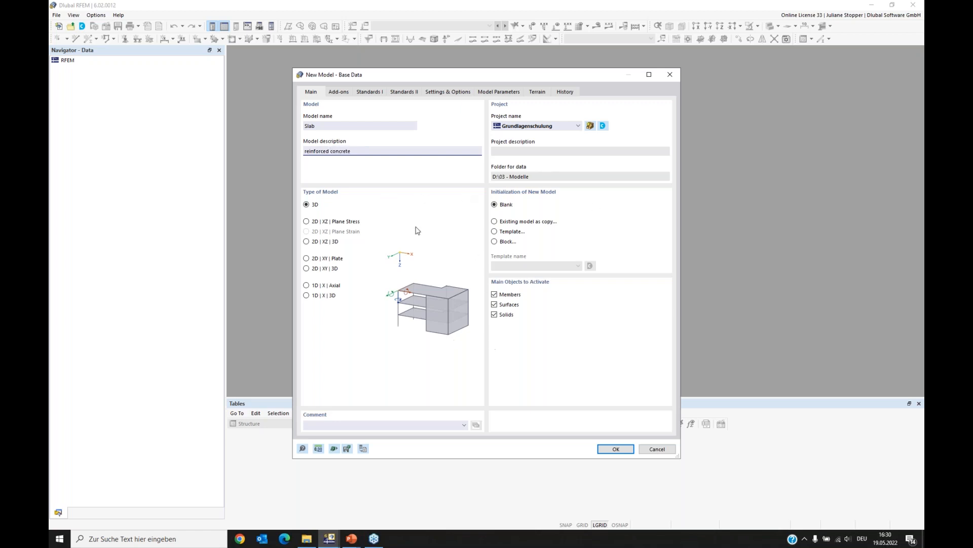
- Check the add-ons and standards of the new Slab model and confirm creating it, overwriting the existing model
click(343, 93)
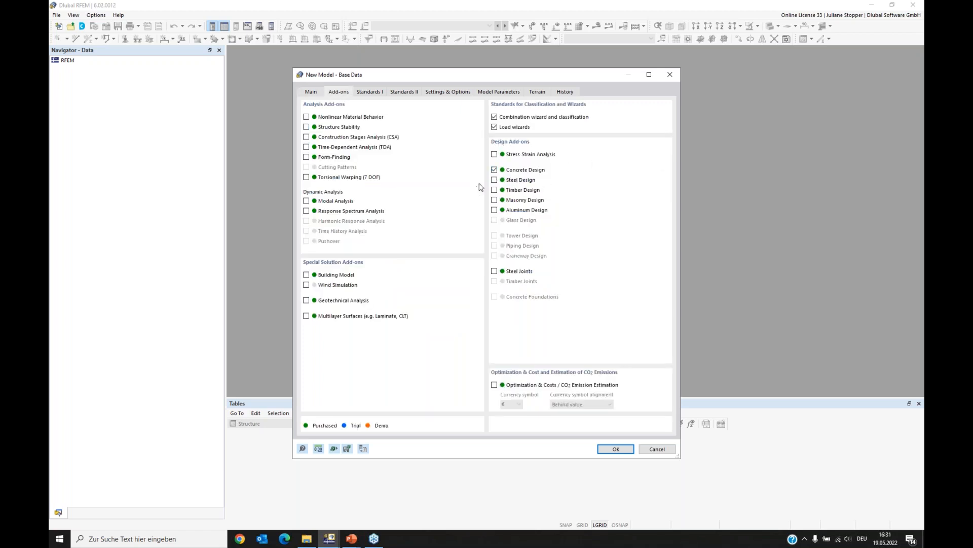
click(370, 93)
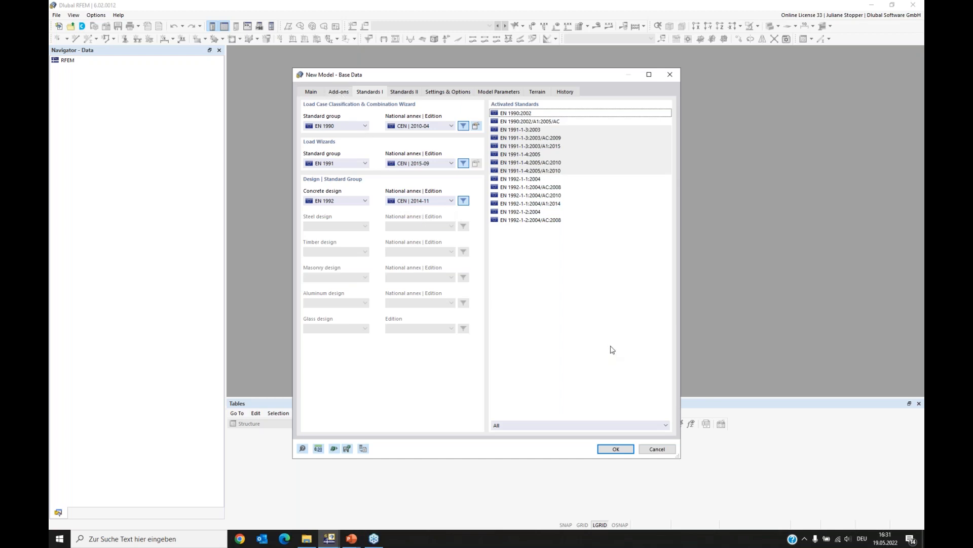
click(616, 450)
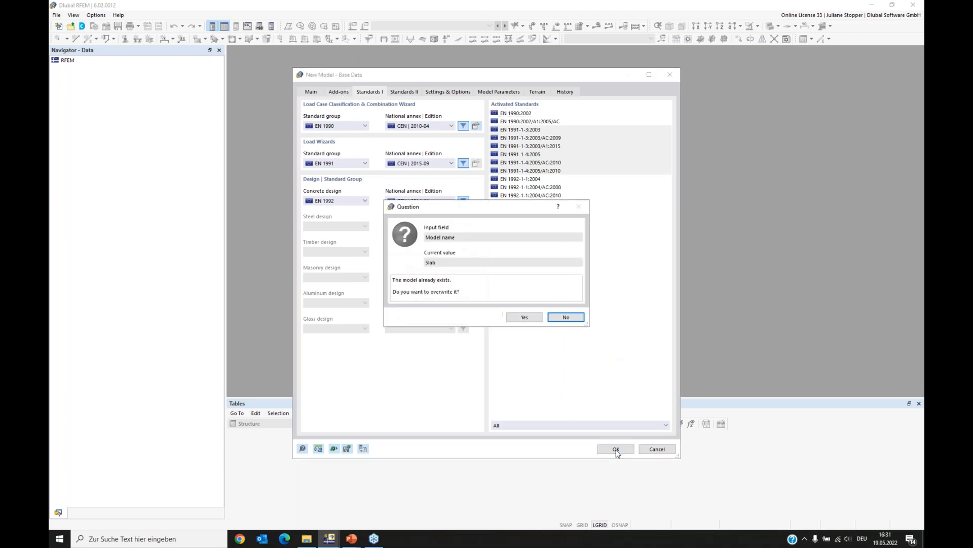
click(524, 318)
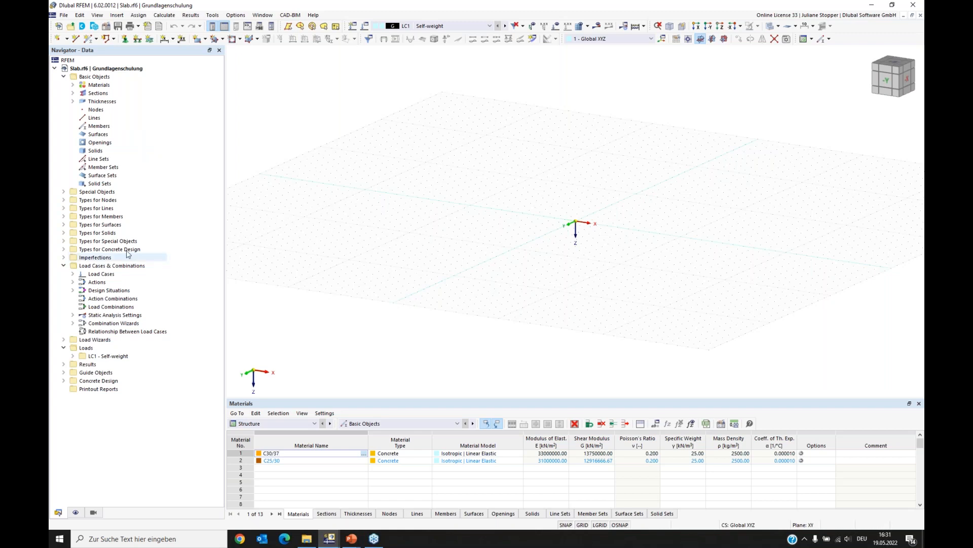
- Add a new background layer loading the Ground-plan.dxf file
click(64, 266)
click(63, 282)
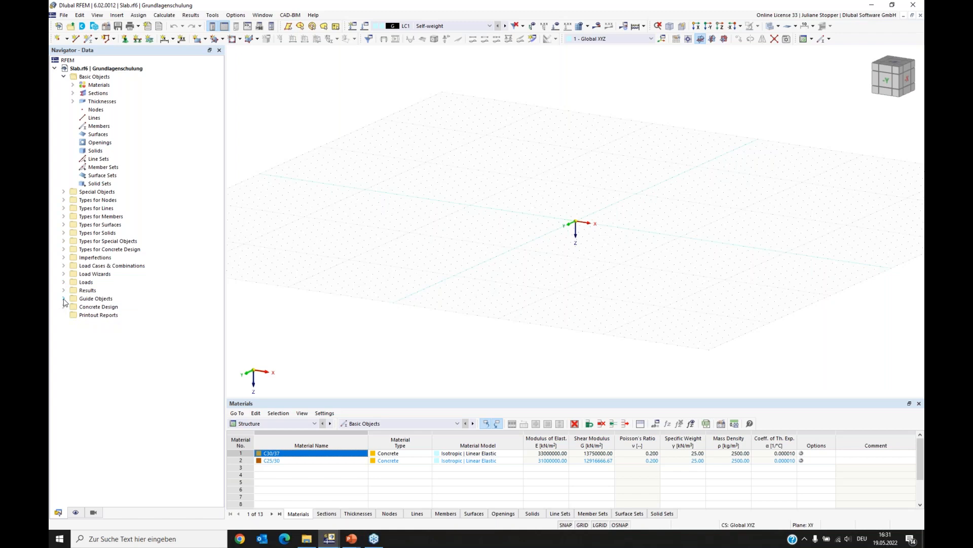
click(64, 299)
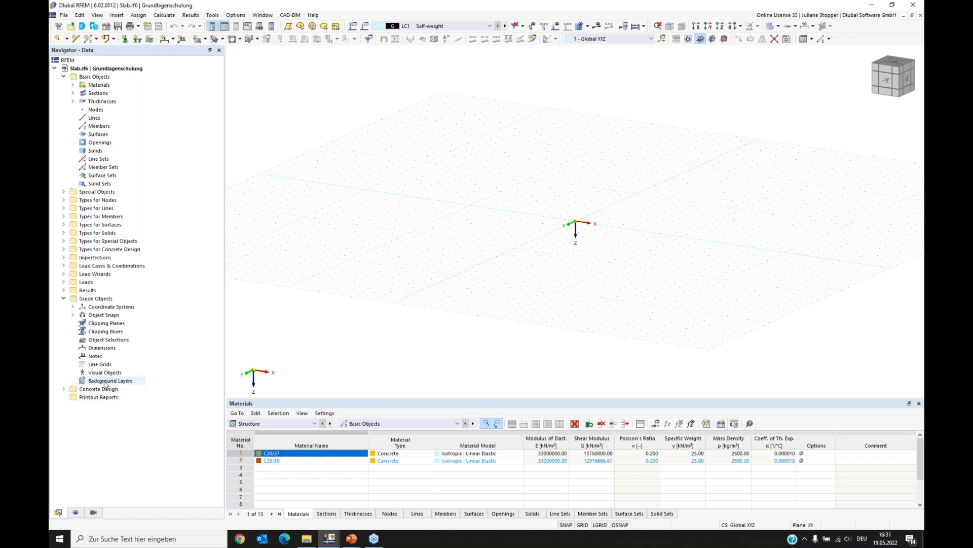
right_click(104, 381)
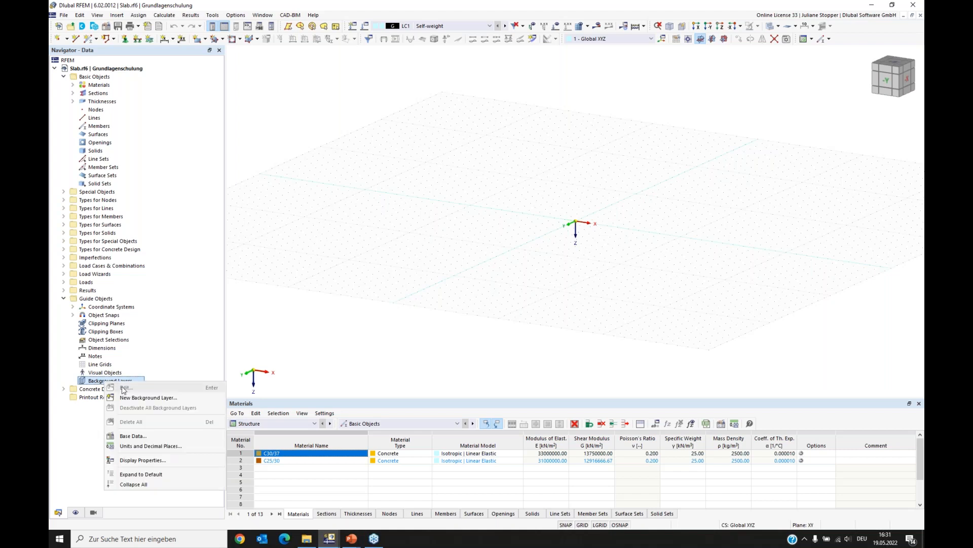
click(131, 398)
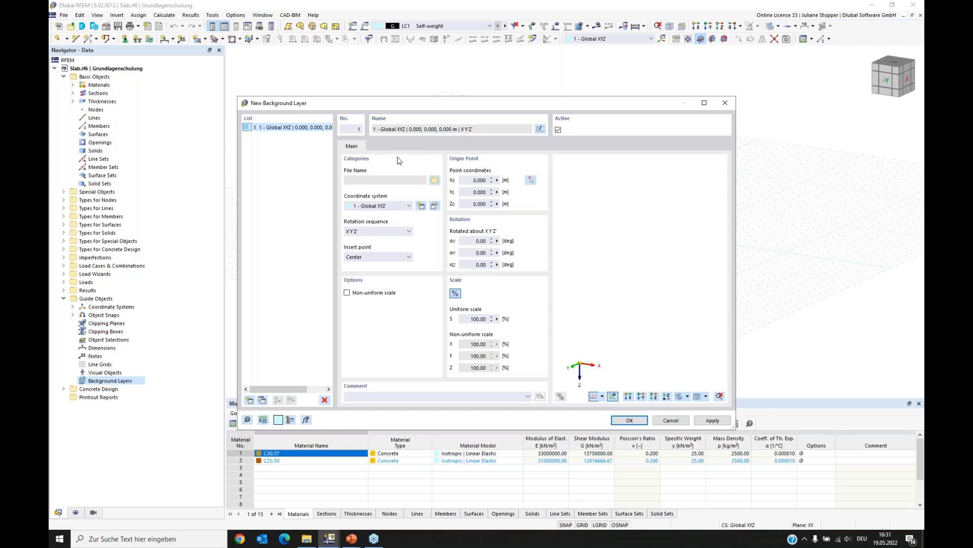
click(434, 181)
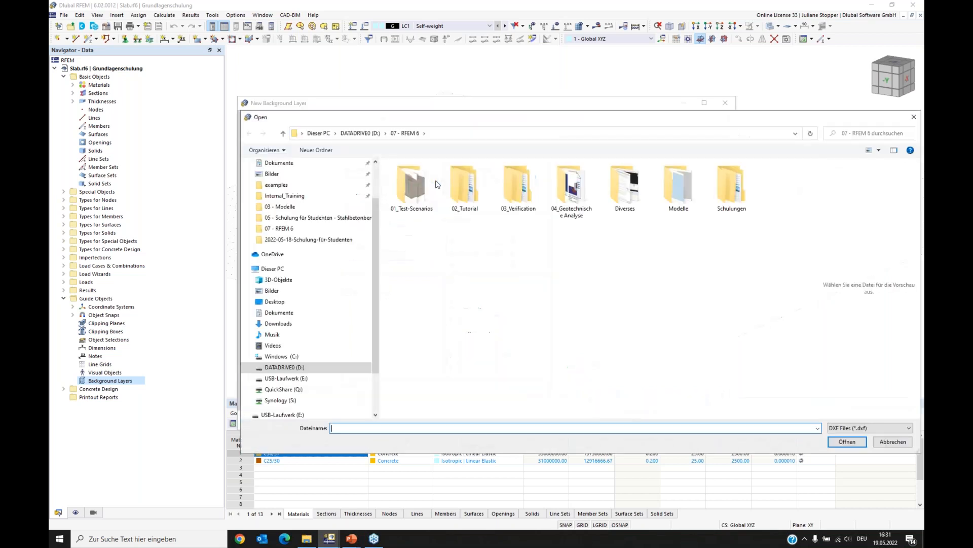
click(304, 222)
double_click(403, 189)
click(439, 179)
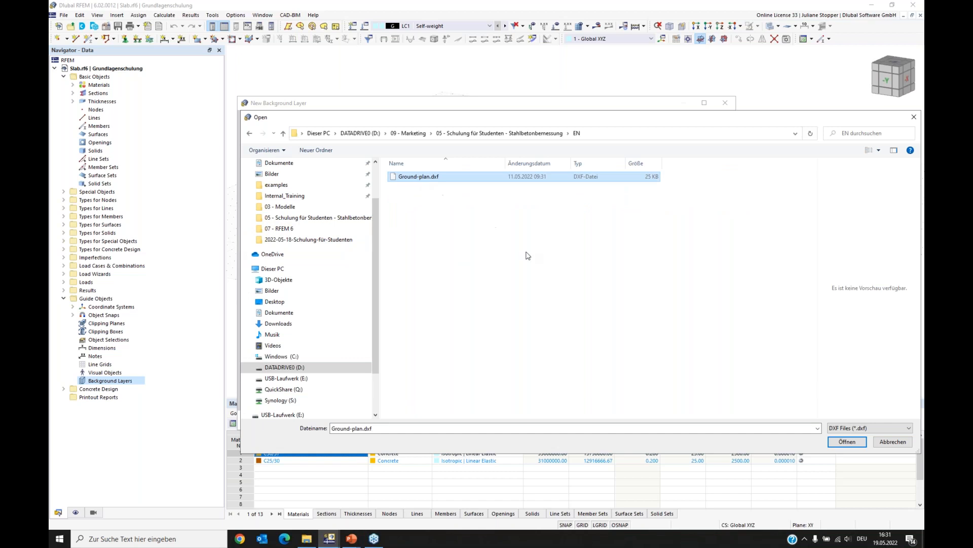
click(848, 443)
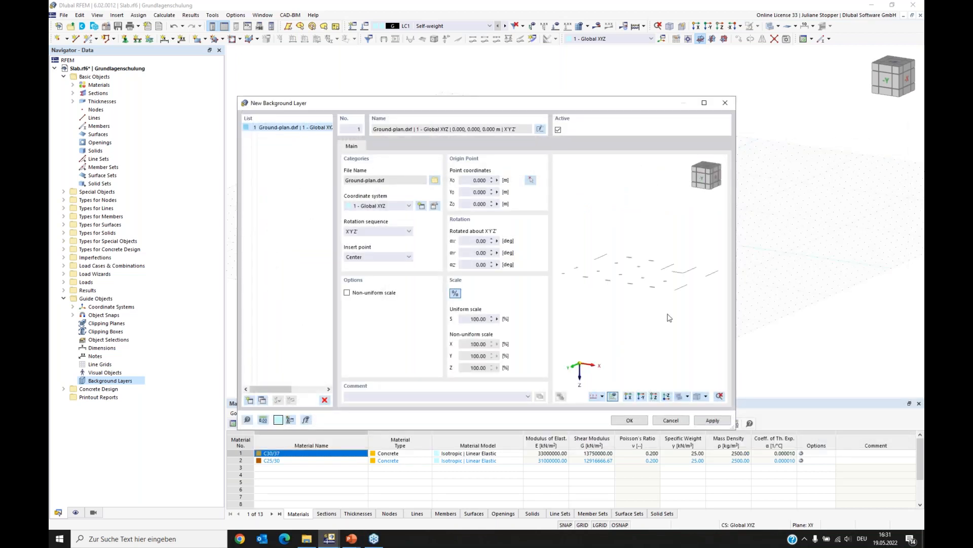
- Rotate the background layer 180° about the Y axis and confirm it
click(654, 396)
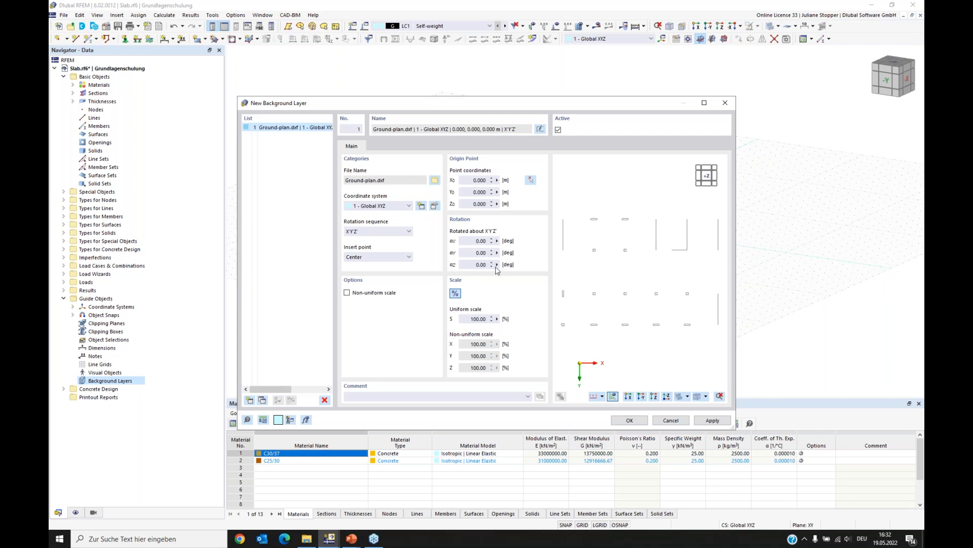
click(465, 252)
click(482, 264)
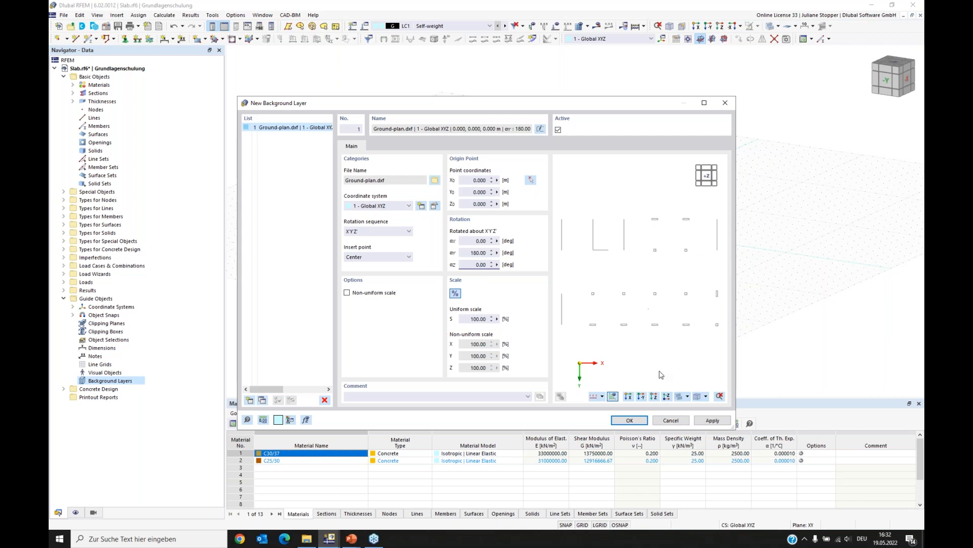
click(634, 420)
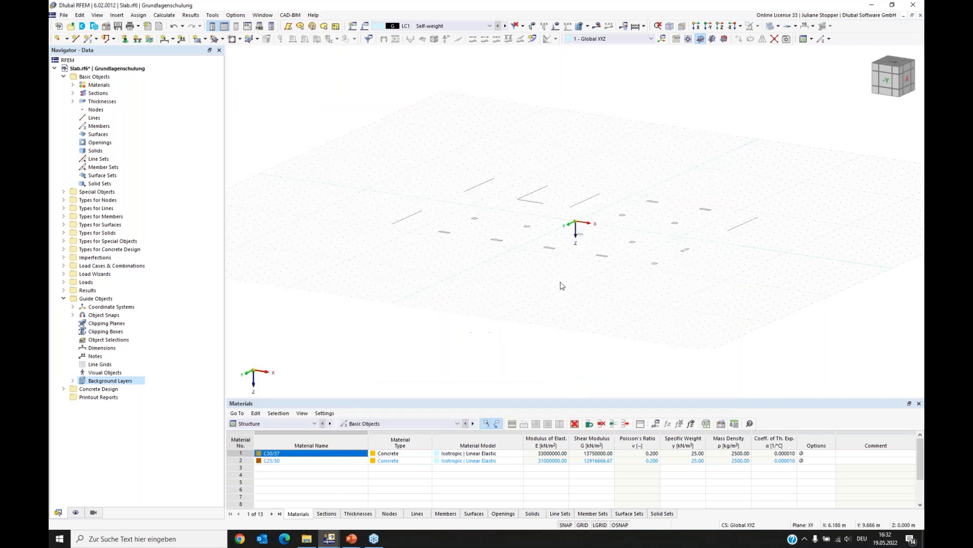
- Draw the slab's 25 m top edge line and its left edge line over the ground plan
click(721, 26)
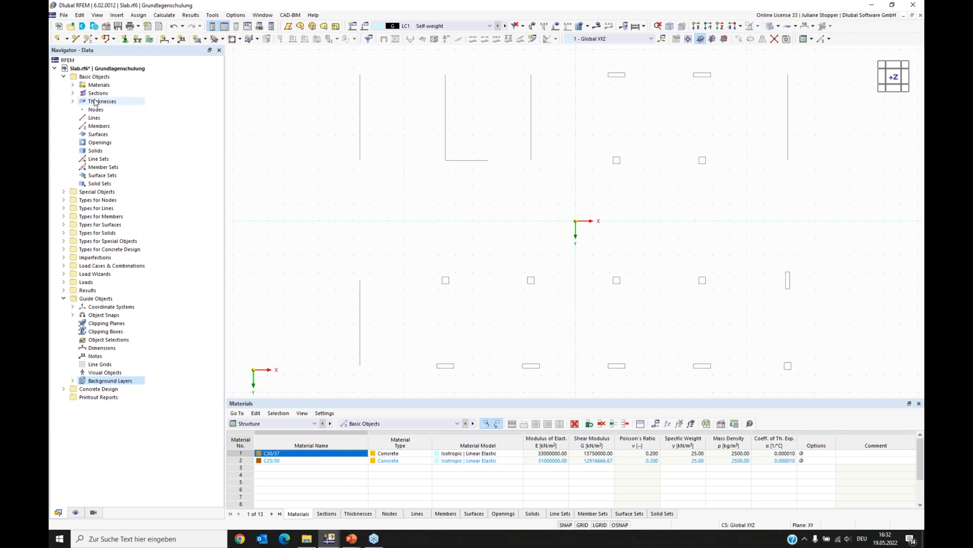
click(76, 41)
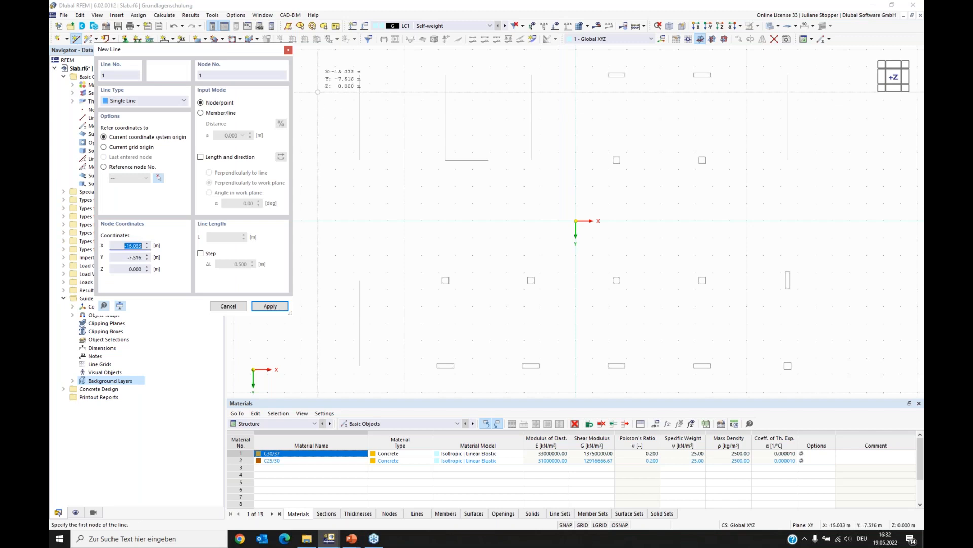
click(360, 74)
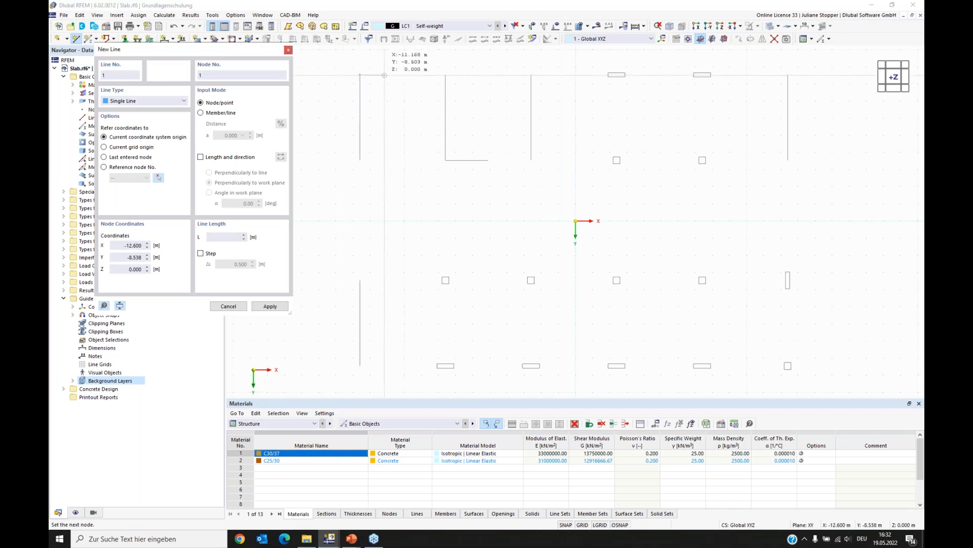
click(787, 74)
right_click(849, 135)
click(360, 74)
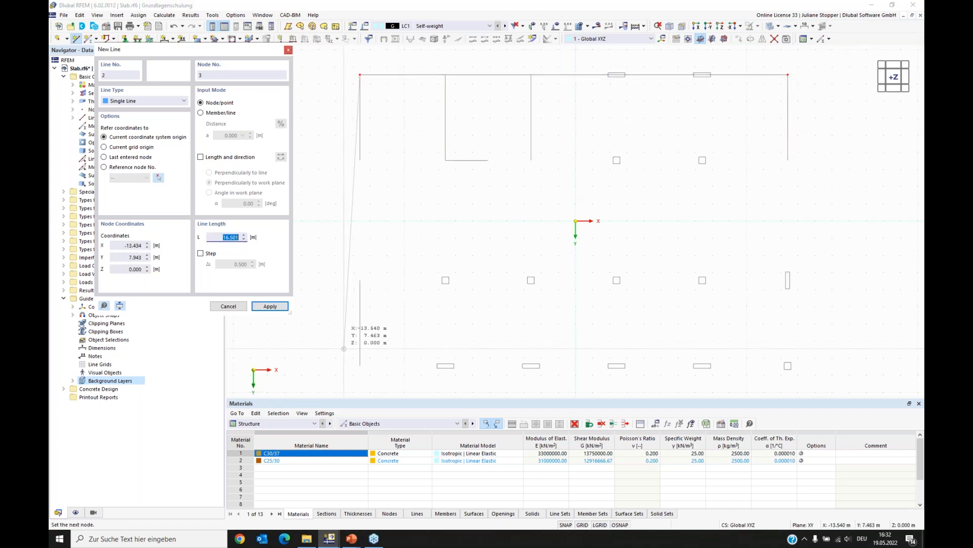
click(360, 365)
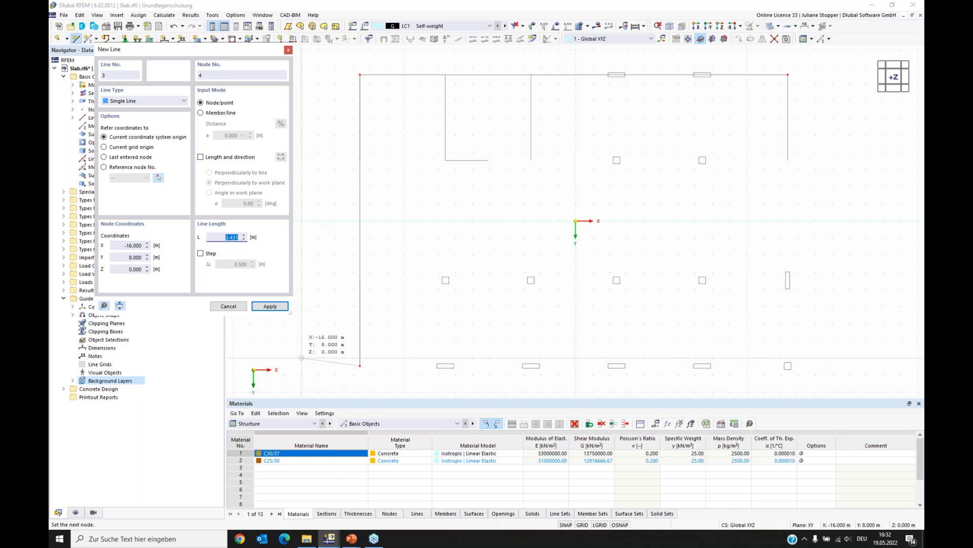
right_click(307, 346)
right_click(315, 327)
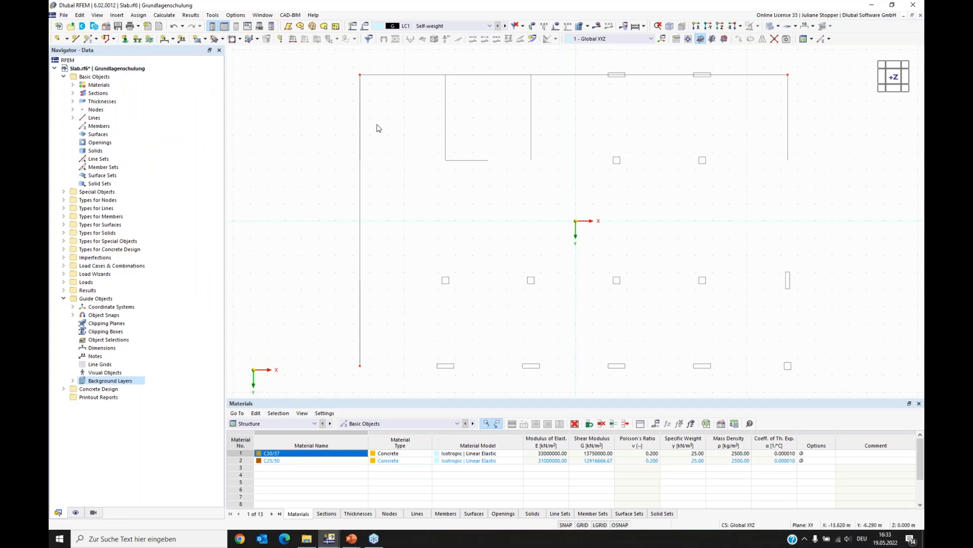
- Copy the top and left edge lines to form the slab's bottom and right edges
click(583, 75)
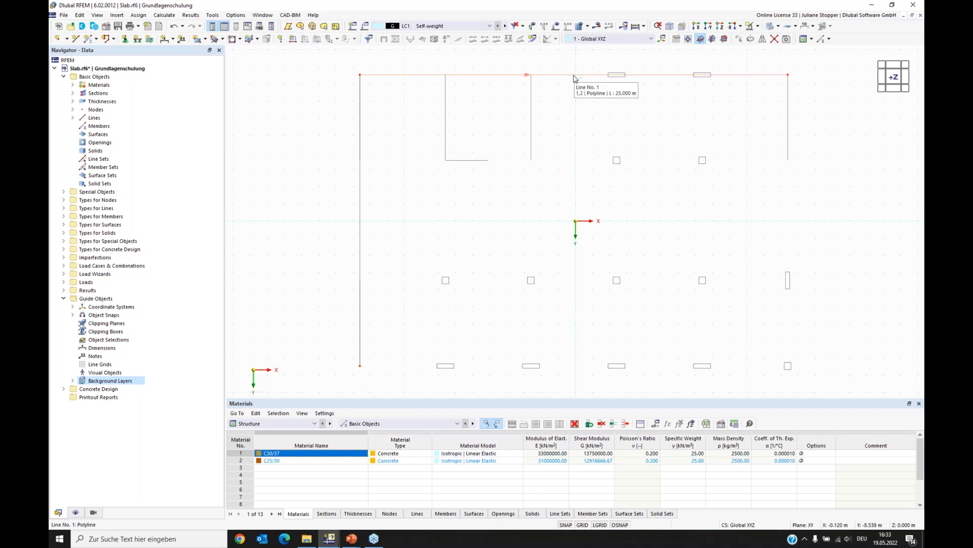
drag(575, 76, 363, 369)
click(389, 188)
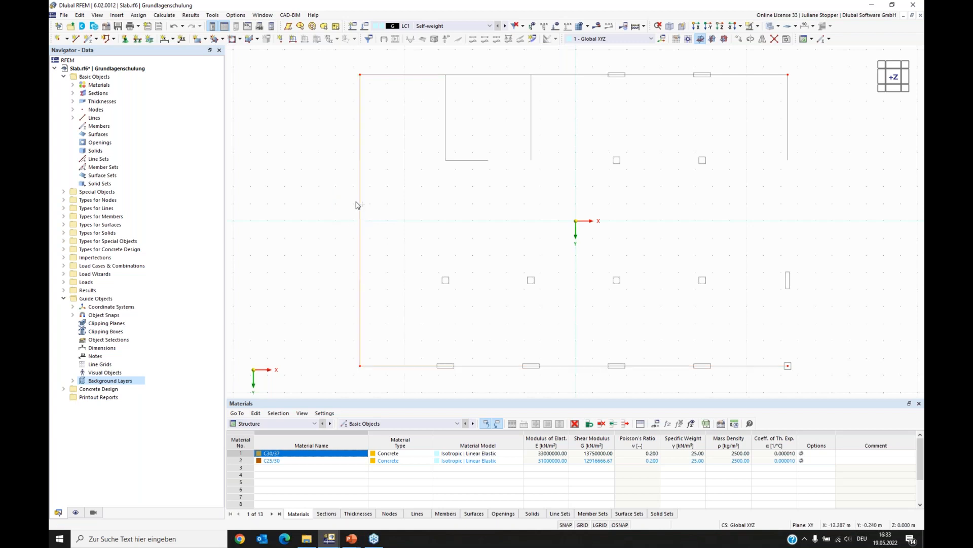
drag(363, 163, 789, 79)
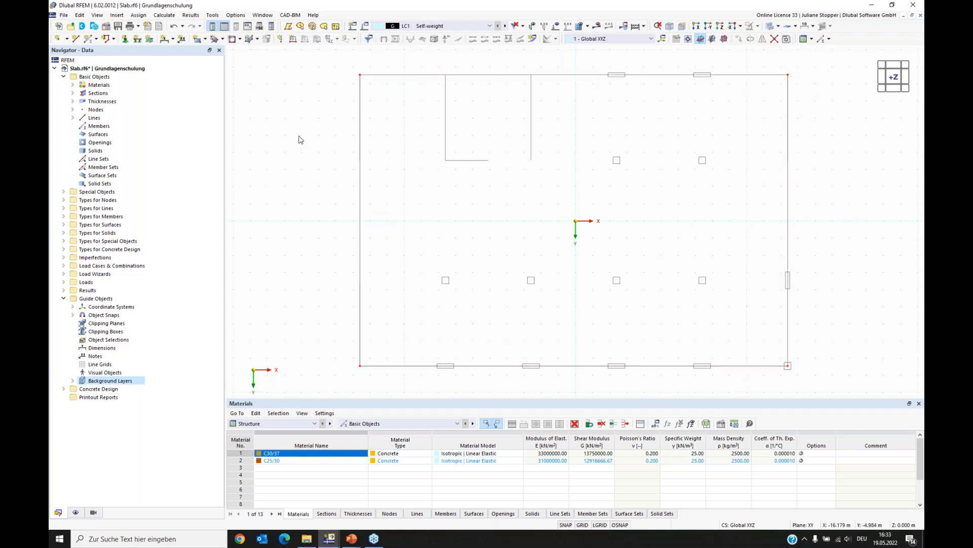
- Draw lines outlining the rectangular recess below the top edge of the slab
click(75, 38)
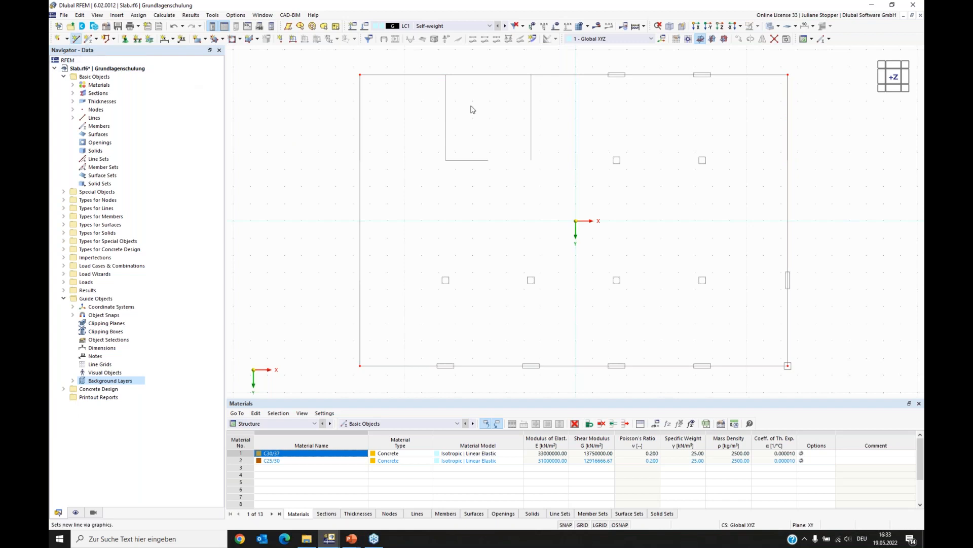
click(446, 75)
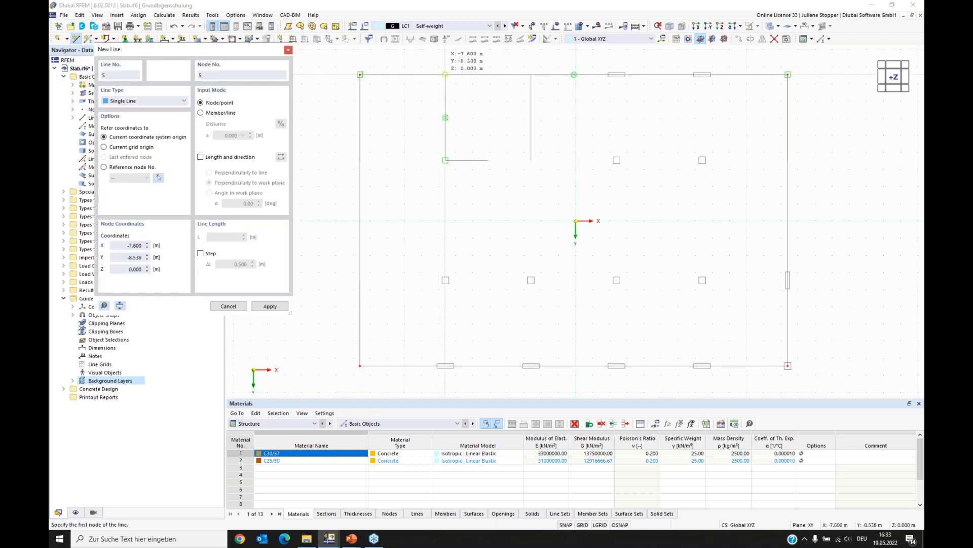
click(445, 160)
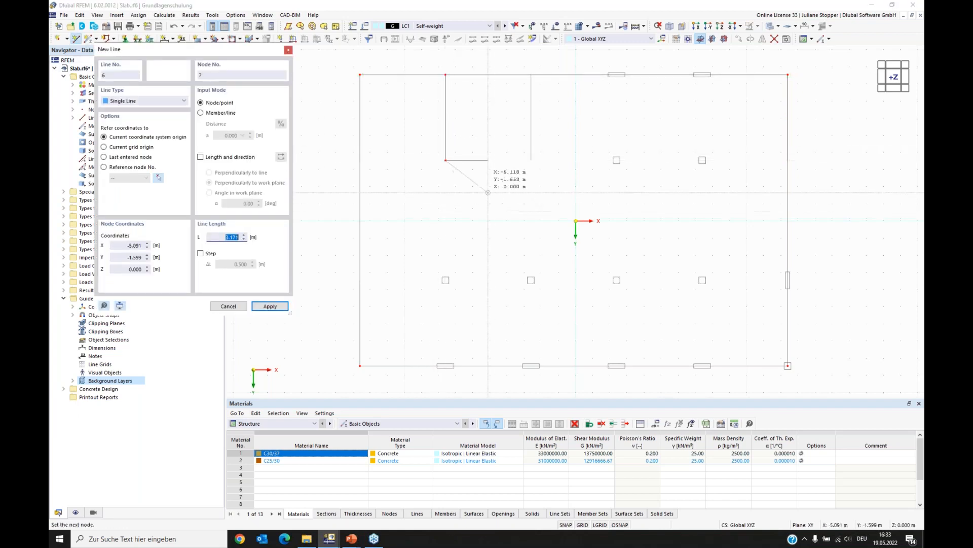
click(488, 160)
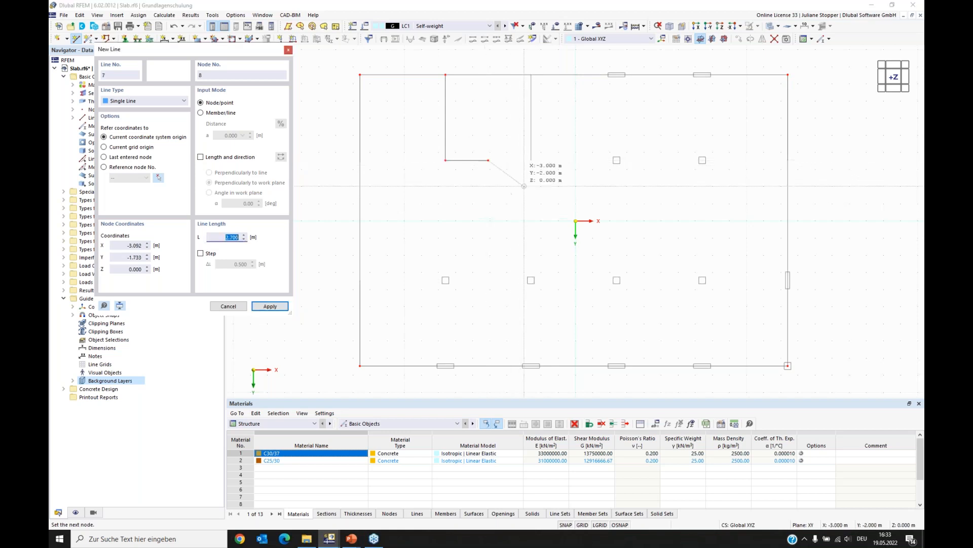
click(531, 161)
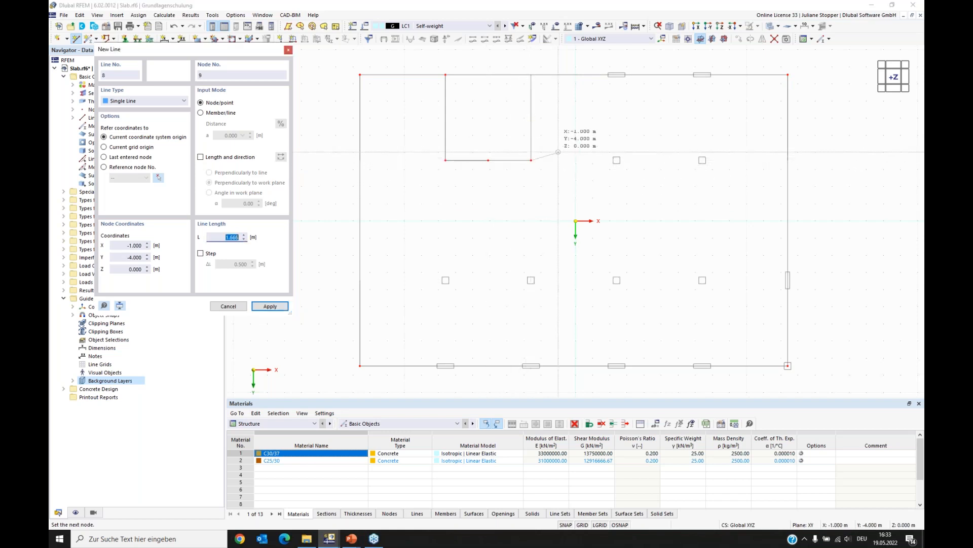
click(531, 74)
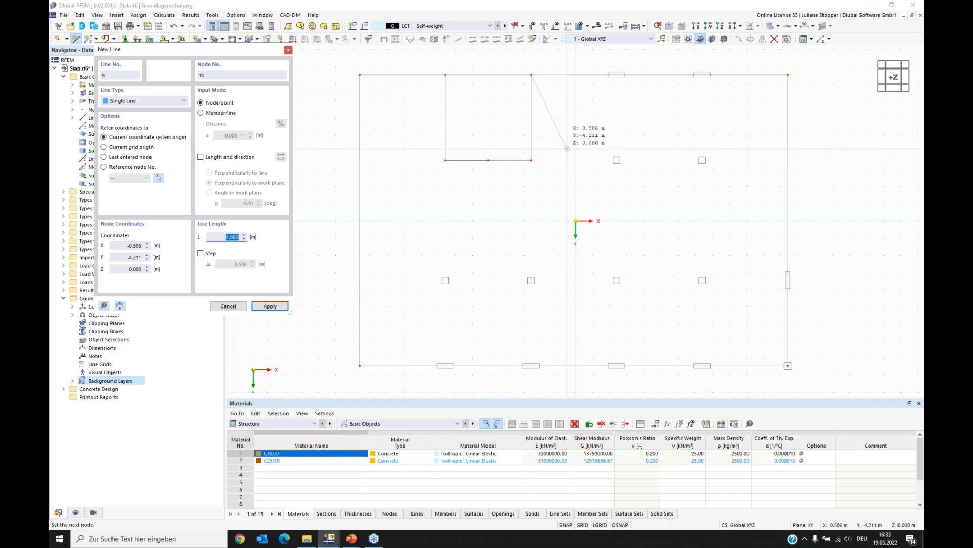
click(288, 50)
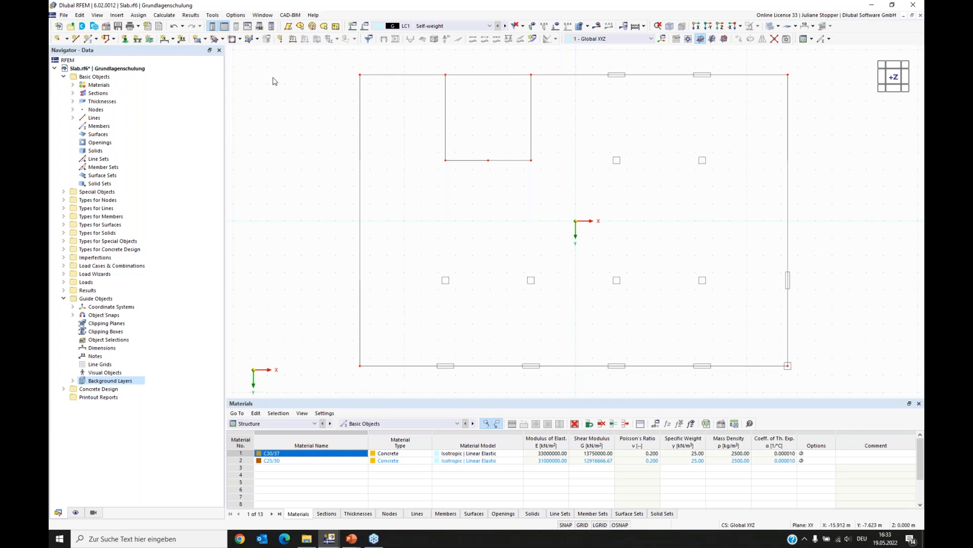
- Place nodes on the top edge at the left ends of the two rectangular wall markings
click(58, 38)
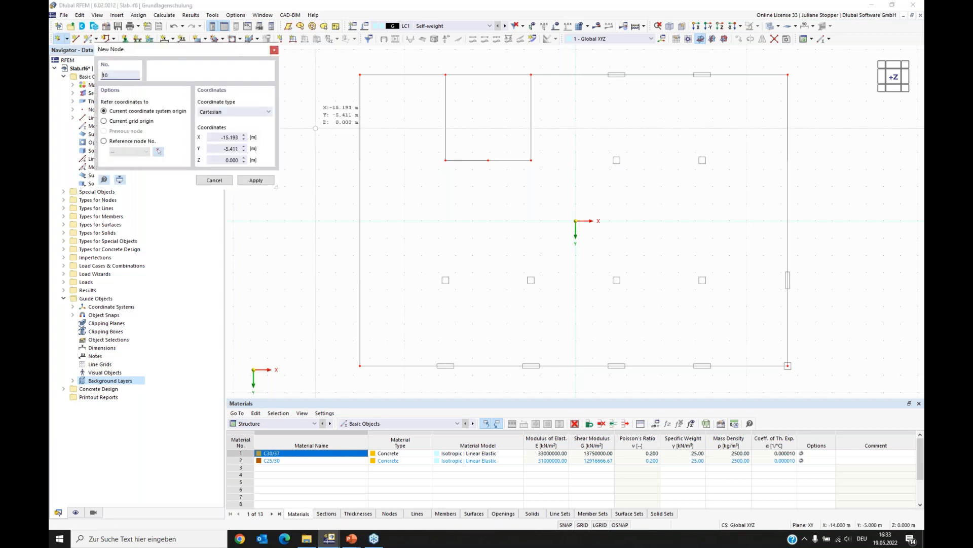
scroll(627, 133, up, 3)
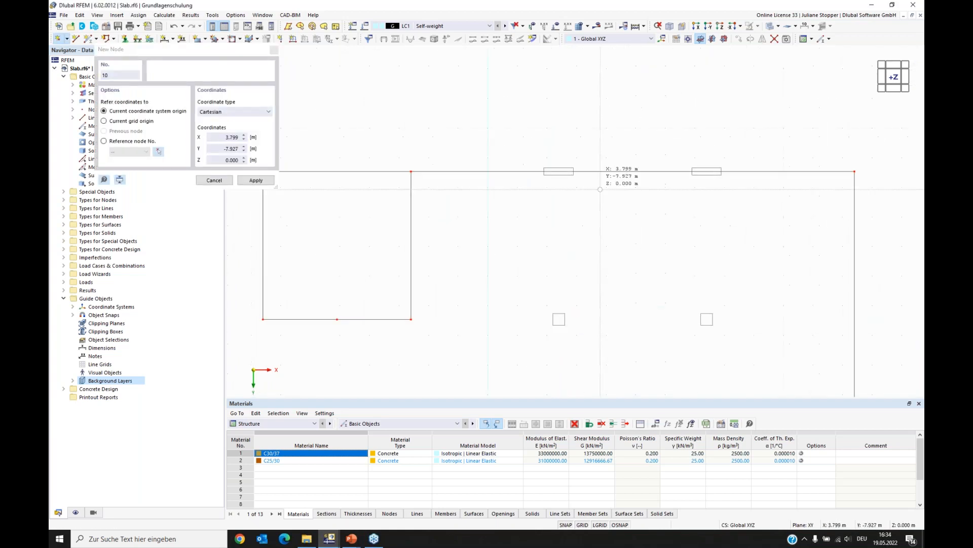
scroll(588, 167, up, 3)
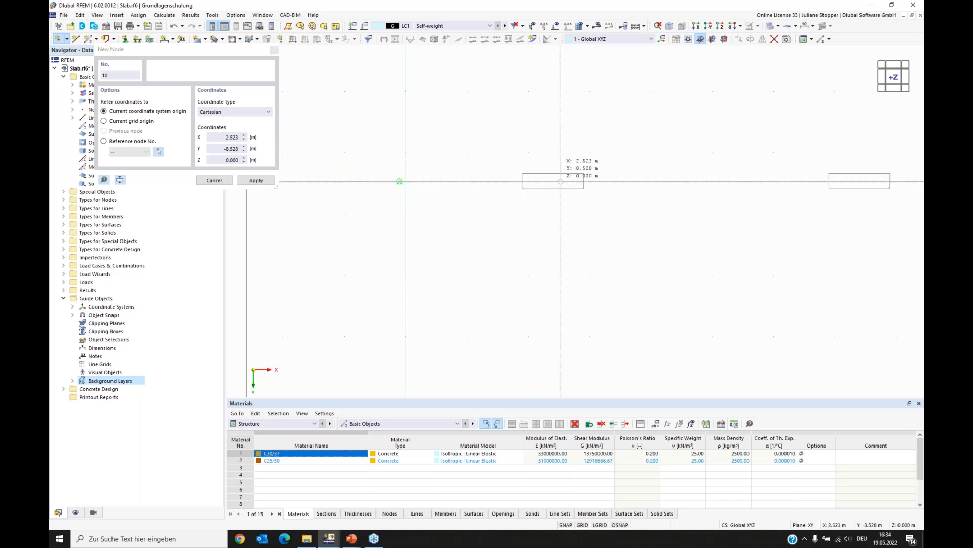
click(522, 181)
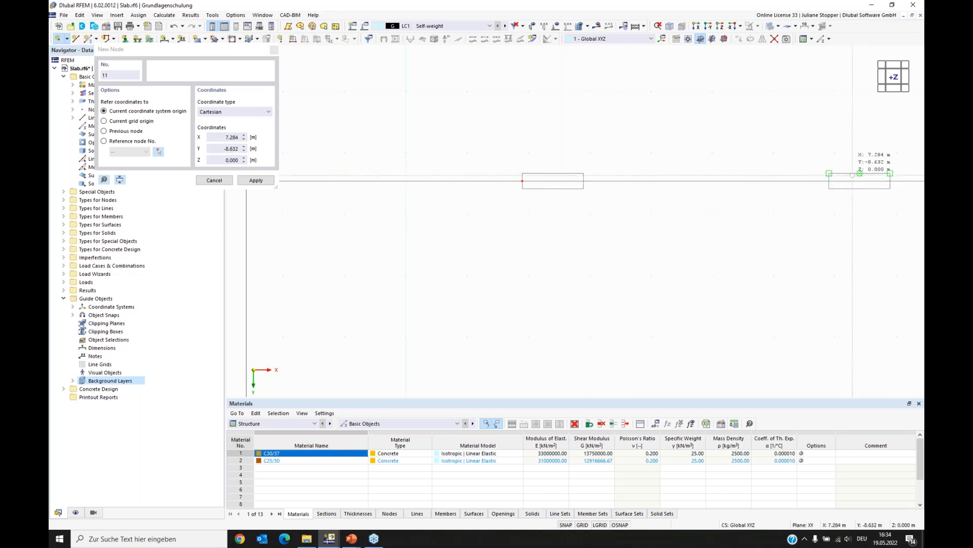
click(829, 181)
key(Escape)
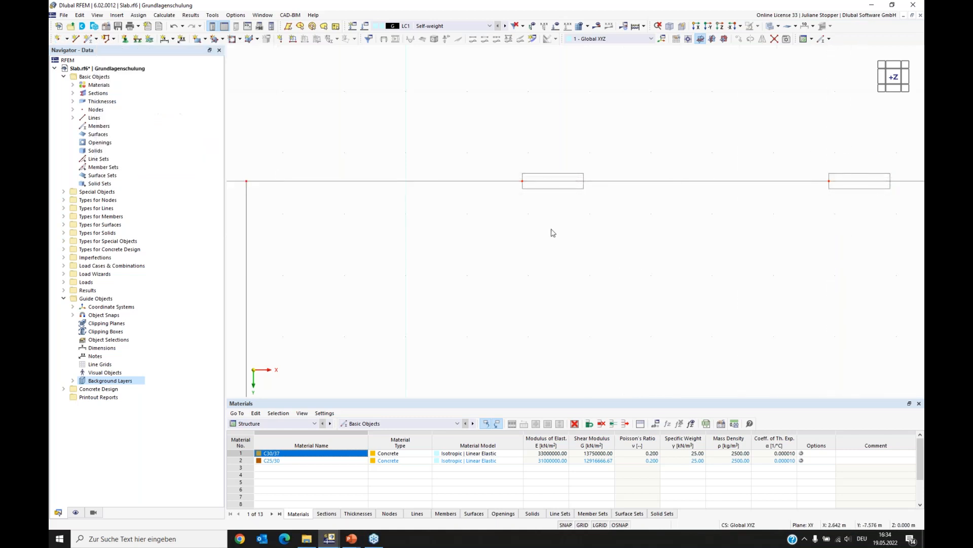
- Open the node at the left end of the first wall marking and set its X coordinate to 2.4 m
double_click(530, 267)
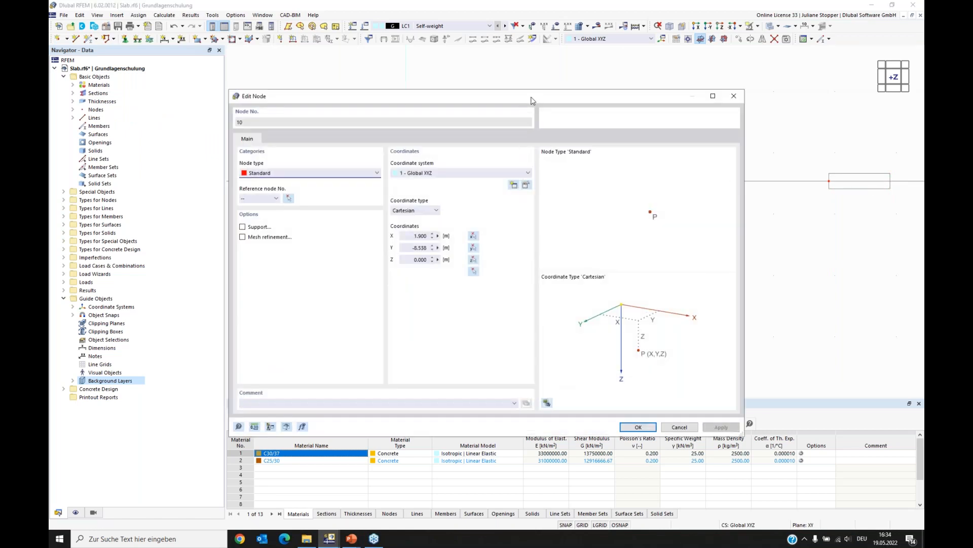
drag(534, 109, 587, 205)
drag(467, 340, 493, 341)
text(2,4)
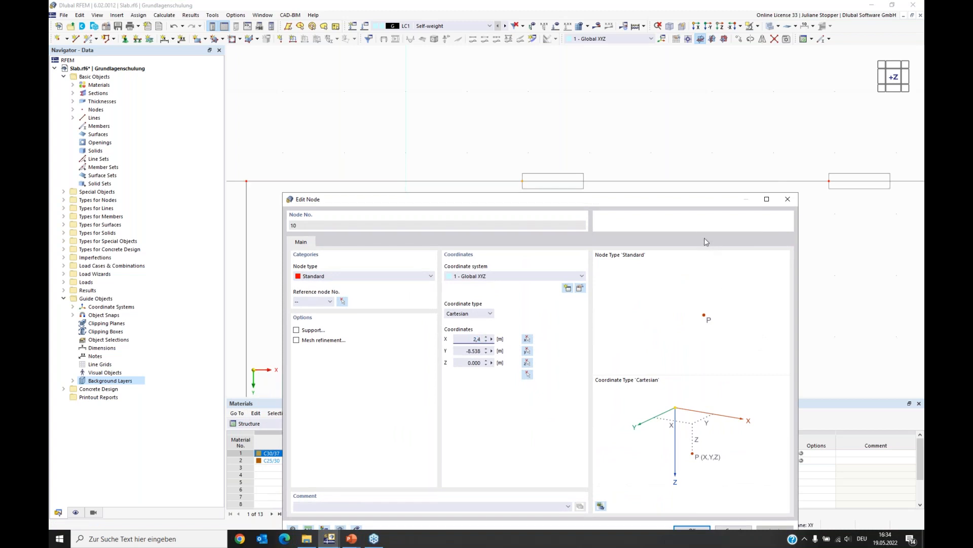
key(Return)
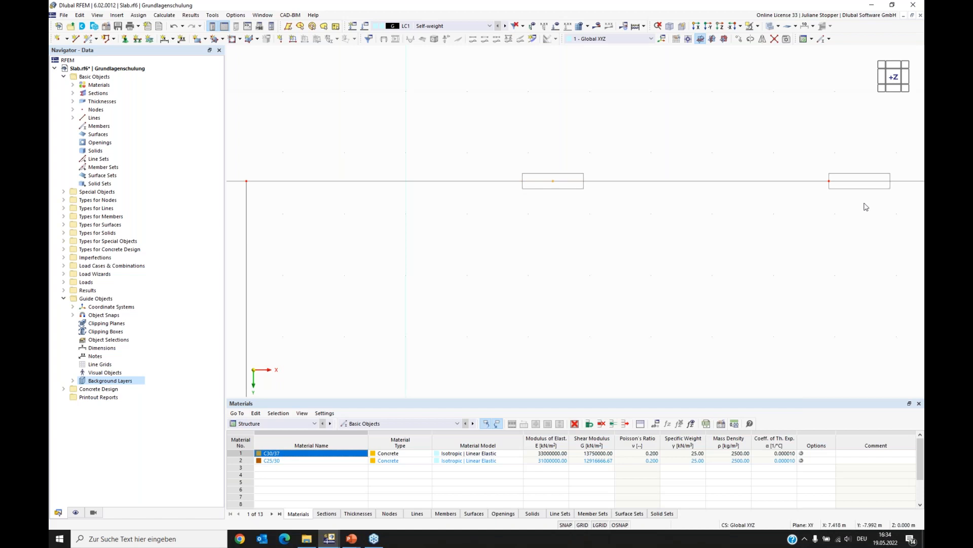
- Open the node at the second wall marking and set its X coordinate to 7.4 m
double_click(829, 184)
click(462, 339)
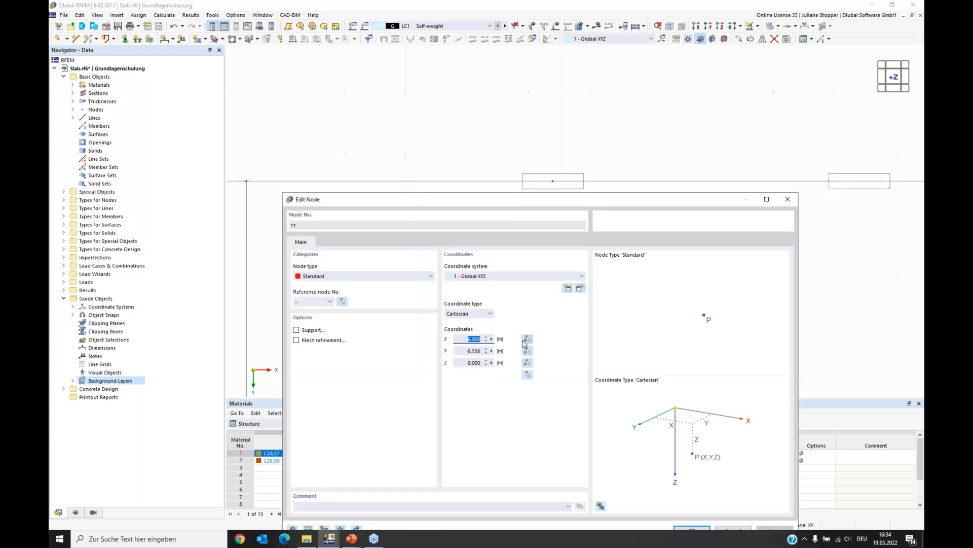
text(7,4)
key(Return)
- Select the six nodes along the slab's top edge and copy them down to the level of the recess's bottom edge
scroll(543, 165, down, 3)
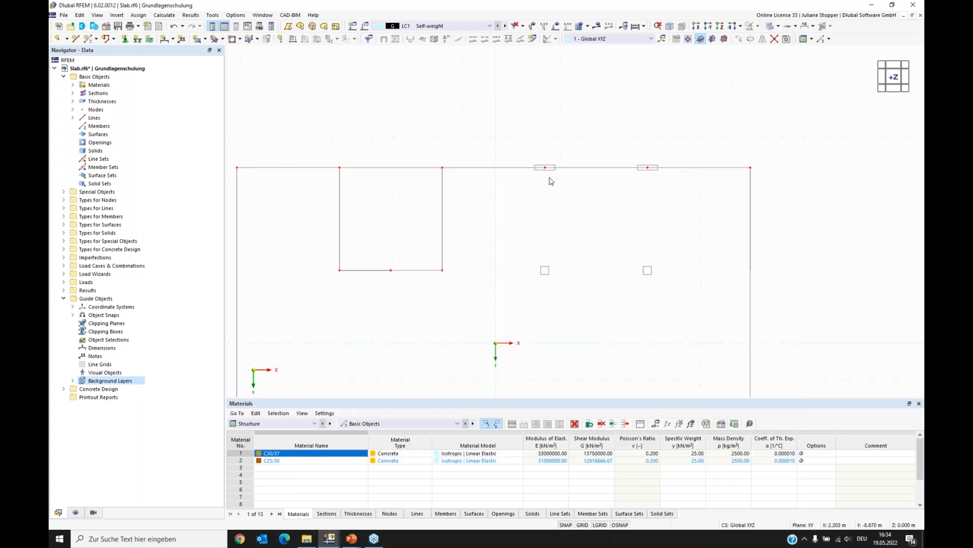
middle_drag(354, 295, 382, 260)
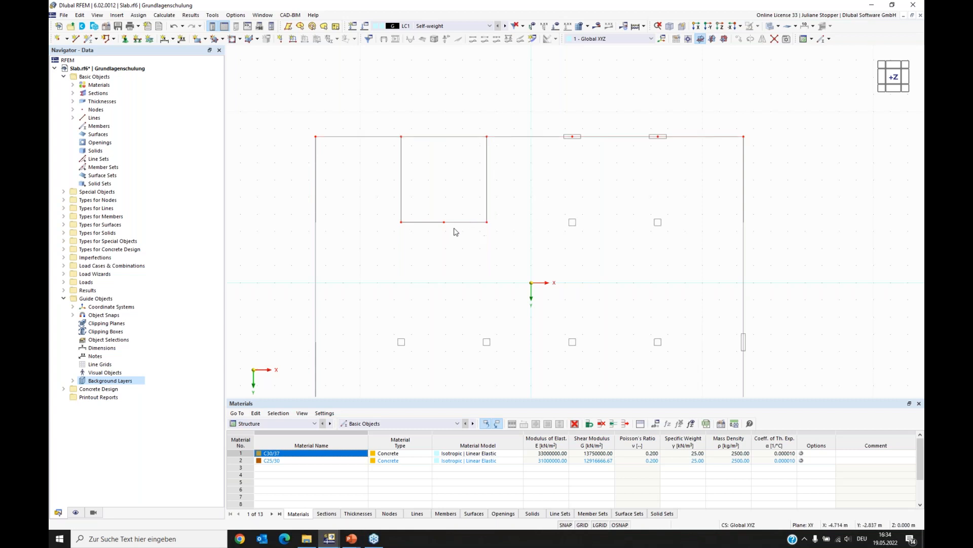
middle_drag(434, 274, 444, 180)
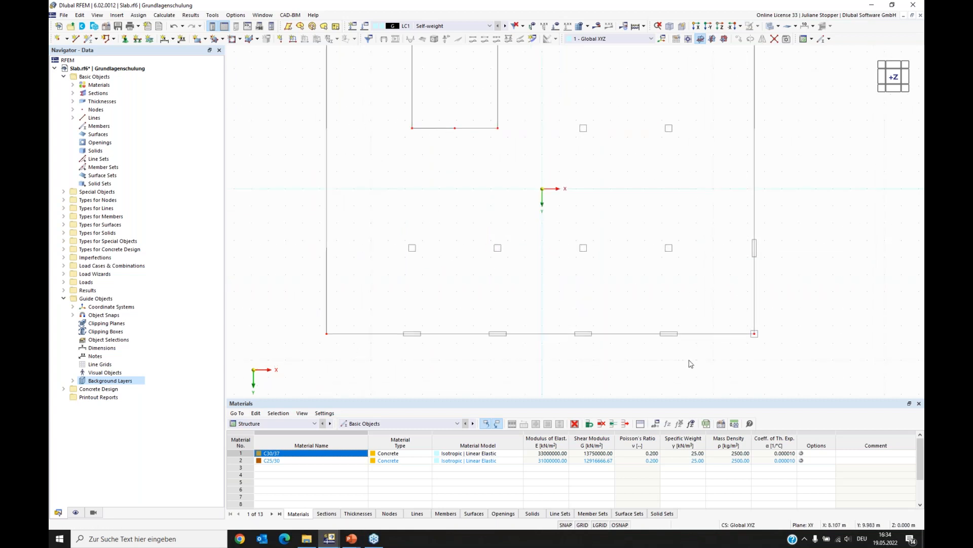
middle_drag(542, 168, 535, 287)
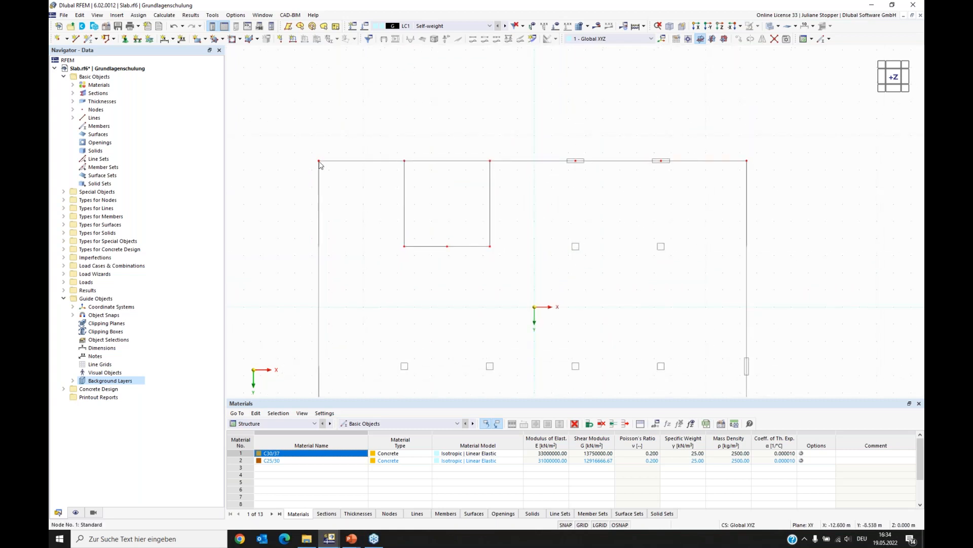
drag(304, 148, 327, 174)
drag(393, 156, 425, 177)
drag(480, 150, 510, 177)
drag(571, 152, 584, 174)
drag(657, 152, 666, 170)
drag(743, 152, 754, 168)
drag(320, 164, 320, 246)
- Copy the selected row of nodes with Move/Copy using a 5 m Y displacement picked between two left edge nodes
scroll(510, 254, down, 2)
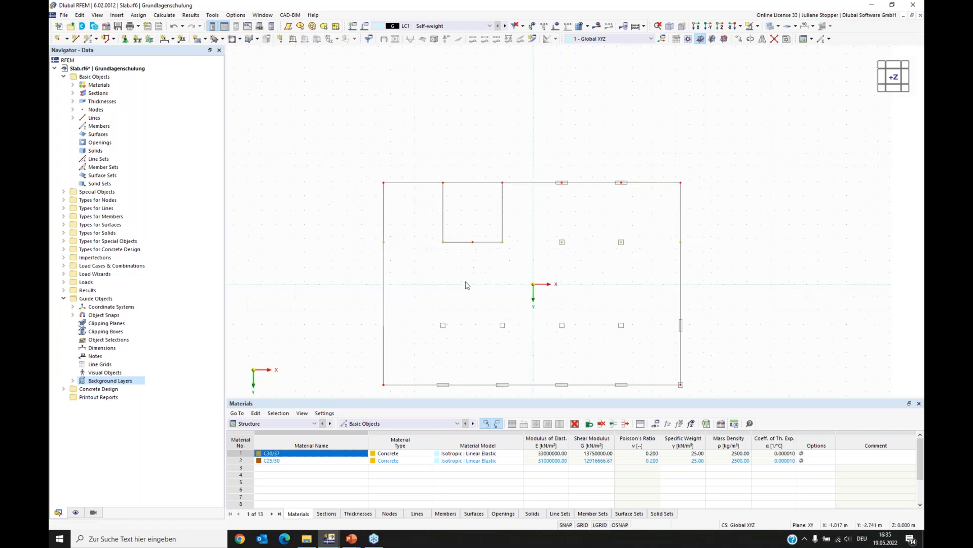
middle_drag(515, 283, 510, 222)
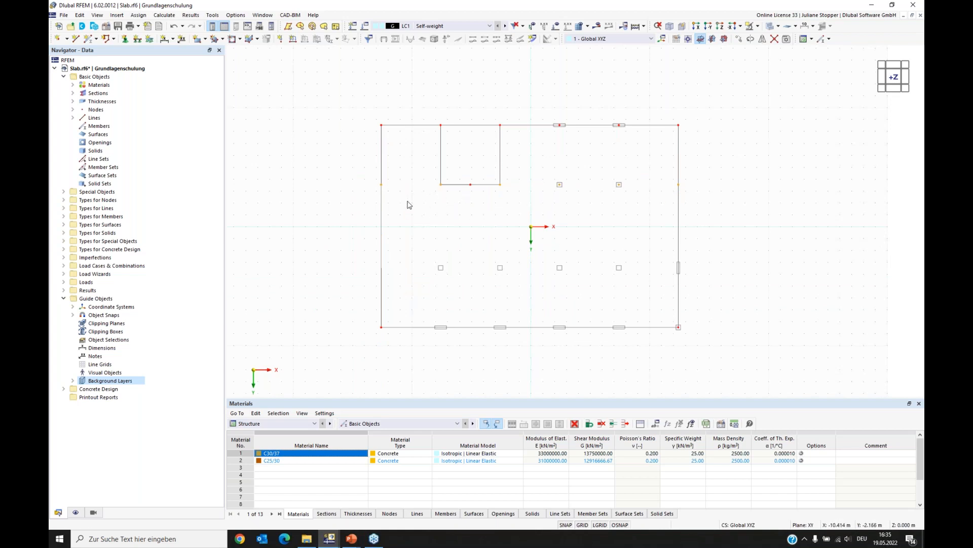
right_click(382, 187)
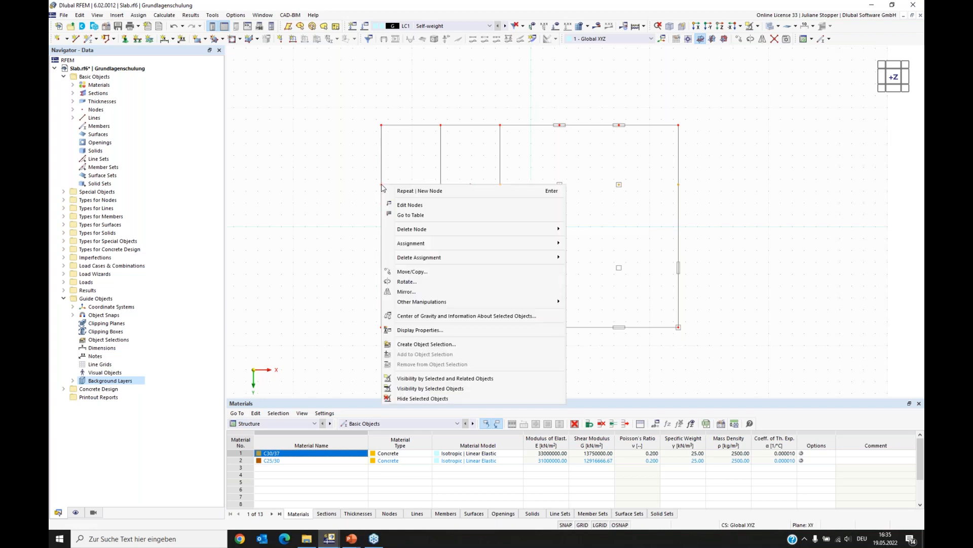
click(413, 273)
drag(487, 147, 677, 233)
click(542, 276)
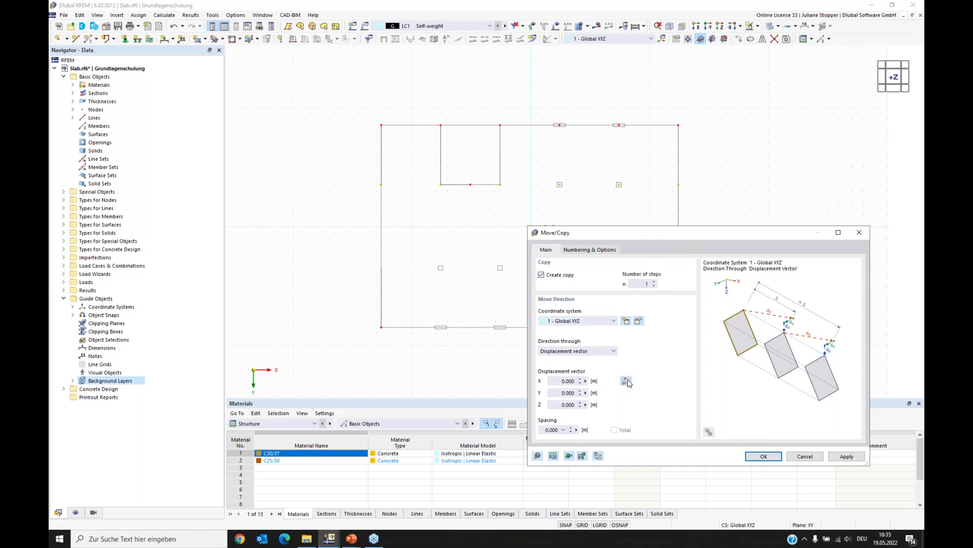
click(626, 382)
click(382, 184)
click(381, 268)
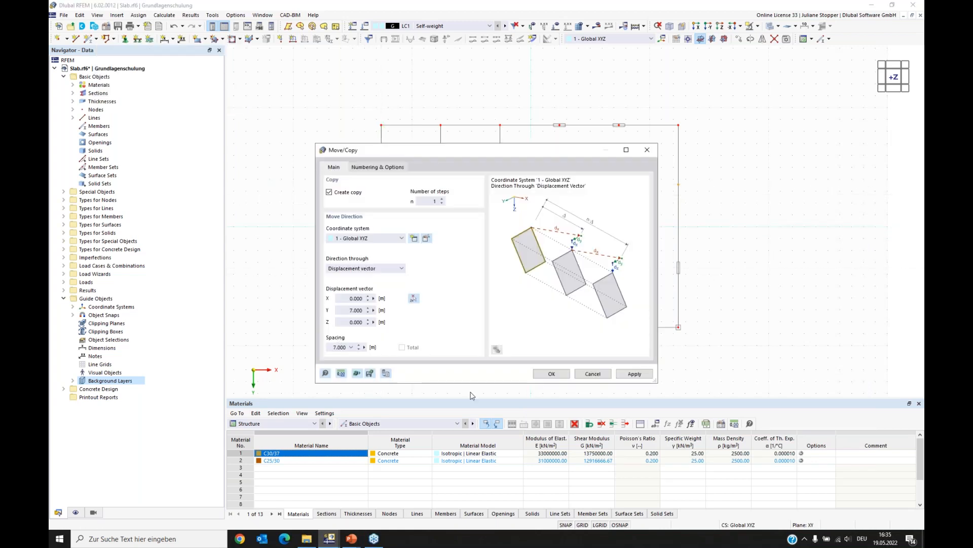
drag(558, 155, 315, 141)
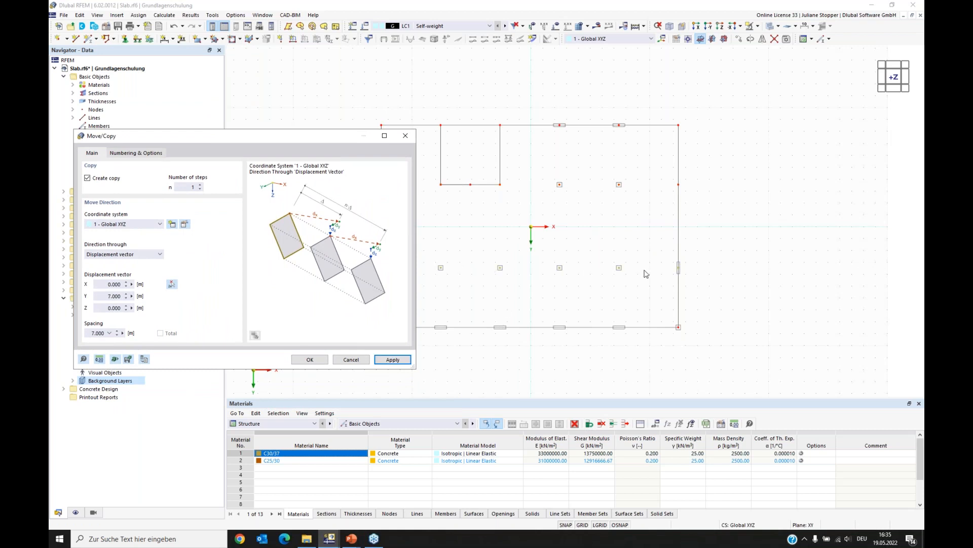
click(171, 285)
click(381, 267)
click(381, 327)
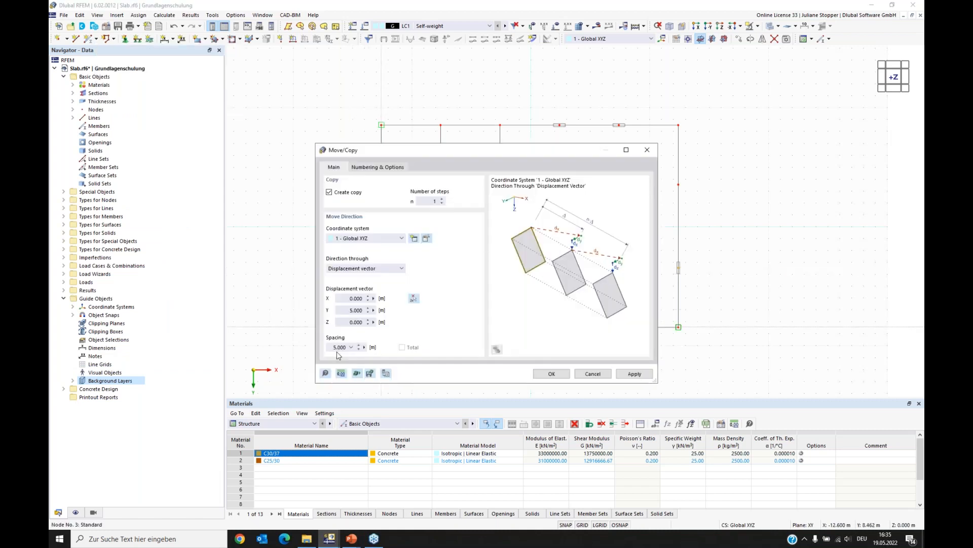
click(551, 374)
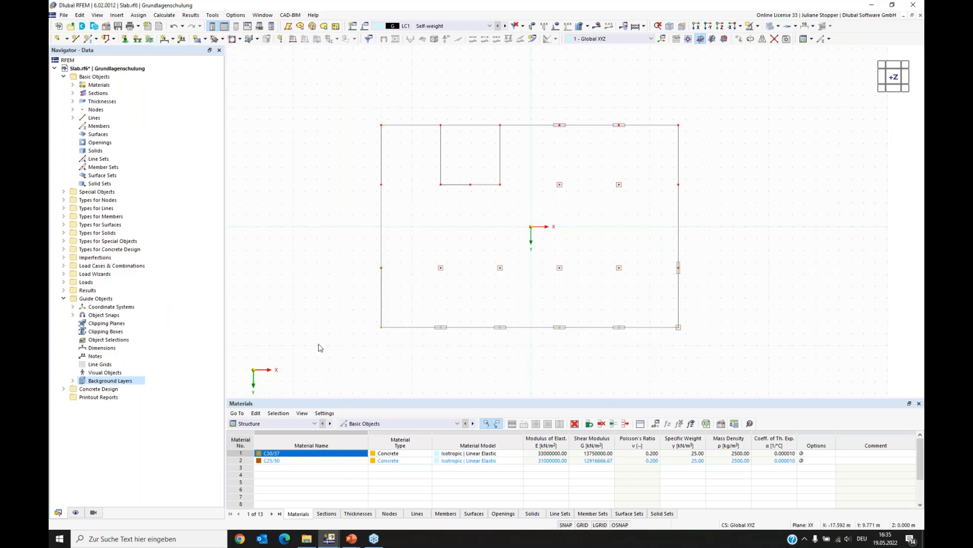
- Select the whole structure and divide its lines at all intersections
middle_drag(530, 372, 544, 352)
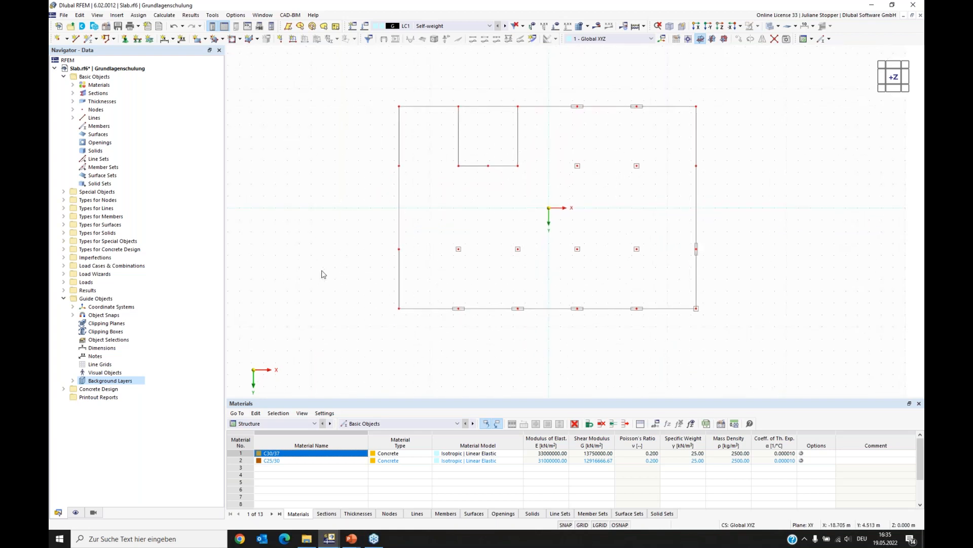
middle_drag(740, 187, 747, 189)
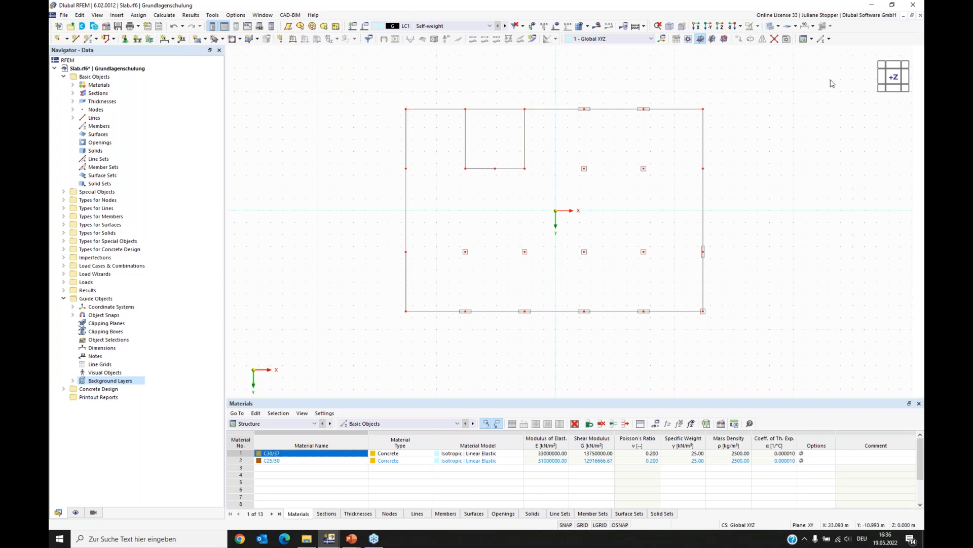
drag(797, 100, 369, 348)
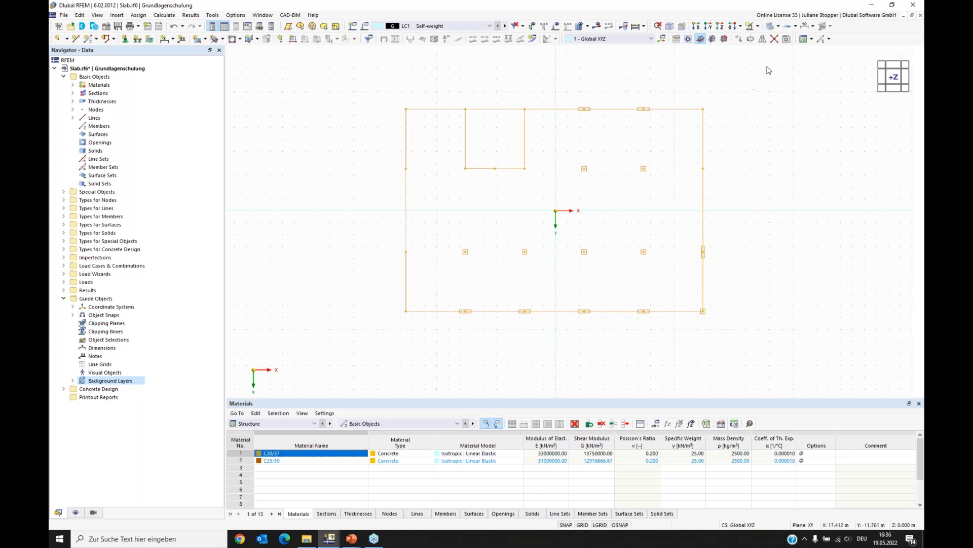
click(774, 41)
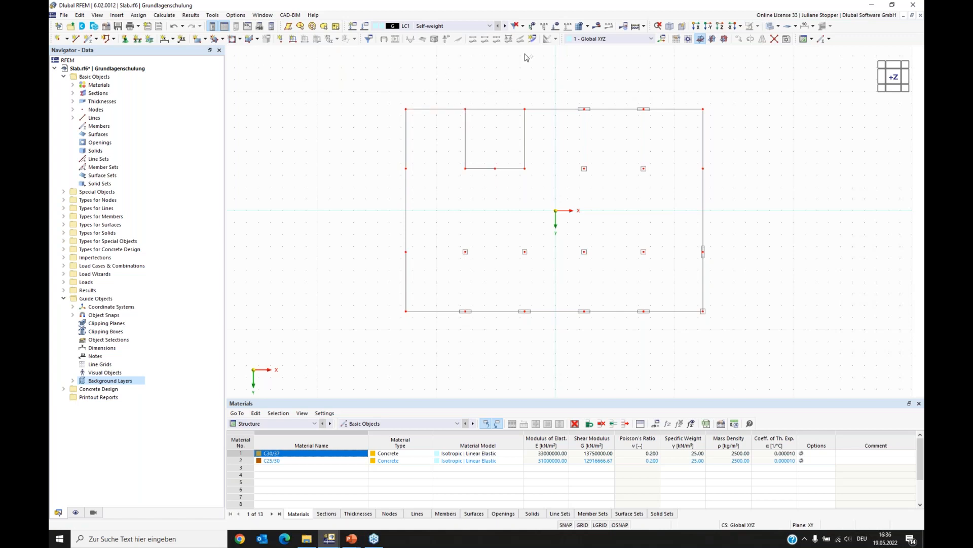
- Add a new material from the library: reinforcing steel B500S(A) to EN 1992-1-1 for the European Union
scroll(724, 212, up, 1)
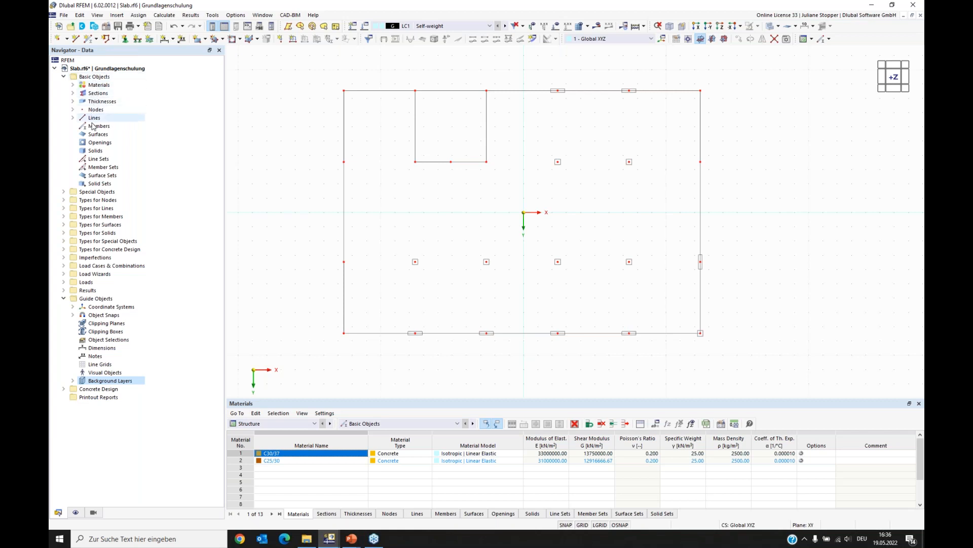
click(94, 87)
right_click(94, 87)
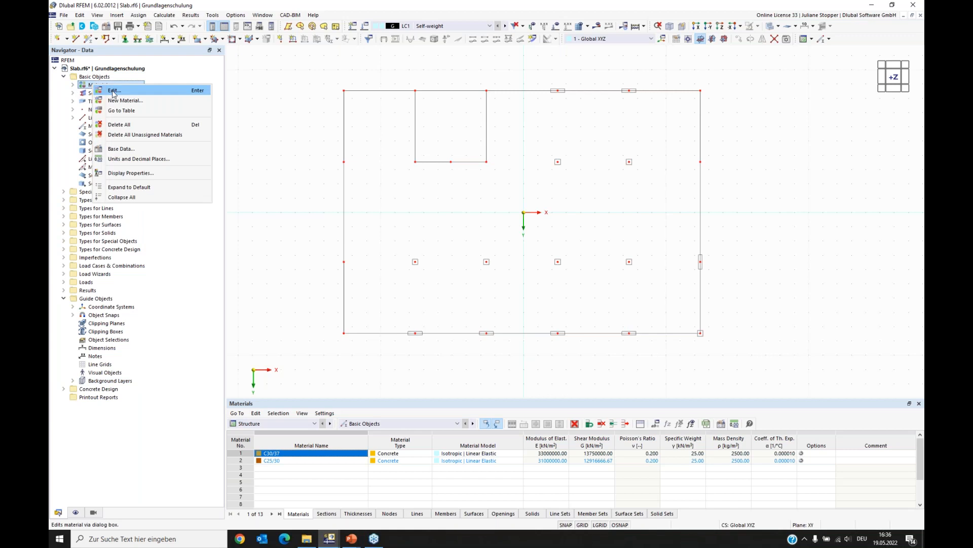
click(114, 92)
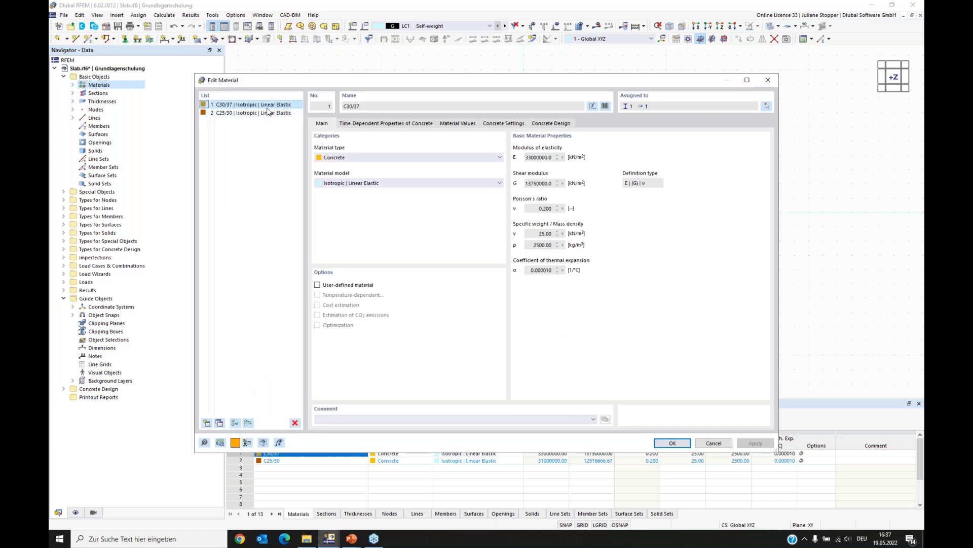
click(230, 114)
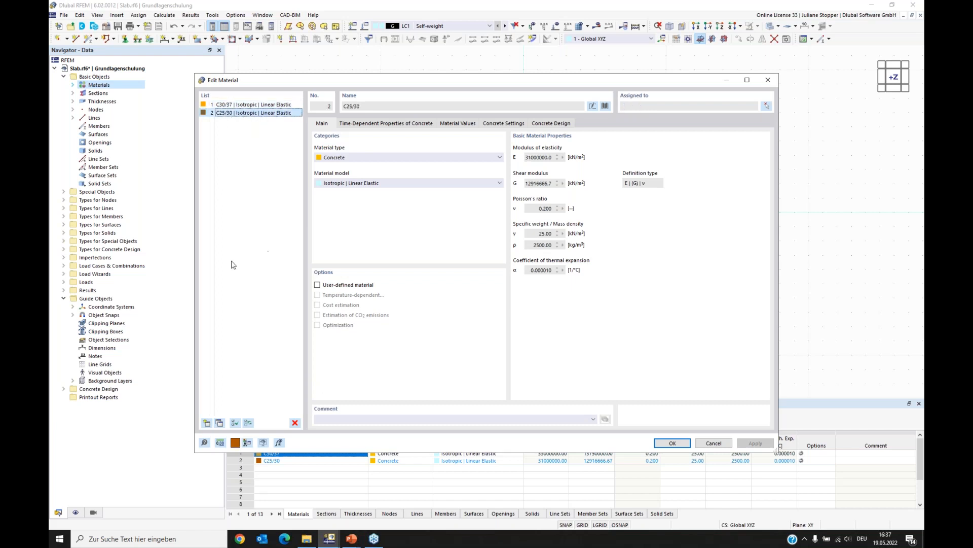
click(207, 423)
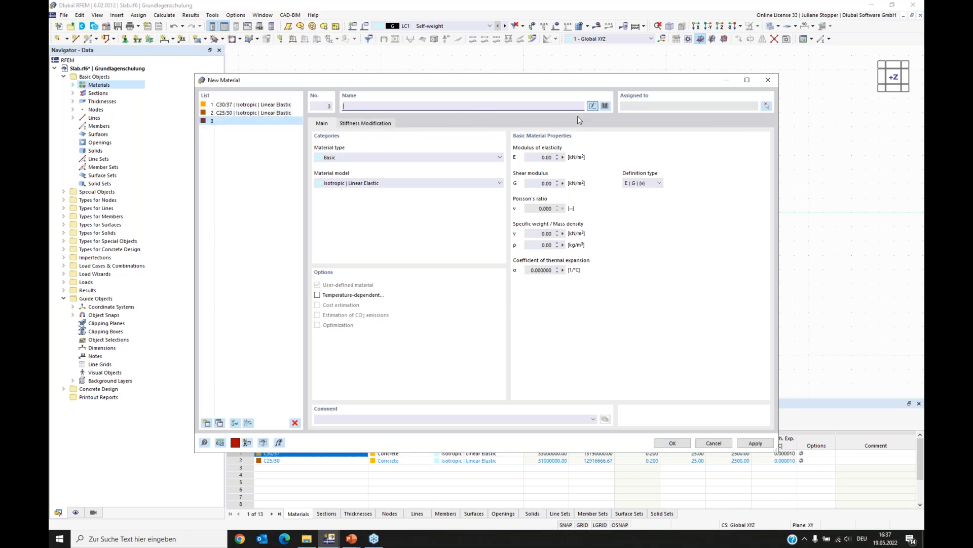
click(605, 106)
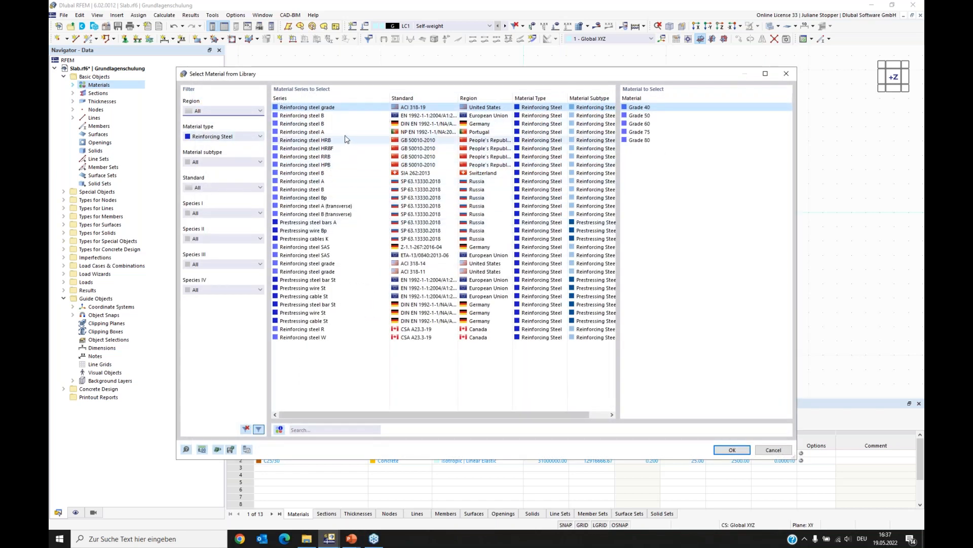
click(485, 116)
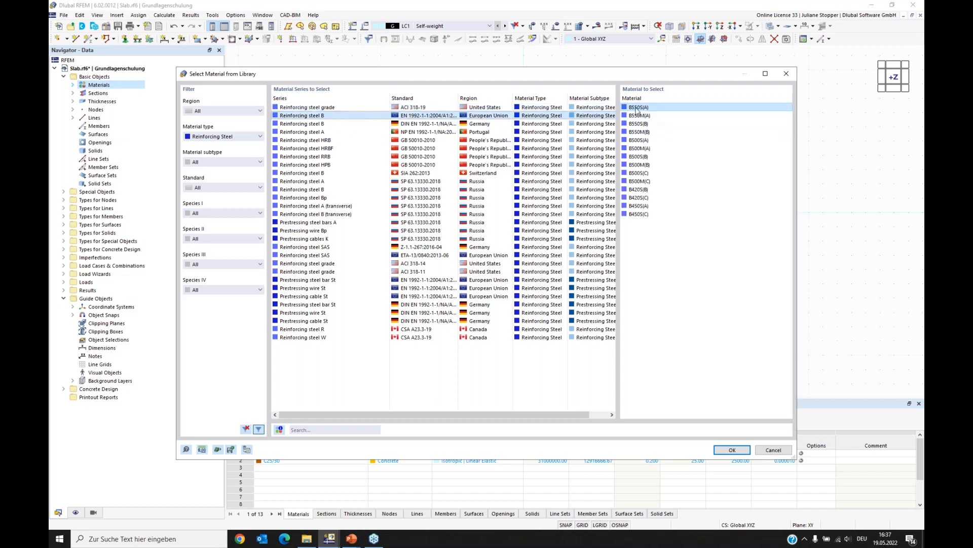
click(639, 140)
click(732, 450)
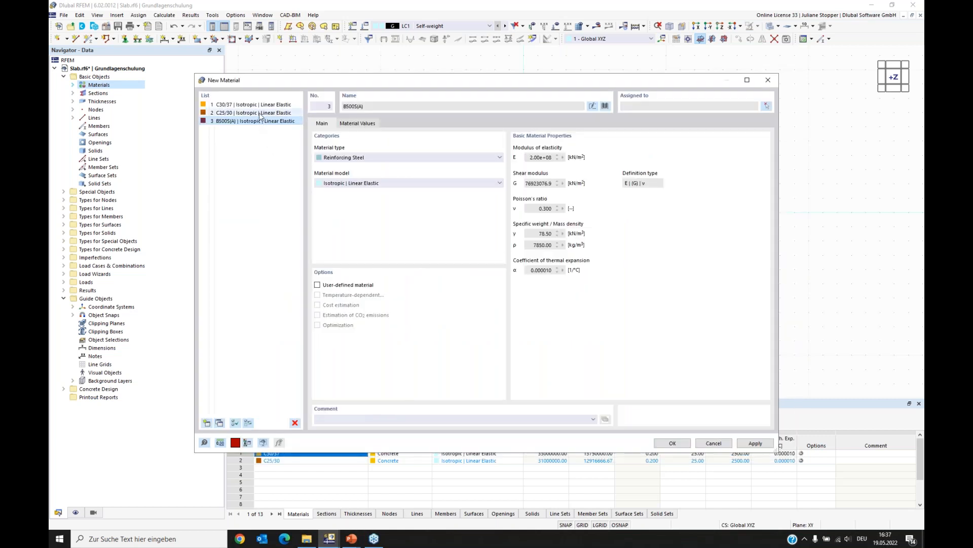
- Reselect C25/30 and C30/37 from the material library for the two concrete materials and confirm the dialog
click(259, 113)
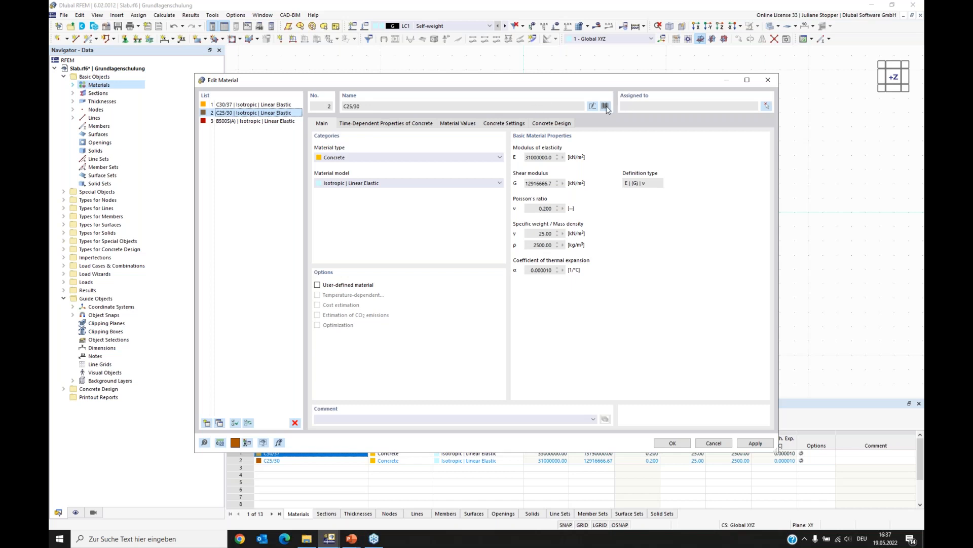
click(605, 107)
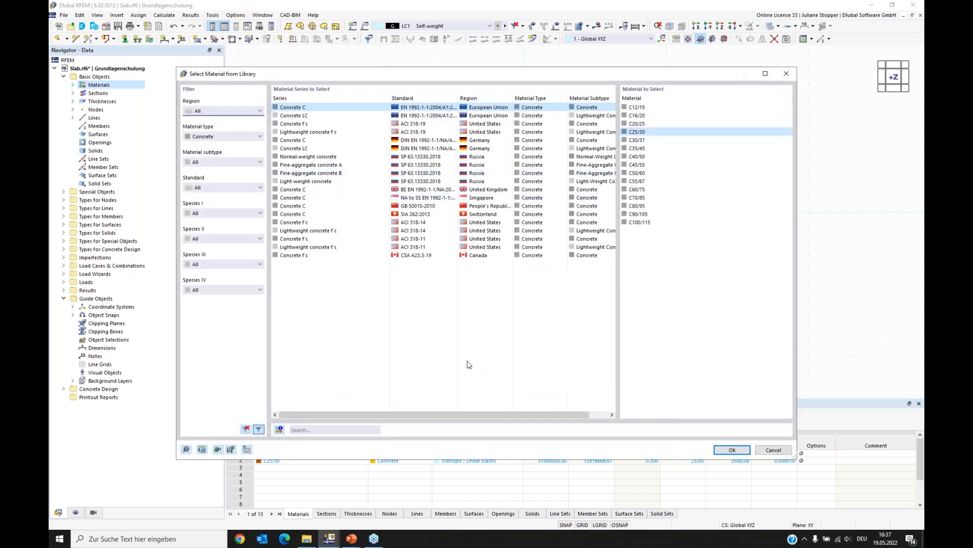
click(733, 451)
click(231, 107)
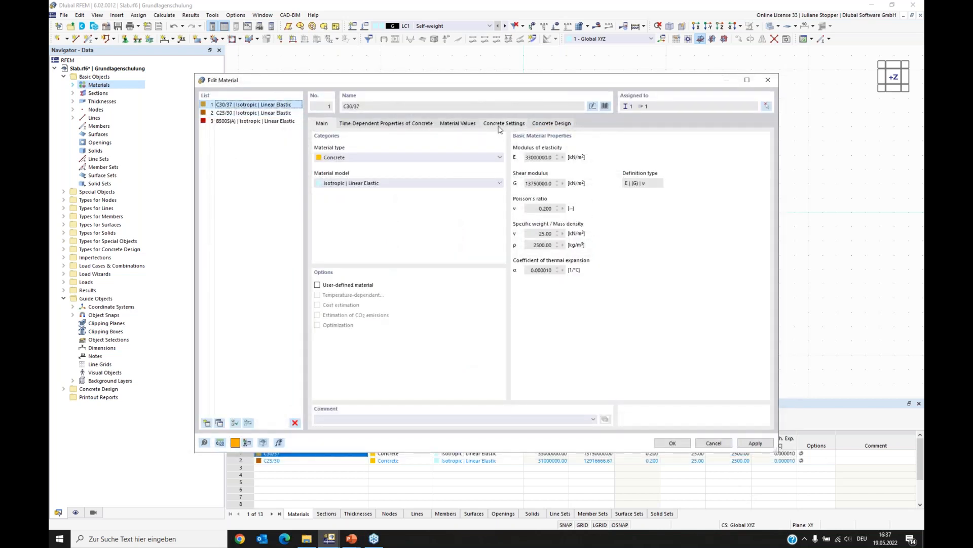
click(605, 106)
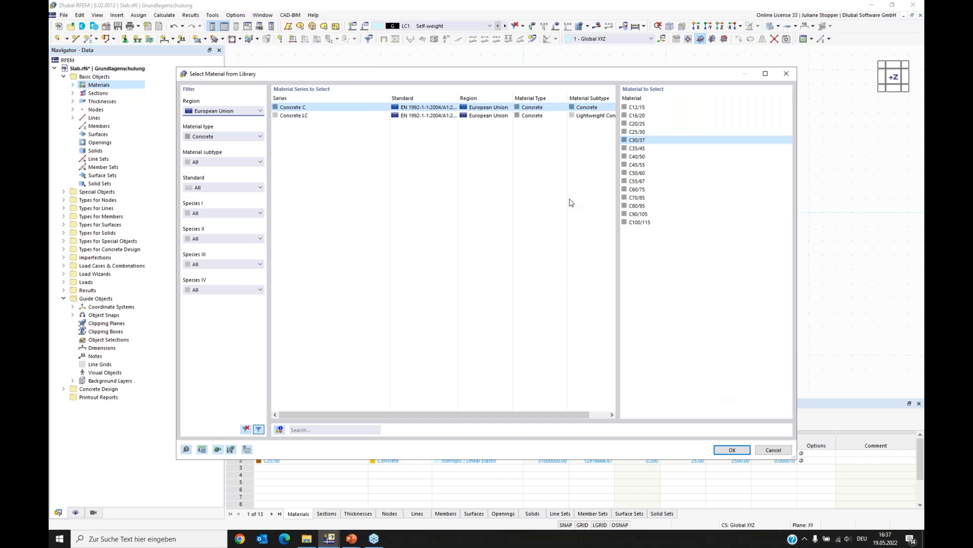
click(734, 447)
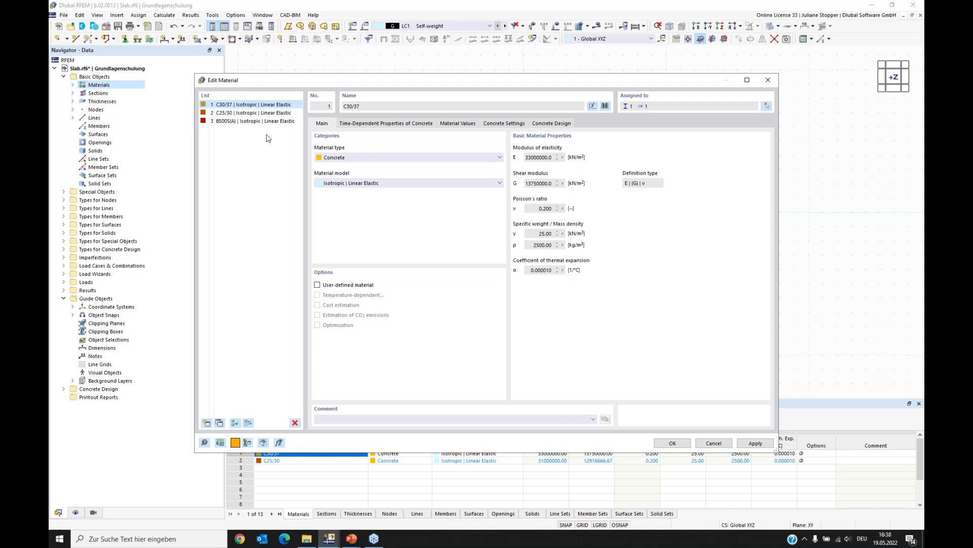
click(673, 444)
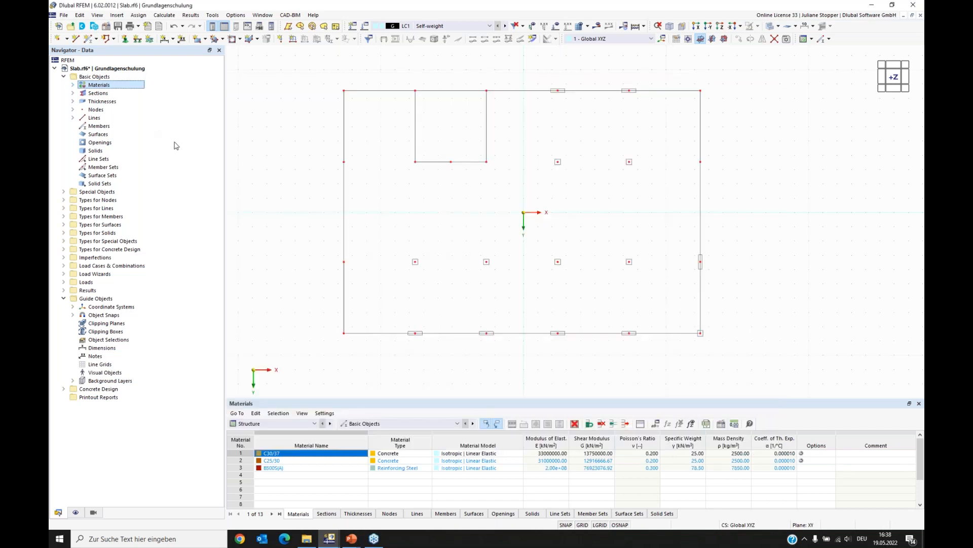
- Delete the existing R_M1 240/450 section from the navigator
click(73, 94)
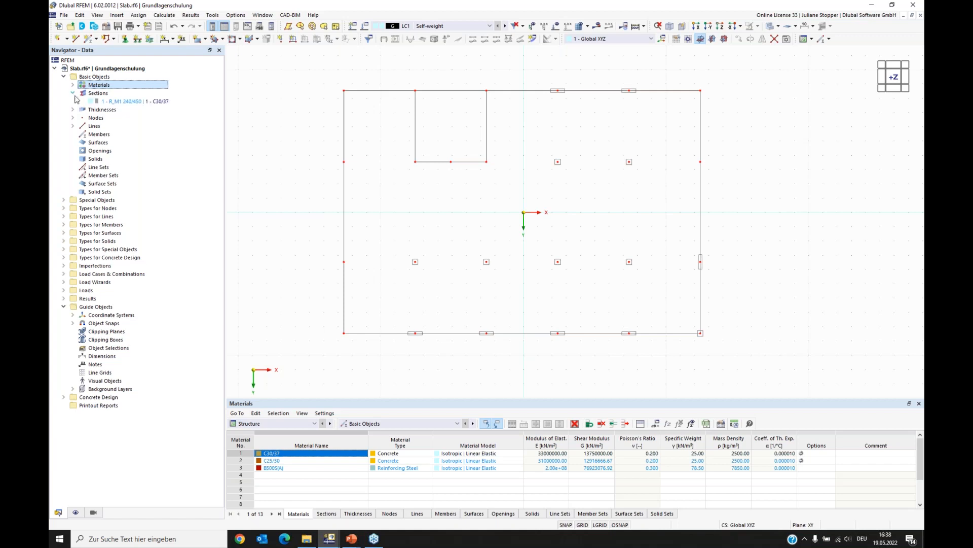
right_click(108, 102)
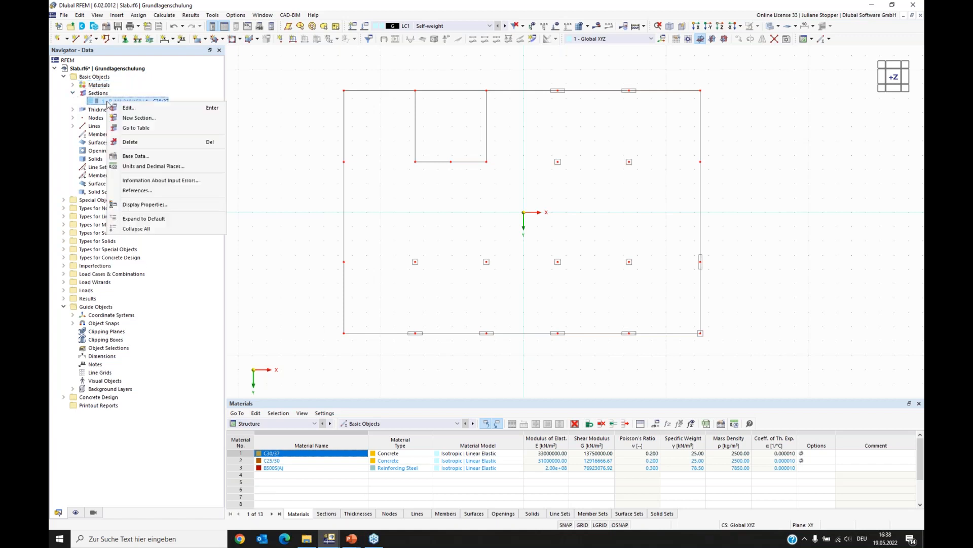
click(130, 141)
click(491, 302)
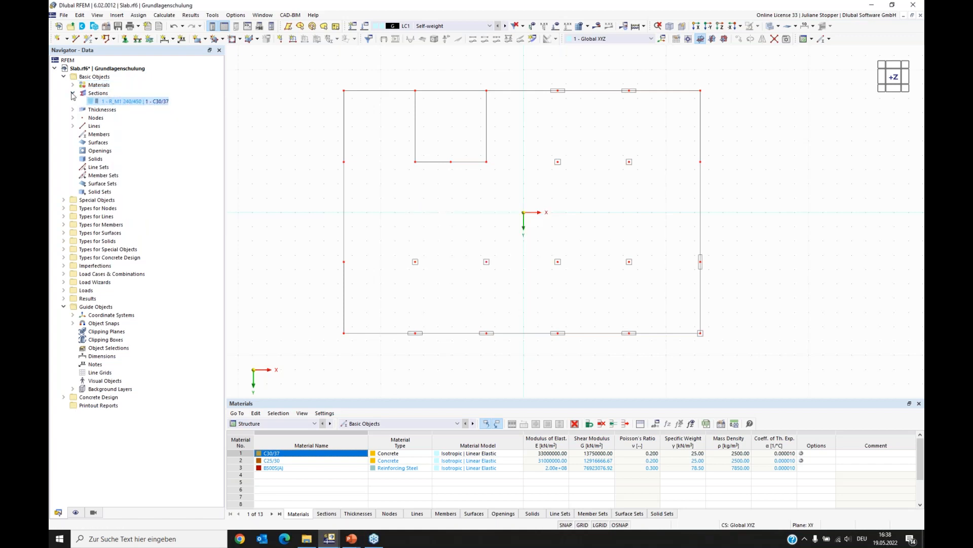
click(73, 94)
click(72, 101)
right_click(117, 109)
click(141, 148)
click(492, 303)
- Create a new parametric massive rectangular C30/37 section with b = 240 mm and h = 450 mm
right_click(95, 93)
click(125, 108)
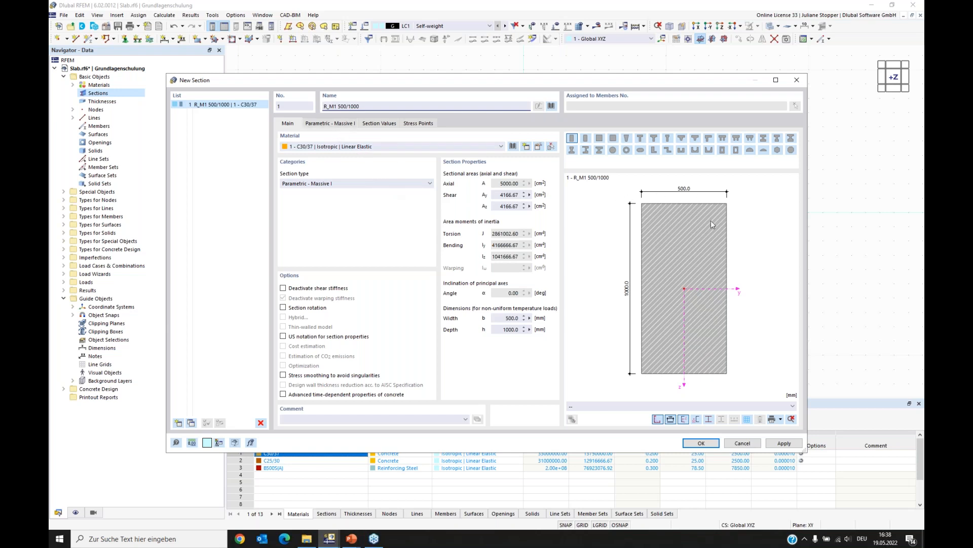
click(332, 124)
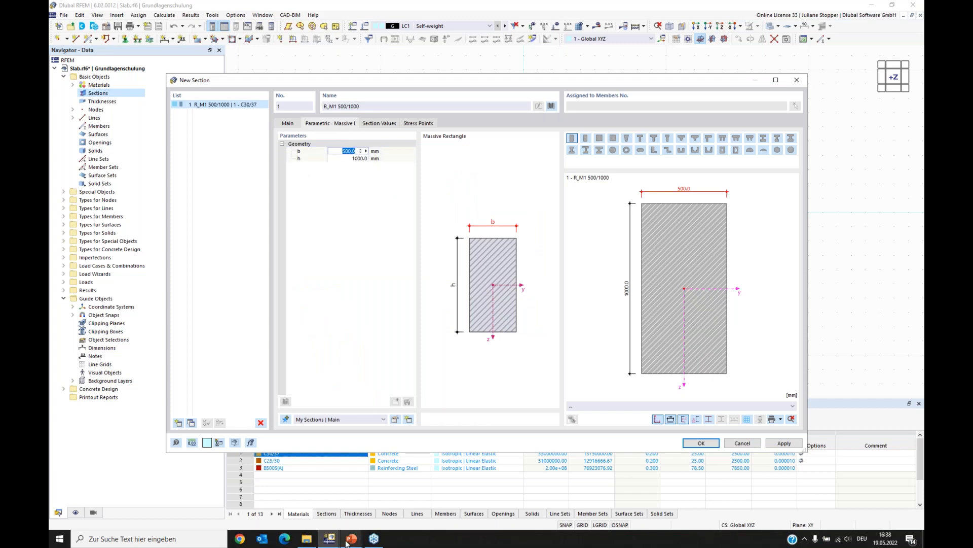
mouse_move(347, 543)
click(339, 512)
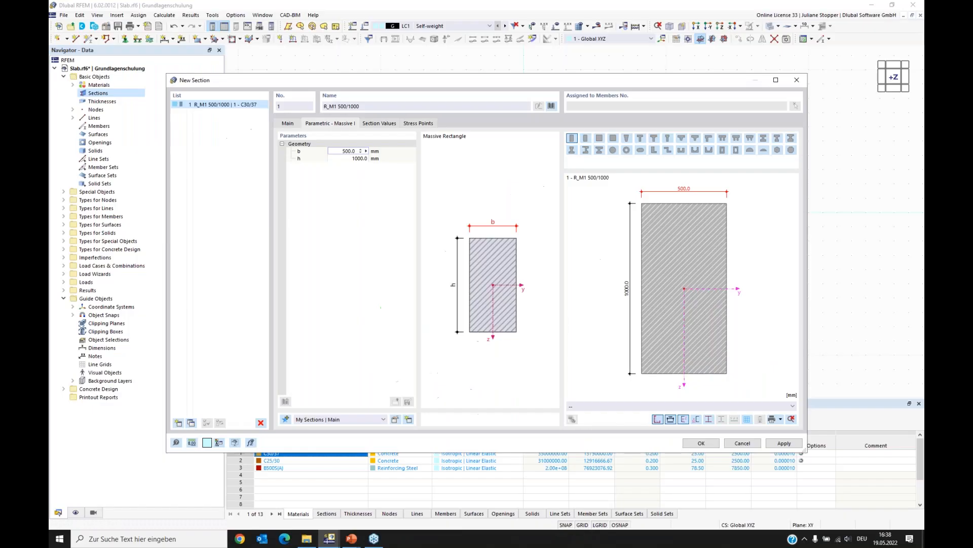
text(240)
click(344, 158)
text(450)
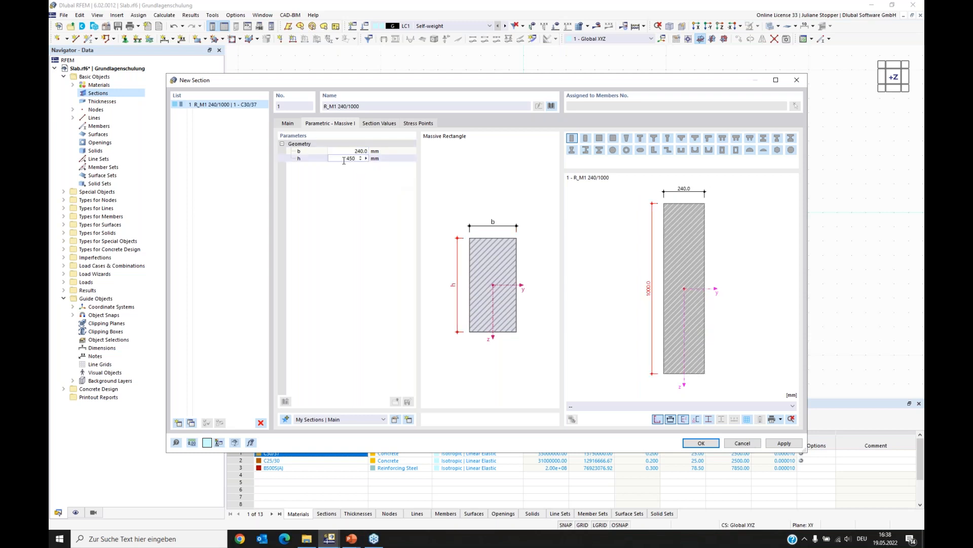
key(Return)
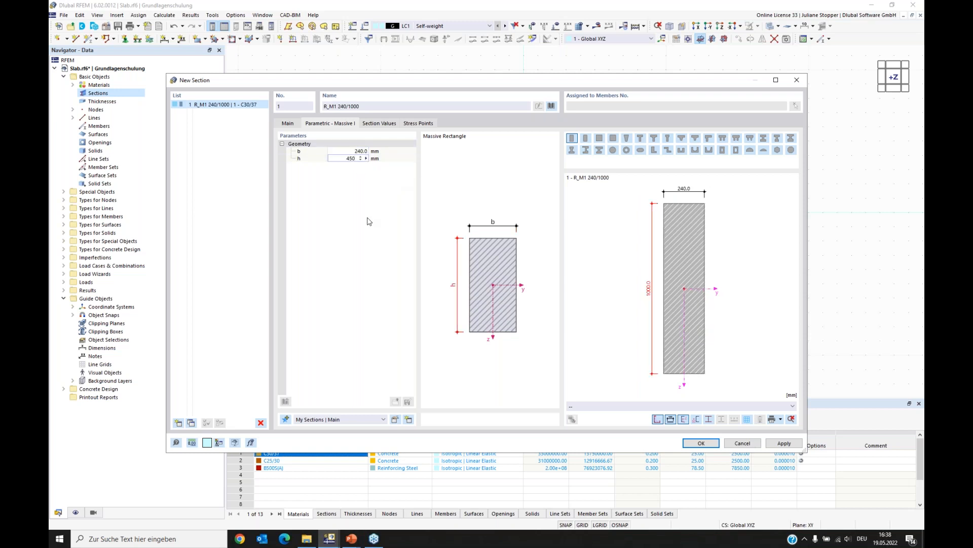
click(697, 445)
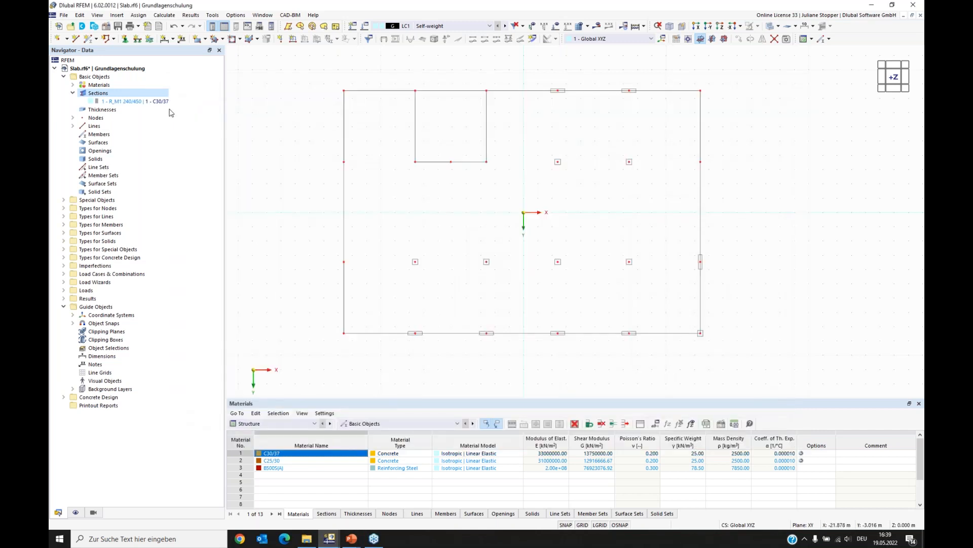
- Create a new uniform C30/37 thickness of 240 mm
click(138, 101)
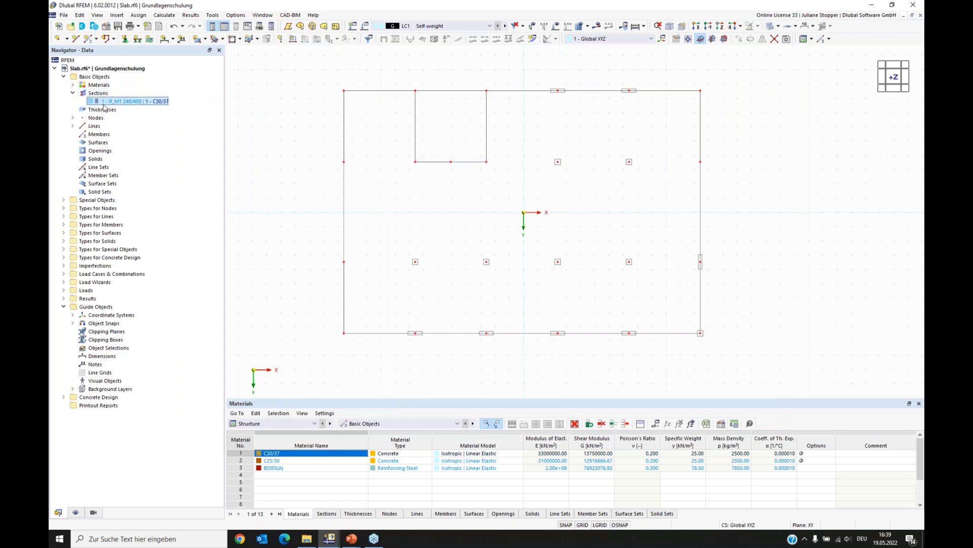
click(95, 110)
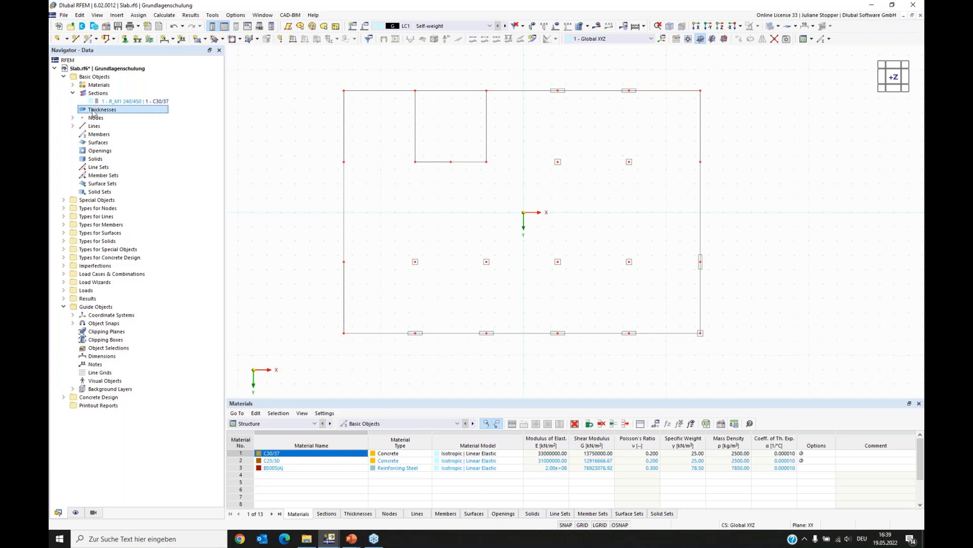
right_click(94, 113)
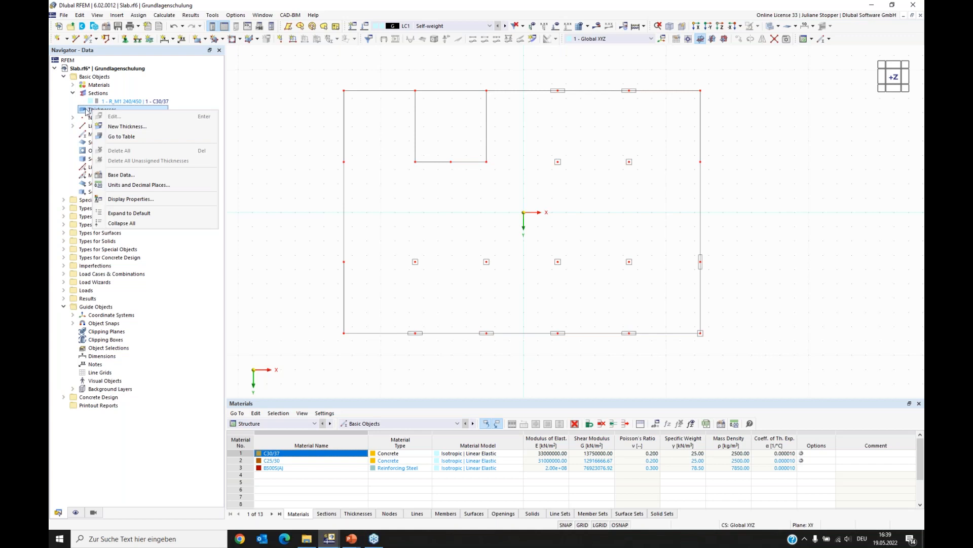
click(117, 127)
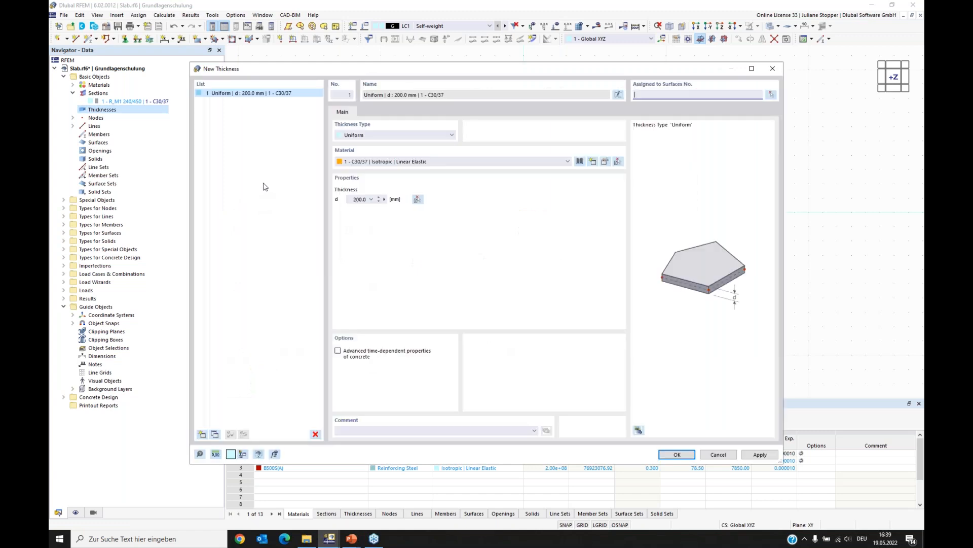
click(379, 136)
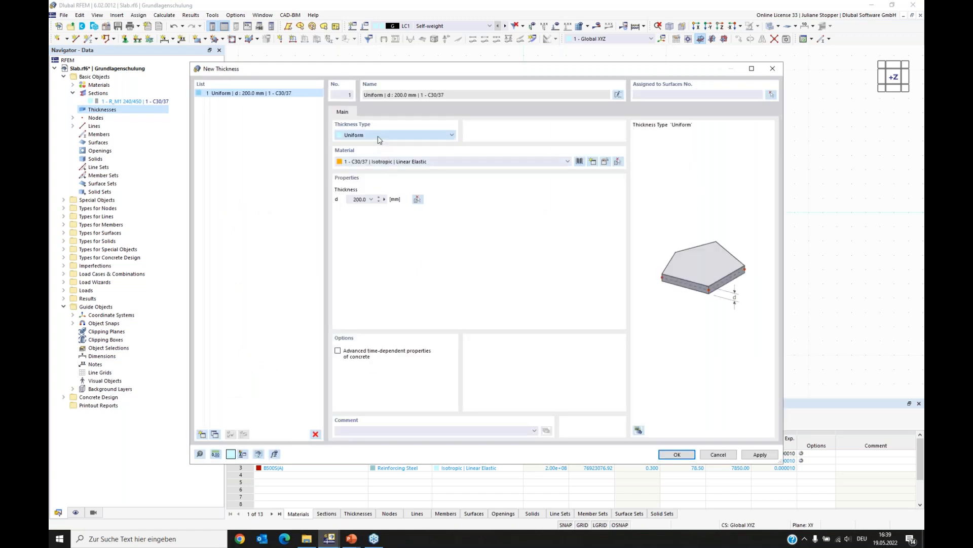
click(492, 140)
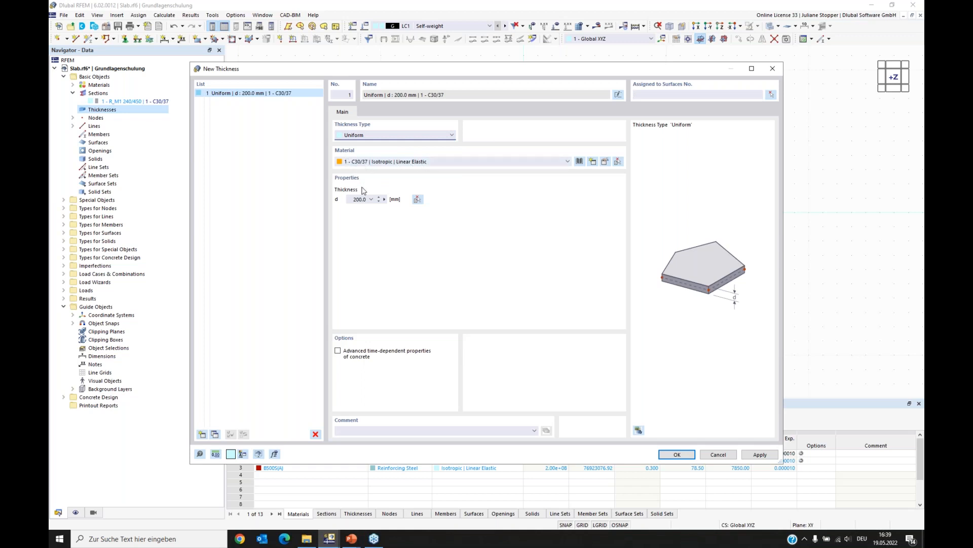
click(353, 199)
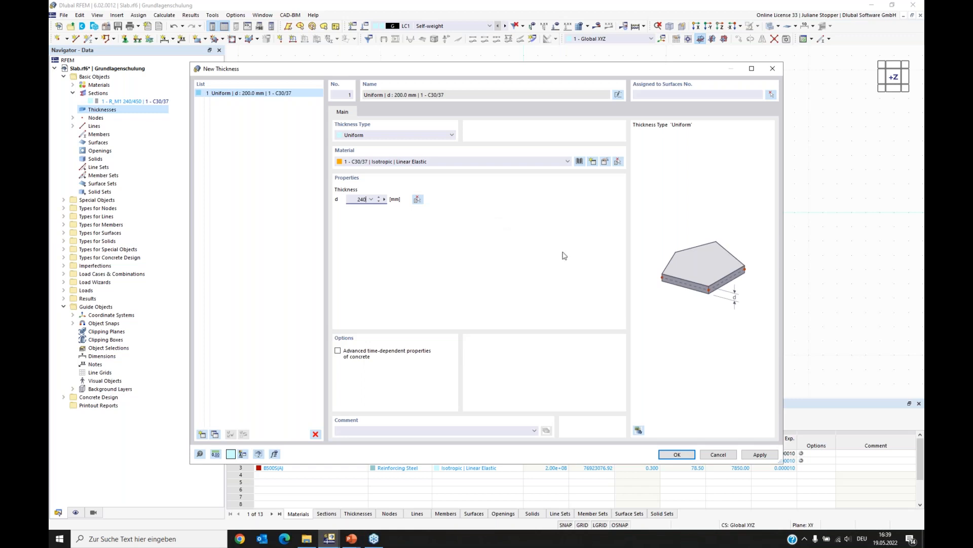
click(679, 455)
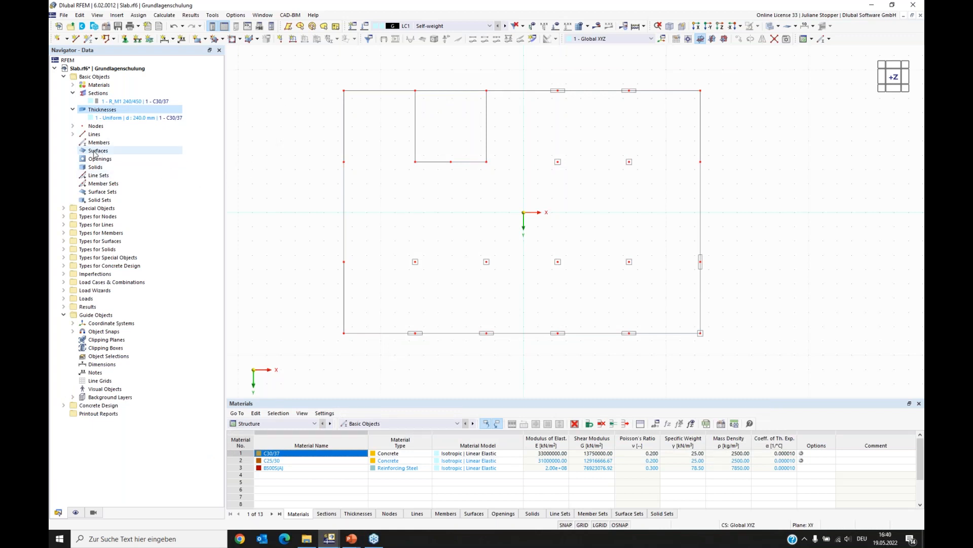
- Insert a plane surface with the 240 mm thickness by selecting the slab's boundary lines around the recess
click(206, 40)
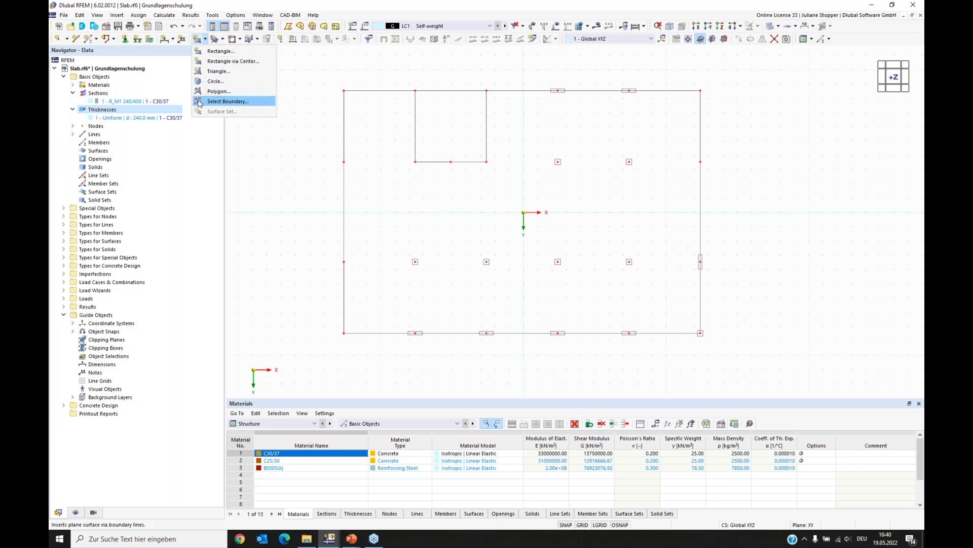
click(232, 104)
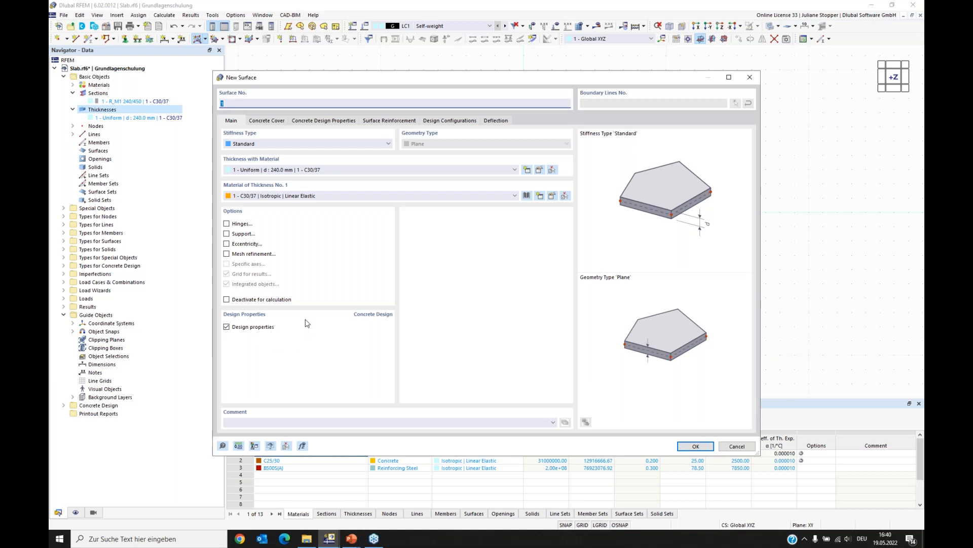
click(697, 446)
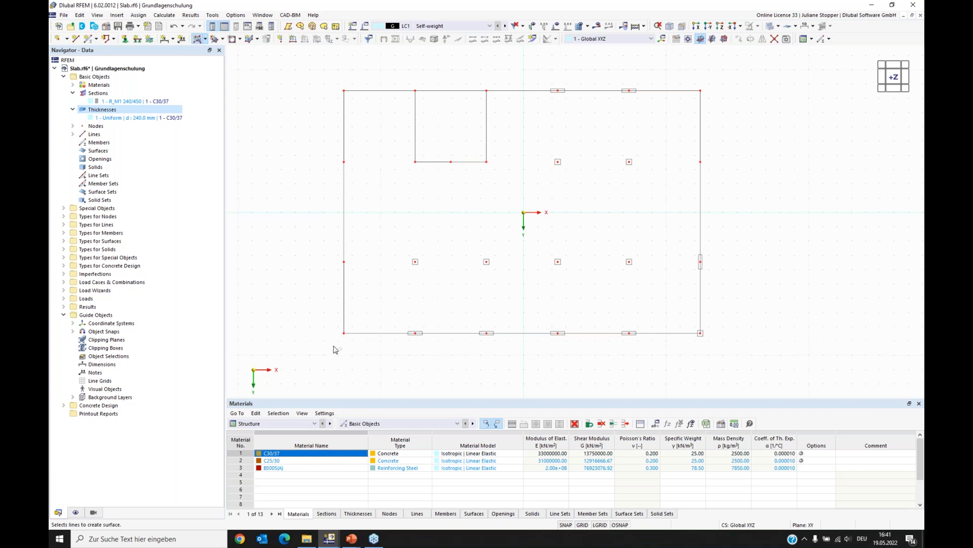
click(343, 301)
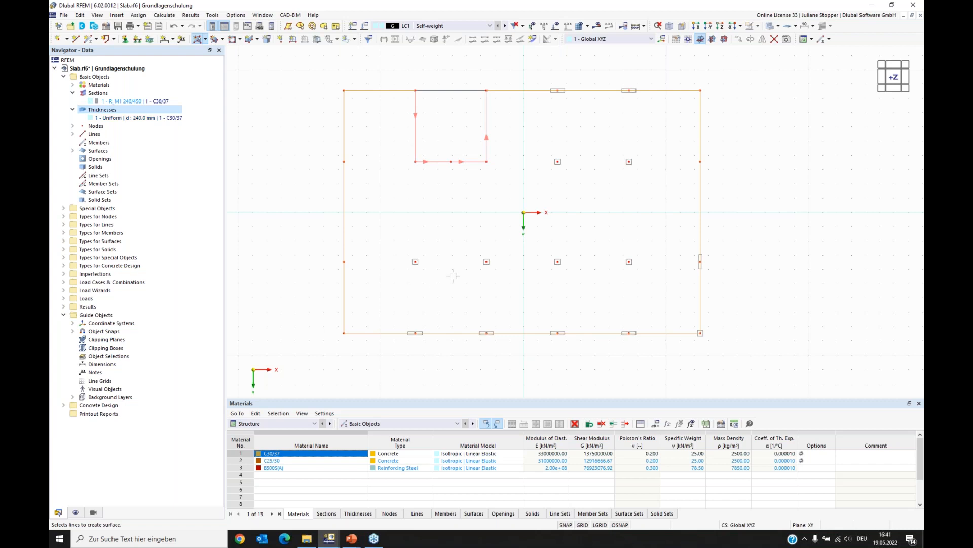
click(491, 245)
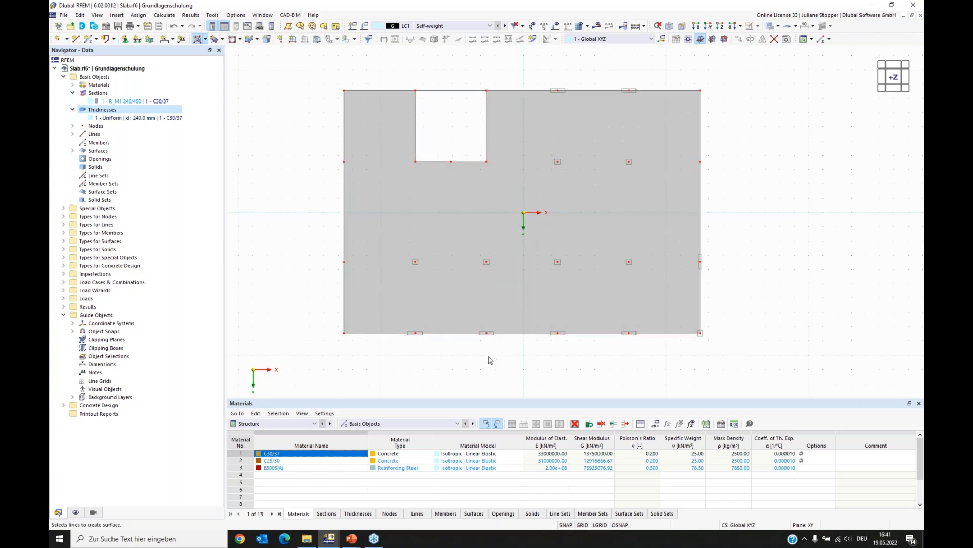
- Edit the selected slab edge lines and enable the Member option to define a member on them
ctrl+middle_drag(691, 341, 252, 312)
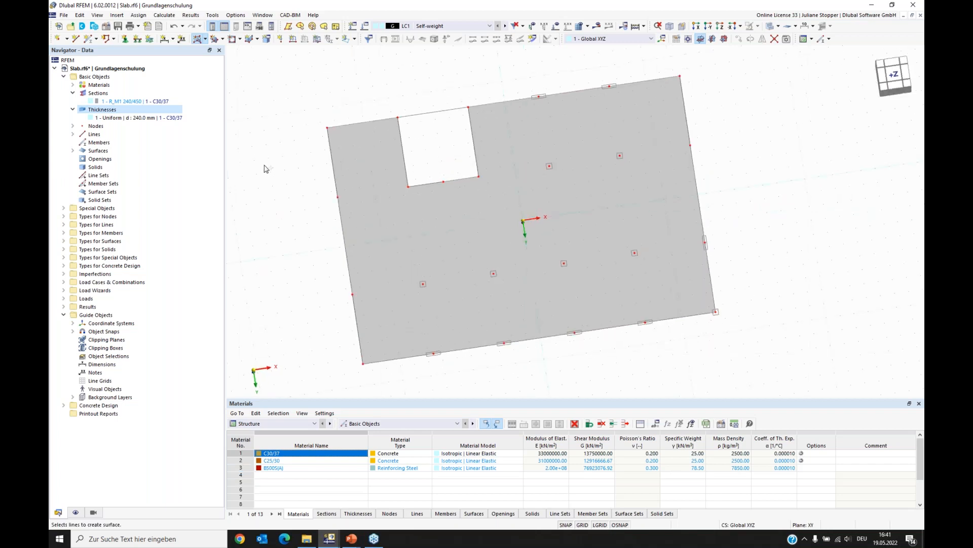
key(Escape)
ctrl+middle_drag(616, 350, 343, 315)
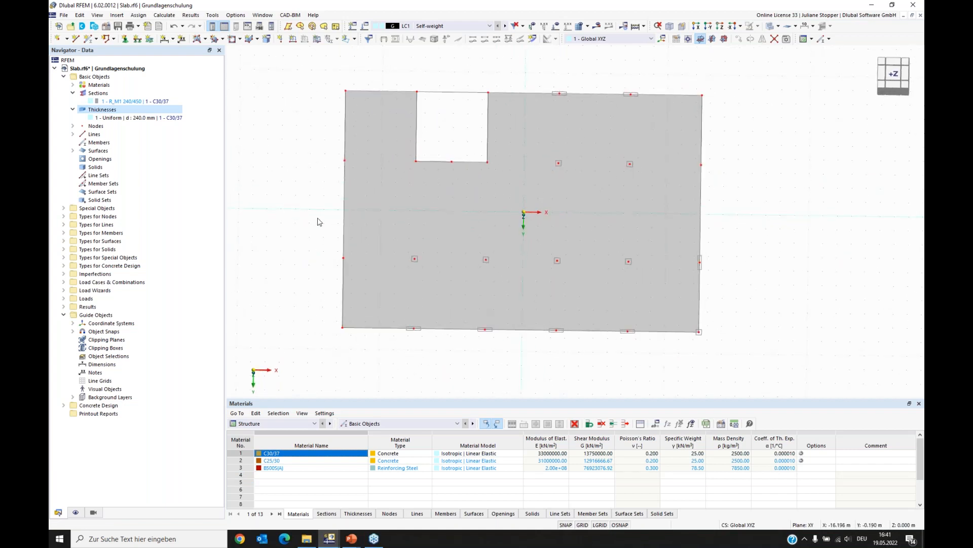
mouse_move(309, 225)
ctrl+middle_down()
mouse_move(319, 196)
mouse_move(314, 210)
ctrl+middle_up()
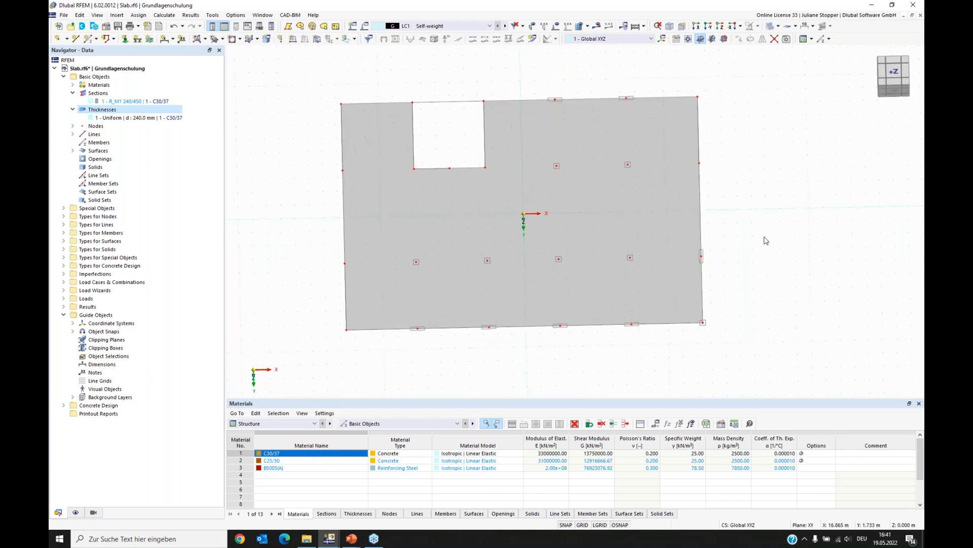
ctrl+middle_drag(372, 346, 391, 299)
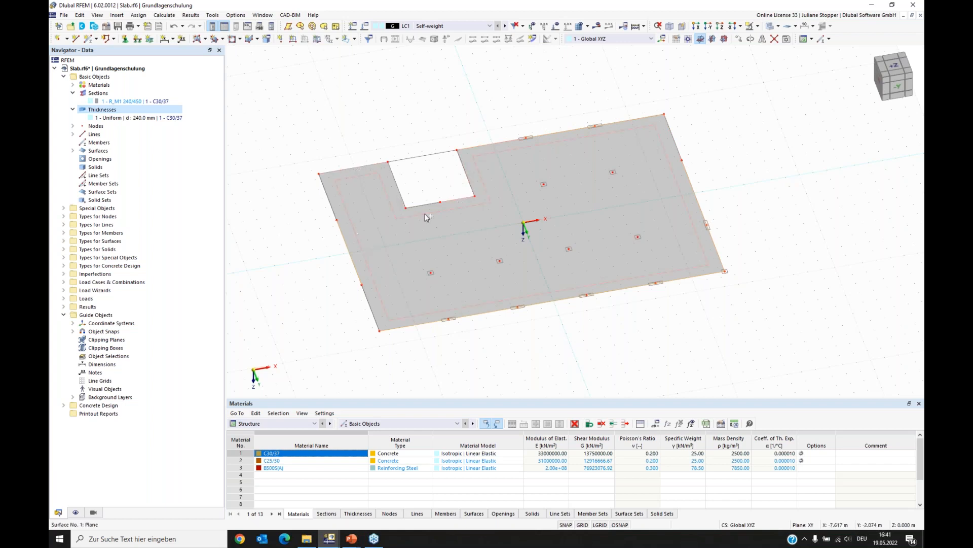
right_click(347, 252)
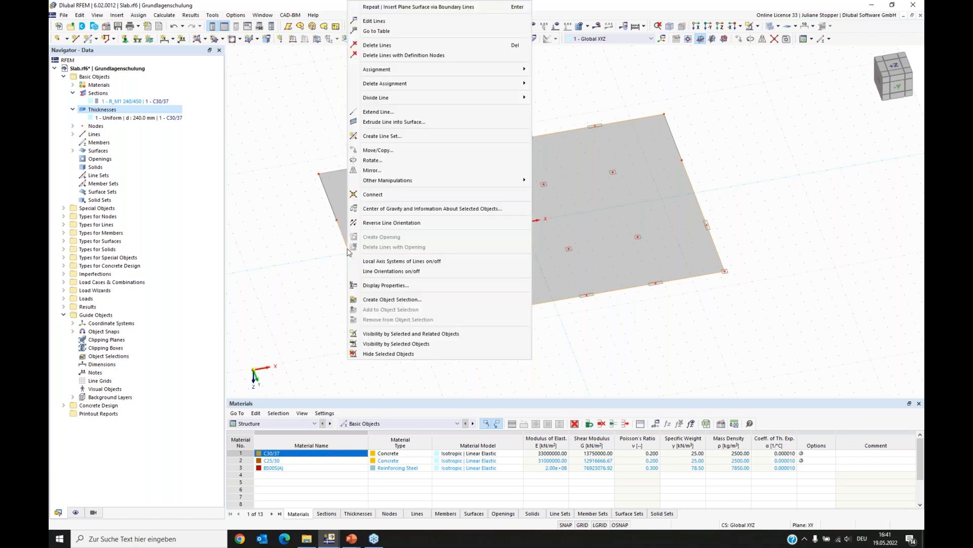
click(376, 26)
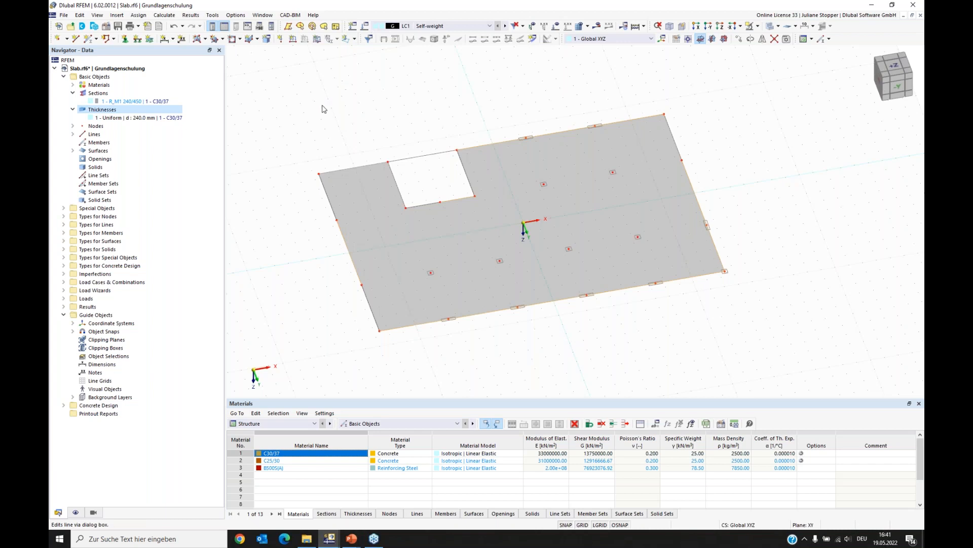
drag(317, 94, 366, 69)
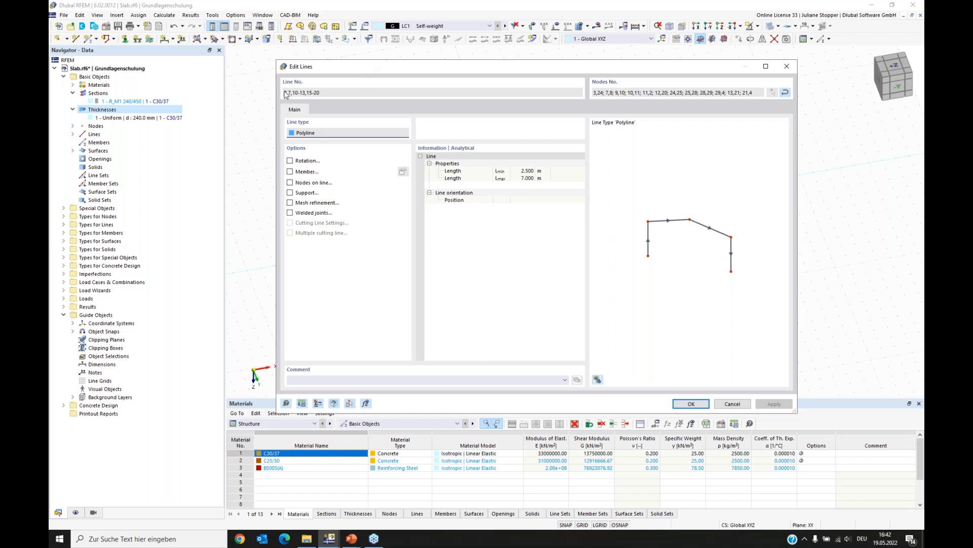
click(289, 173)
click(290, 171)
drag(361, 53, 419, 56)
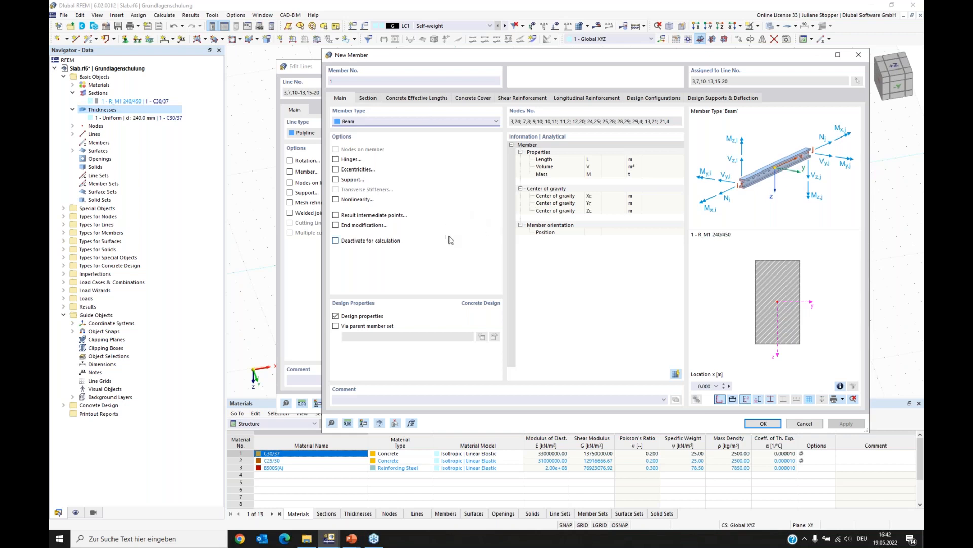
- Set the member type of the new edge member to Rib
click(373, 122)
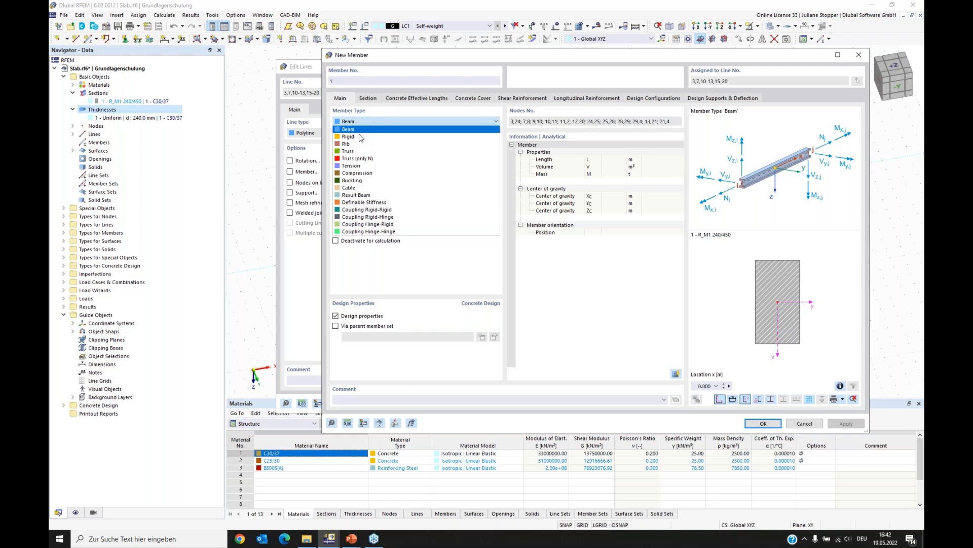
click(348, 144)
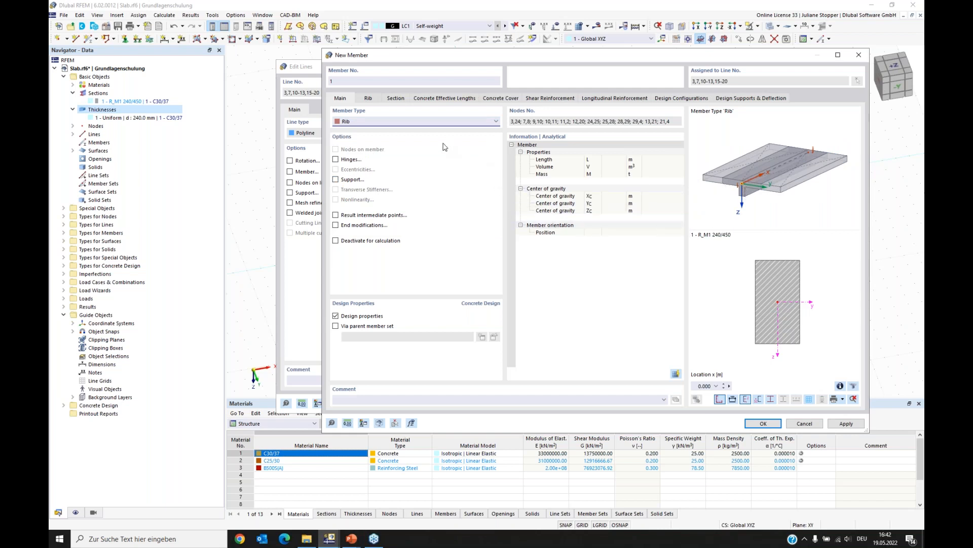
click(355, 122)
click(350, 130)
click(348, 122)
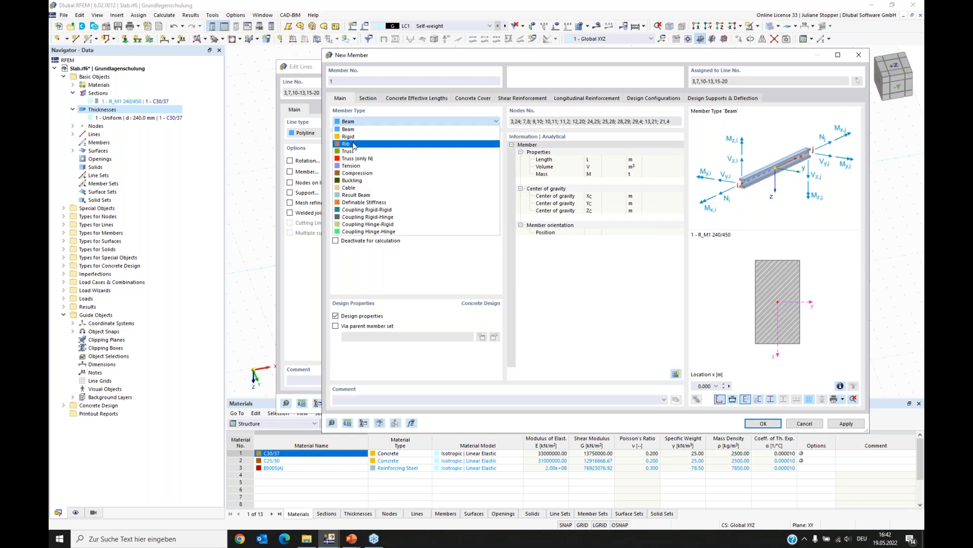
click(352, 138)
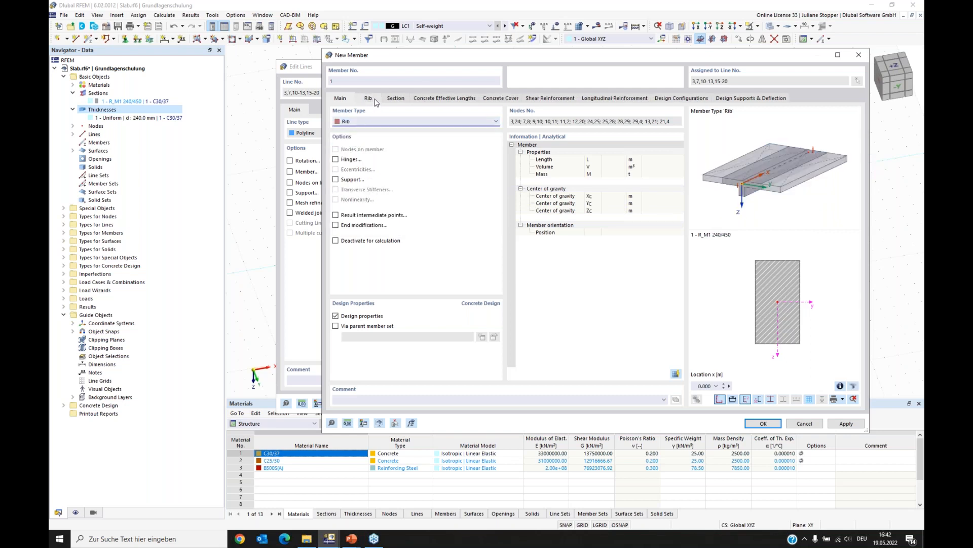
- Set the rib alignment to On +z-side of surface and review the member's section settings
click(375, 100)
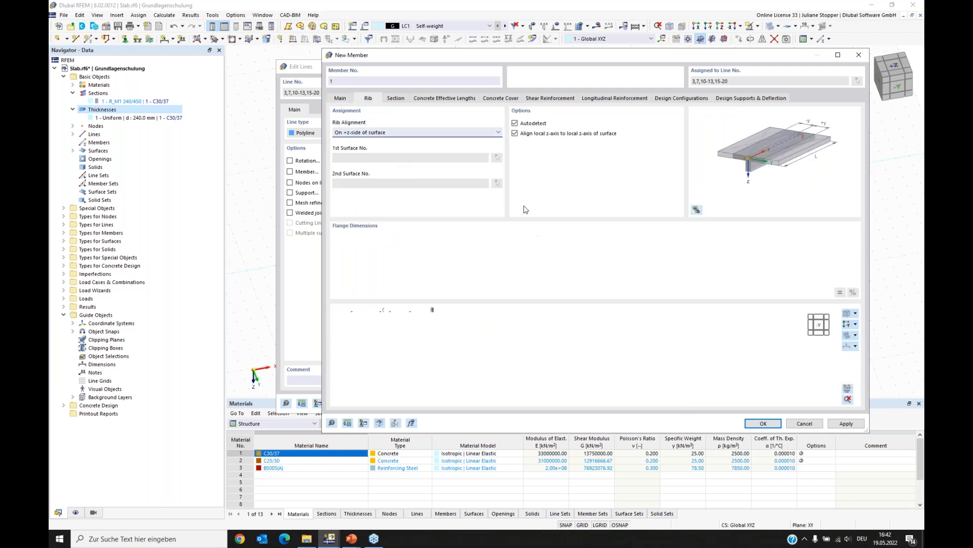
click(404, 135)
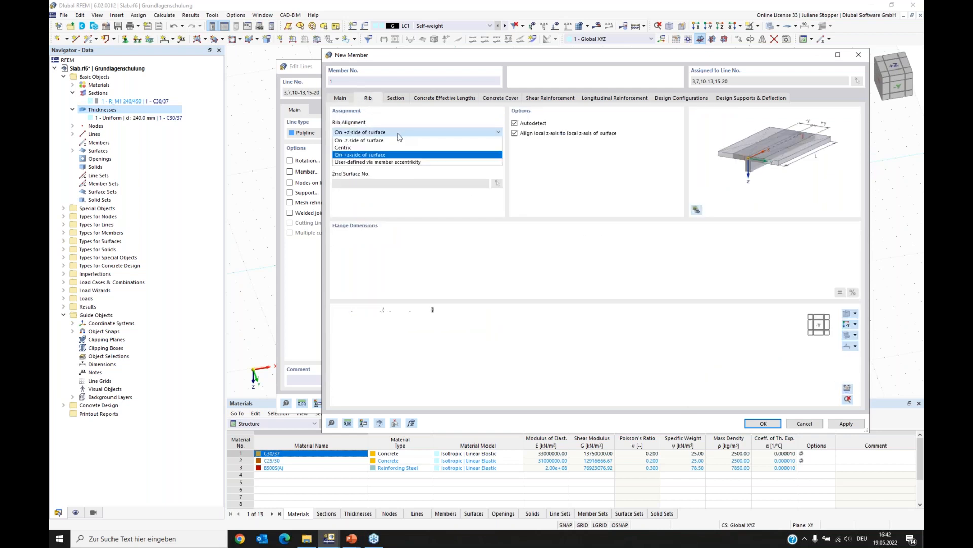
click(379, 141)
click(378, 132)
click(375, 148)
click(389, 135)
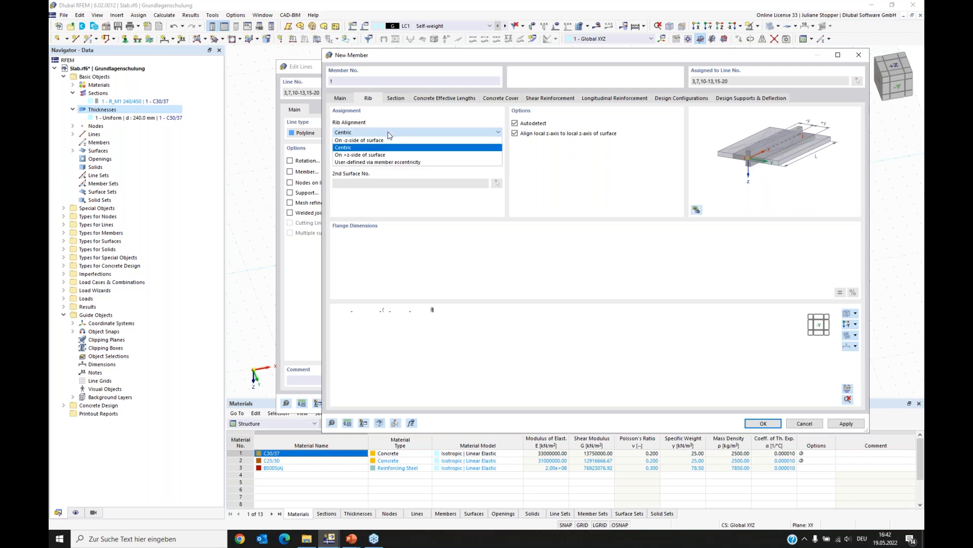
click(373, 156)
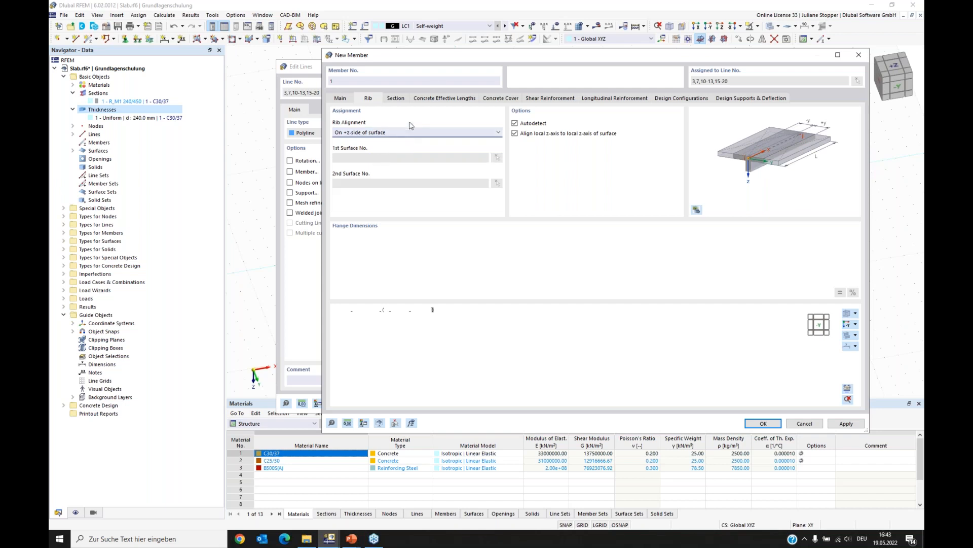
click(396, 98)
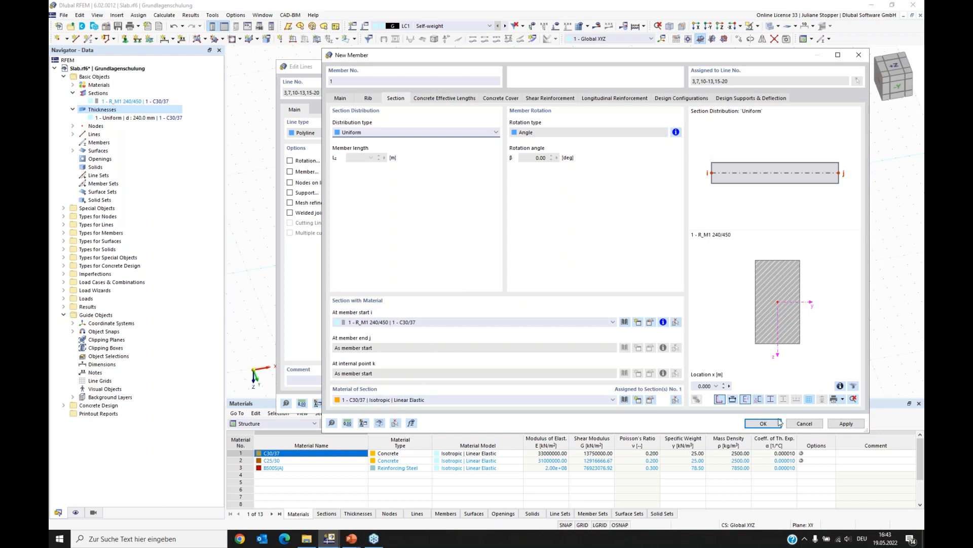
- Disable the member's design properties and confirm both the member and line dialogs
click(349, 98)
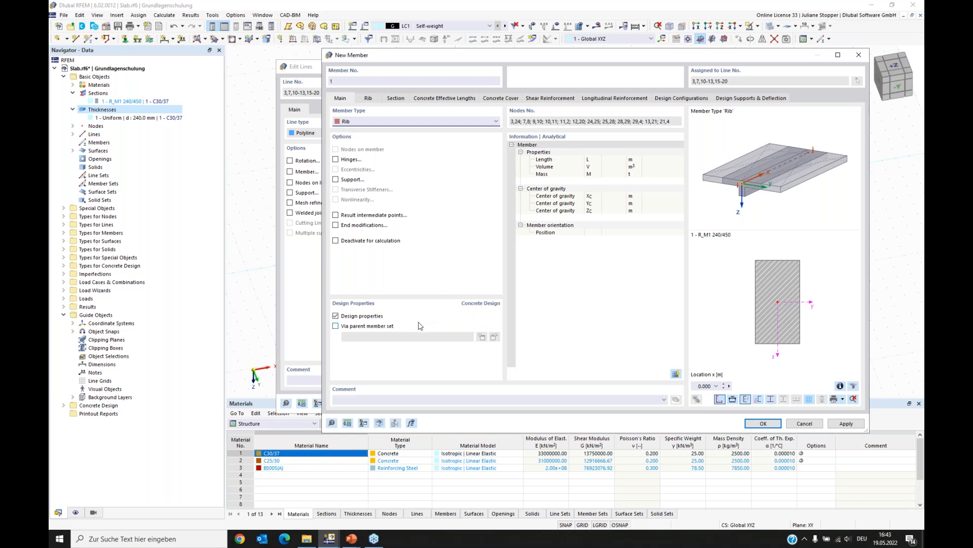
click(335, 315)
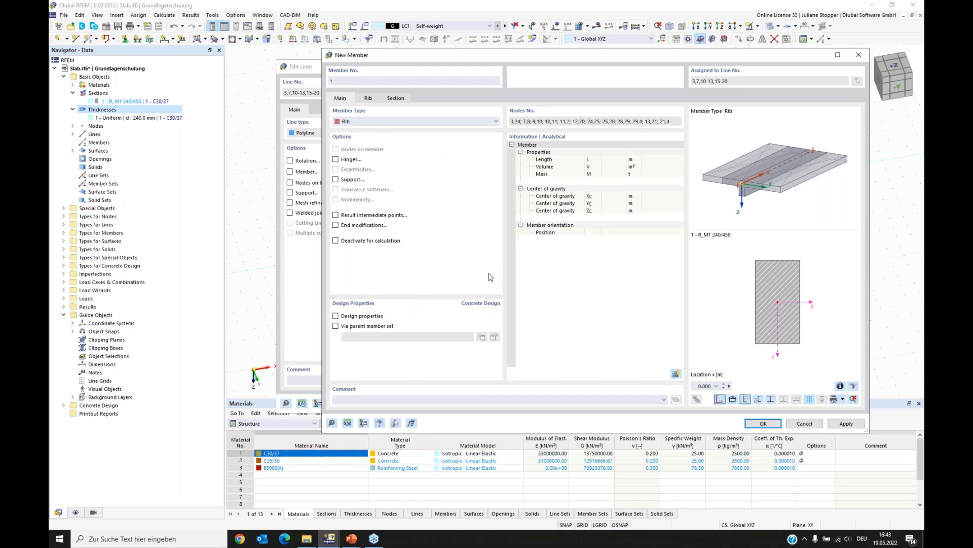
click(763, 423)
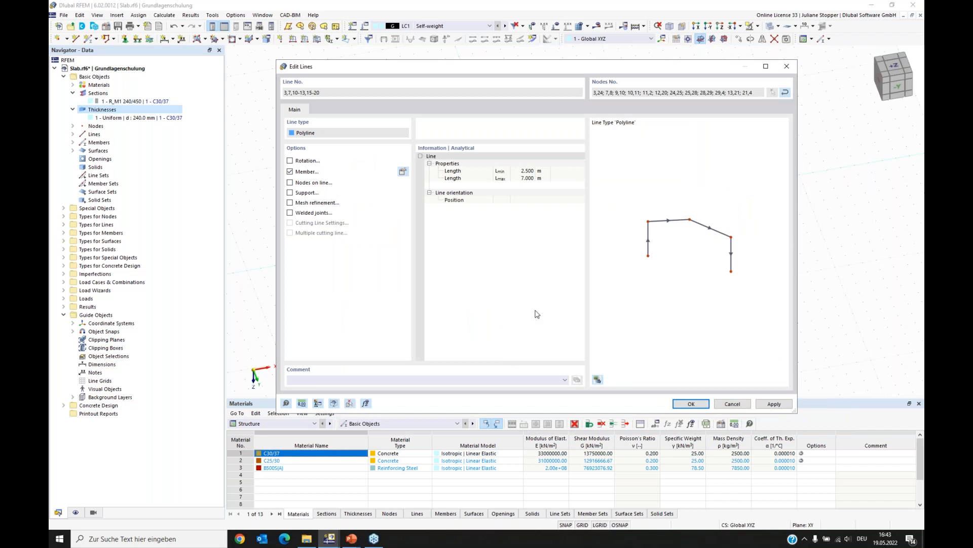
click(691, 405)
- Create a new nodal support and enable stiffness via fictitious column
ctrl+middle_drag(598, 369, 507, 320)
ctrl+middle_drag(481, 335, 728, 336)
ctrl+middle_drag(662, 336, 626, 341)
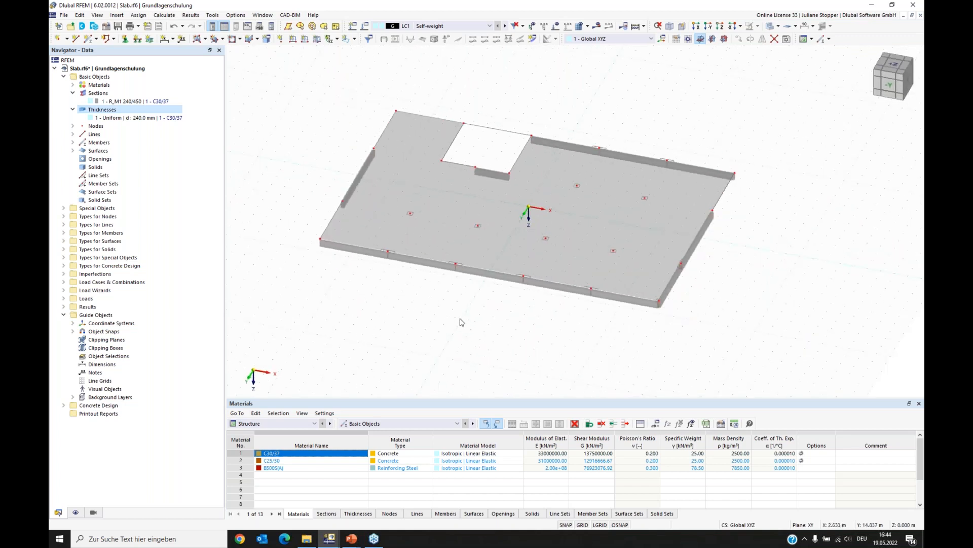
ctrl+middle_drag(463, 321, 444, 278)
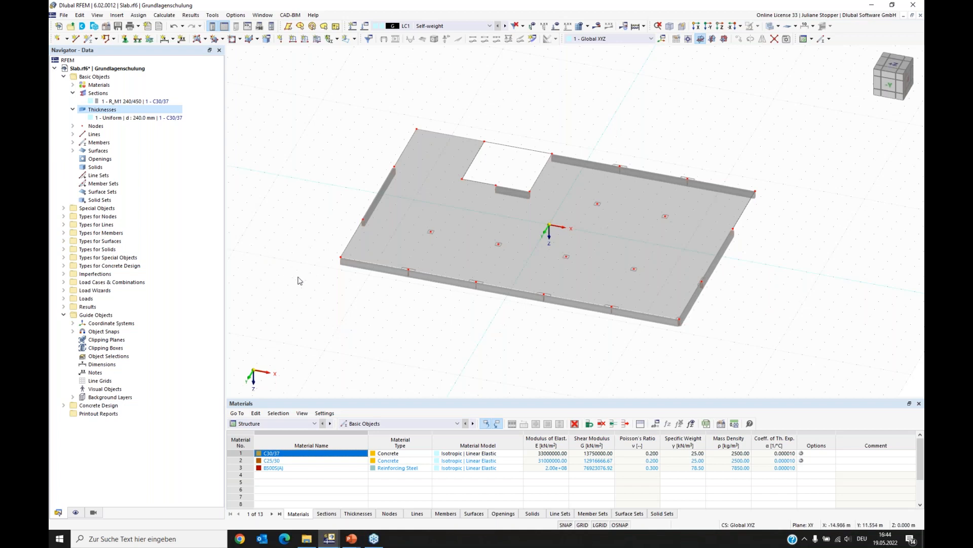
click(64, 216)
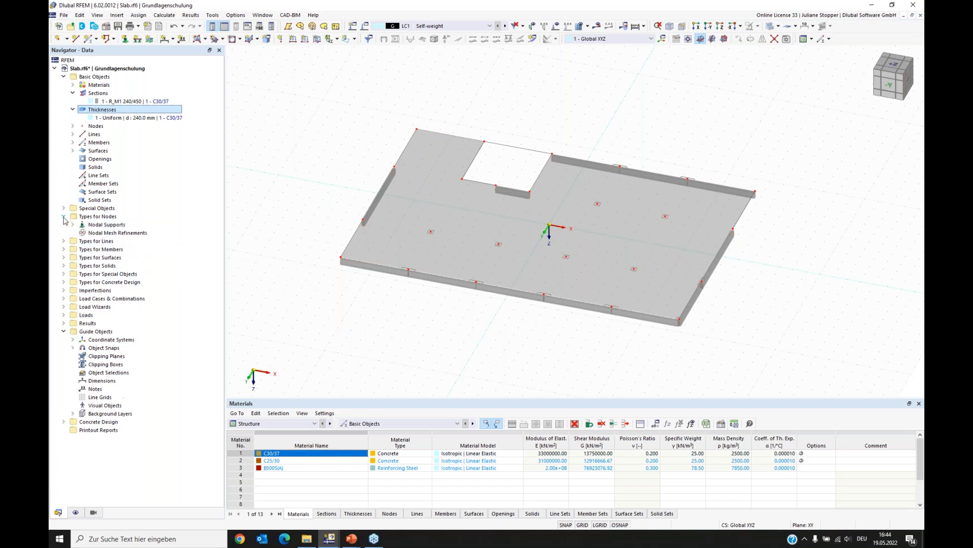
click(102, 226)
right_click(101, 227)
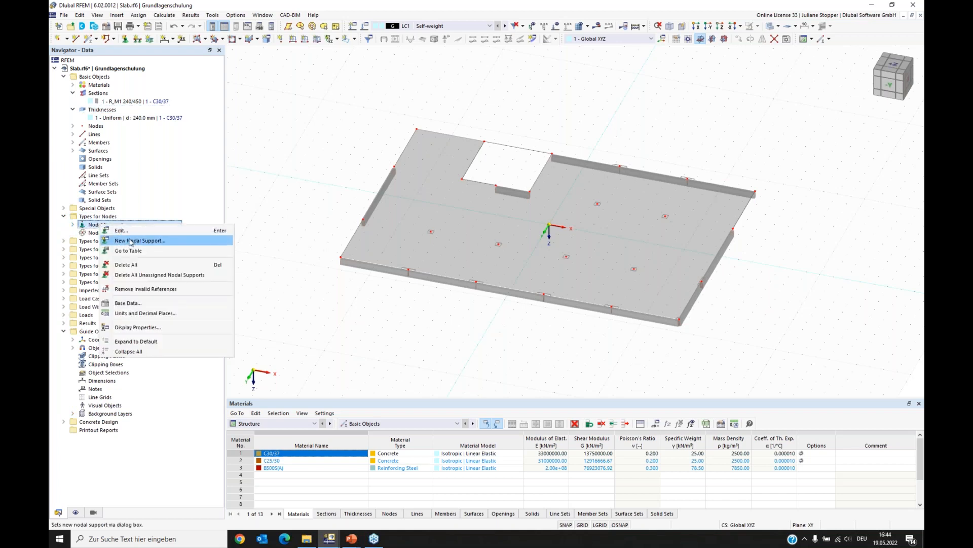
click(132, 242)
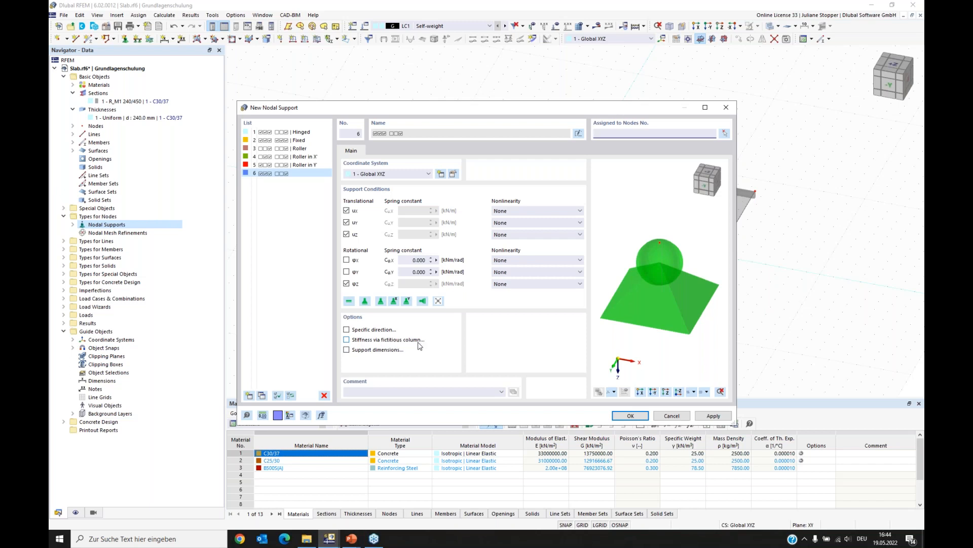
click(347, 340)
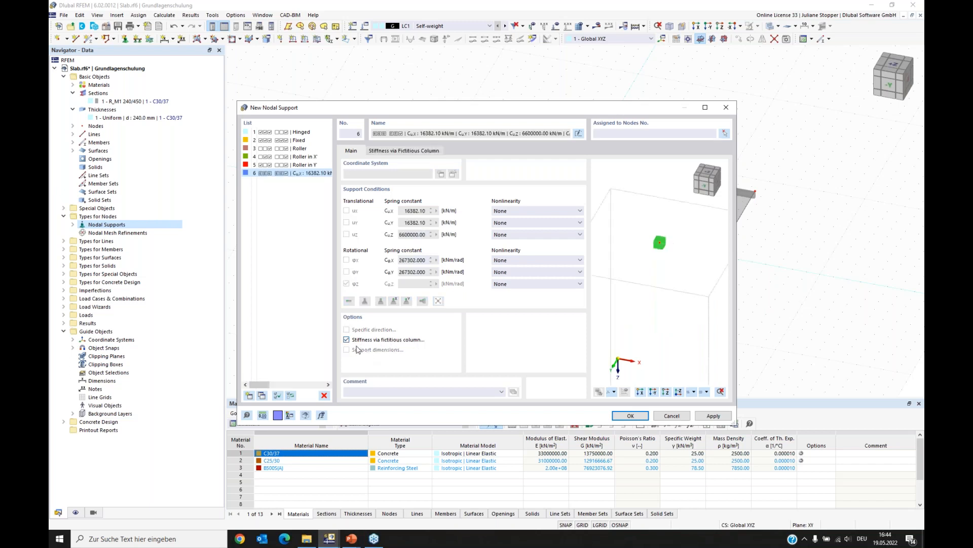
- Set the fictitious column's model of support to Elastic nodal support
click(403, 152)
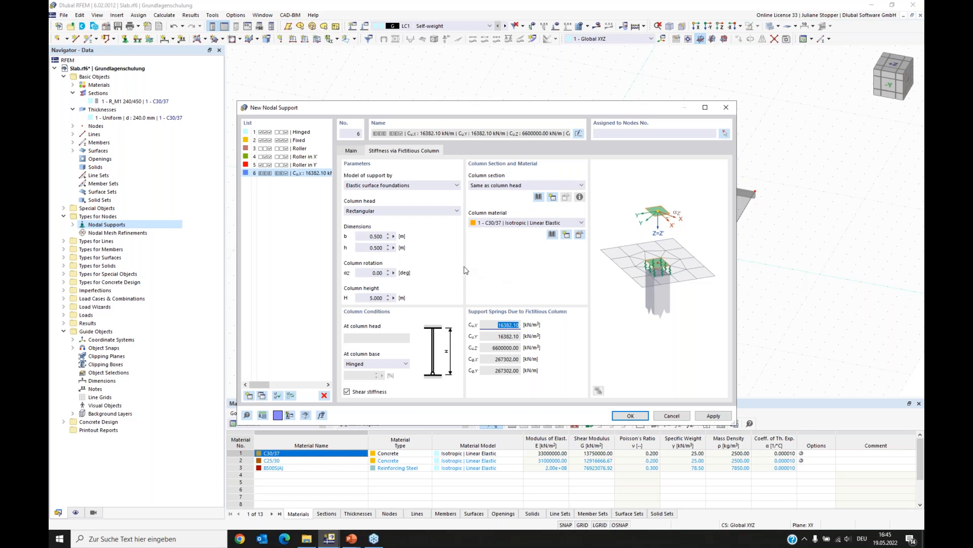
click(416, 188)
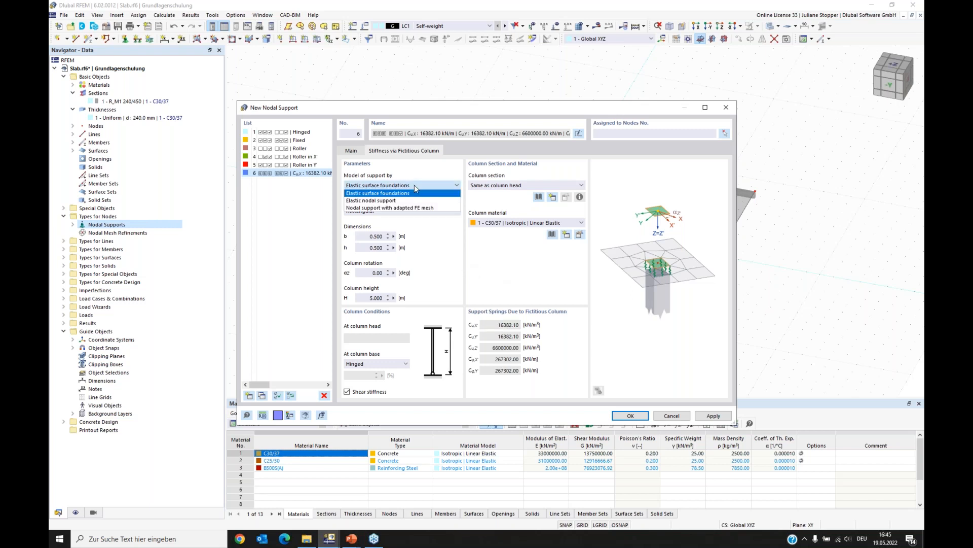
click(363, 201)
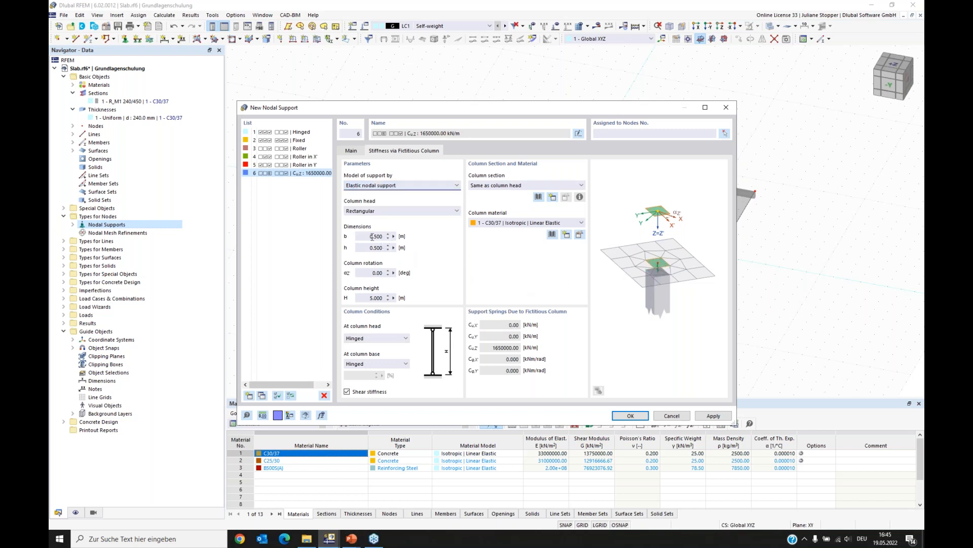
- Set the column head to 0.400 × 0.400 m, column height to 3.250 m, and column material to C25/30
drag(374, 236, 386, 236)
text(40)
drag(375, 247, 394, 247)
text(40)
drag(365, 298, 395, 297)
text(3.250)
click(505, 224)
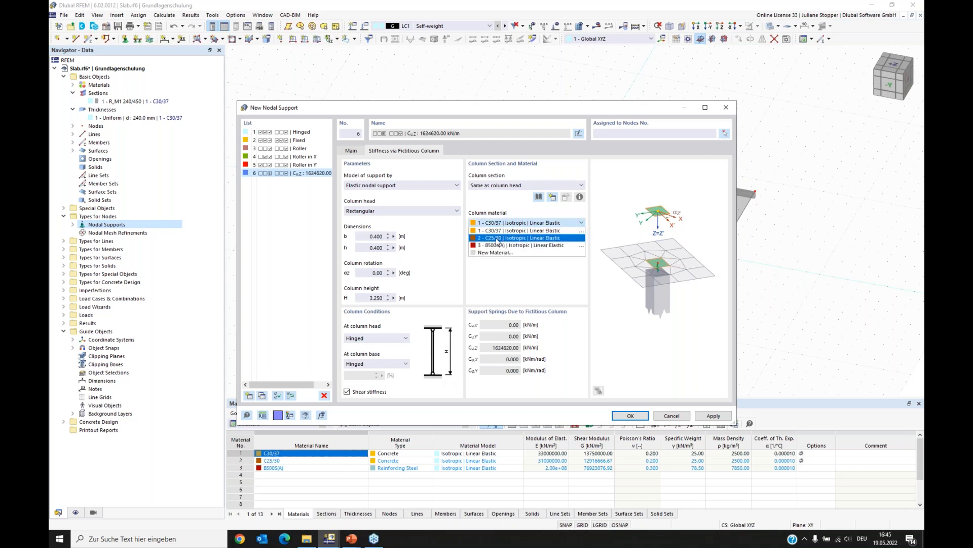
click(498, 238)
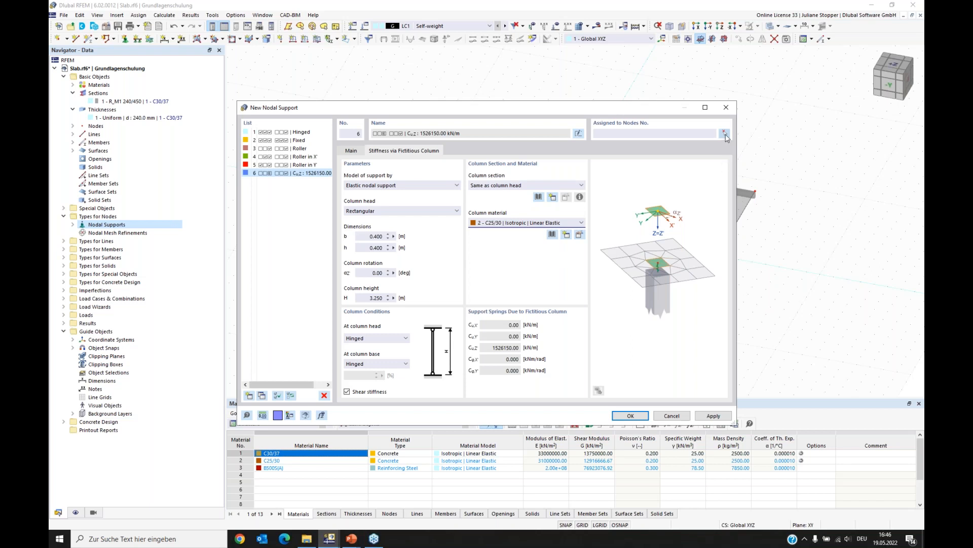
- Assign the column support to the interior slab nodes 4, 16-19, 22 and 23
click(725, 133)
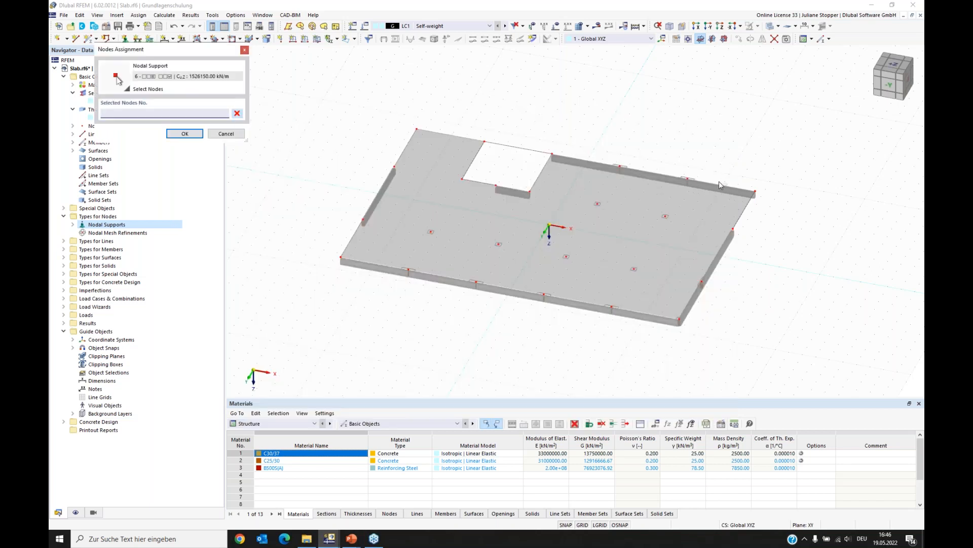
click(431, 232)
click(498, 244)
click(566, 256)
click(666, 216)
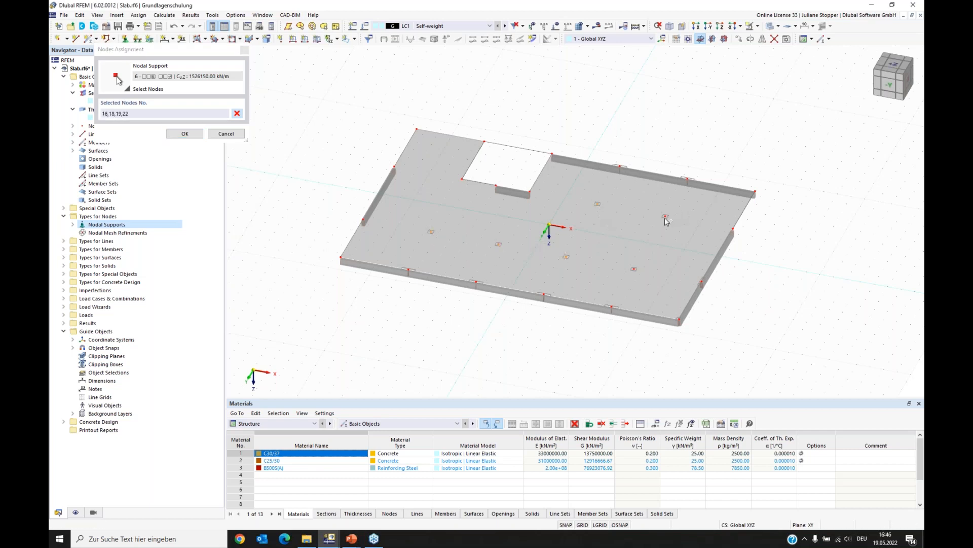
click(633, 269)
click(666, 216)
click(678, 319)
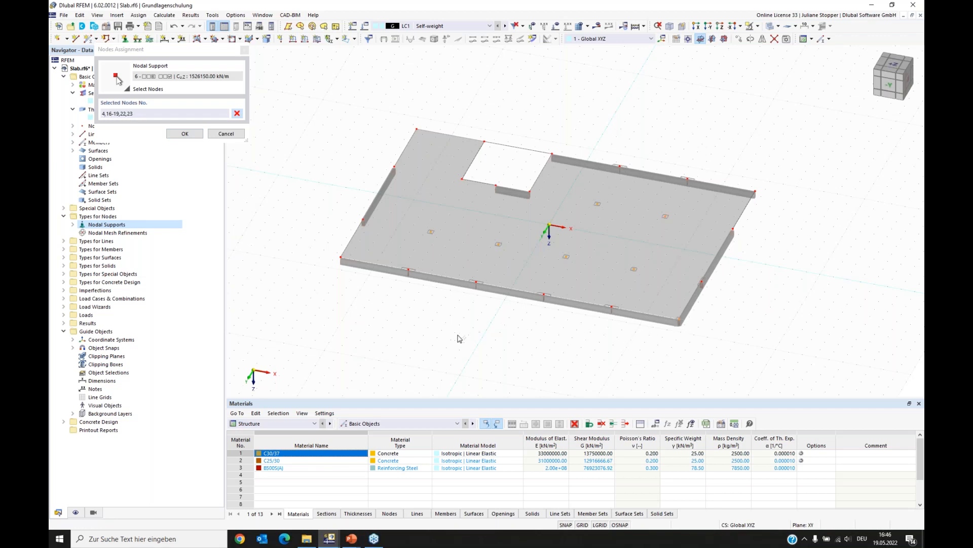
click(185, 135)
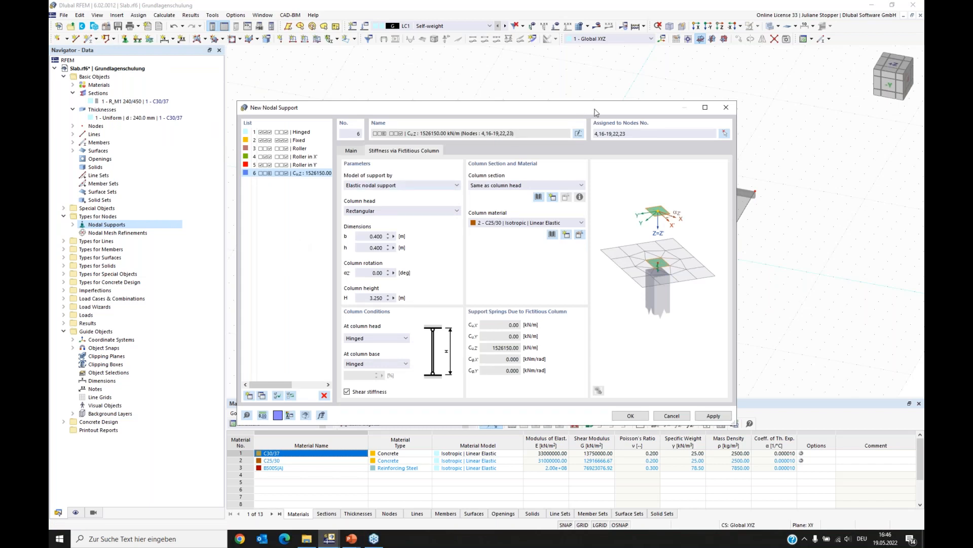
- Delete the predefined nodal supports 1 to 5 from the support list
drag(592, 108, 409, 100)
click(527, 409)
drag(307, 98, 232, 118)
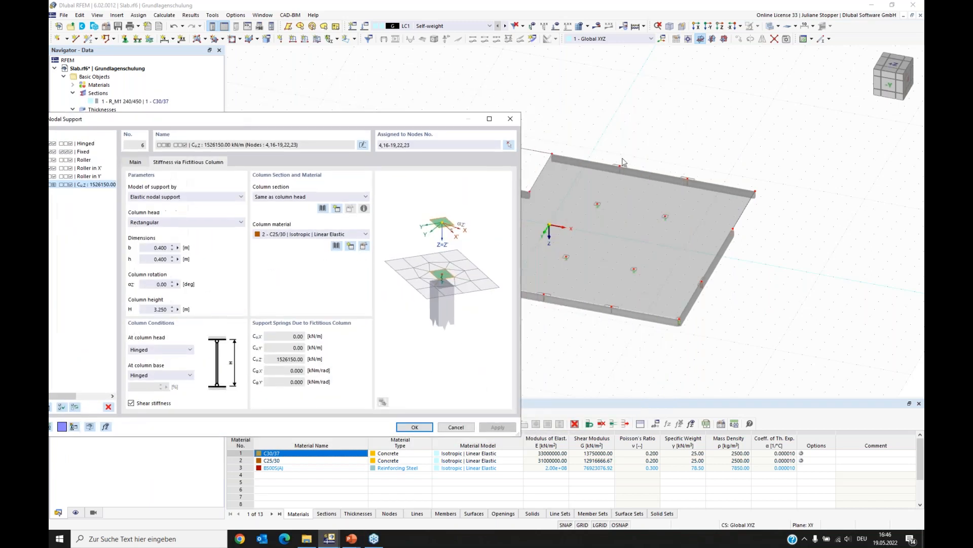
drag(381, 123, 538, 112)
click(239, 166)
shift+click(227, 135)
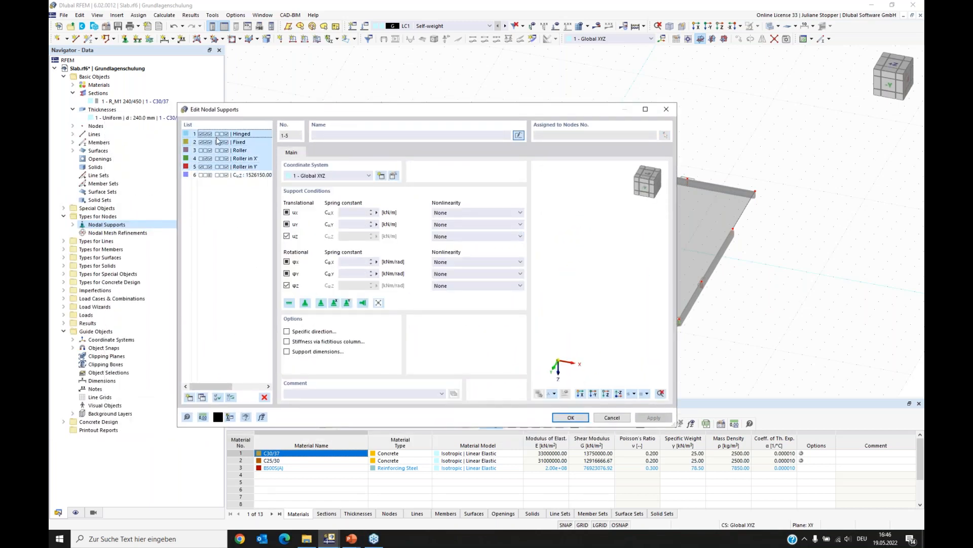
click(265, 397)
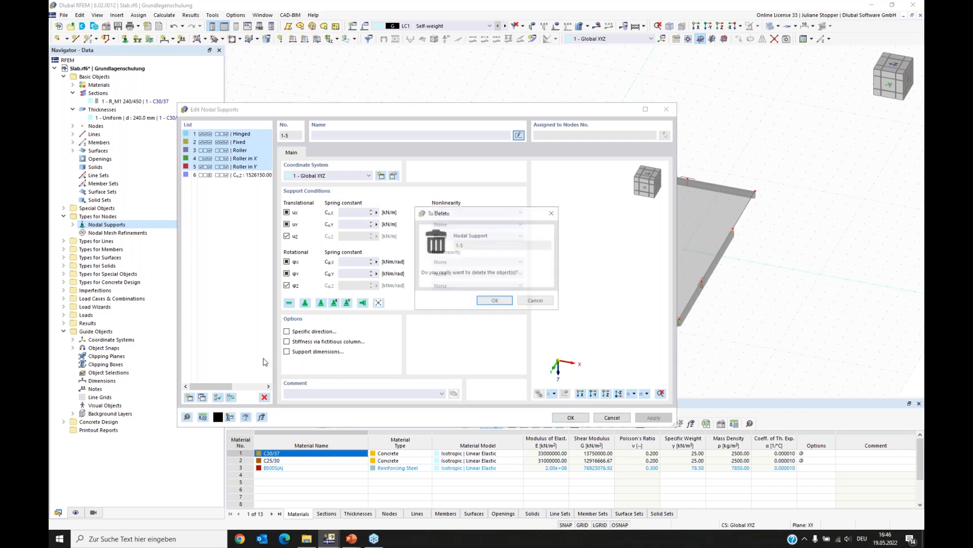
click(495, 300)
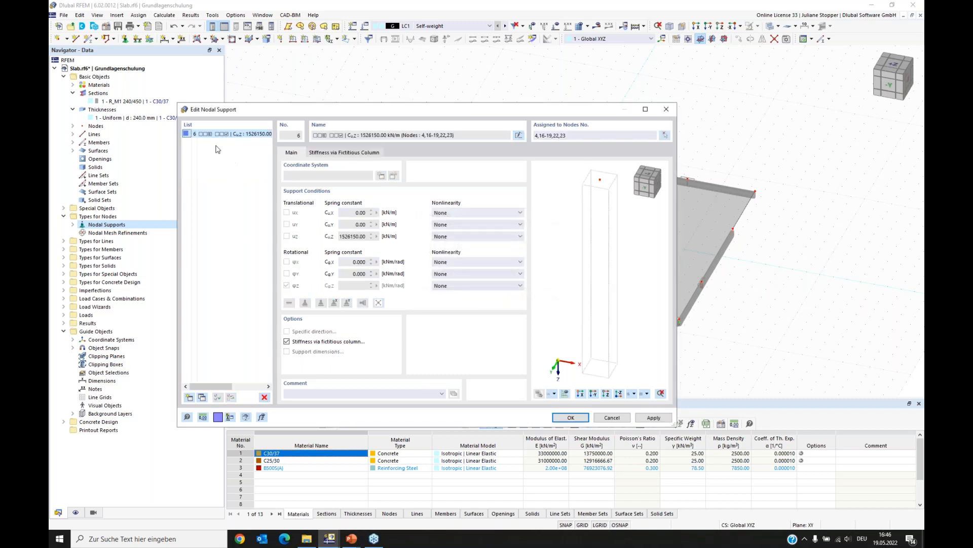
- Copy support 6 into a new support 7 and set its column head to 1.000 × 0.250 m
click(242, 136)
click(202, 399)
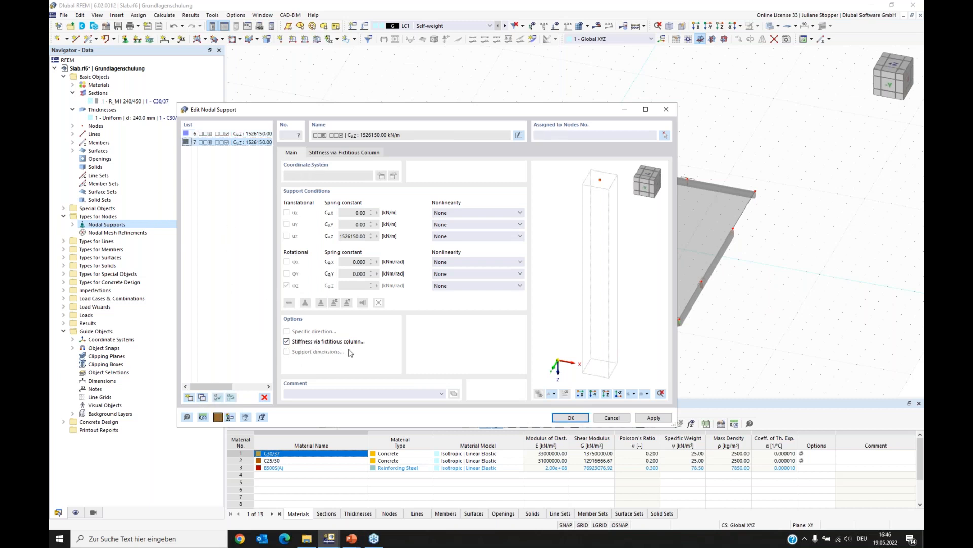
click(355, 152)
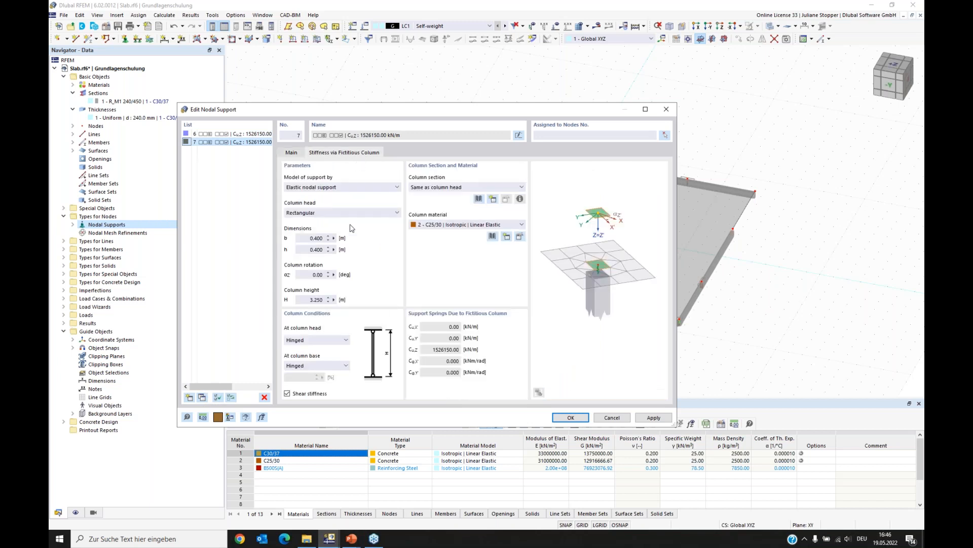
drag(300, 238, 348, 239)
text(1)
key(Tab)
text(0)
click(351, 538)
click(342, 500)
- Assign nodal support 7 to the edge nodes 10, 11, 24, 25, 28 and 29
click(666, 137)
click(620, 167)
click(688, 179)
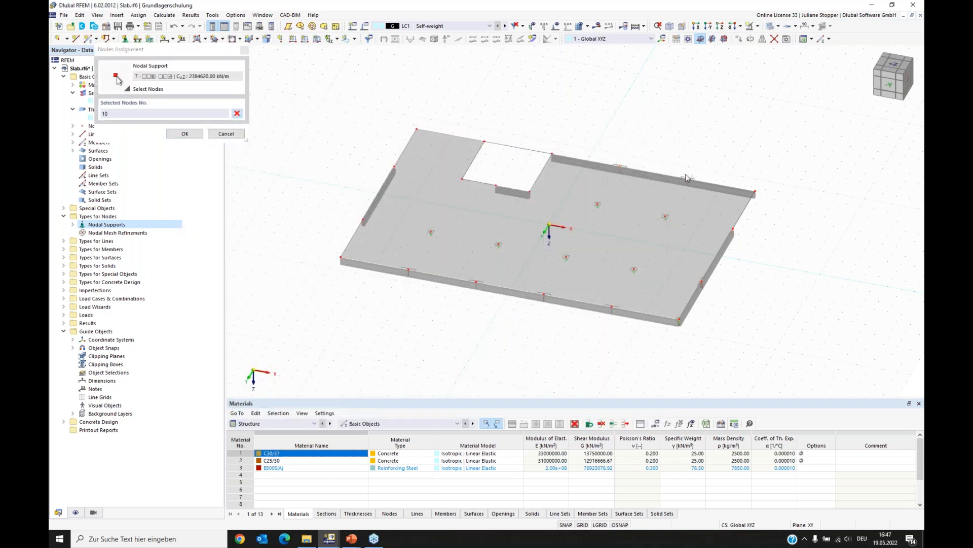
click(612, 309)
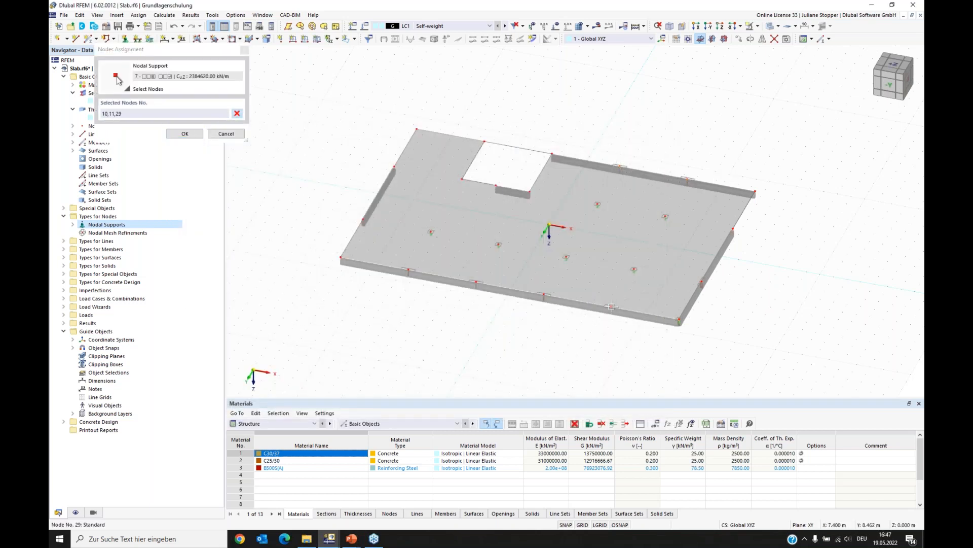
click(545, 295)
click(476, 282)
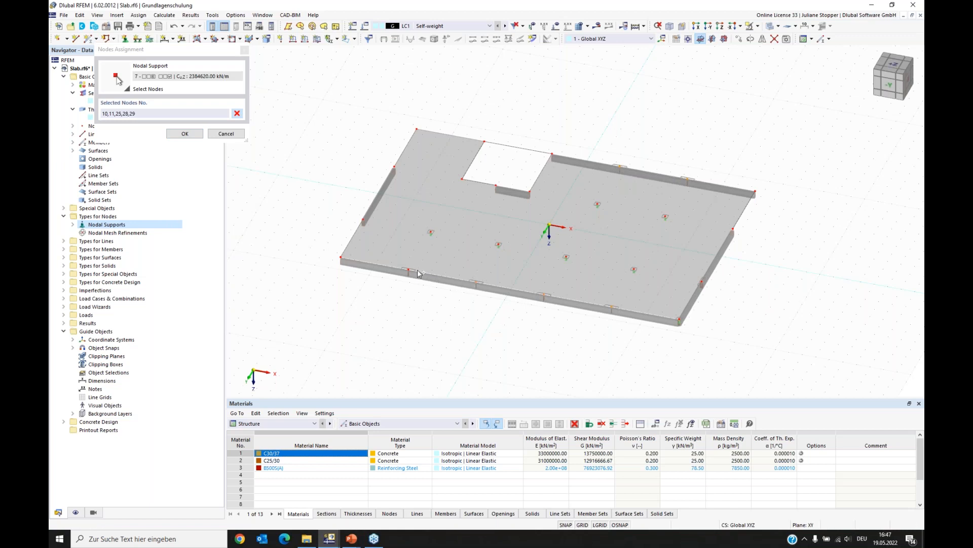
click(408, 270)
click(185, 134)
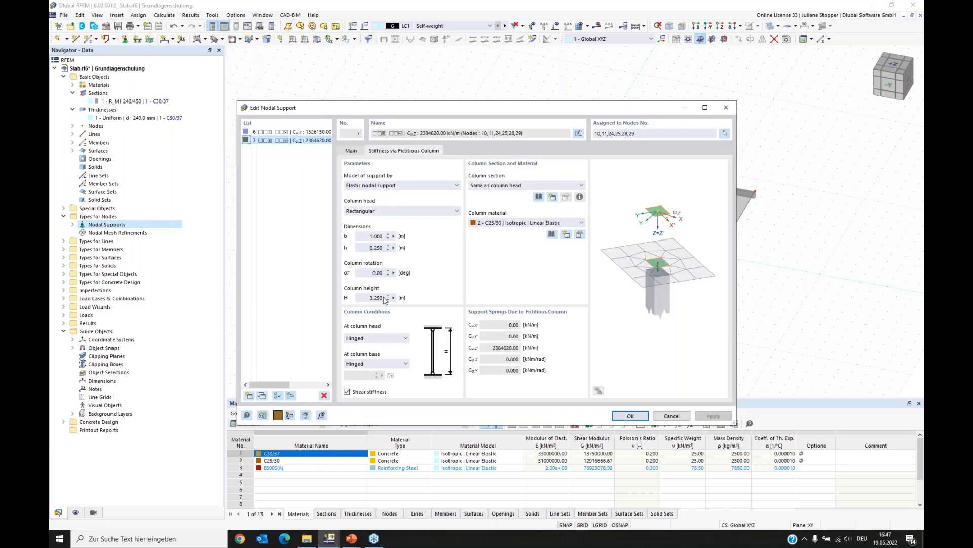
- Copy support 7 into a new support 8 and set its column head to 0.250 × 1.000 m
click(263, 396)
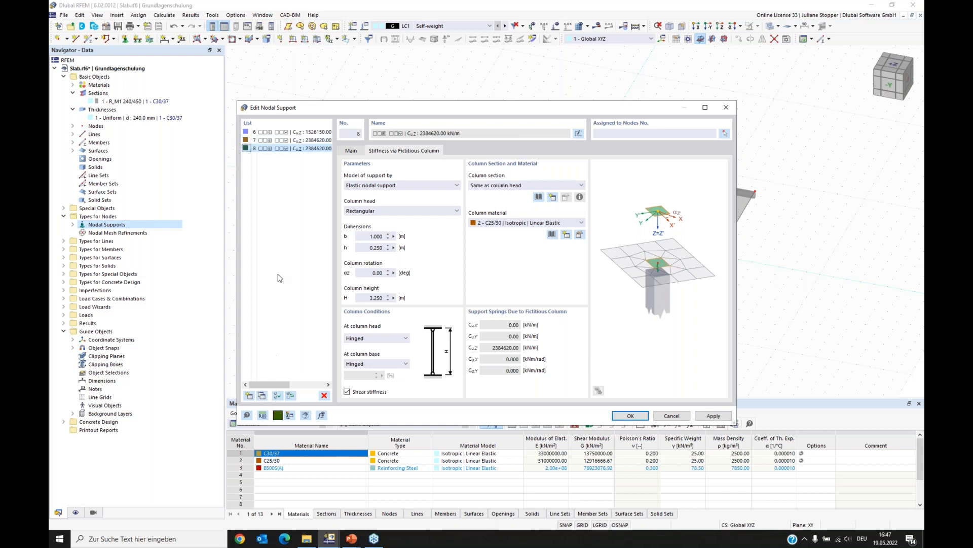
drag(364, 239, 400, 233)
text(0.)
drag(367, 249, 399, 249)
text(1)
click(373, 272)
- Assign support 8 to node 21 and close the nodal support dialog
click(725, 132)
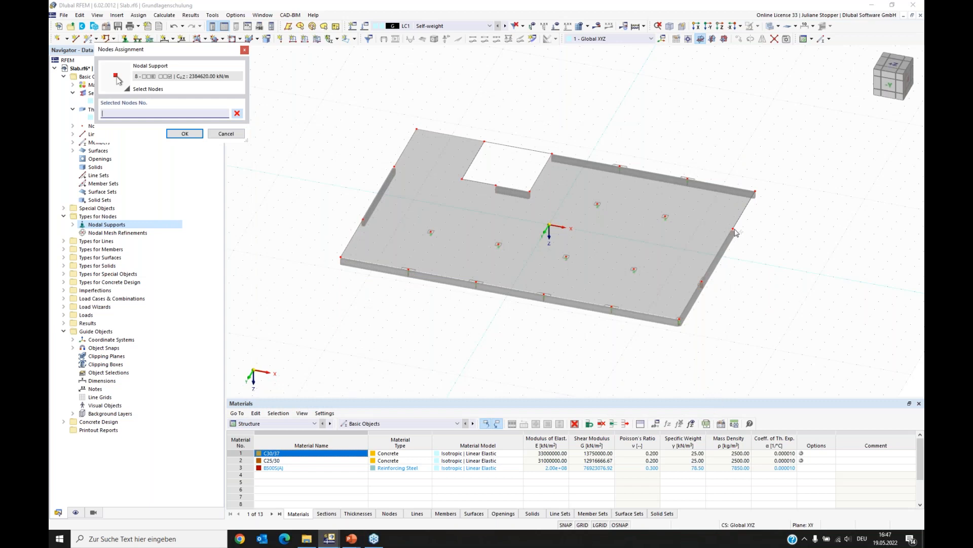
click(702, 282)
click(188, 134)
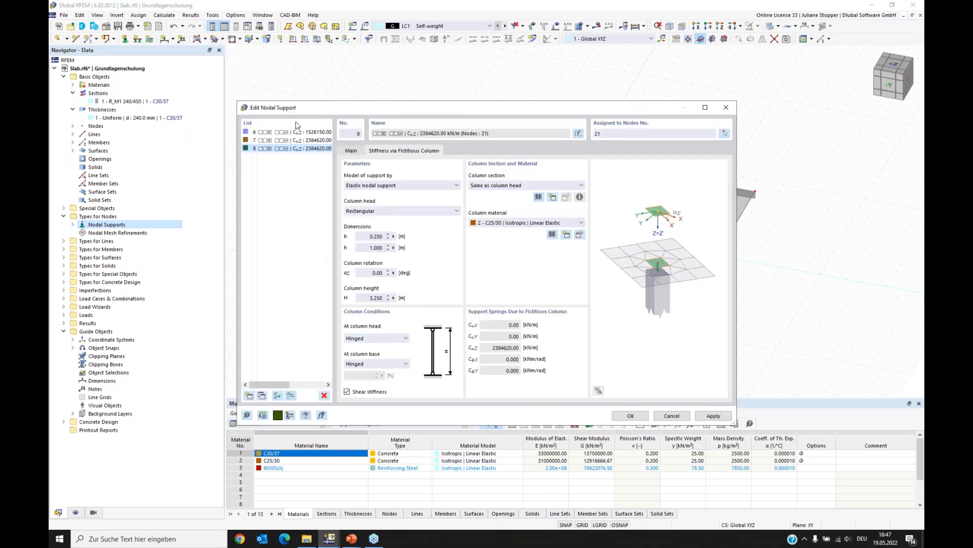
drag(576, 110, 614, 166)
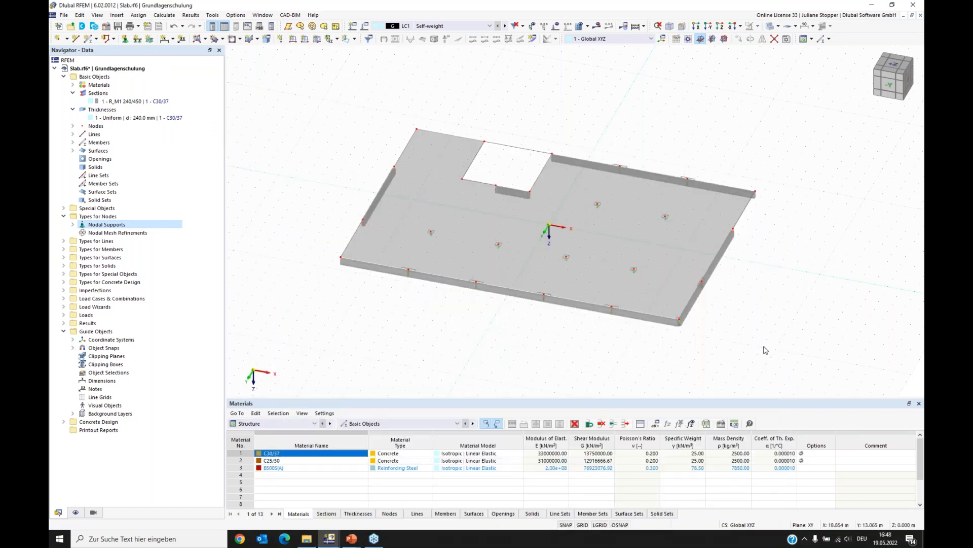
- Inspect the nodal supports around the slab in wireframe display from several angles
ctrl+middle_drag(755, 348, 726, 335)
scroll(534, 278, up, 4)
scroll(534, 278, up, 2)
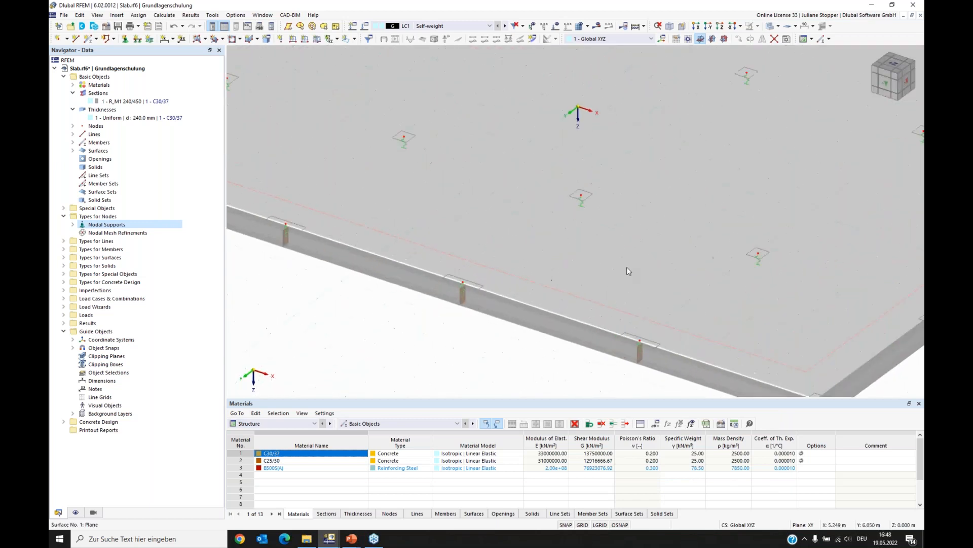
click(780, 28)
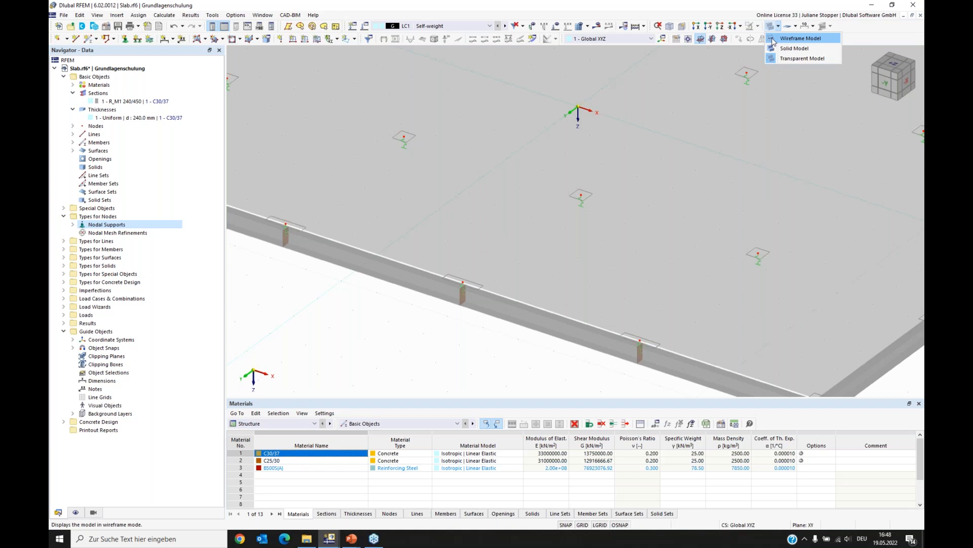
click(772, 42)
scroll(642, 203, down, 3)
ctrl+middle_drag(560, 214, 514, 265)
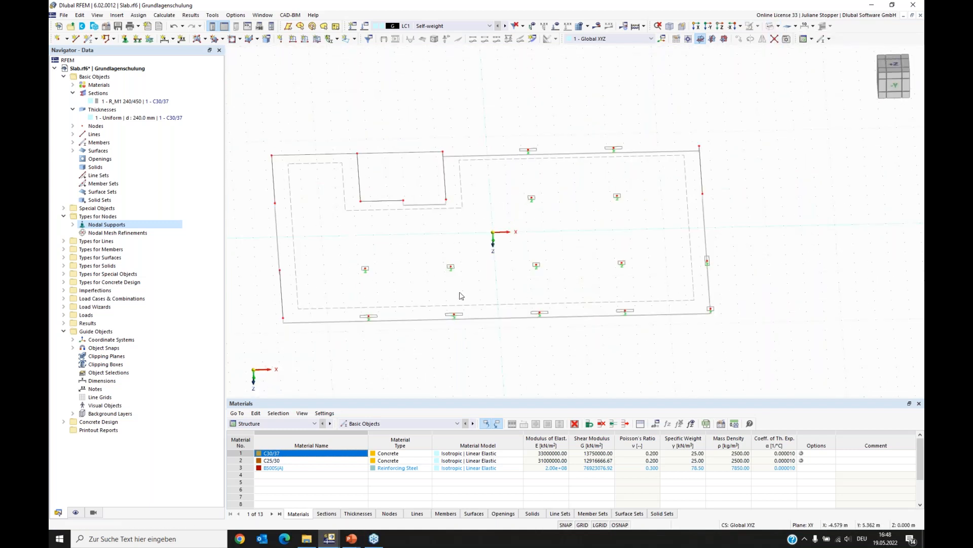
ctrl+drag(706, 306, 588, 277)
scroll(612, 279, up, 4)
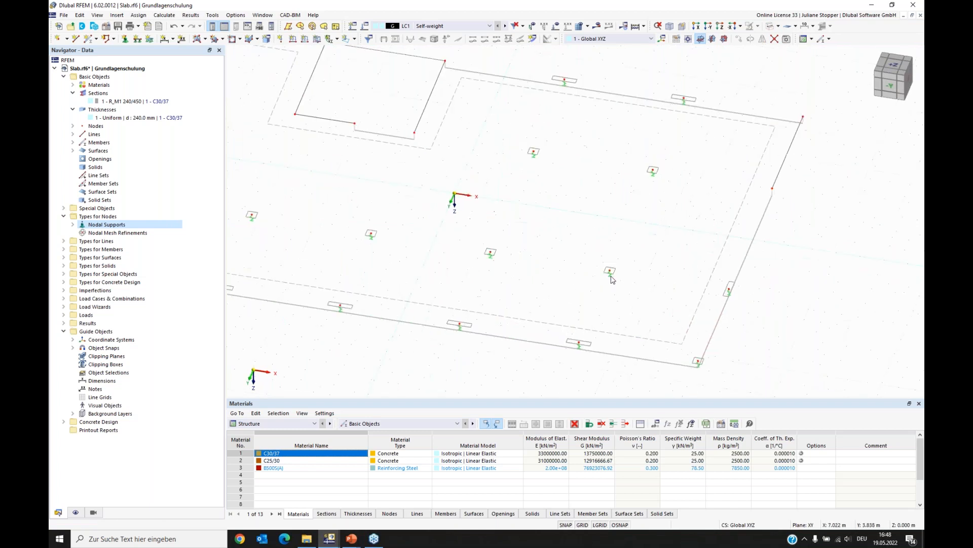
scroll(615, 279, down, 4)
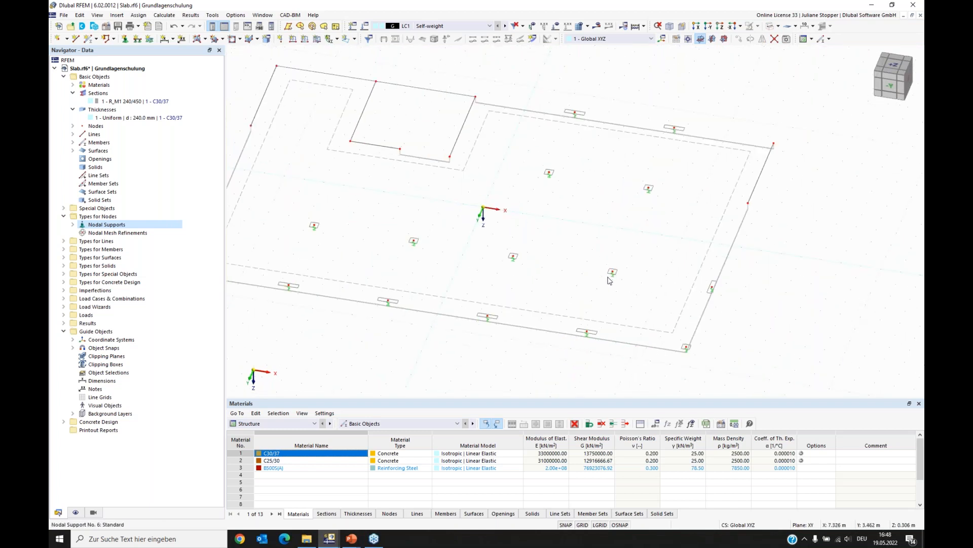
right_click(549, 173)
drag(567, 268, 590, 268)
click(435, 385)
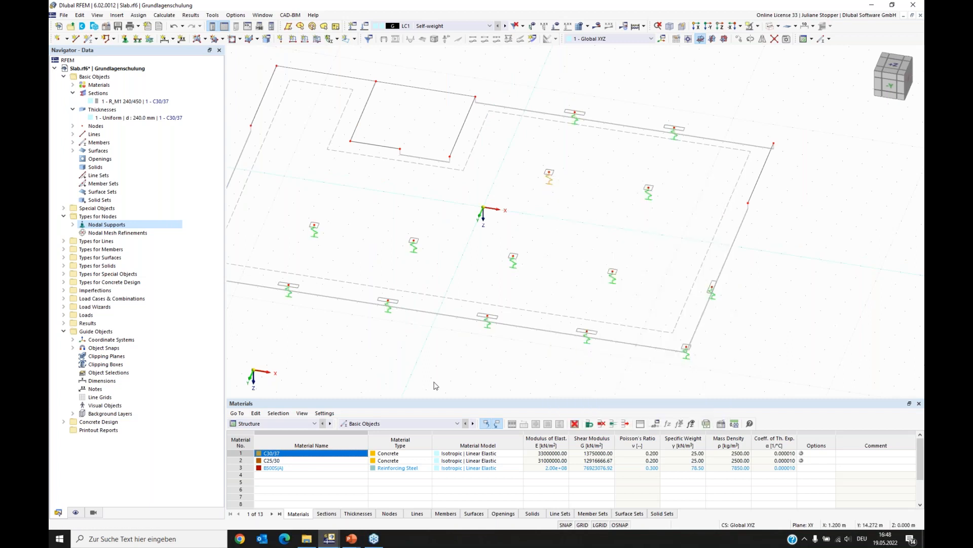
click(670, 28)
ctrl+middle_drag(389, 282, 474, 296)
middle_drag(608, 317, 566, 314)
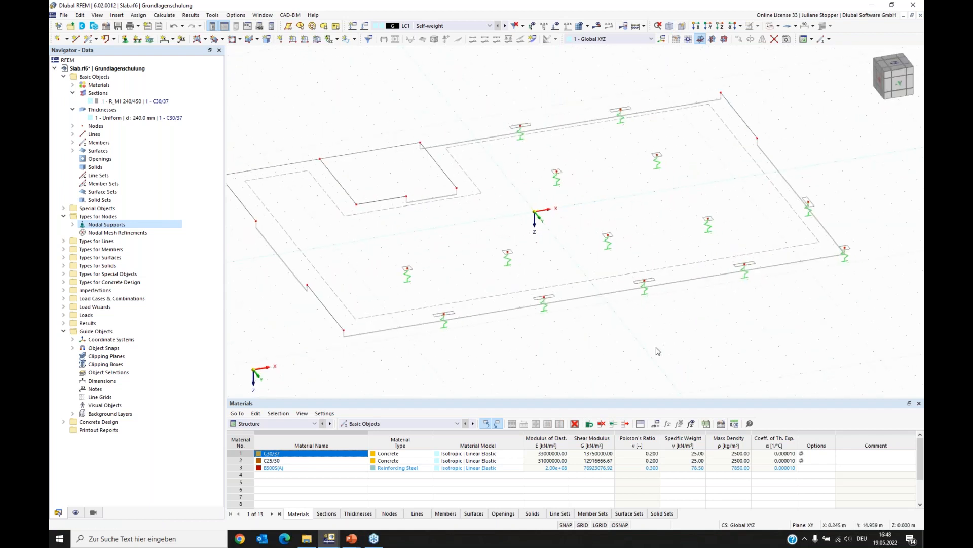
ctrl+middle_drag(649, 351, 503, 331)
middle_drag(377, 311, 385, 309)
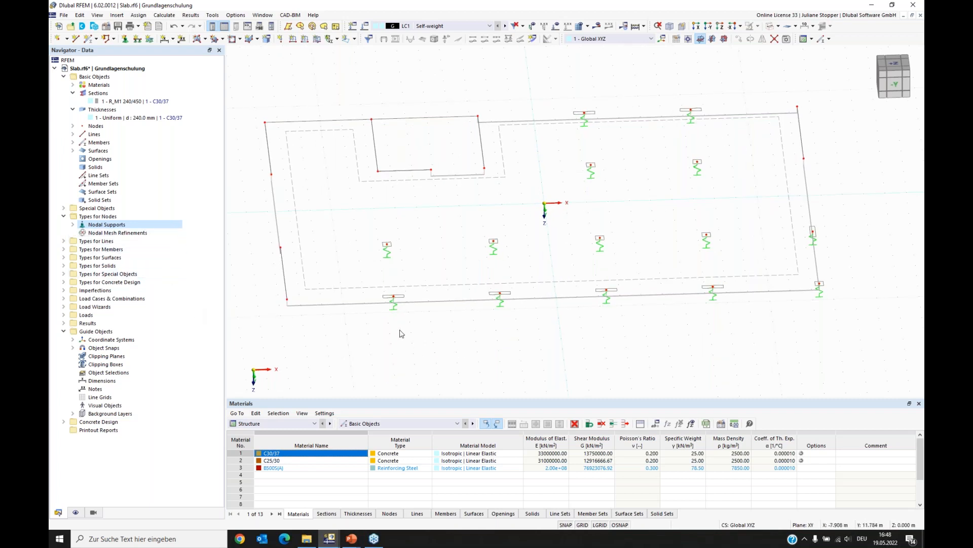
ctrl+middle_drag(603, 338, 554, 332)
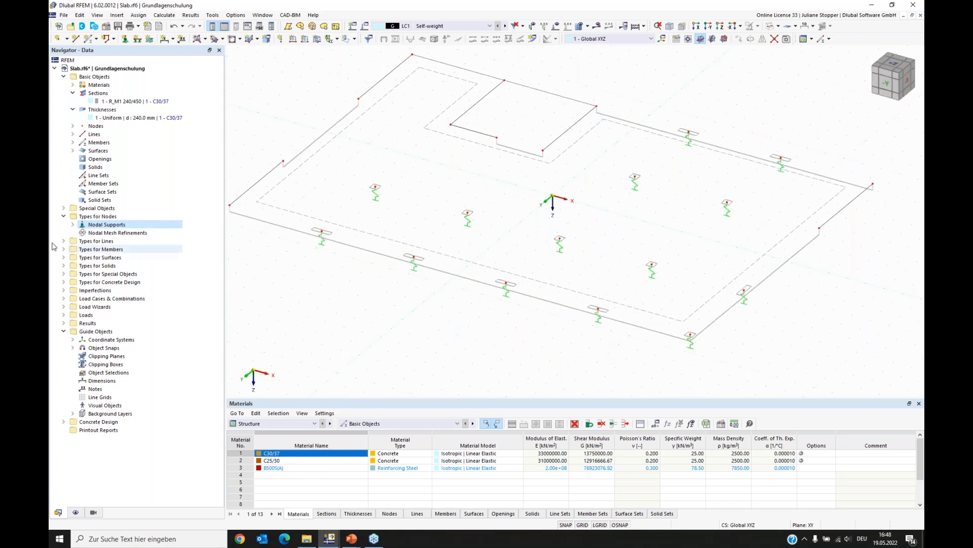
- Create a new line support in the local xyz system with stiffness via fictitious wall enabled
click(63, 217)
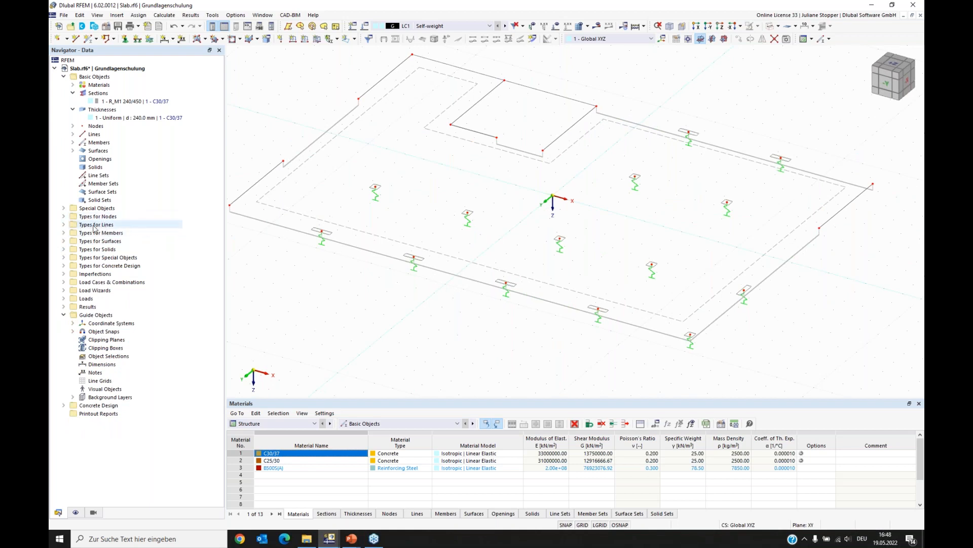
click(64, 225)
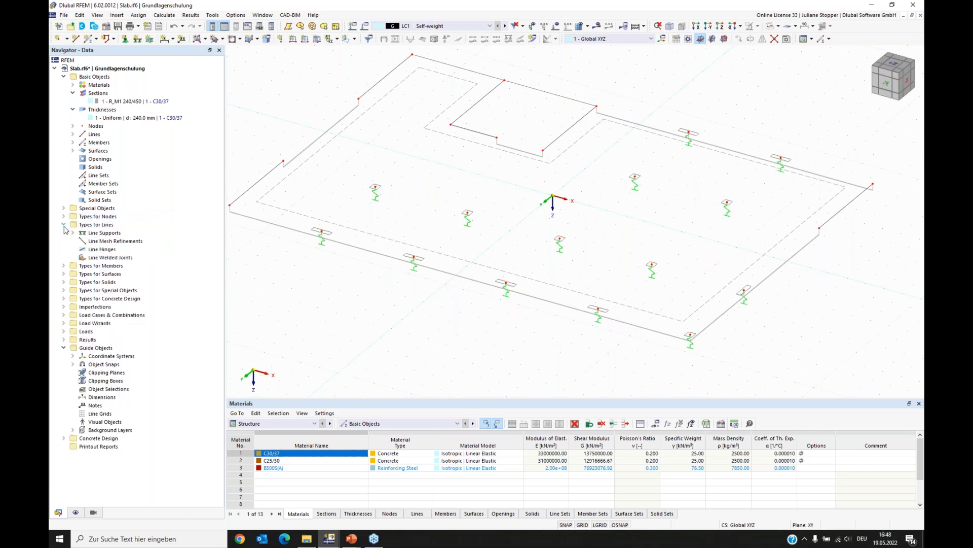
right_click(97, 237)
click(126, 251)
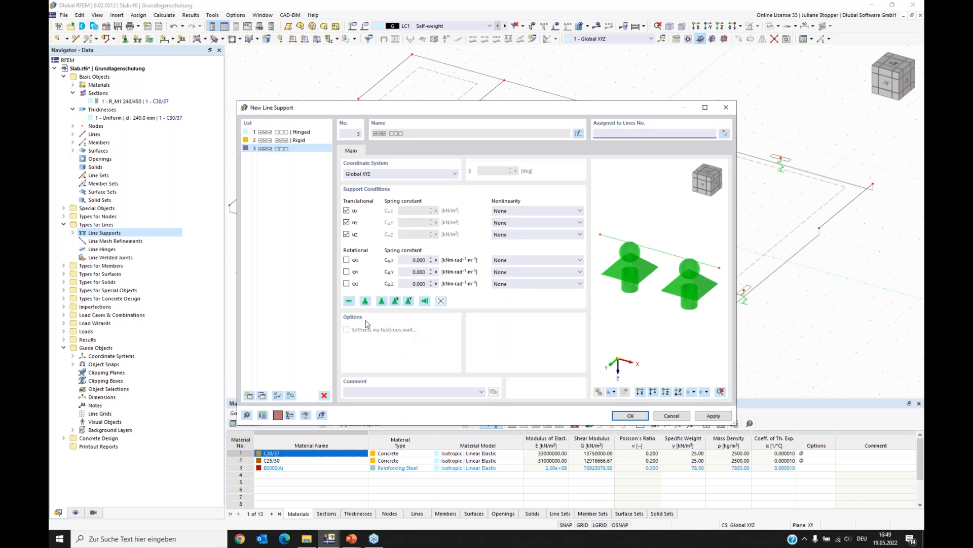
click(373, 173)
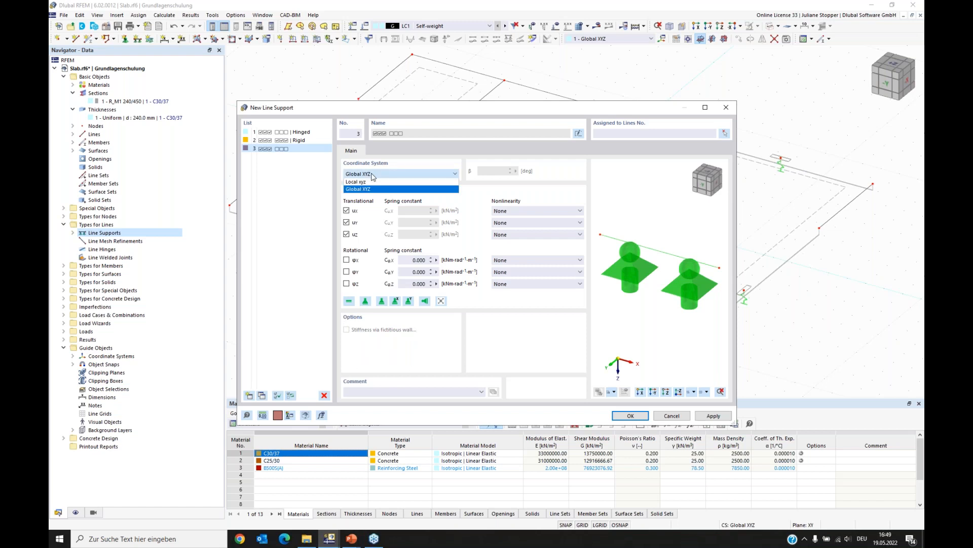
click(367, 183)
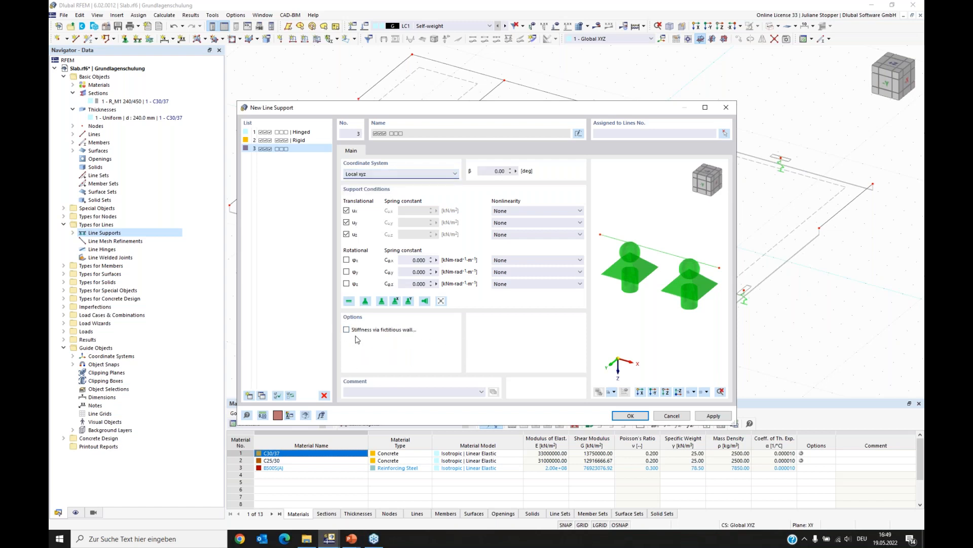
click(347, 329)
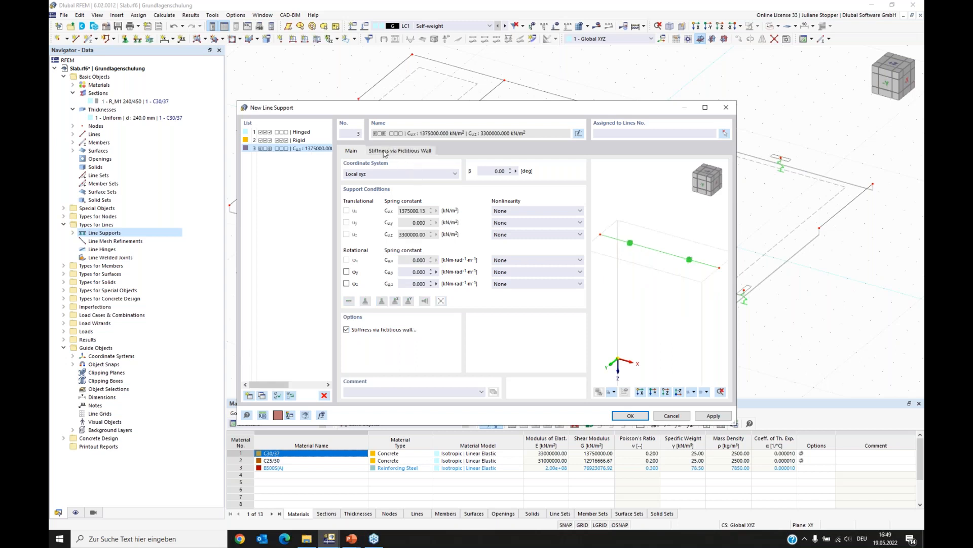
click(383, 151)
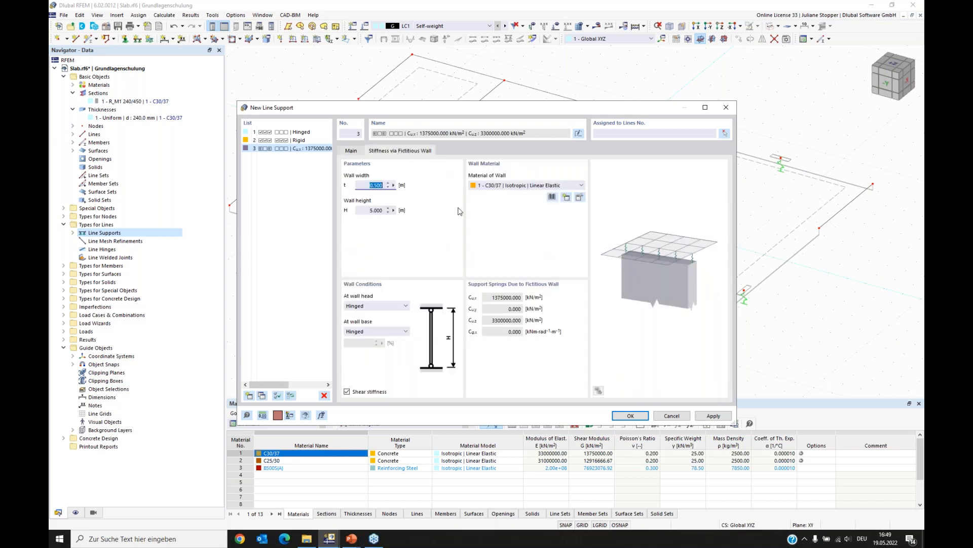
- Set the fictitious wall width to 0.240 m, height to 3.250 m, and material to C25/30
drag(480, 112, 470, 110)
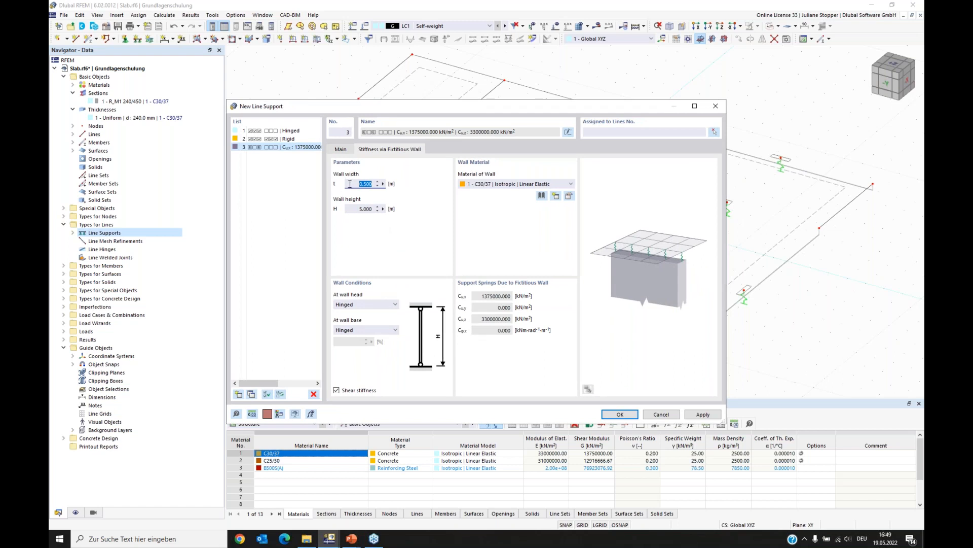
text(0,24)
key(Tab)
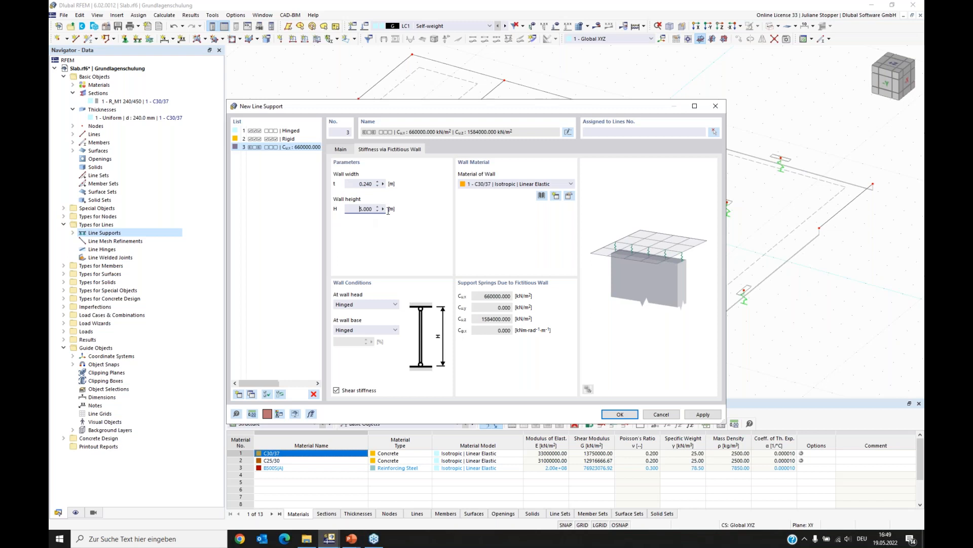
text(3,25)
click(504, 187)
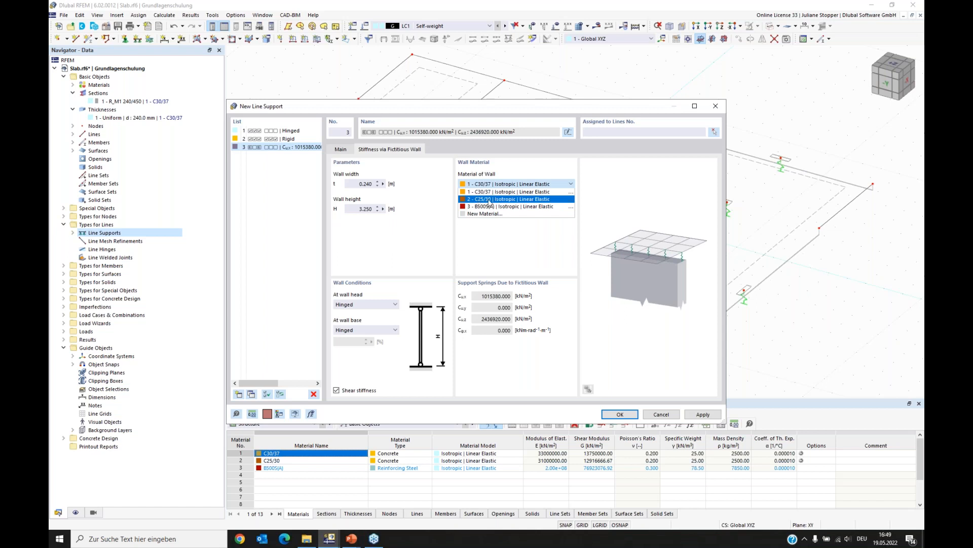
click(490, 202)
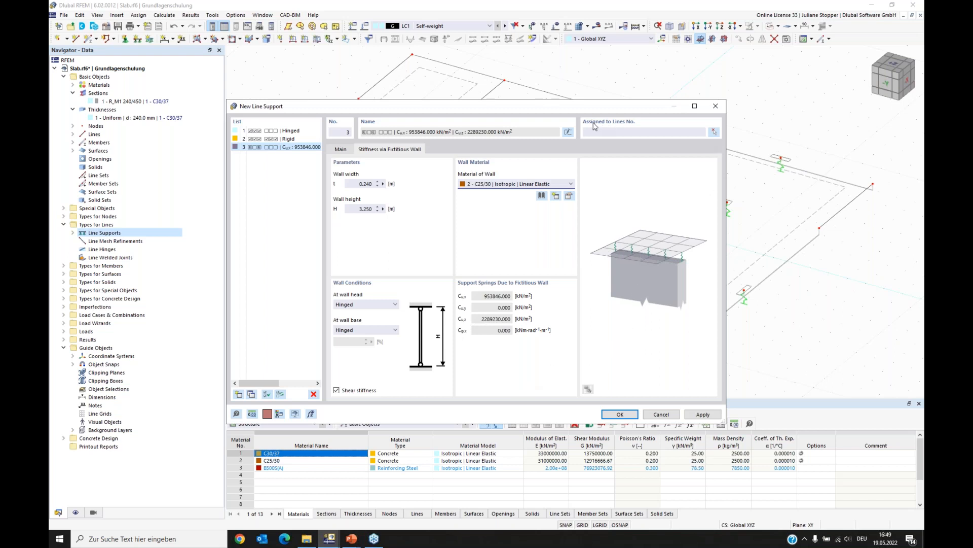
- Assign the line support to lines 1, 2, 4-6, 8 and 14 and confirm the dialog
click(714, 132)
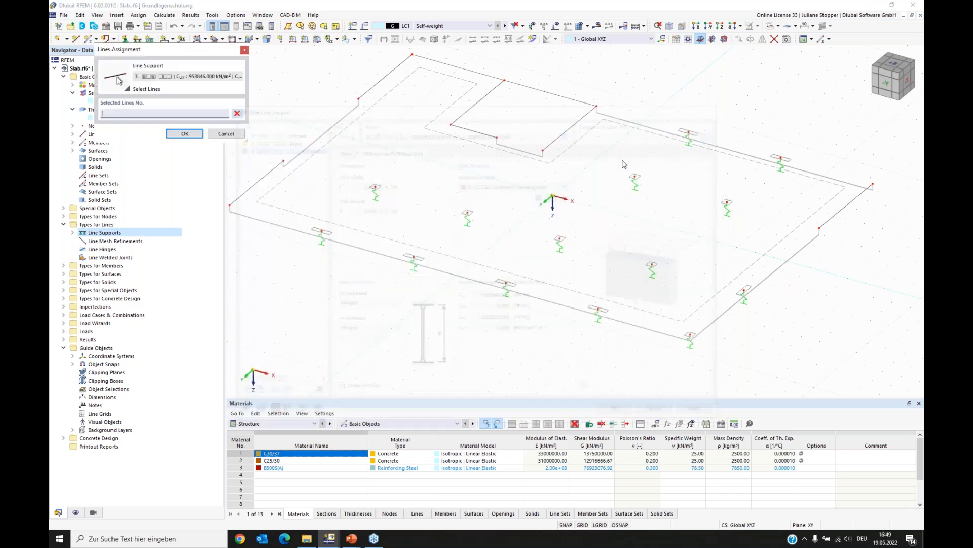
click(261, 180)
click(366, 91)
click(453, 67)
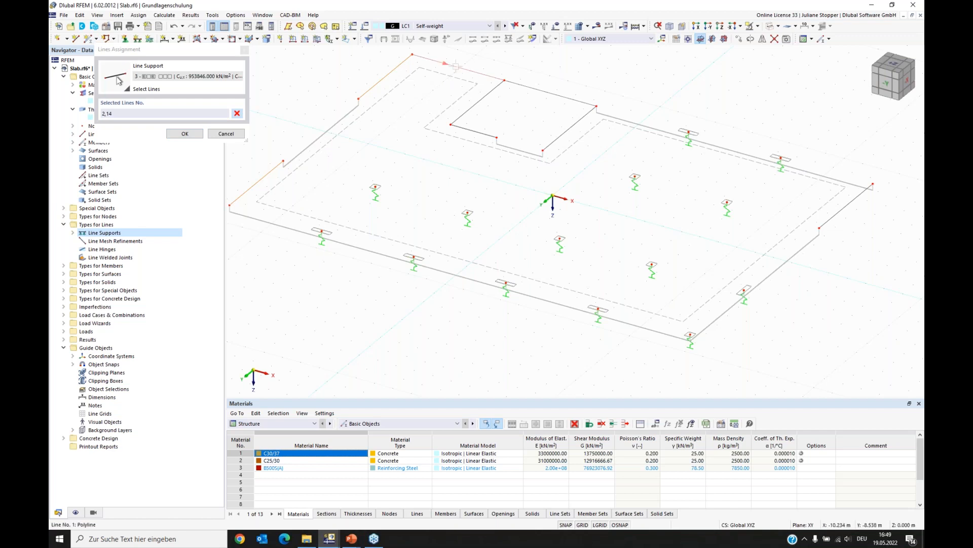
click(465, 113)
click(468, 130)
click(847, 207)
click(185, 134)
click(632, 417)
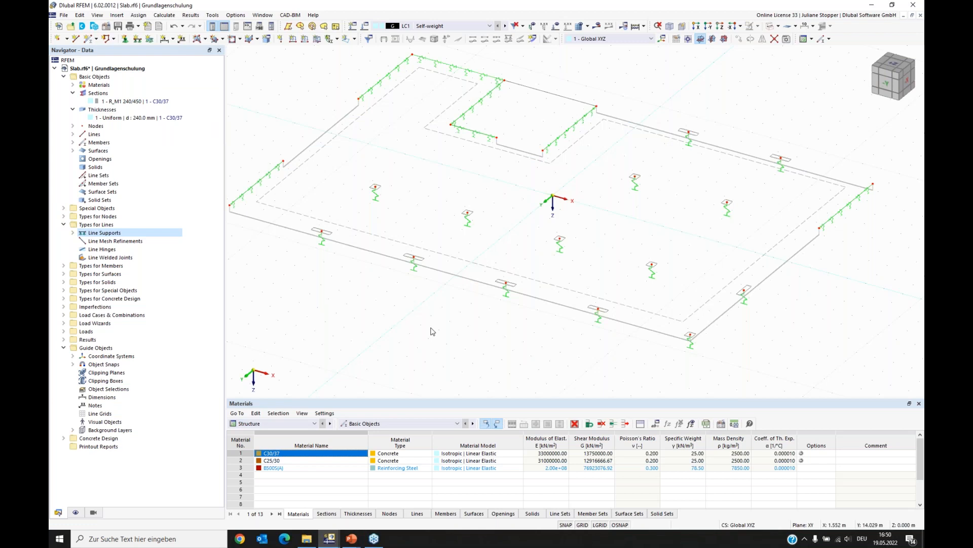
- Return to solid display and review the slab with its line and nodal supports
ctrl+middle_drag(435, 331, 375, 324)
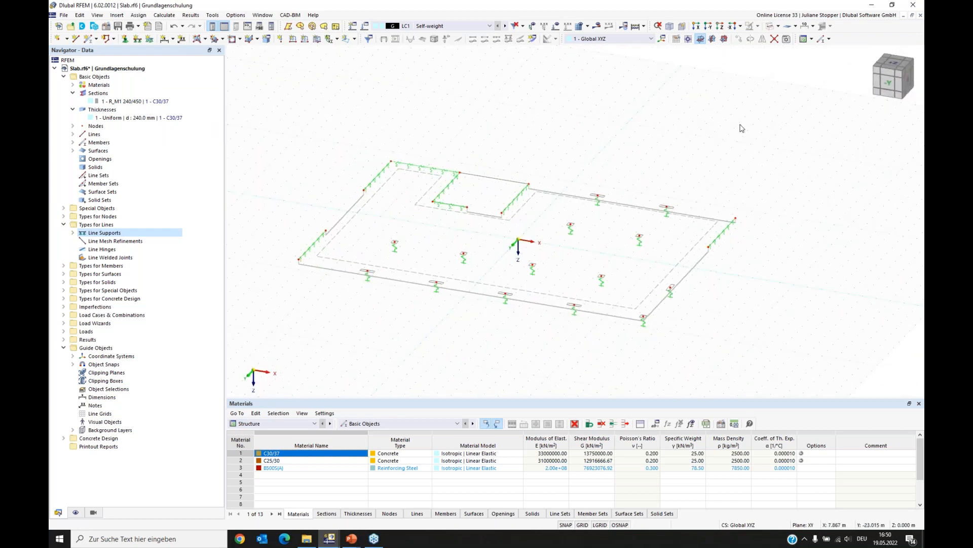
click(770, 28)
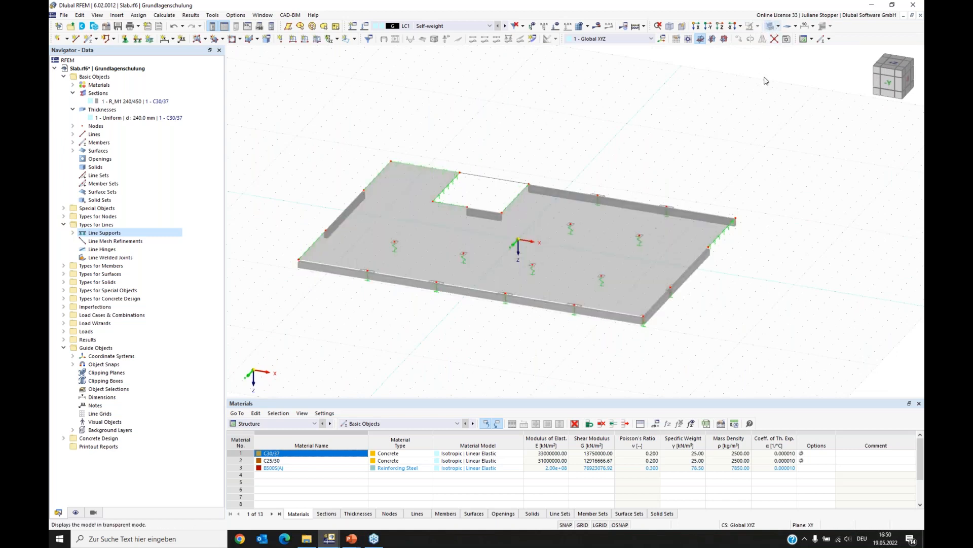
ctrl+middle_drag(382, 328, 401, 345)
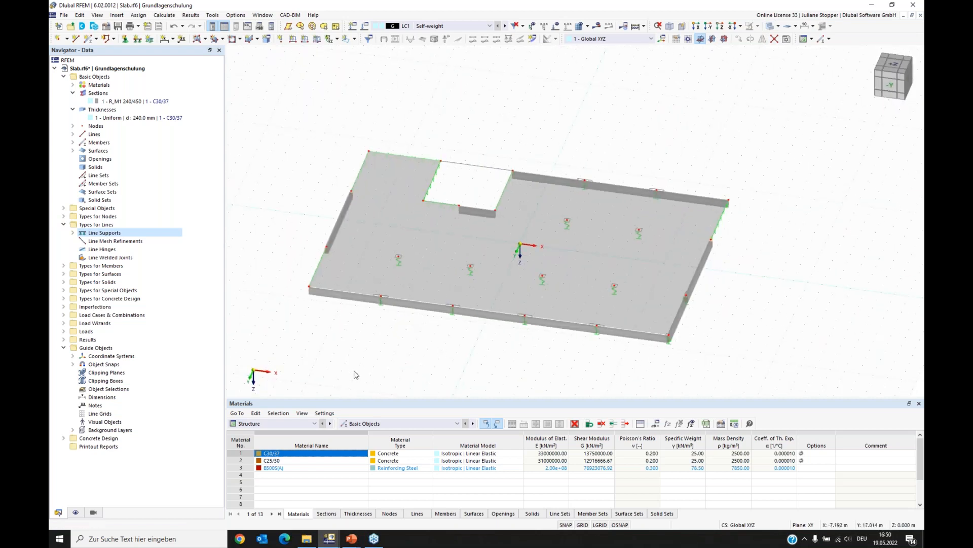
- Open the Load Cases & Combinations dialog for editing and review its Base and Load Cases settings
ctrl+middle_drag(349, 371, 361, 365)
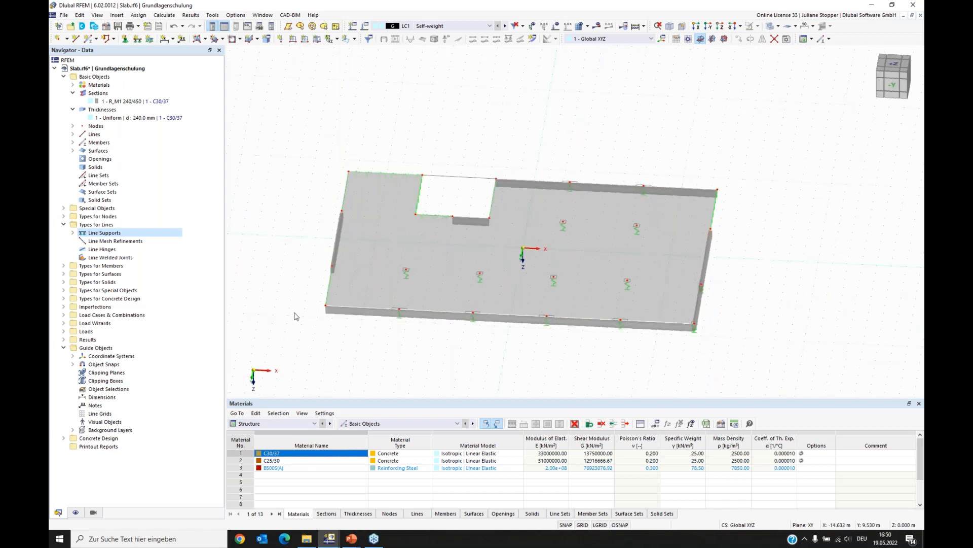
click(64, 77)
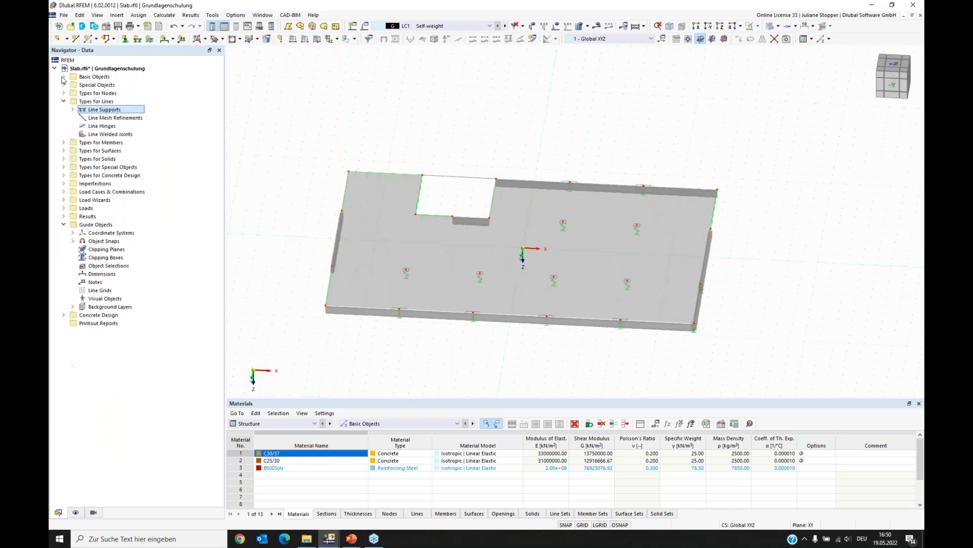
click(64, 101)
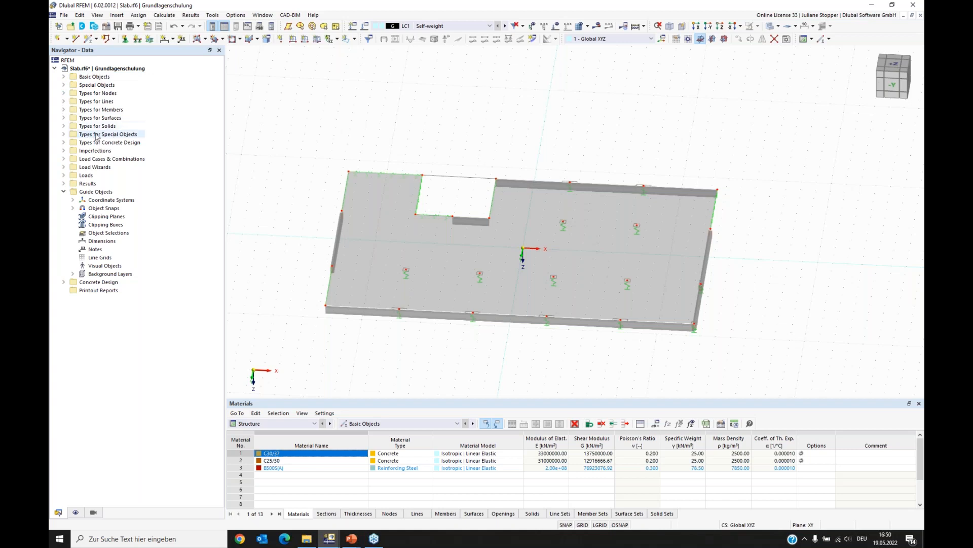
click(64, 160)
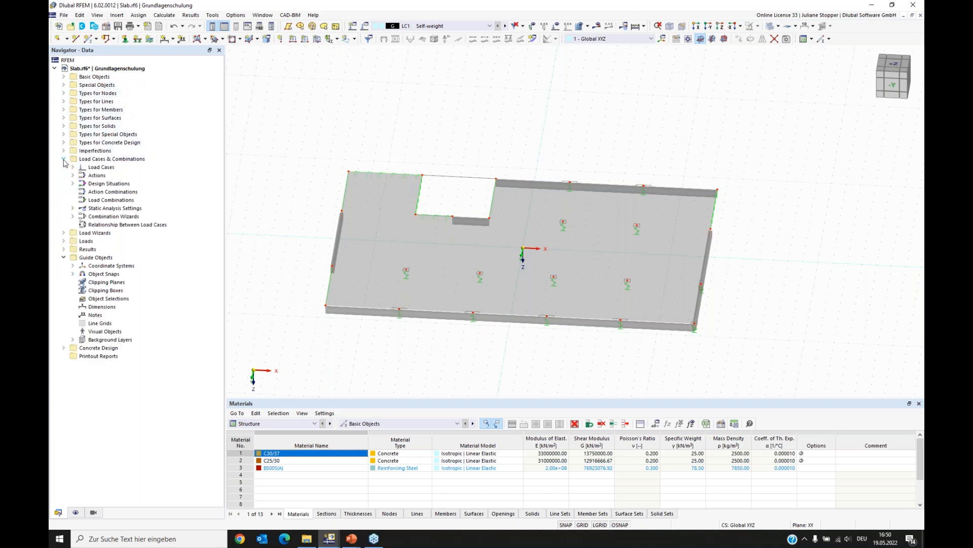
right_click(97, 167)
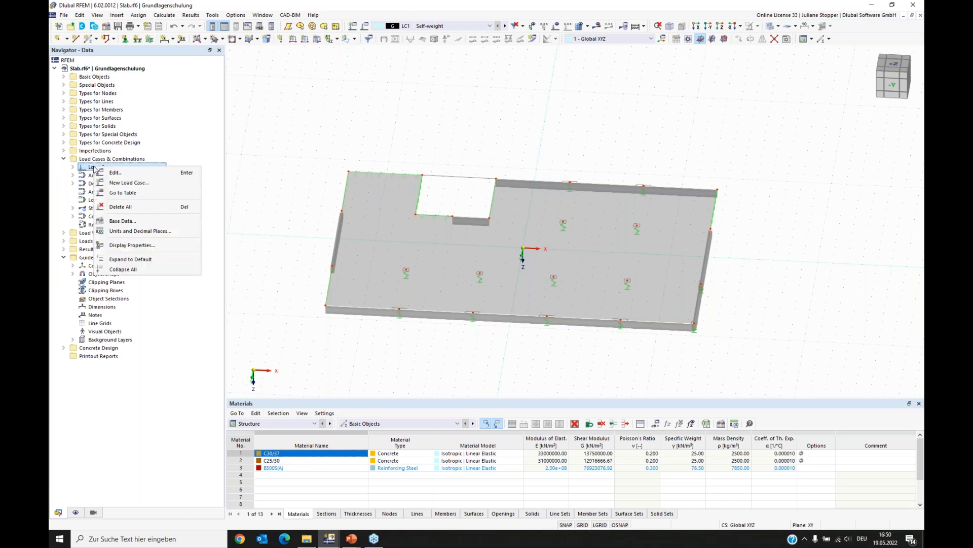
click(116, 173)
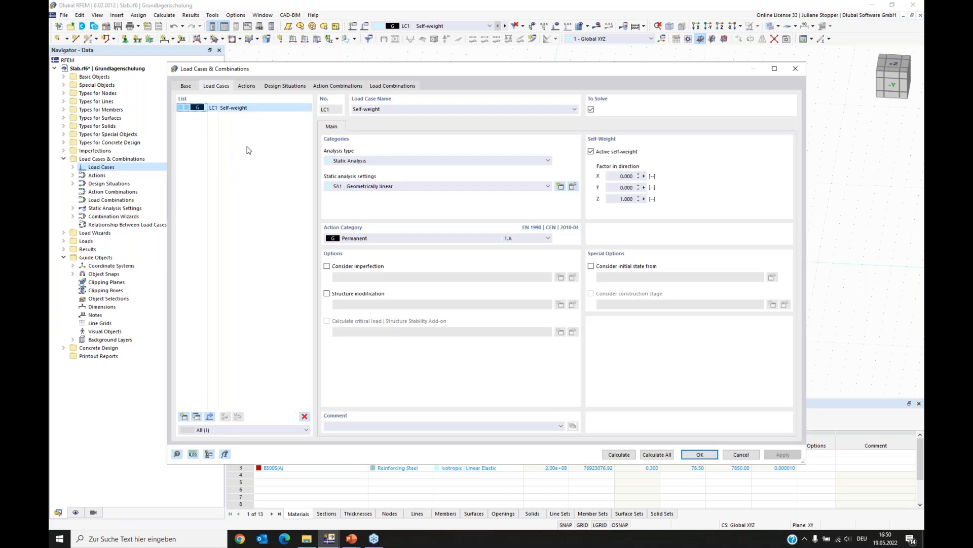
click(186, 86)
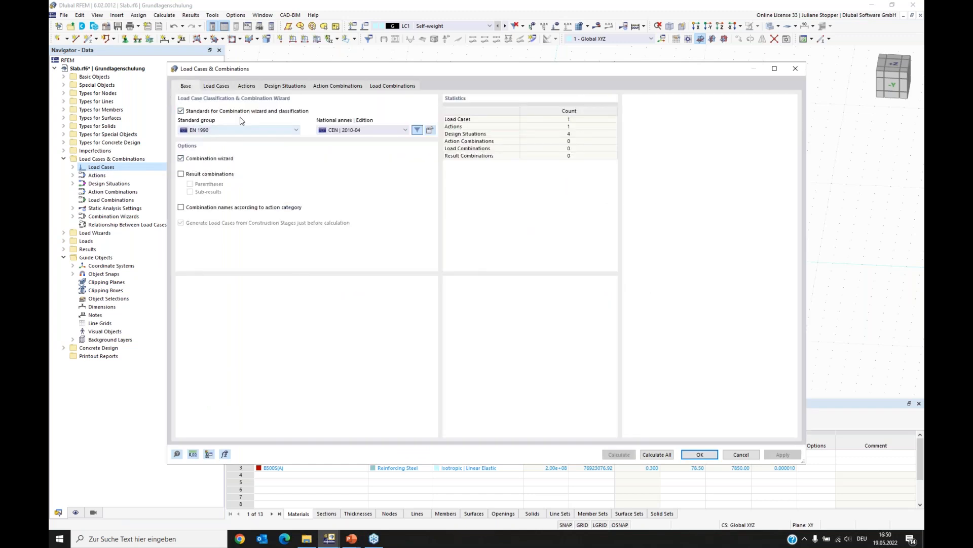
click(216, 87)
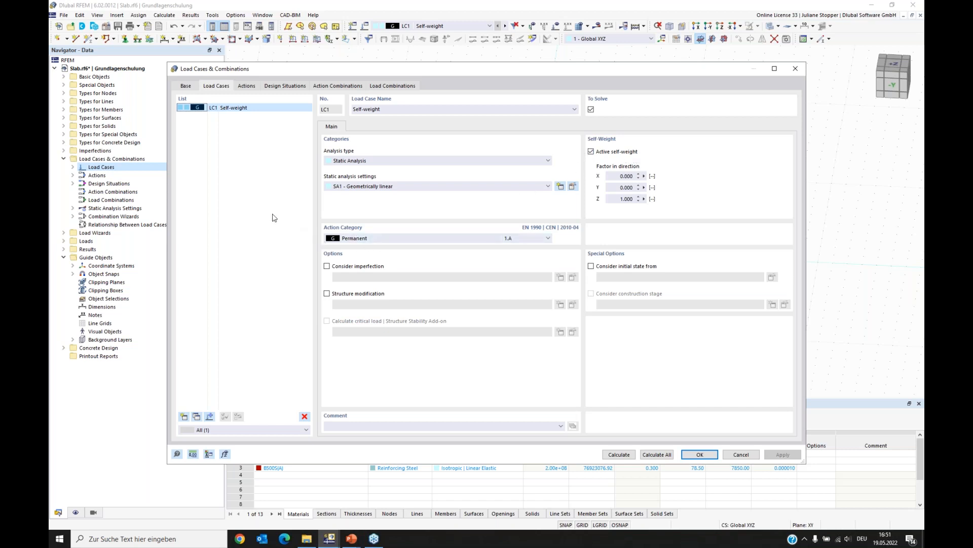
- Add a new load case named Live Load with action category Imposed loads – category A: domestic, residential areas
click(184, 416)
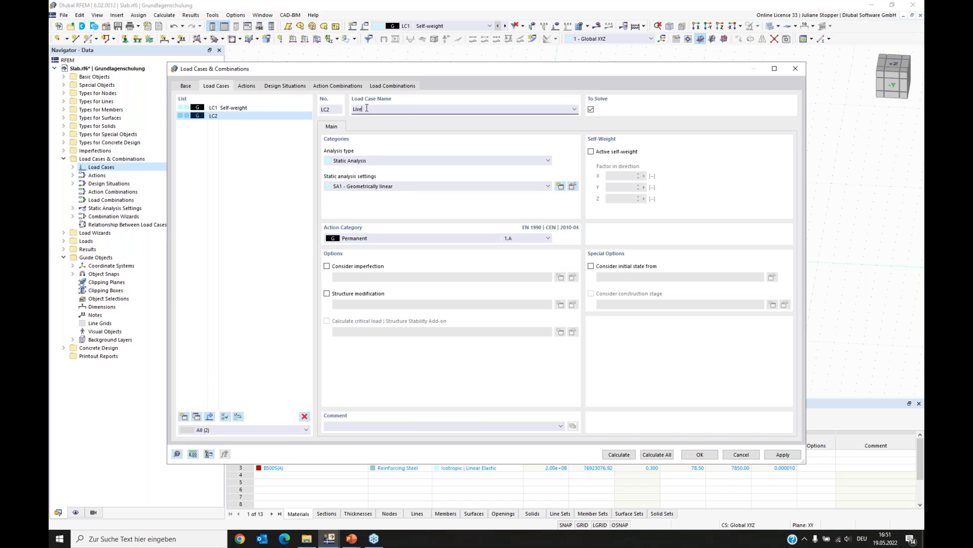
click(220, 208)
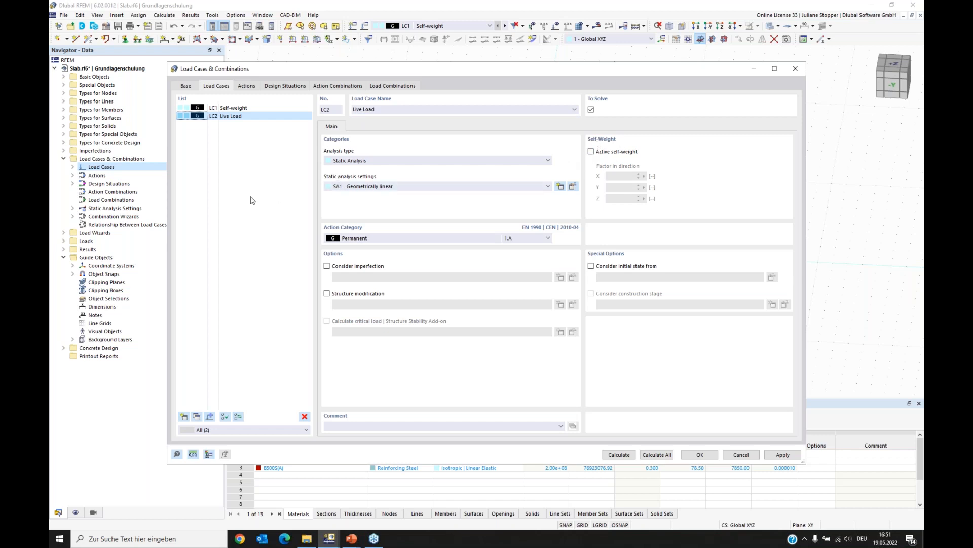
click(360, 240)
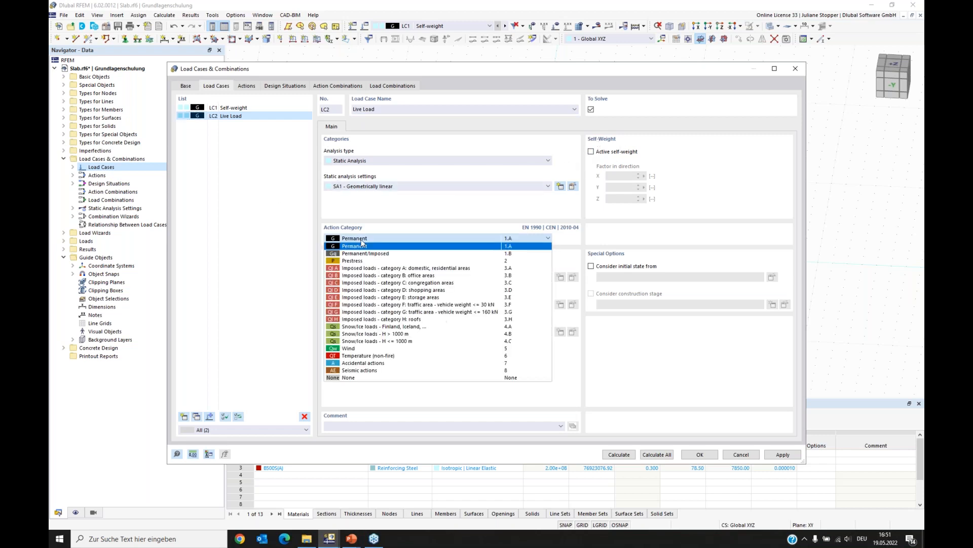
click(371, 269)
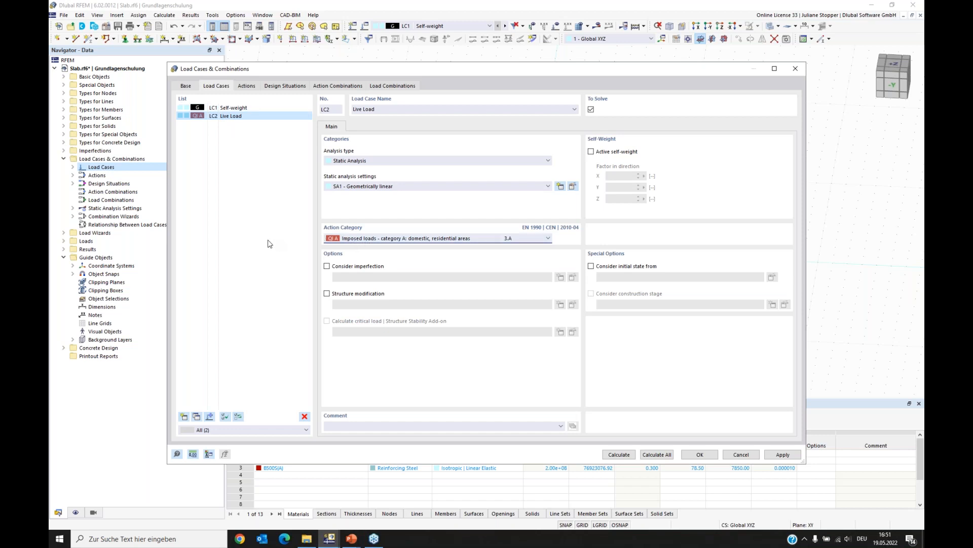
- Edit the ULS design situation's combination wizard to use SA1 - Geometrically linear and turn off imperfection cases
click(247, 86)
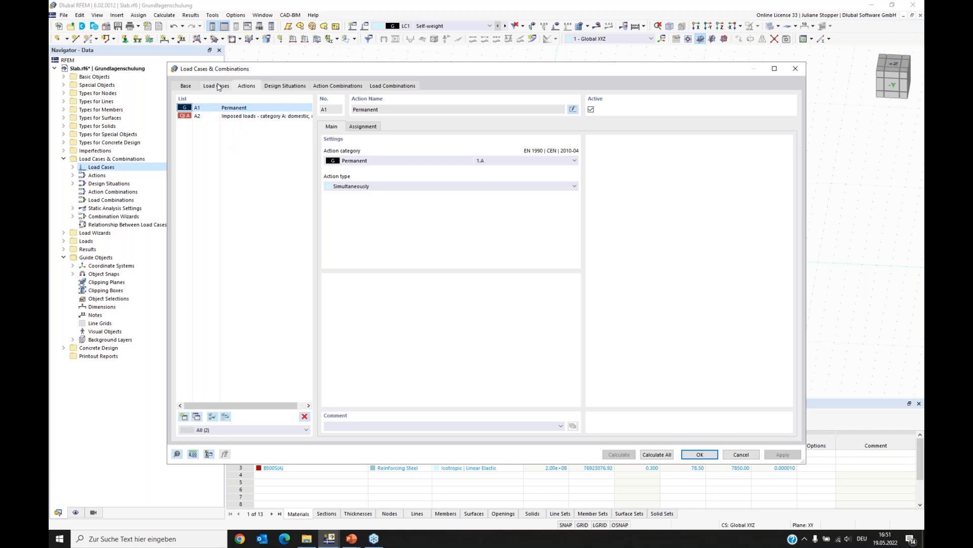
click(274, 87)
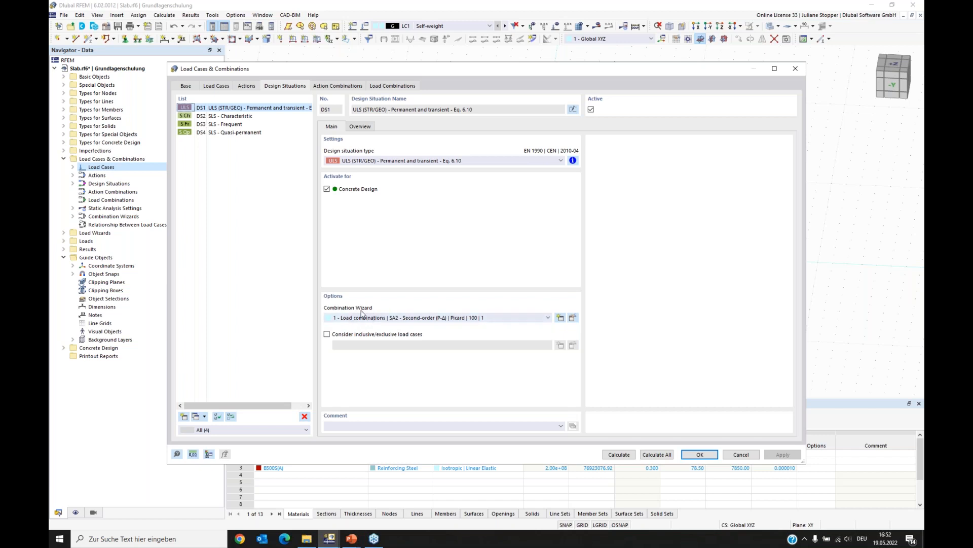
click(572, 318)
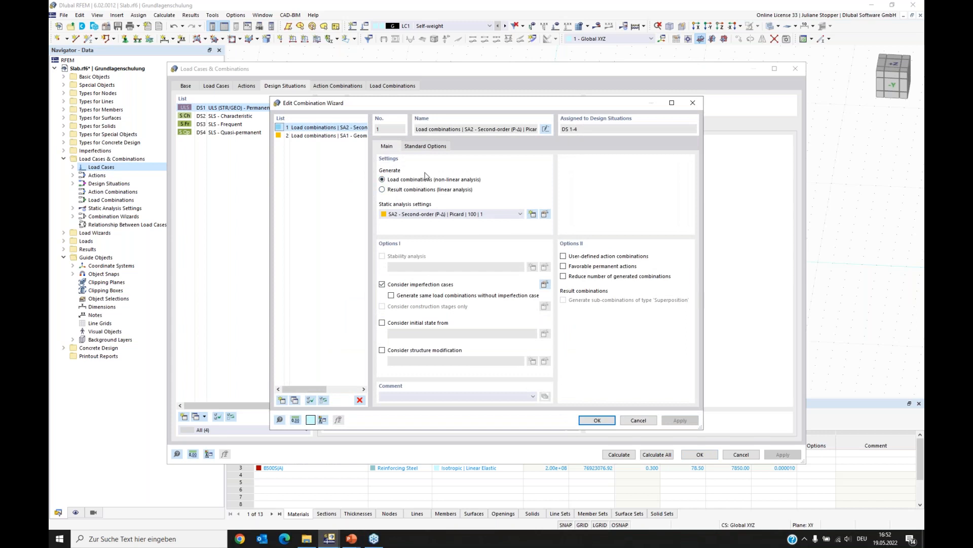
click(428, 215)
click(411, 222)
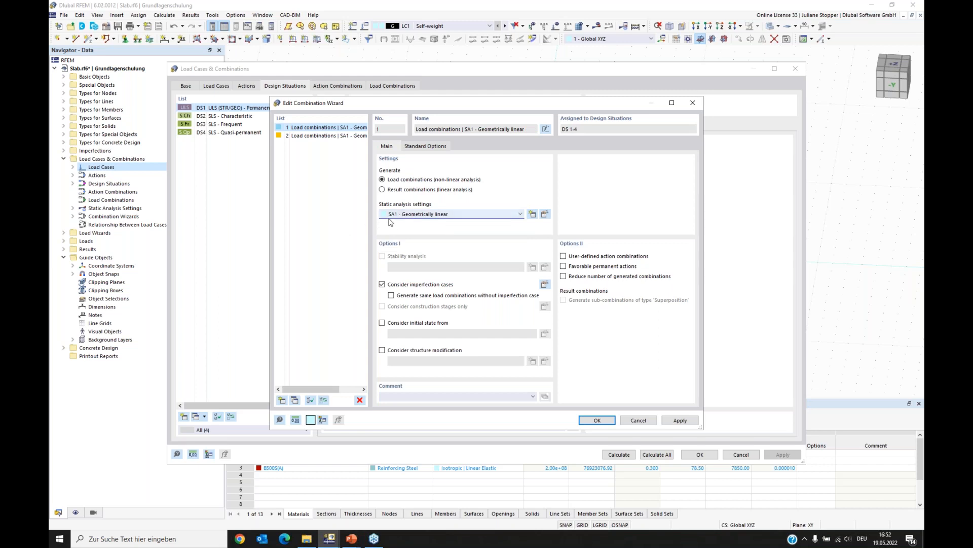
click(382, 284)
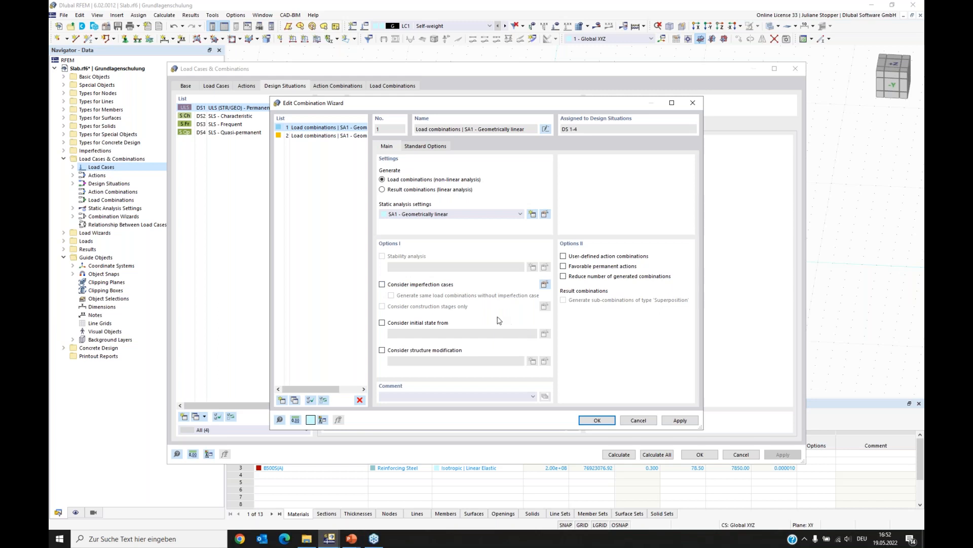
click(596, 421)
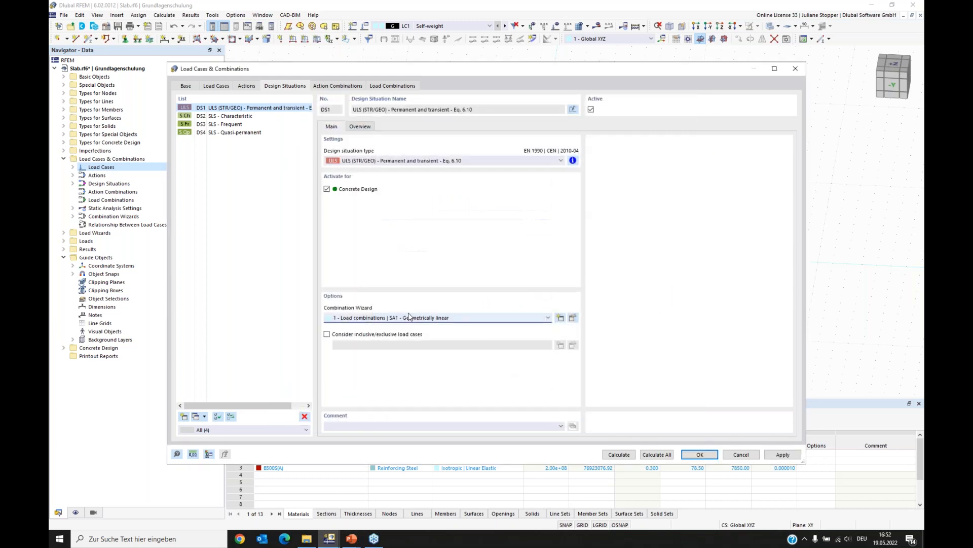
- Review the generated action combinations and load combinations, then confirm the dialog
click(281, 228)
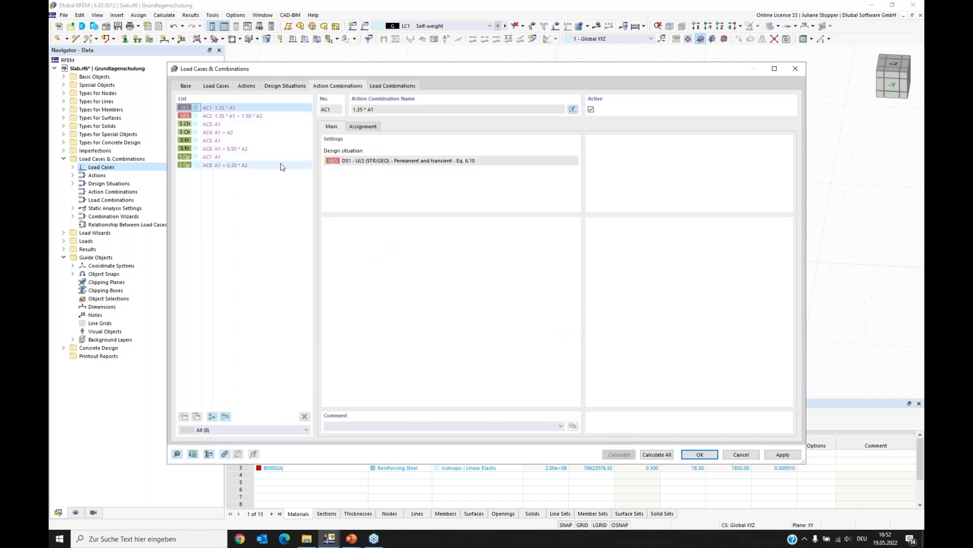
click(395, 87)
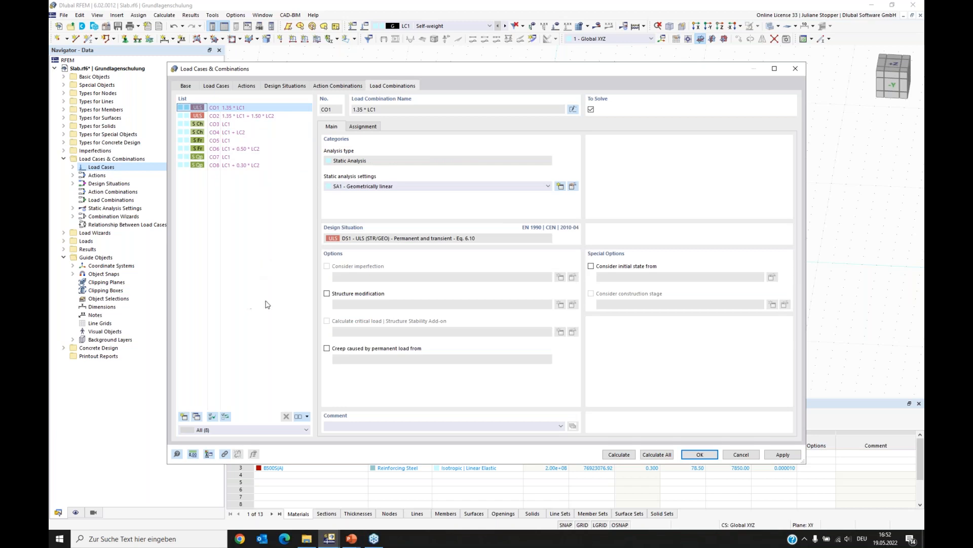
click(701, 455)
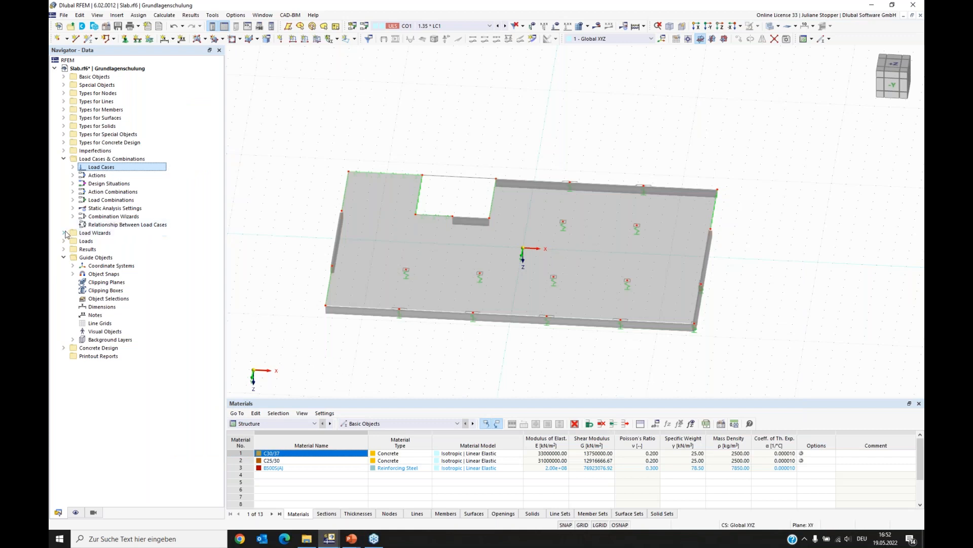
- Expand the Loads folder and make load case LC1 Self-weight the active load case
click(63, 160)
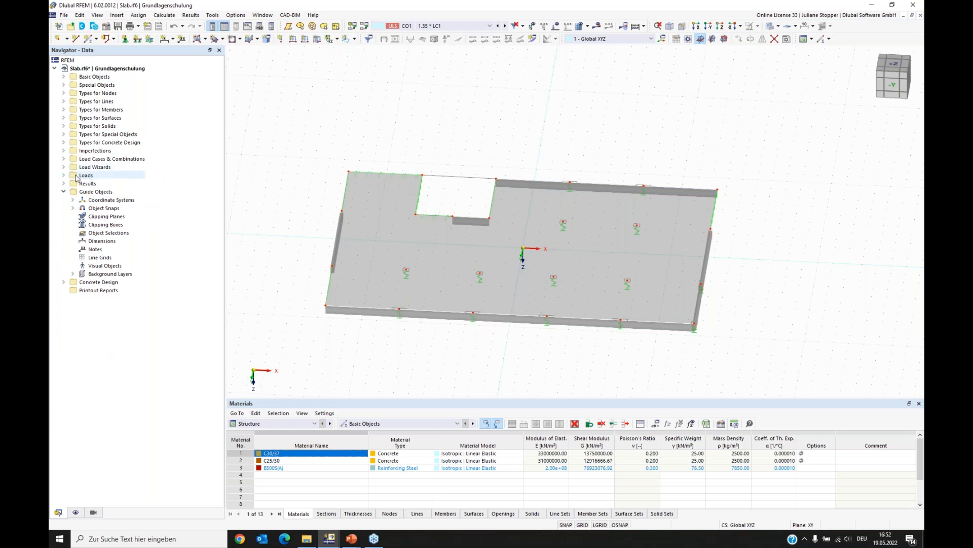
click(63, 176)
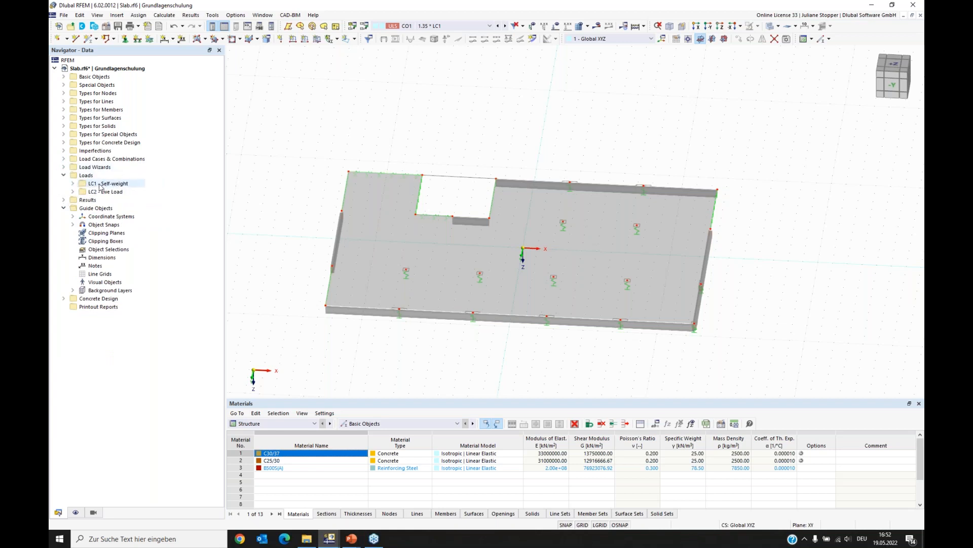
click(73, 191)
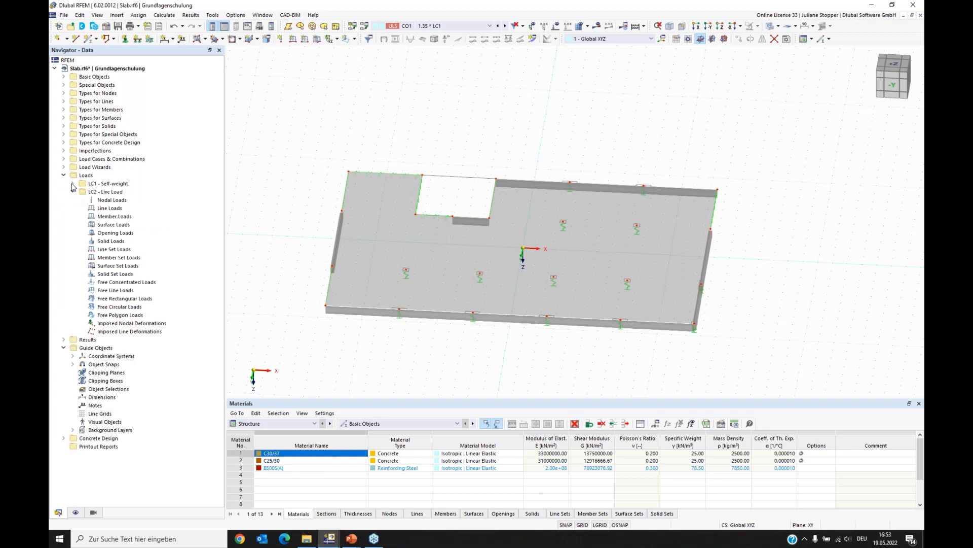
click(73, 183)
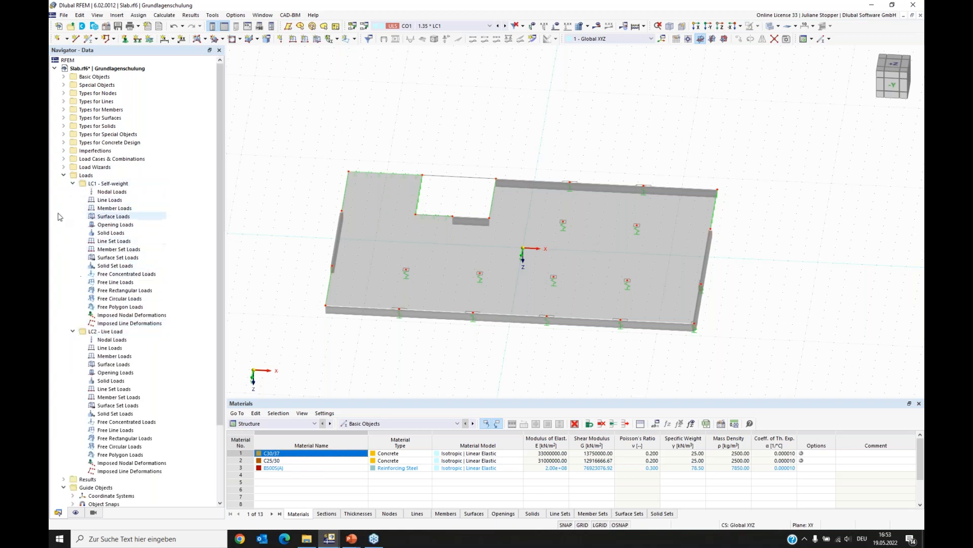
click(108, 186)
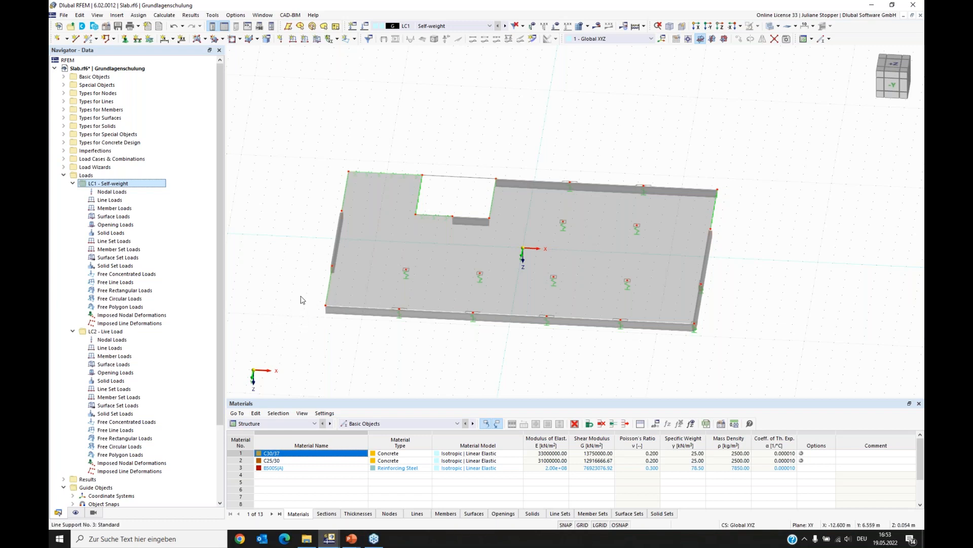
- Turn on the display of loads and self-weight in the display navigator
click(75, 513)
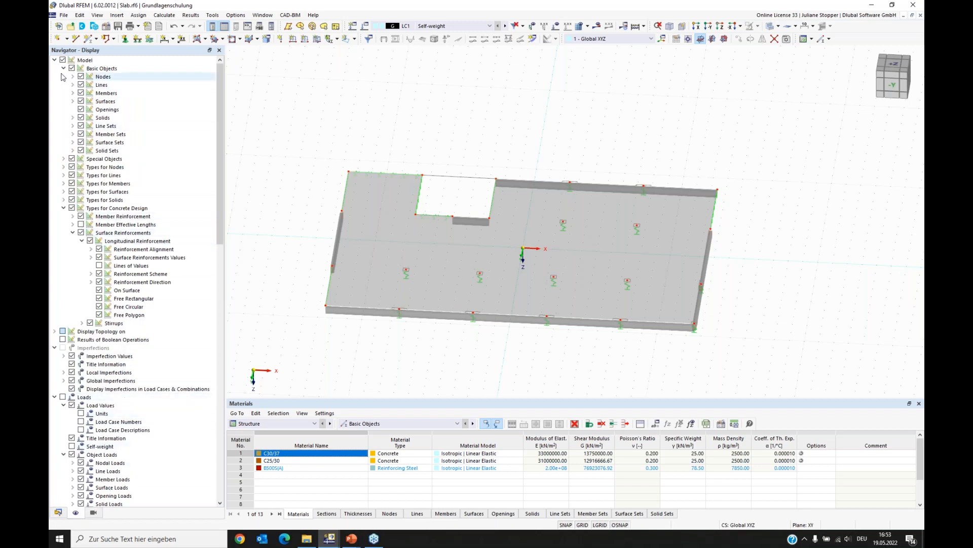
click(54, 60)
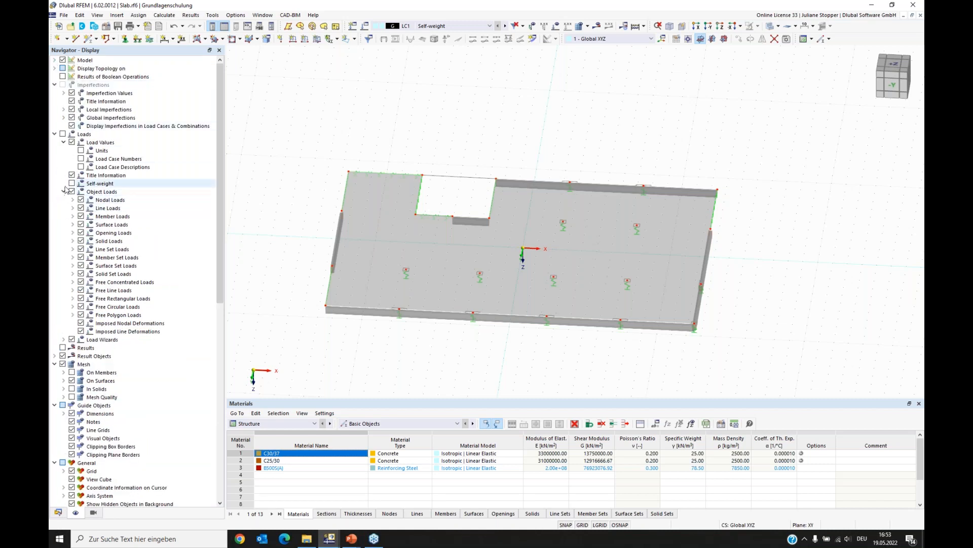
click(63, 134)
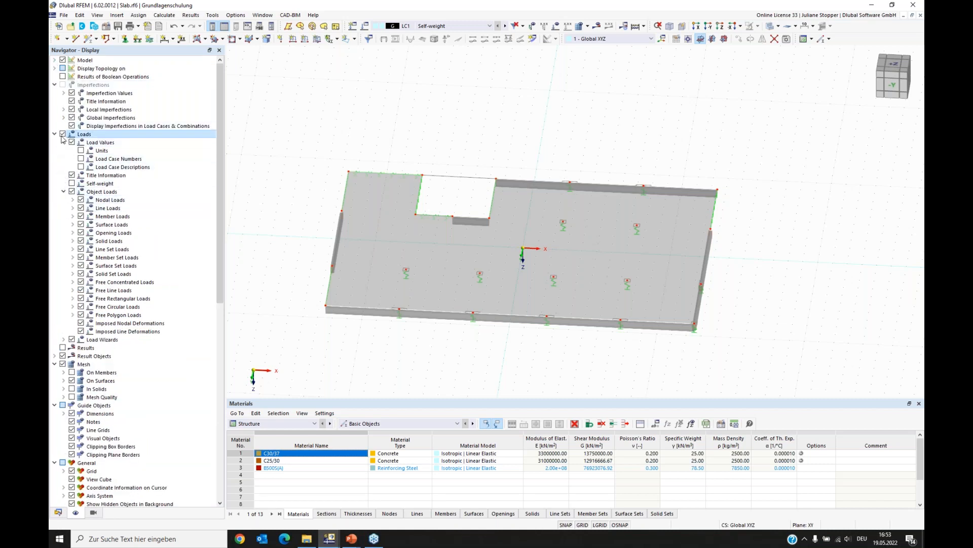
click(72, 184)
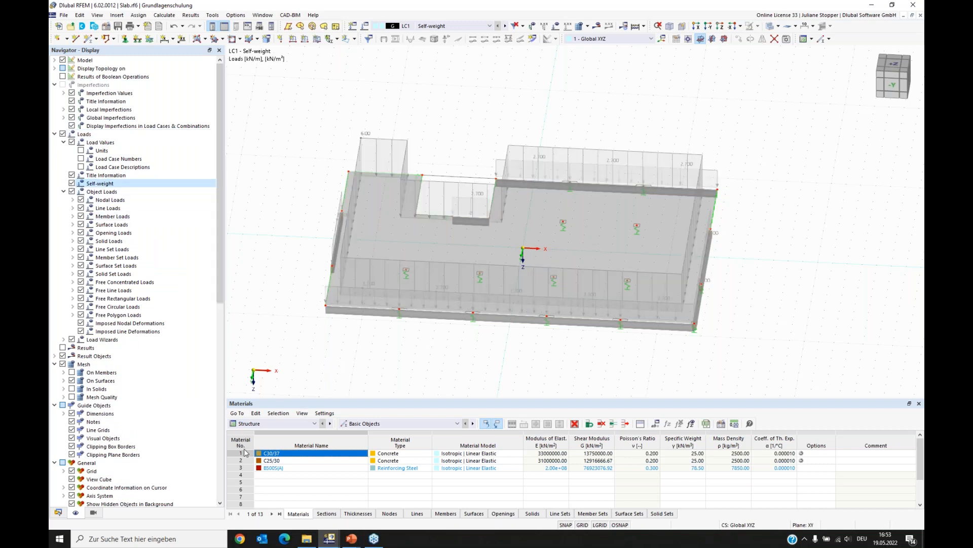
click(59, 512)
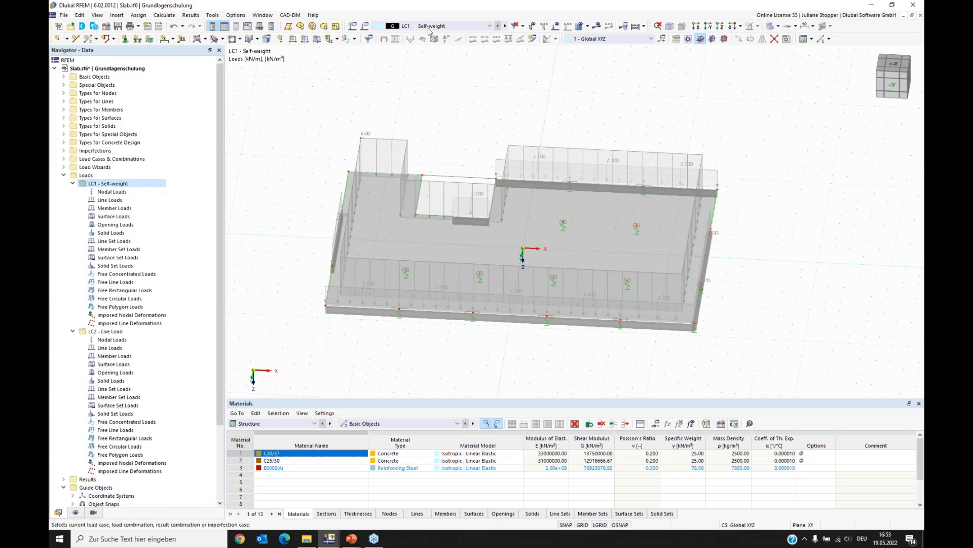
- Switch the active load case to LC2 Live Load
middle_drag(346, 347, 676, 285)
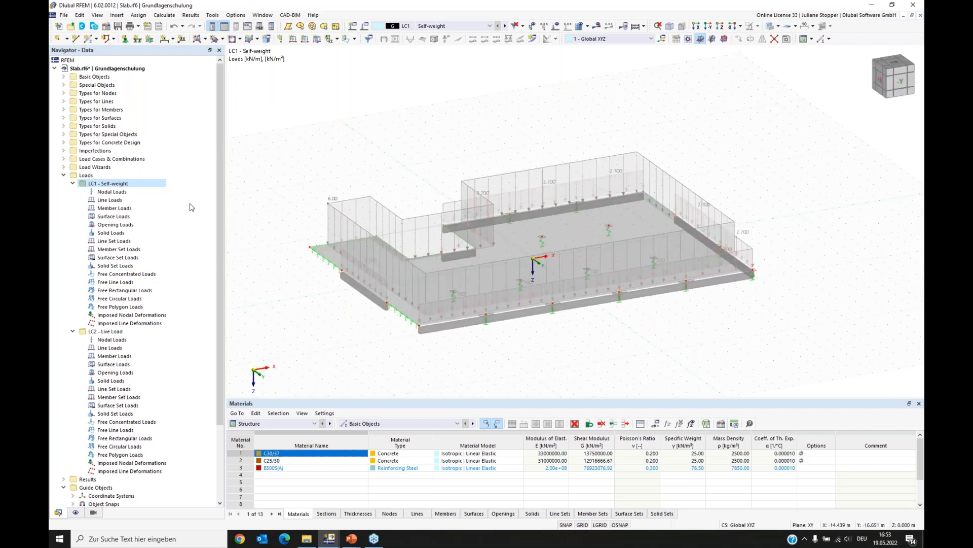
click(72, 184)
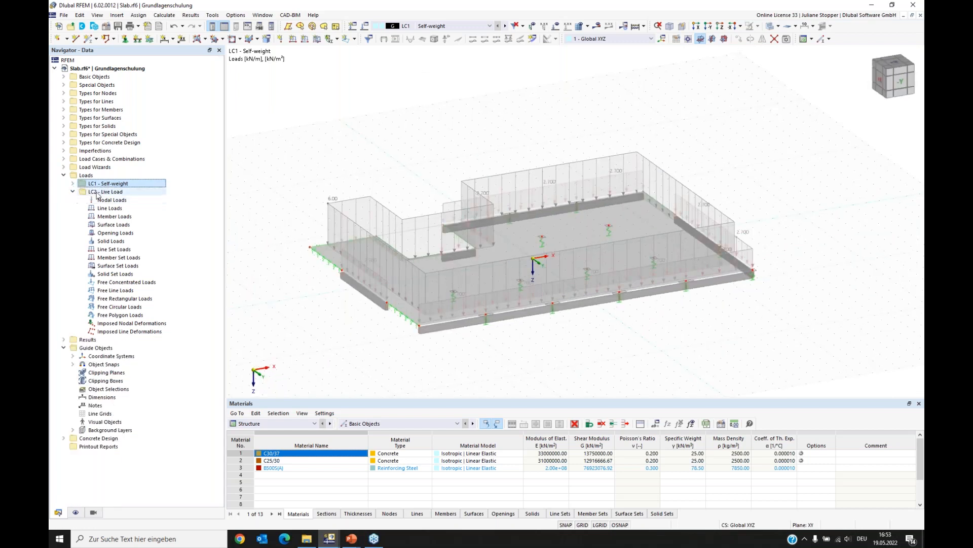
click(109, 193)
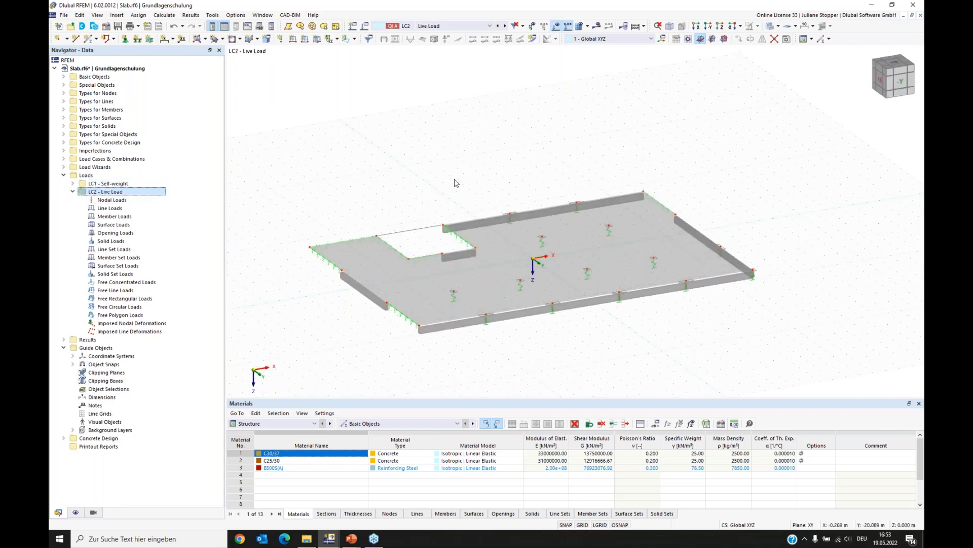
mouse_move(668, 356)
ctrl+middle_down()
mouse_move(623, 364)
mouse_move(649, 361)
ctrl+middle_up()
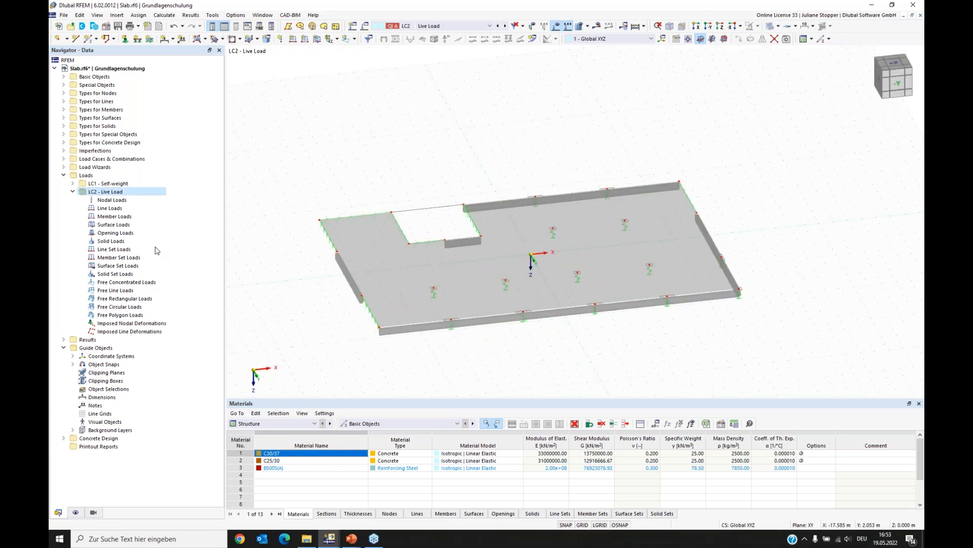
- Create a new uniform surface load of 3 kN/m² on the slab surface in load case LC2
right_click(111, 226)
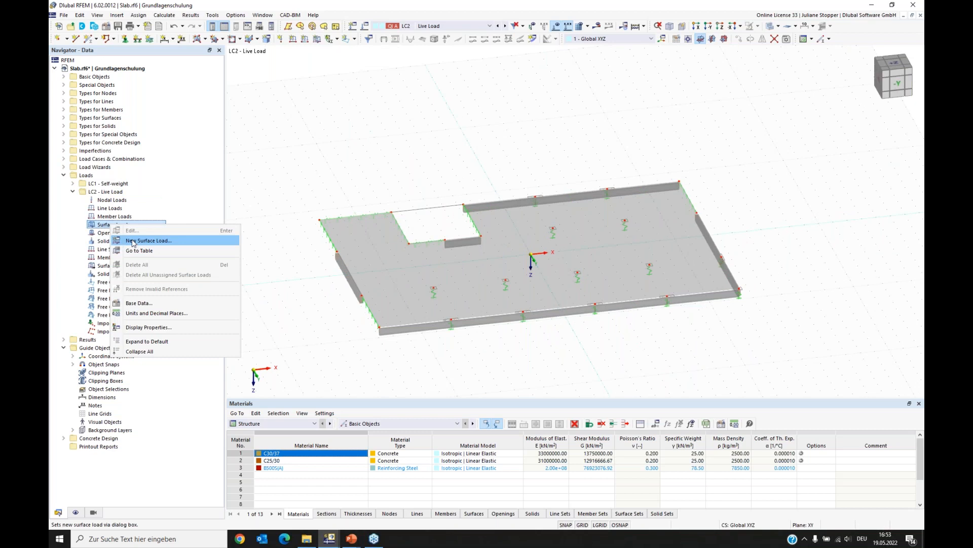
click(134, 243)
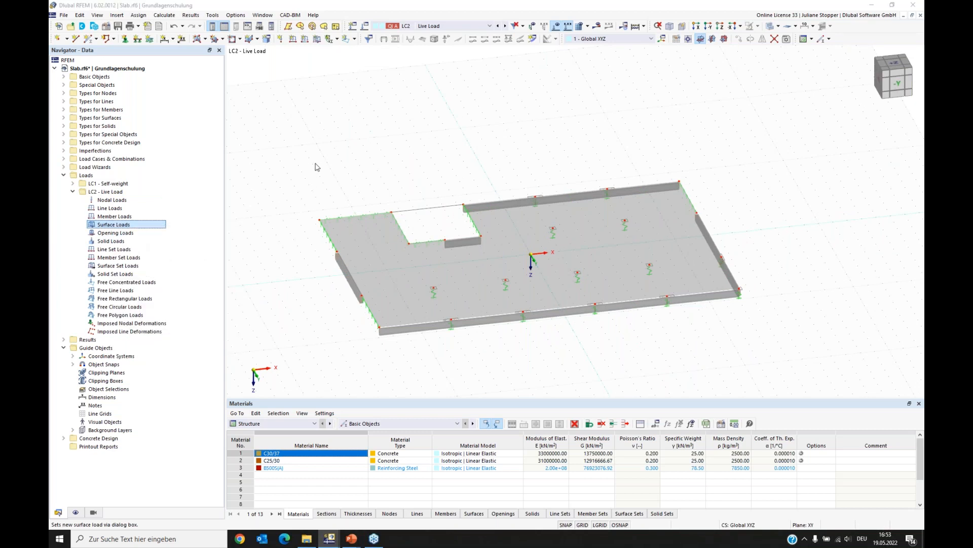
click(416, 172)
text(3)
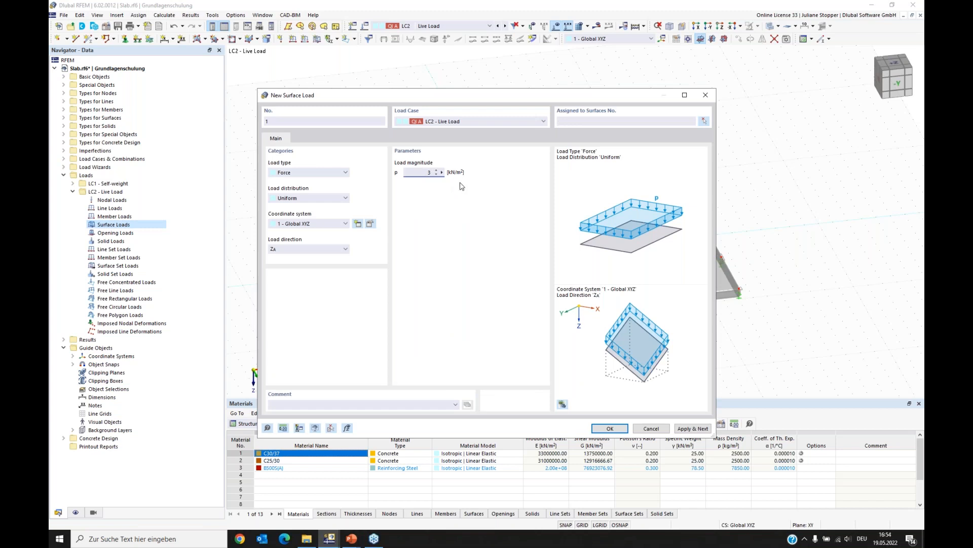
click(649, 121)
click(610, 429)
mouse_move(471, 367)
ctrl+middle_down()
mouse_move(494, 339)
mouse_move(488, 356)
ctrl+middle_up()
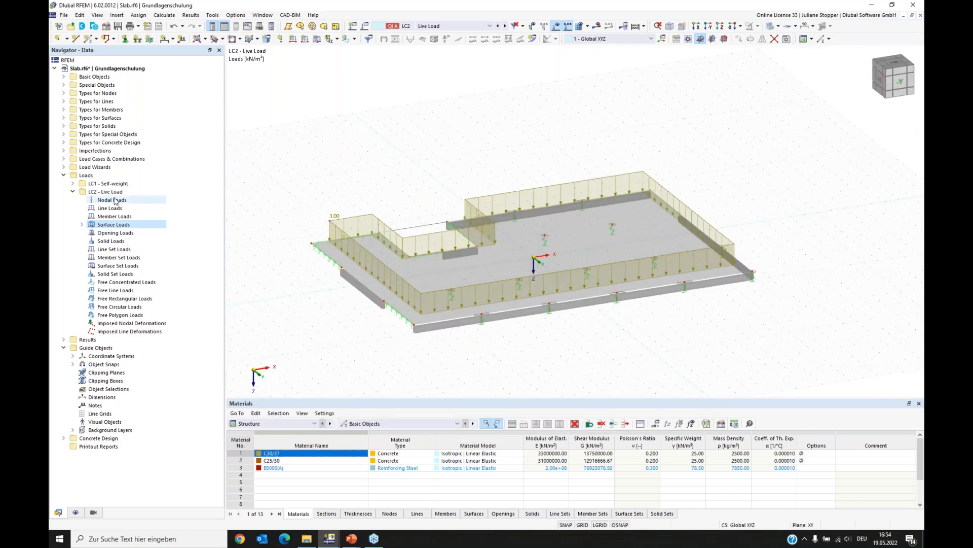
- Collapse the LC2 load folder and save the model
click(73, 193)
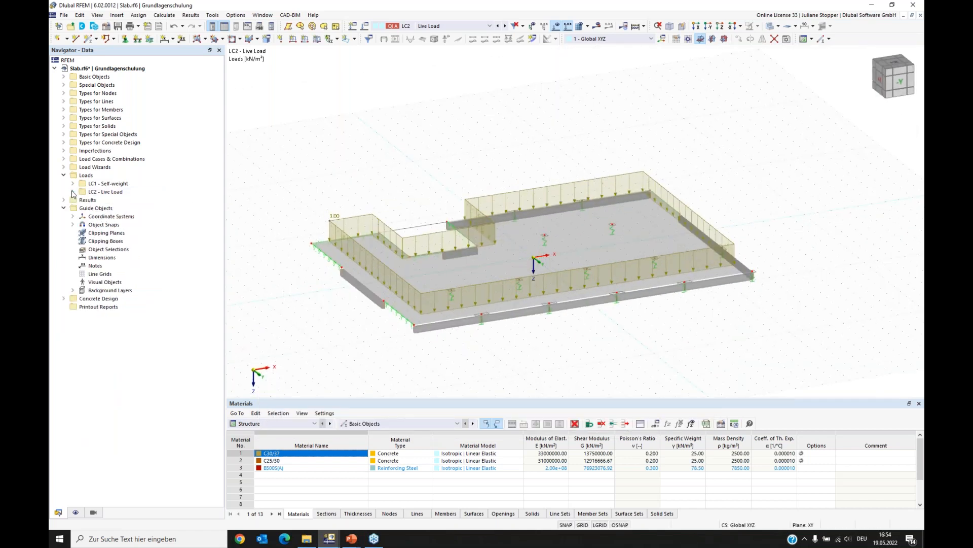
click(118, 27)
- Open the slab surface's properties and review its concrete cover and concrete design properties
middle_drag(528, 317, 528, 267)
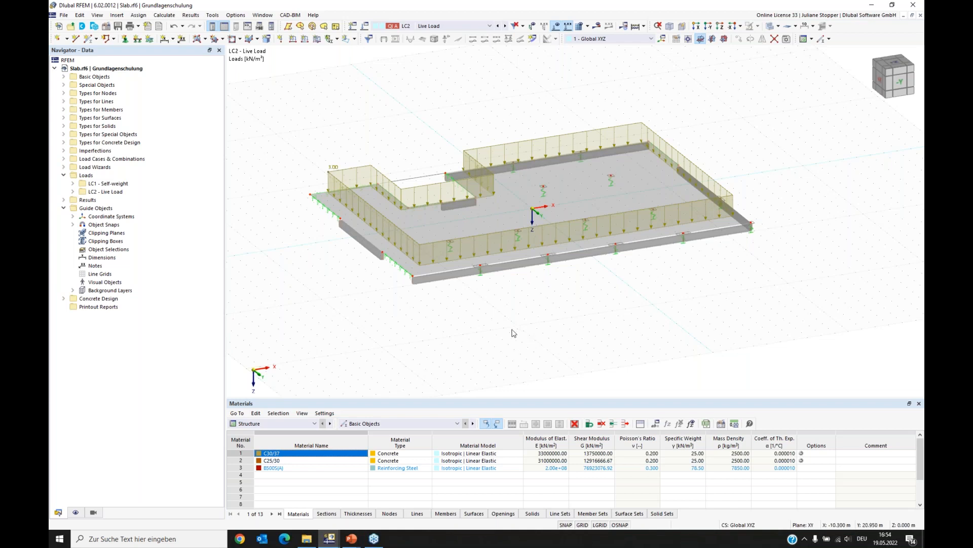
ctrl+middle_drag(679, 287, 562, 337)
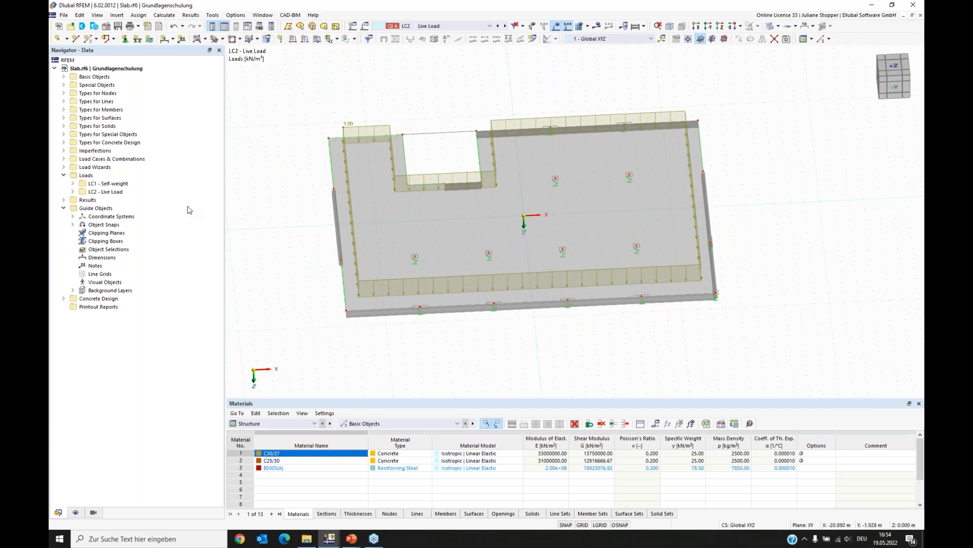
double_click(526, 140)
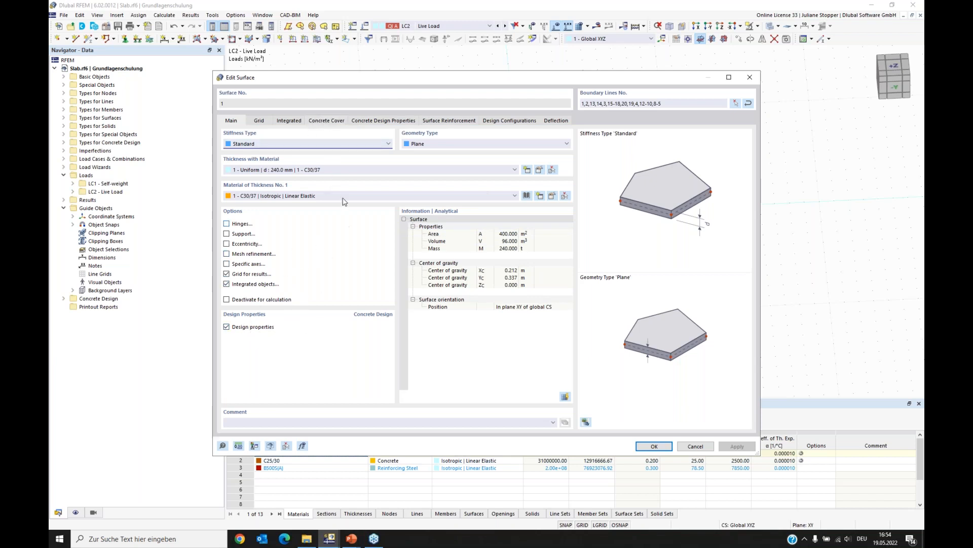
click(327, 121)
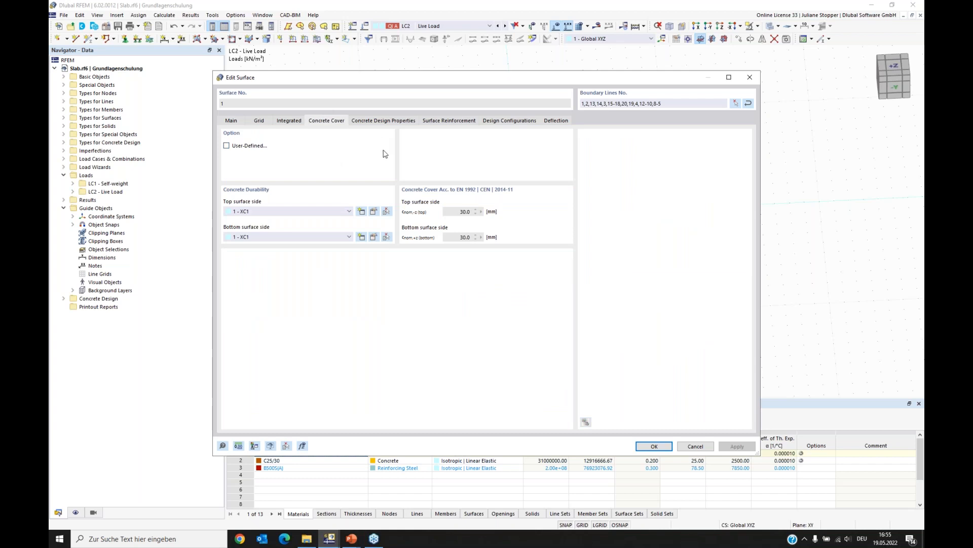
click(377, 123)
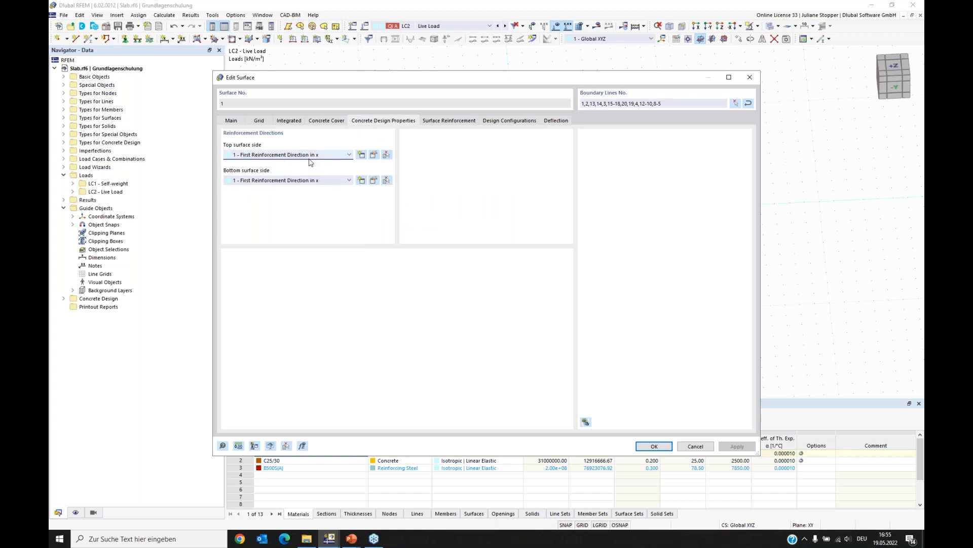
- Add a new surface reinforcement on the top side only, with 8 mm rebars at 0.150 m spacing
drag(384, 82, 403, 256)
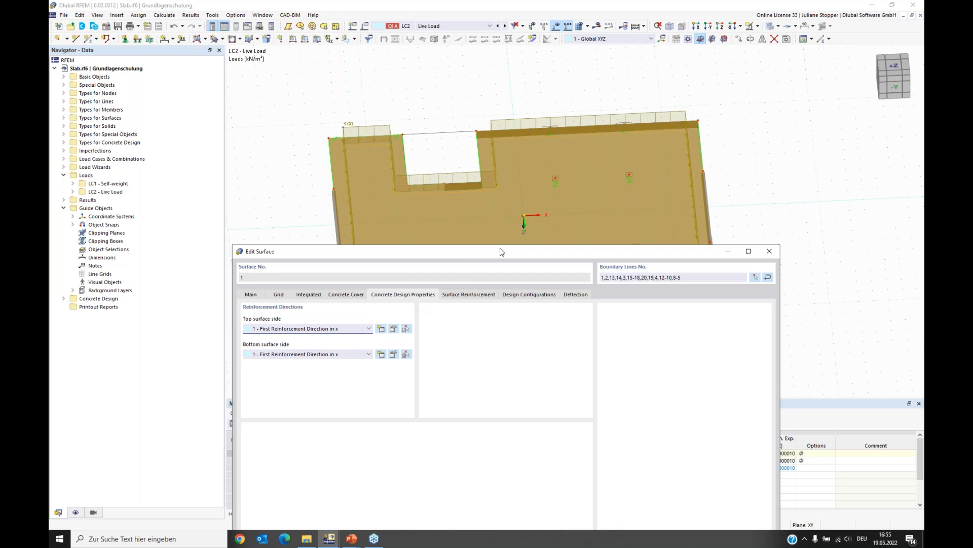
drag(501, 252, 491, 211)
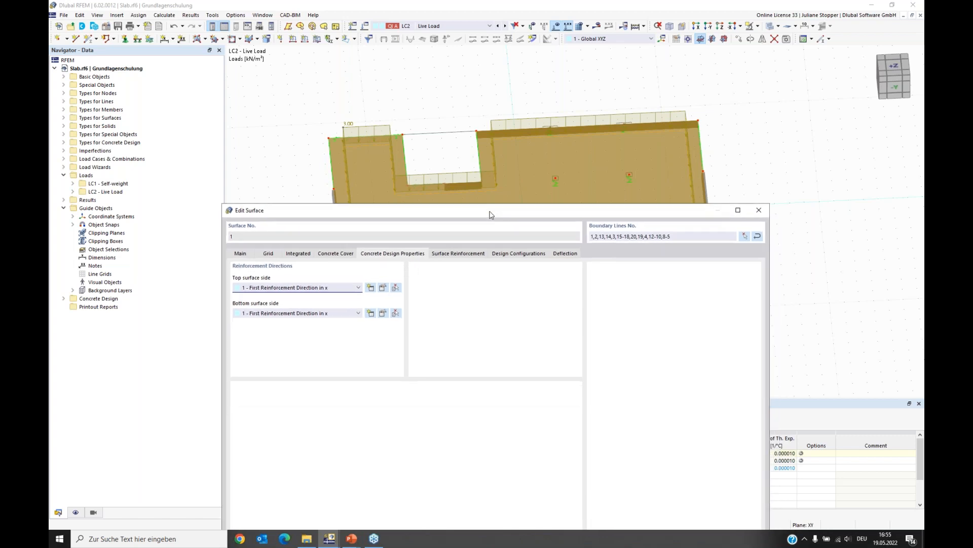
click(453, 254)
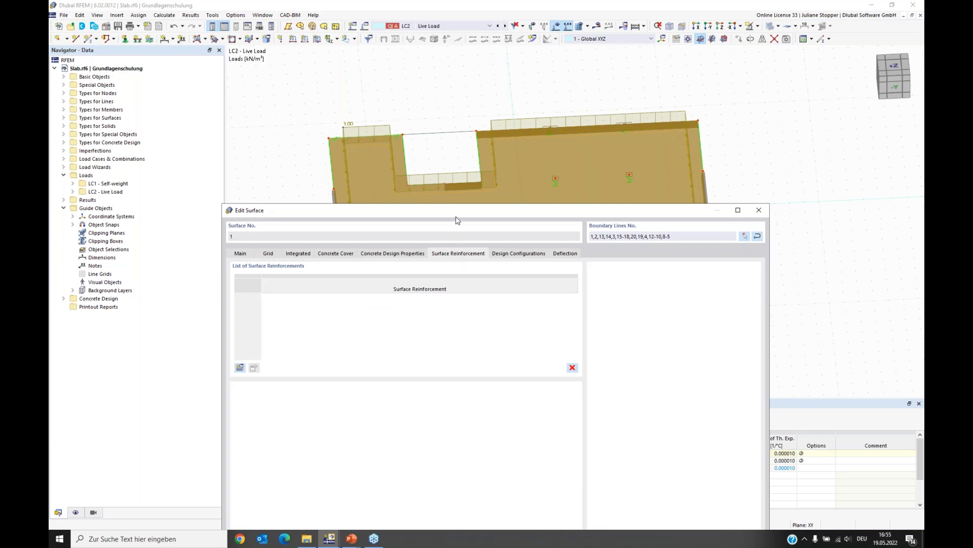
drag(461, 212, 448, 97)
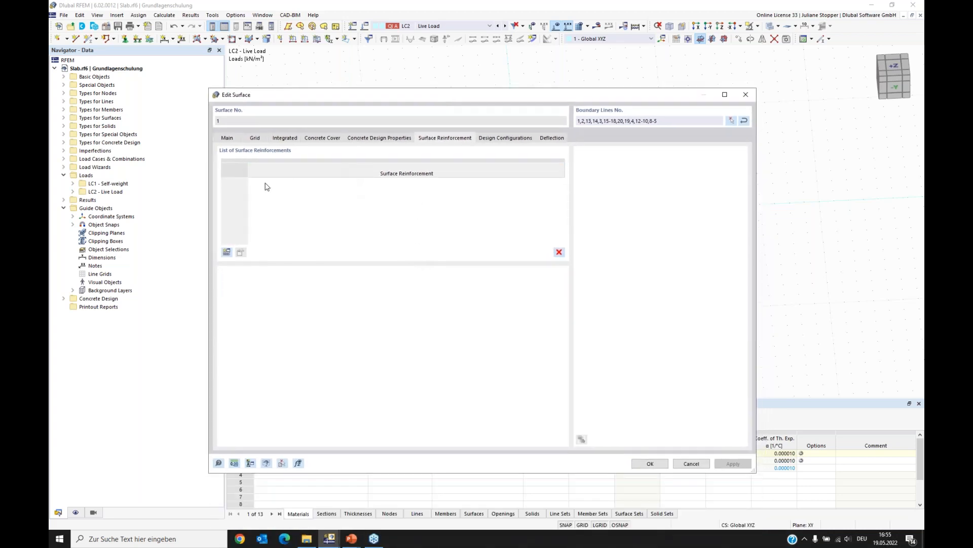
drag(344, 101, 392, 71)
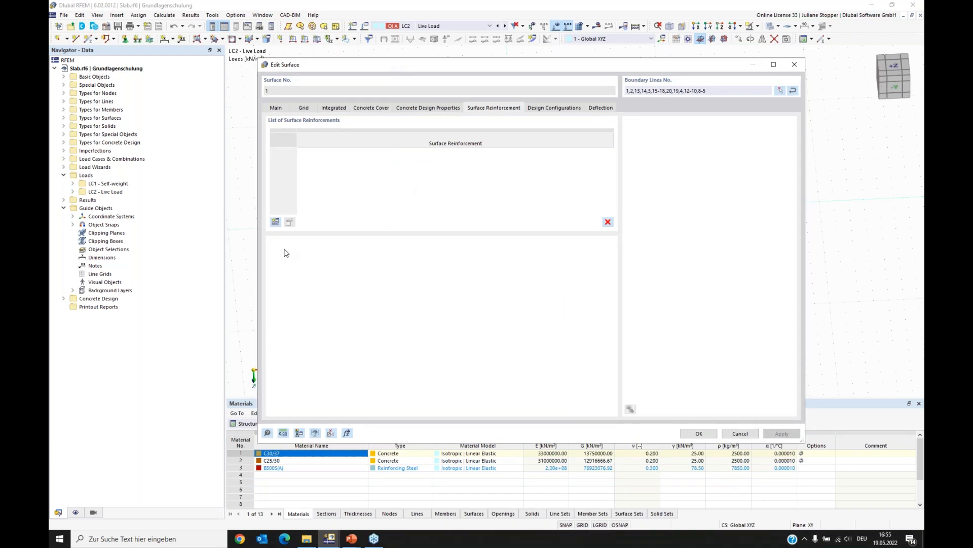
click(275, 222)
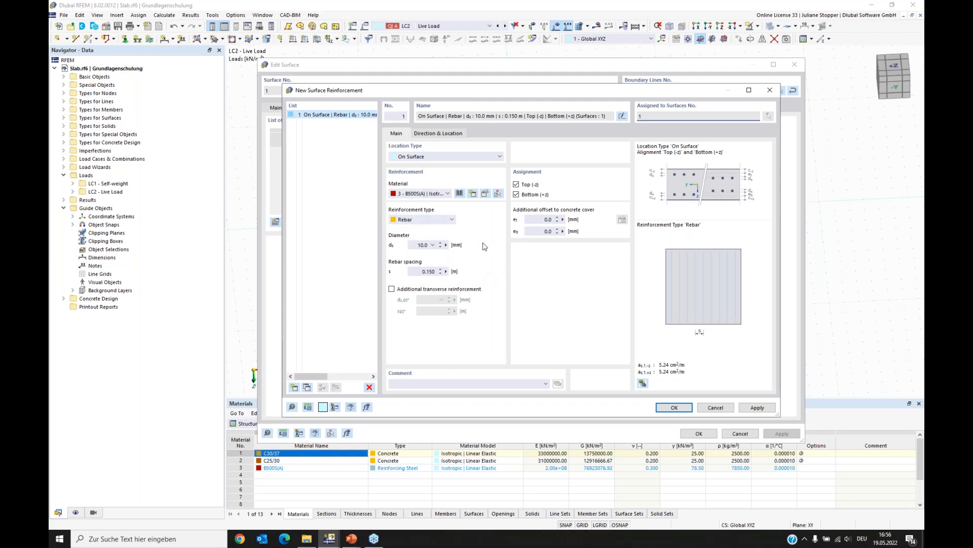
click(517, 194)
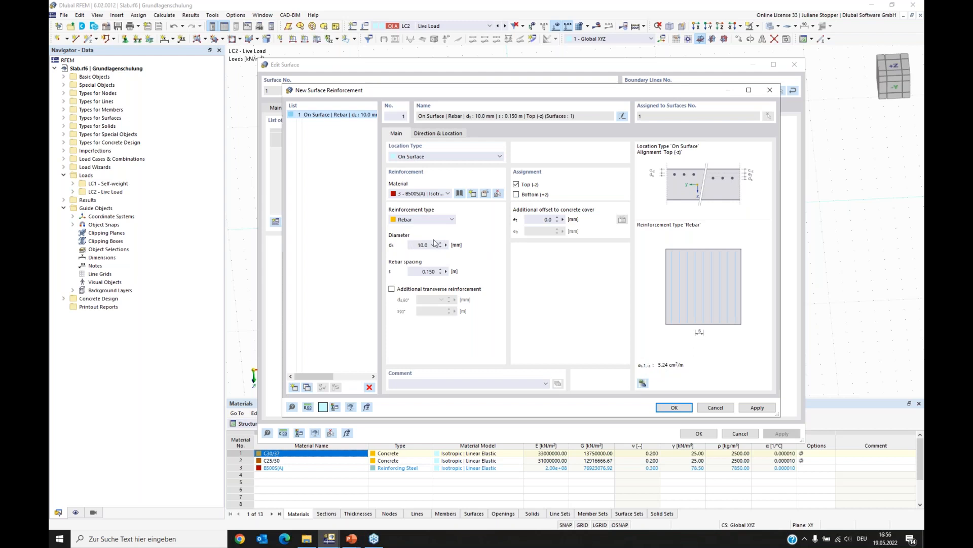
click(412, 244)
click(430, 271)
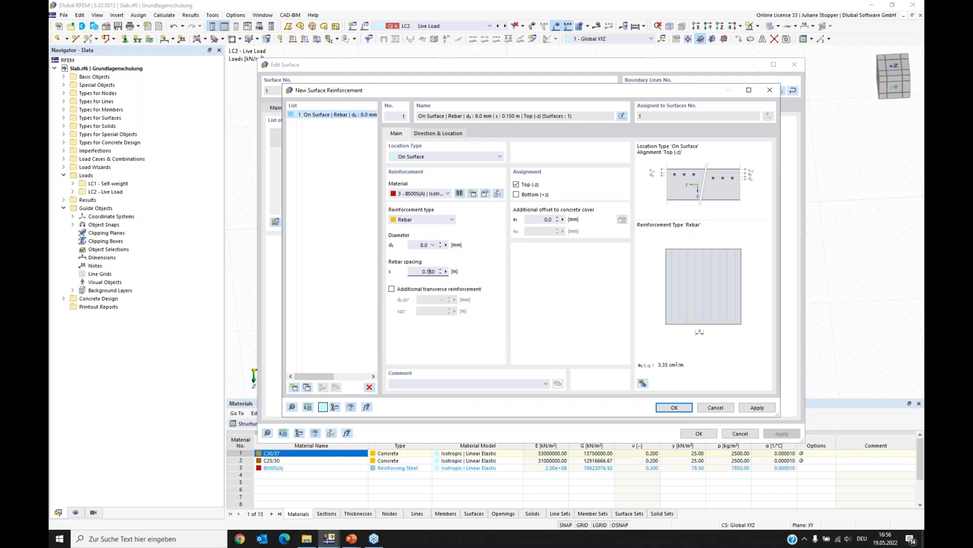
- Enable additional transverse reinforcement of 8 mm at 0.150 m spacing and apply the reinforcement
click(392, 289)
drag(425, 299, 433, 299)
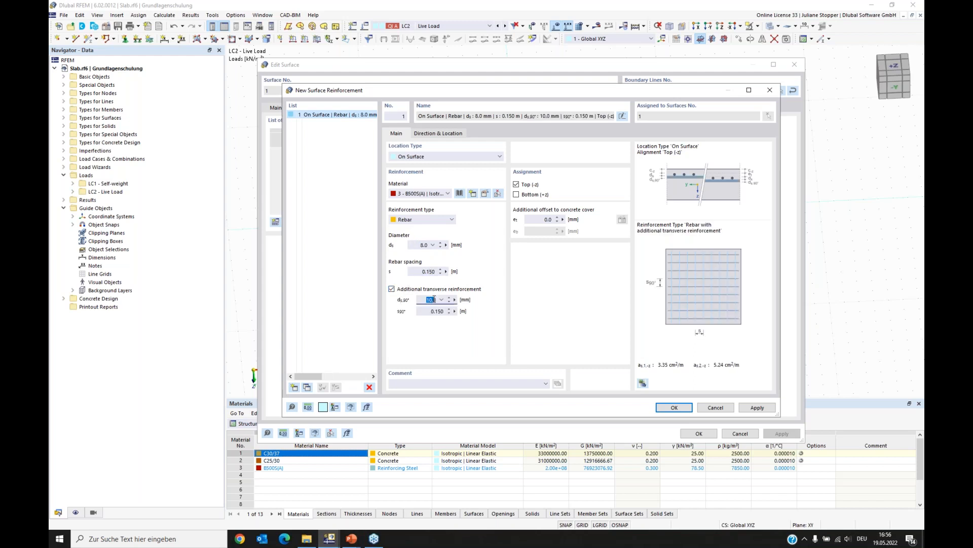
text(8)
click(437, 311)
click(756, 408)
- Copy the top reinforcement, assign the copy to the bottom side only, and confirm the reinforcement dialog
click(314, 116)
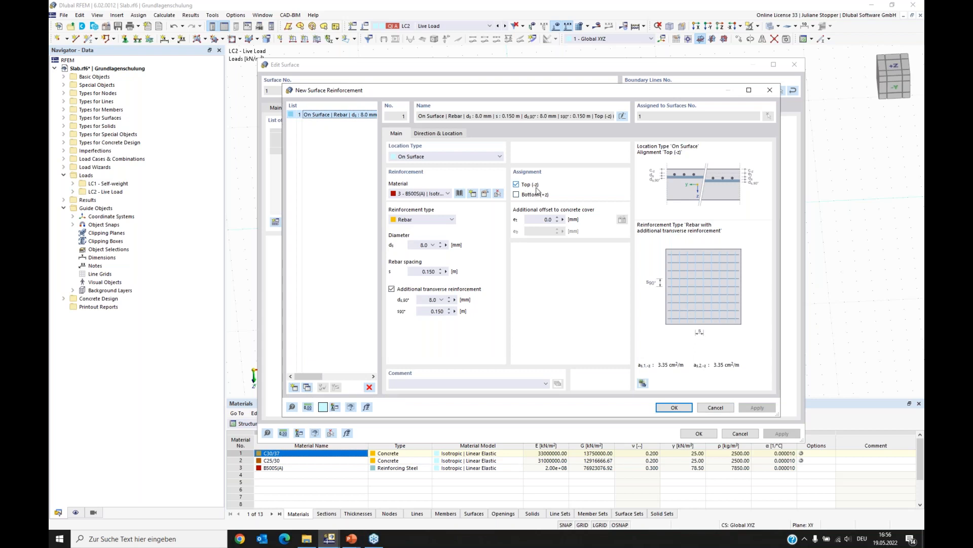
click(307, 387)
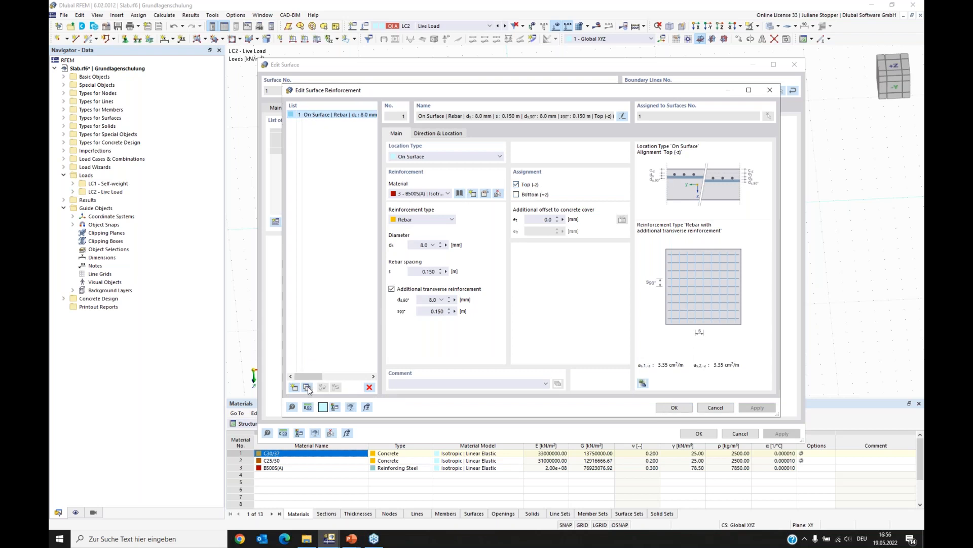
click(516, 194)
click(516, 184)
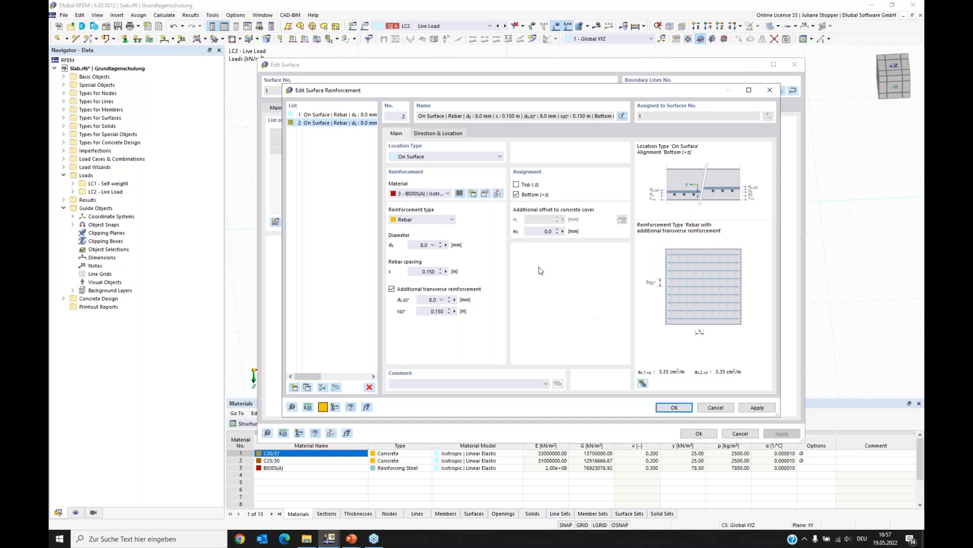
click(673, 407)
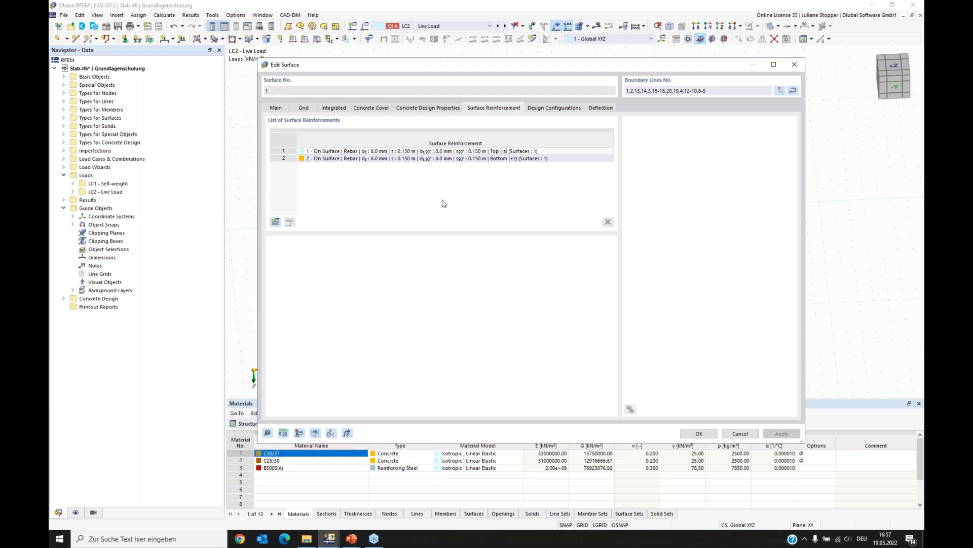
- Open the default ultimate design configuration and view its surface design parameters
click(553, 108)
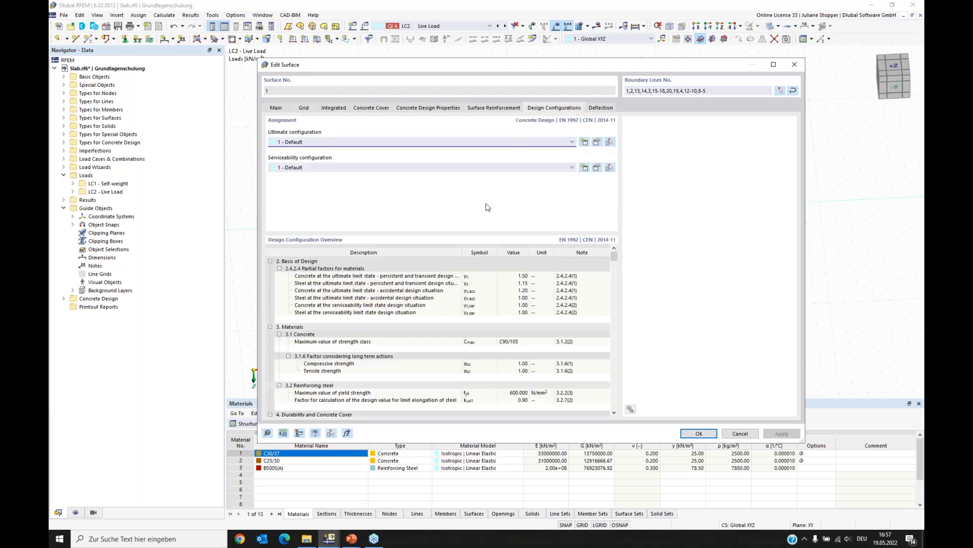
click(597, 142)
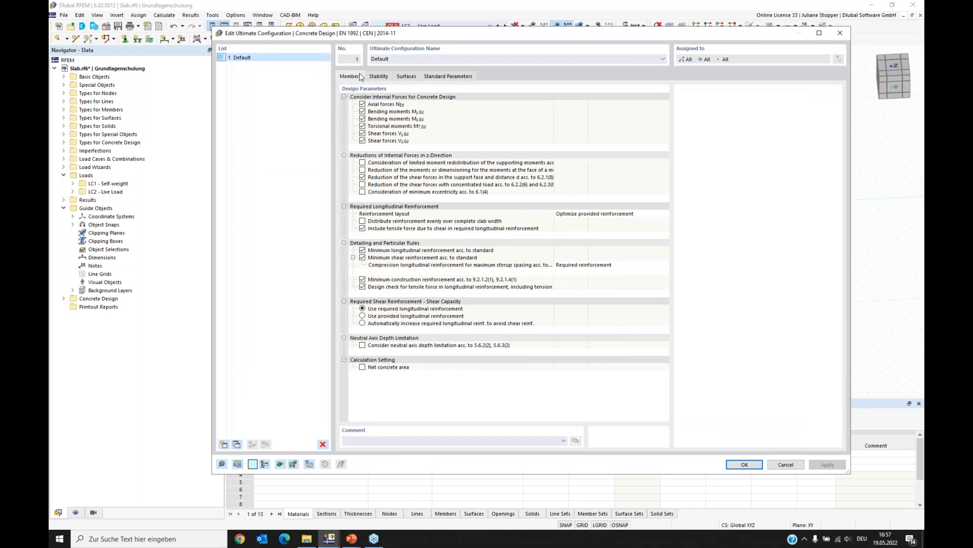
click(409, 77)
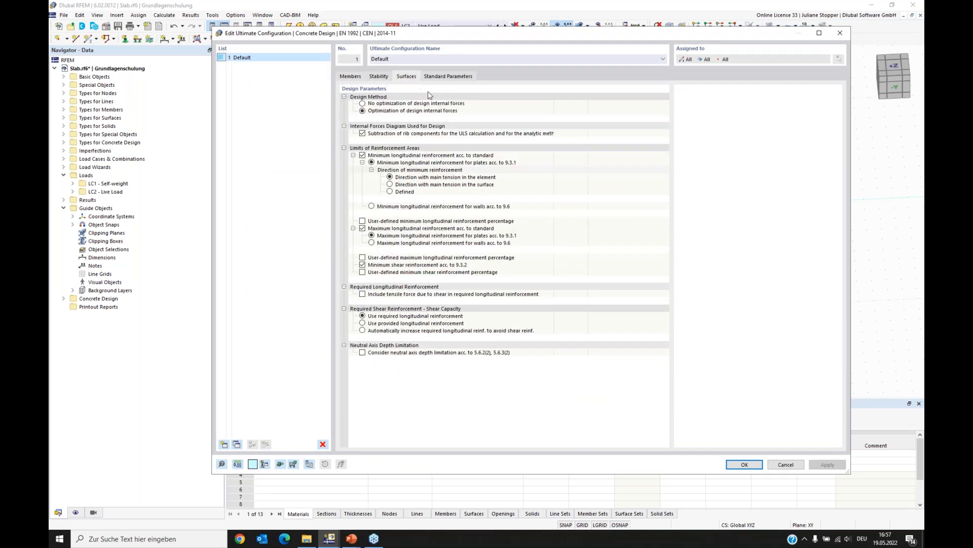
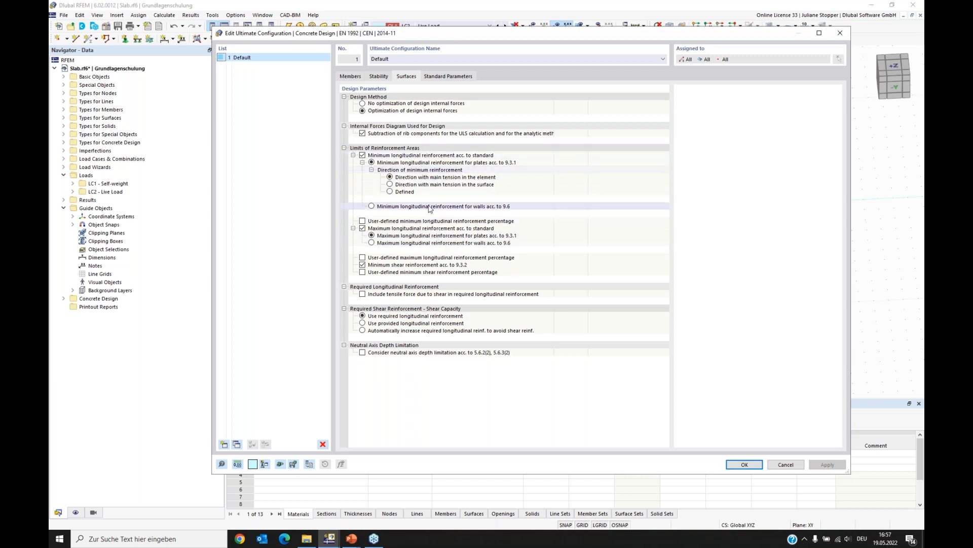
- Close the ultimate configuration, then open and confirm the default serviceability design configuration
click(745, 465)
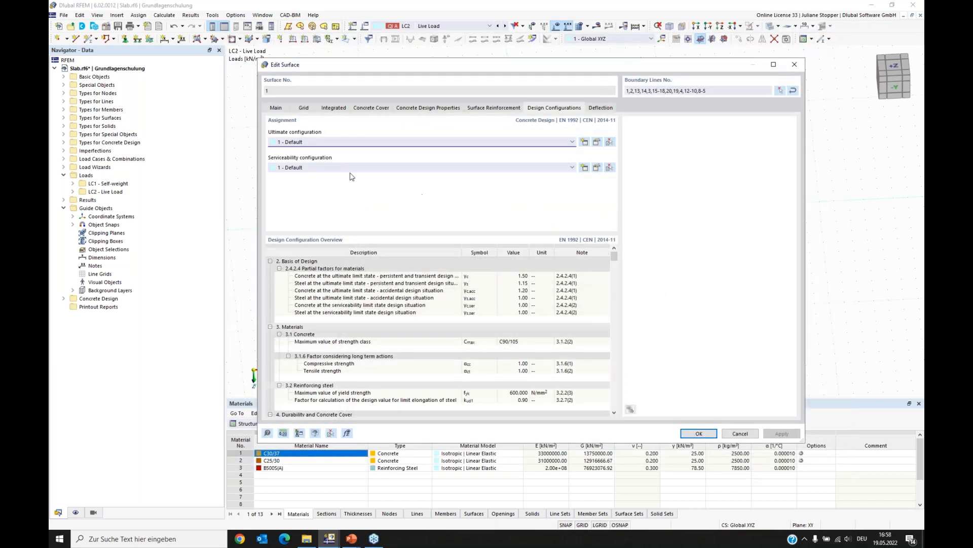
click(597, 168)
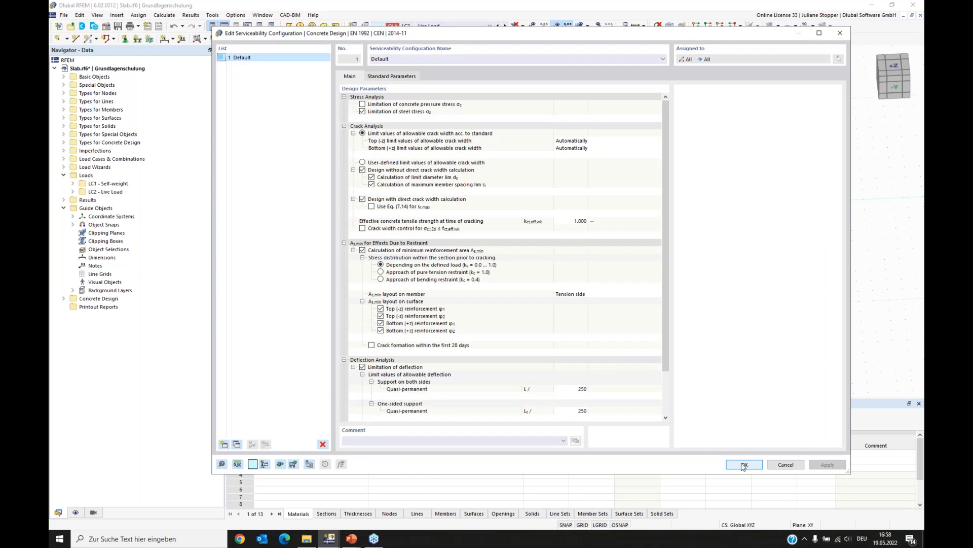
click(743, 464)
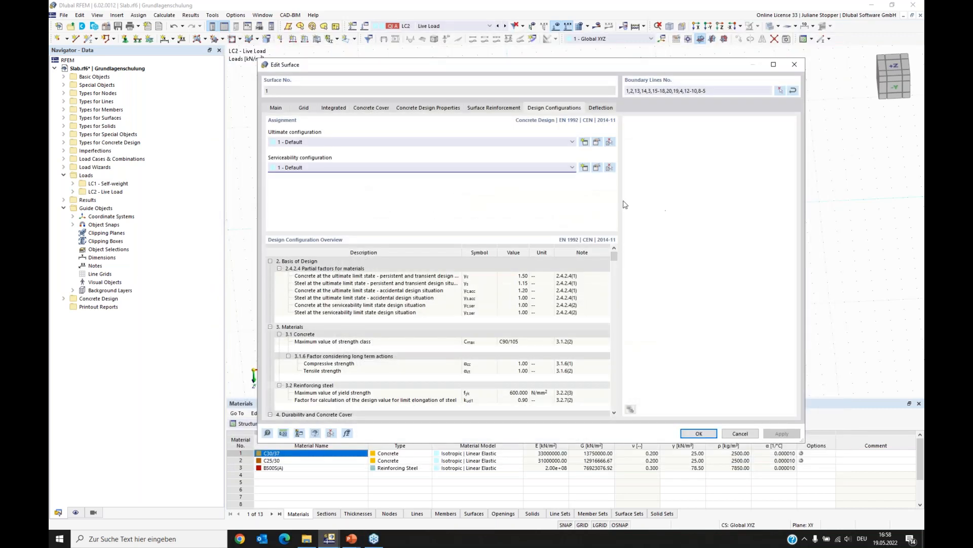
- Check the surface's deflection, design configuration and reinforcement settings, and confirm the surface dialog
click(603, 108)
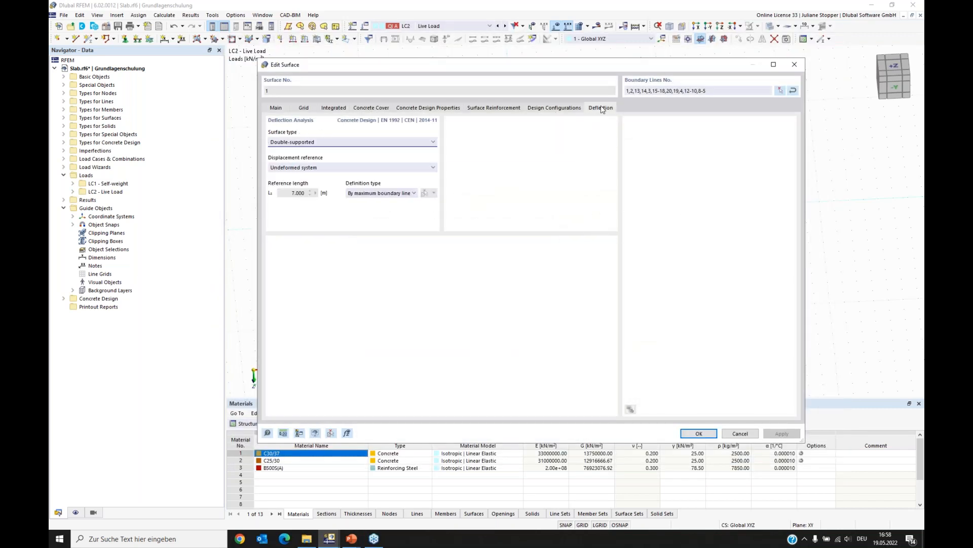
click(561, 109)
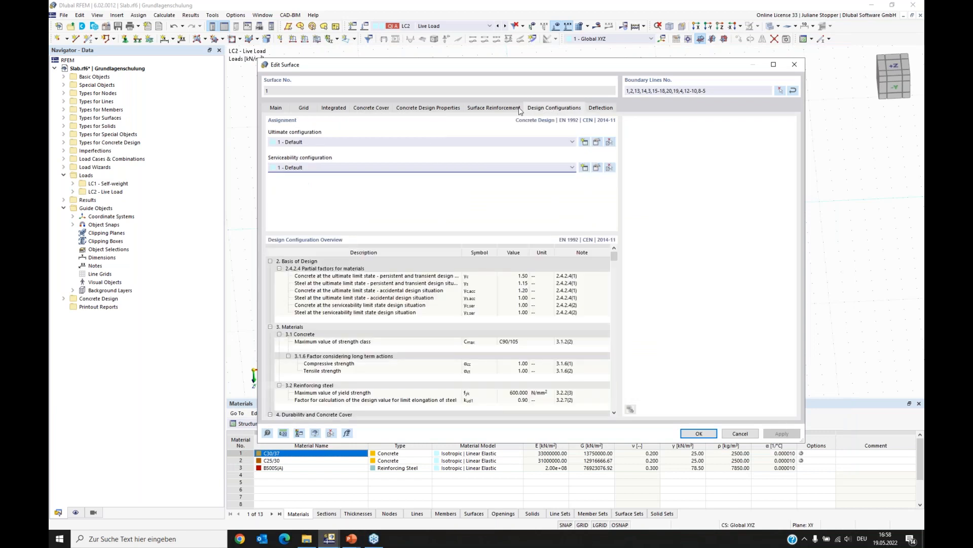
drag(502, 59, 496, 27)
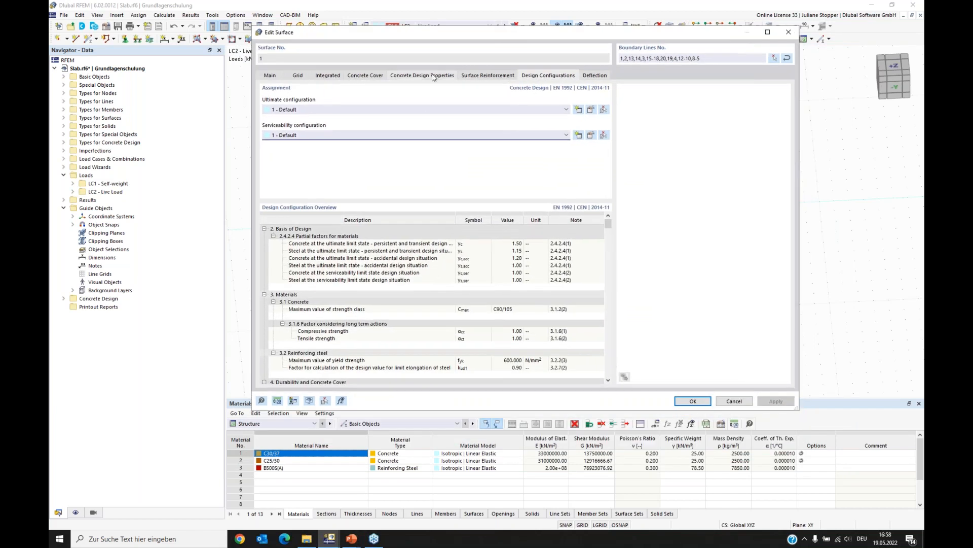
click(476, 76)
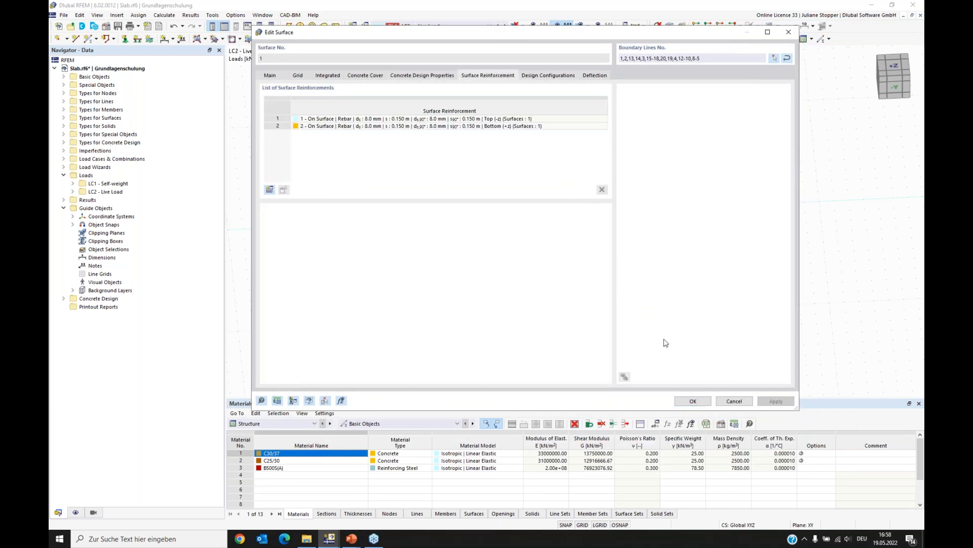
click(693, 401)
- Hide the load display in the model view
ctrl+middle_drag(817, 371, 693, 110)
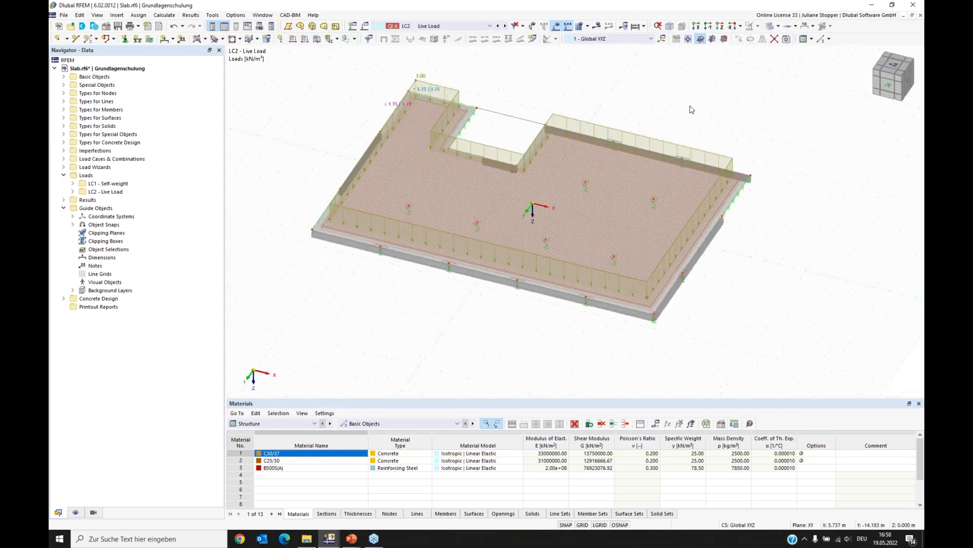
click(557, 26)
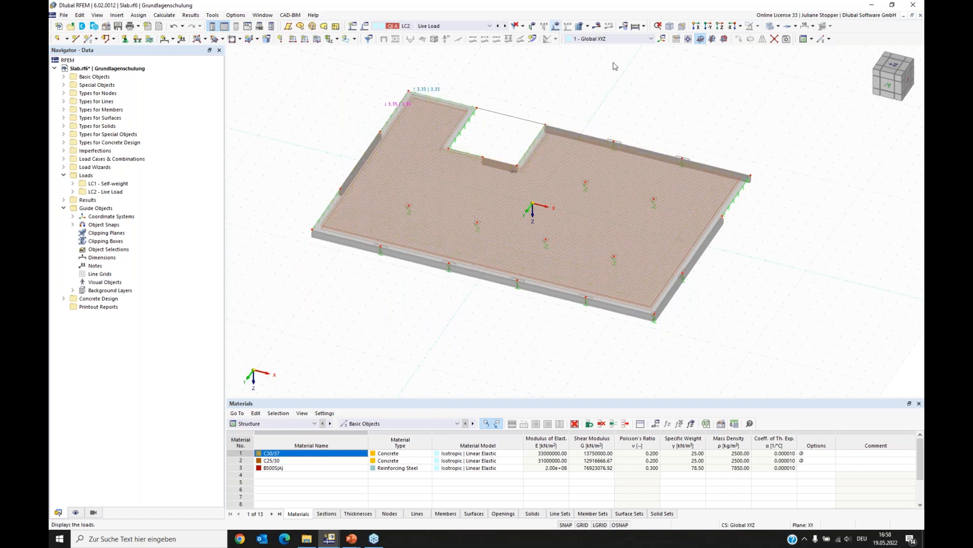
ctrl+middle_drag(755, 302, 777, 299)
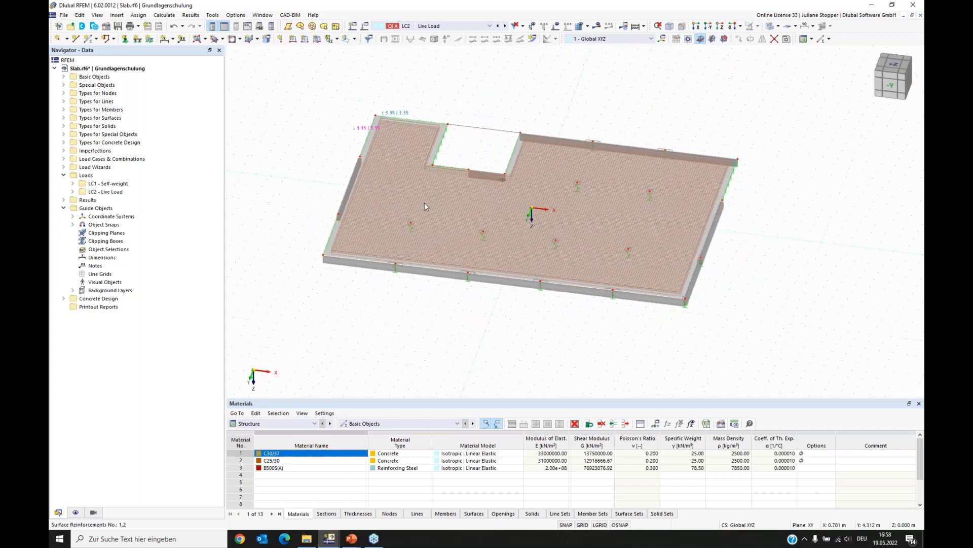
scroll(361, 224, up, 1)
scroll(371, 239, down, 1)
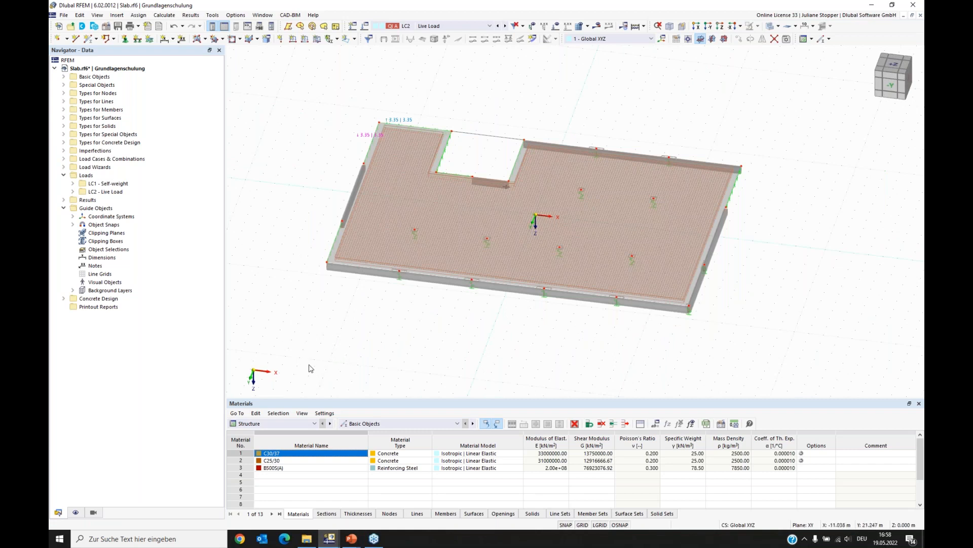
- Switch the table to Concrete Design and deactivate design situations DS2 and DS3 for design
click(270, 424)
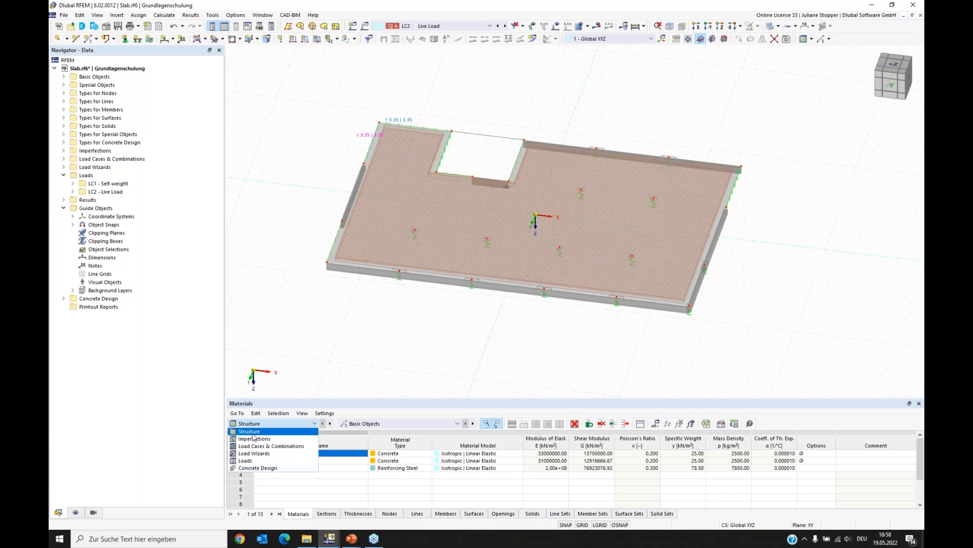
click(255, 469)
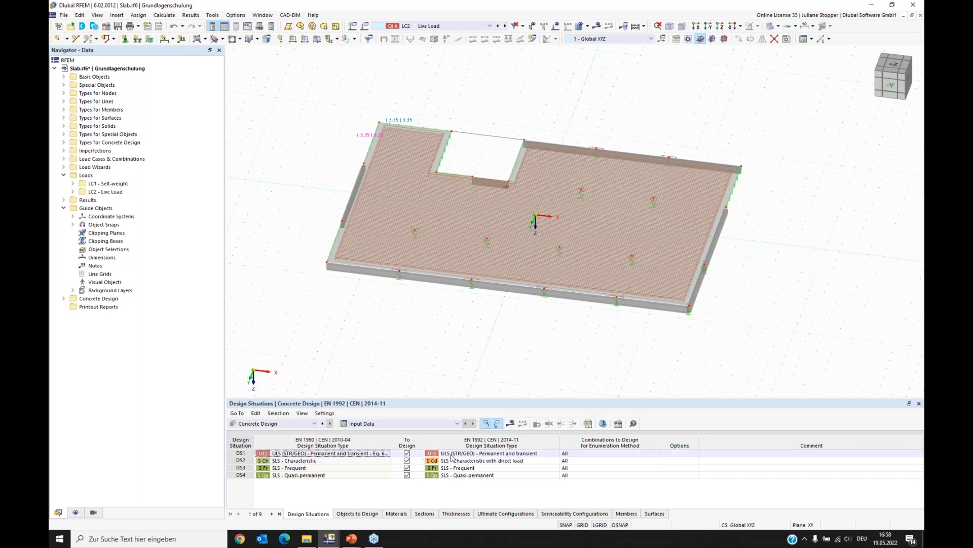
click(407, 461)
click(407, 468)
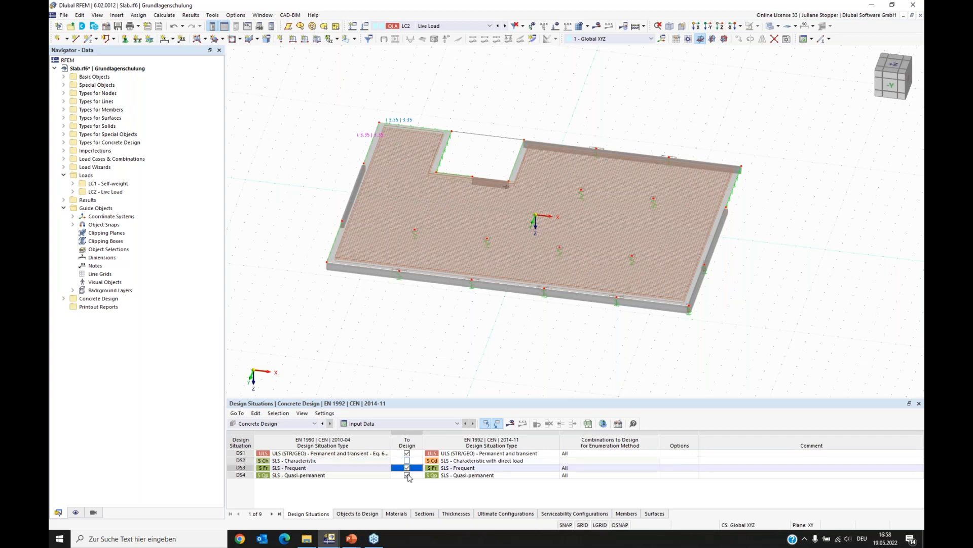
- Exclude members and nodes with punching from the objects to design, keeping only surfaces
click(358, 513)
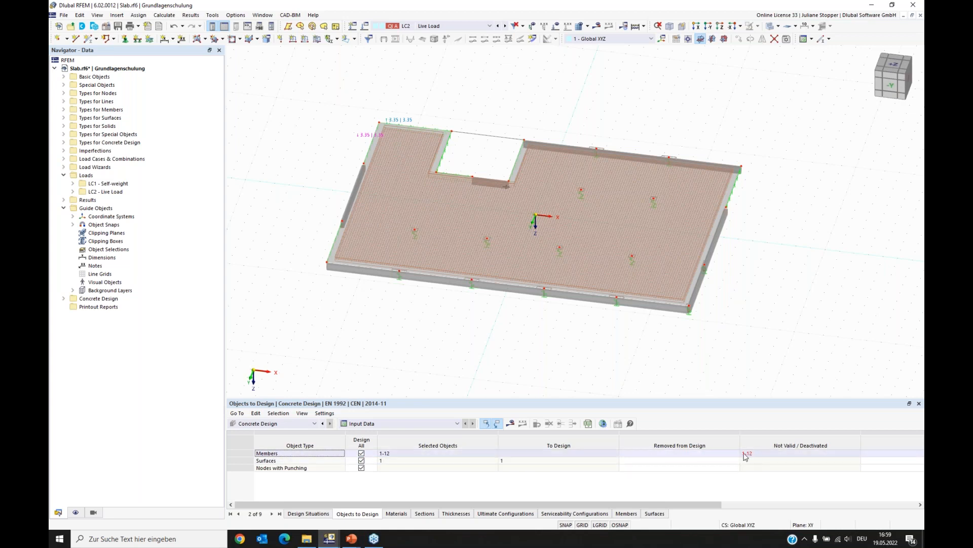
click(361, 453)
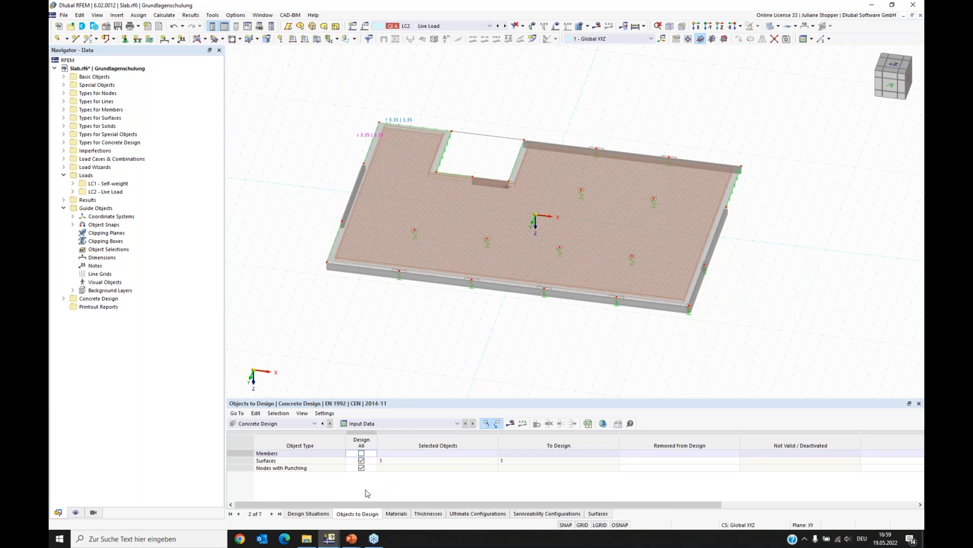
click(306, 468)
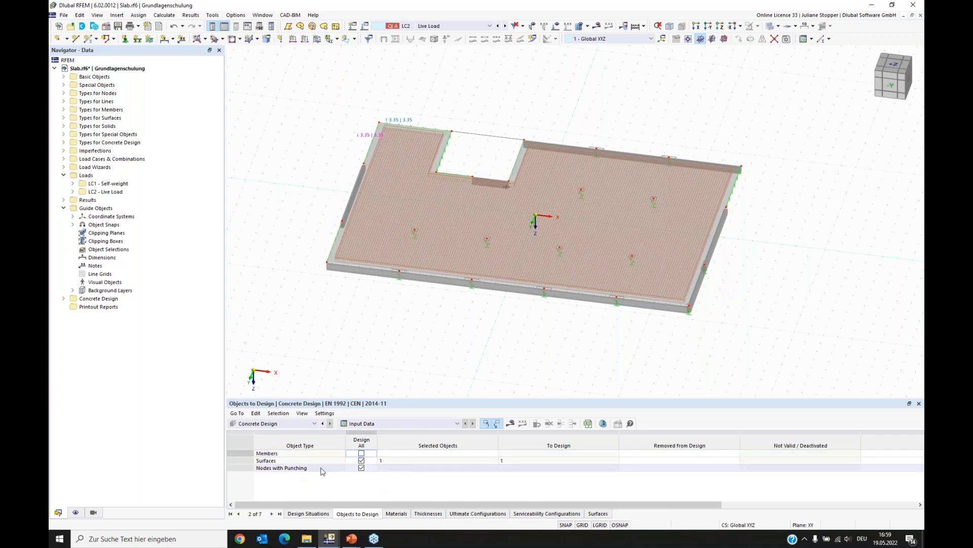
click(361, 467)
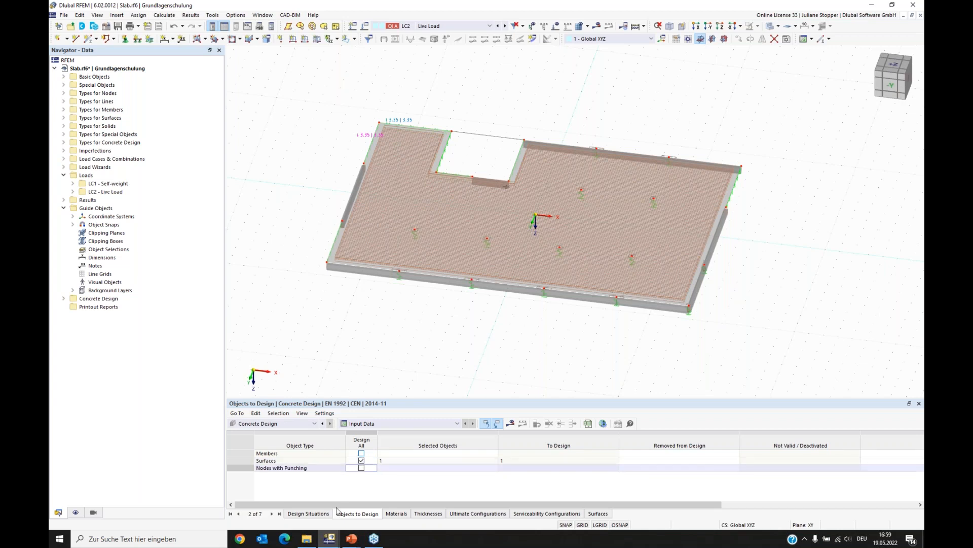
click(307, 513)
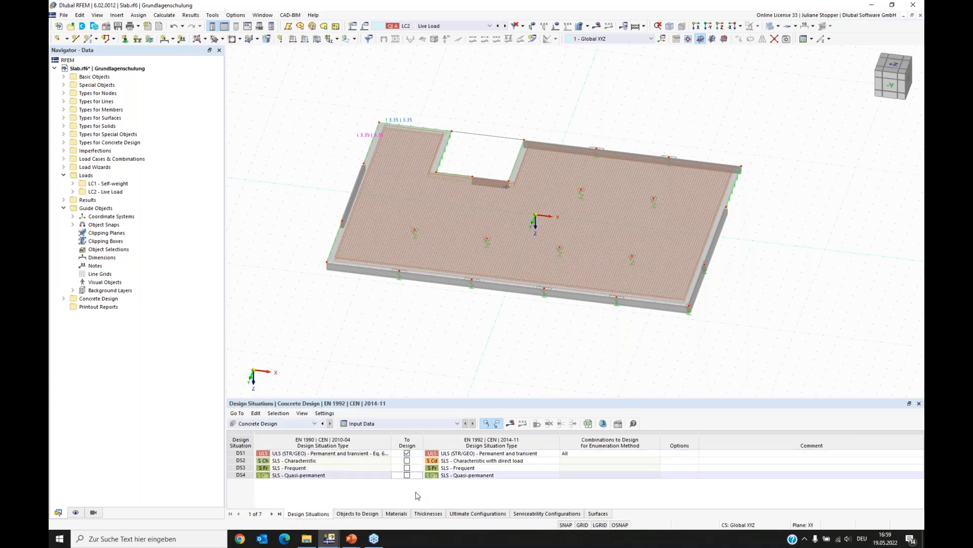
- Run the concrete design calculation and display the results for combination CO2
click(512, 424)
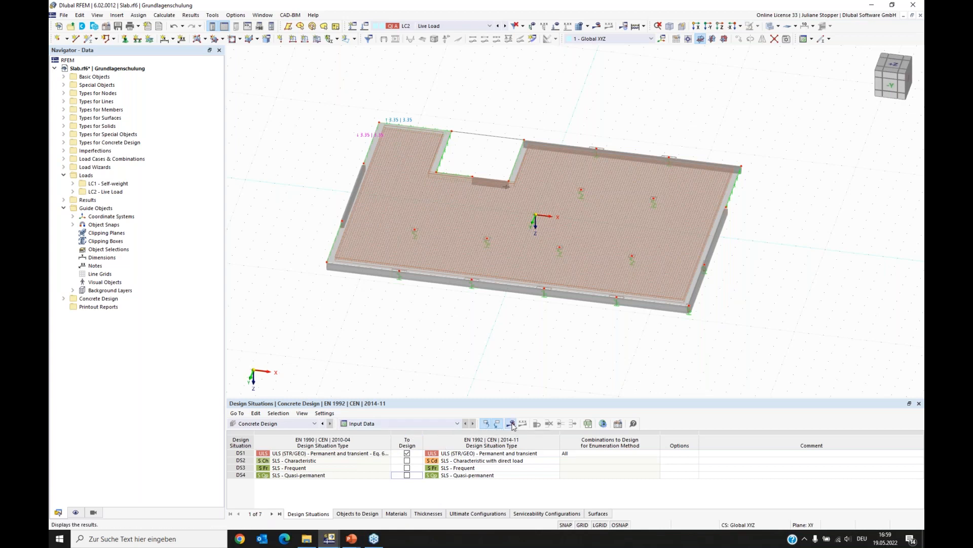
click(521, 309)
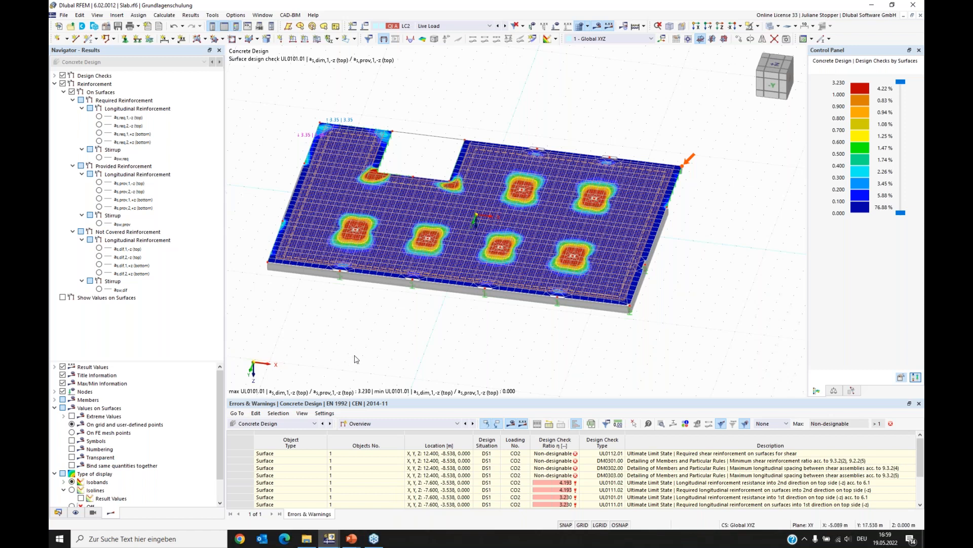
click(460, 26)
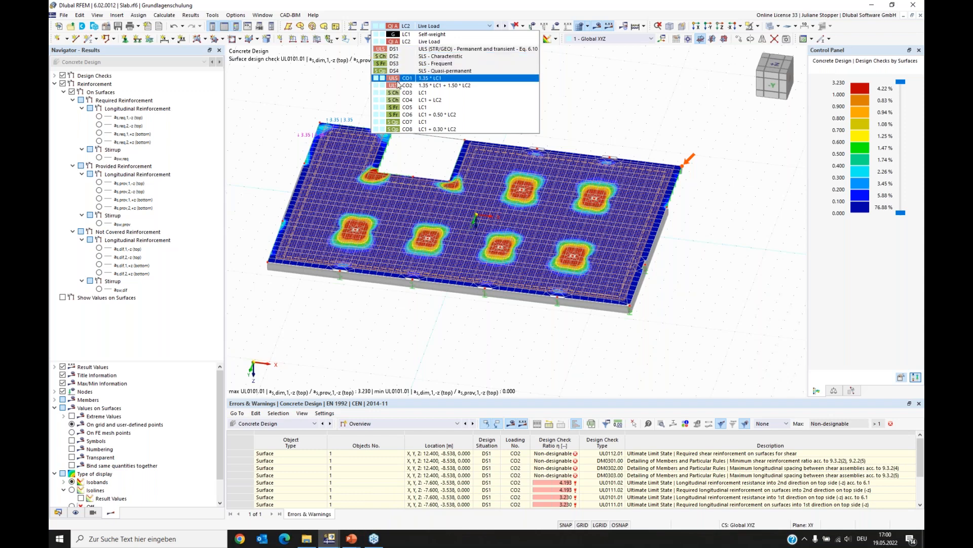
click(429, 86)
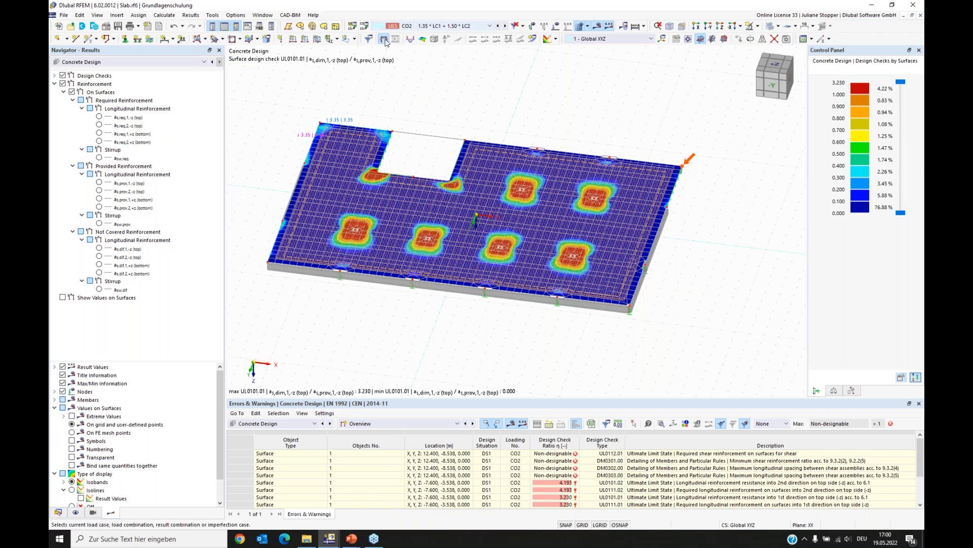
- Switch the results to Static Analysis and hide the FE mesh
click(113, 65)
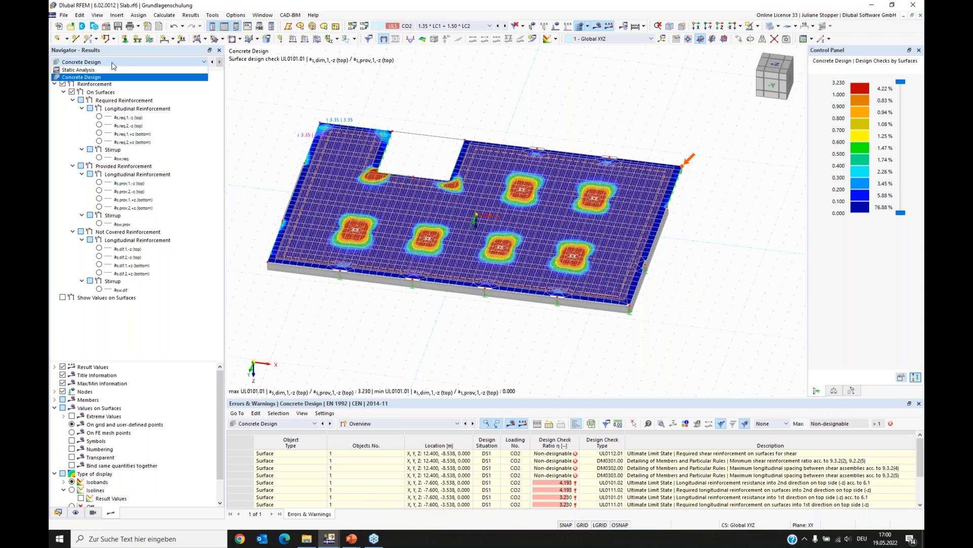
click(87, 71)
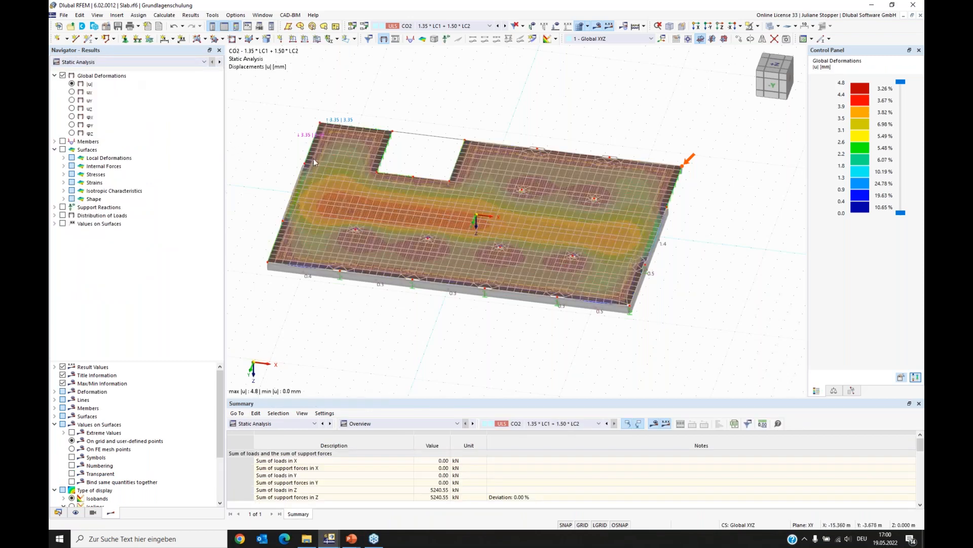
click(579, 27)
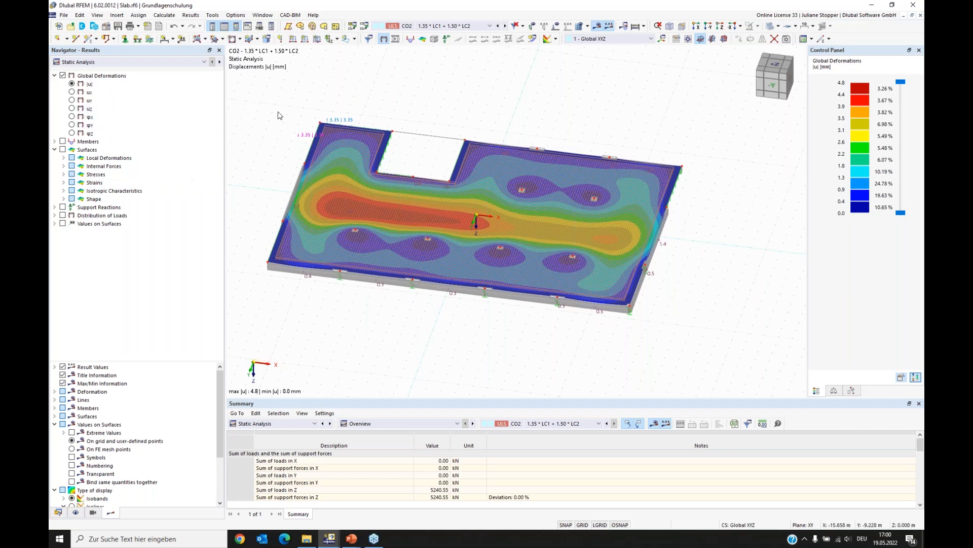
- Switch the results category back to Concrete Design
click(182, 62)
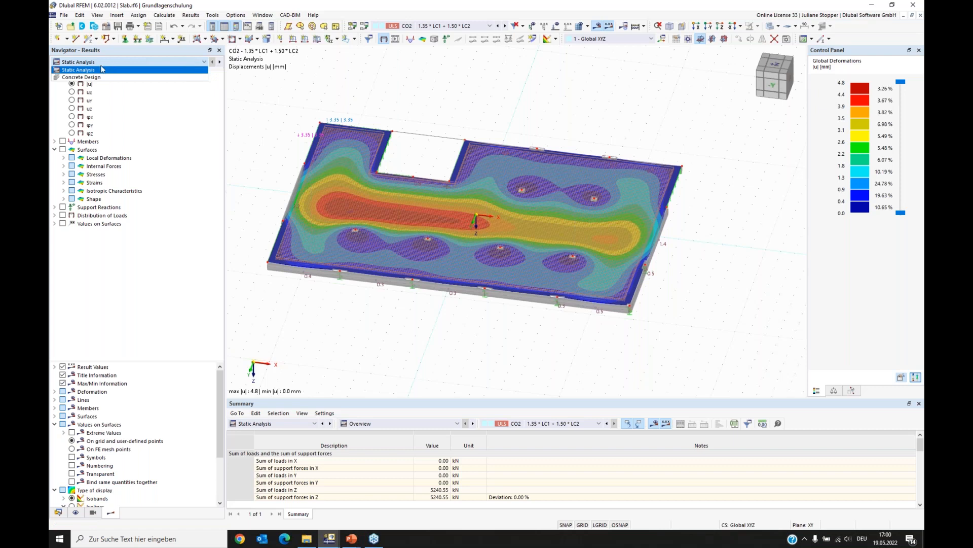
click(91, 77)
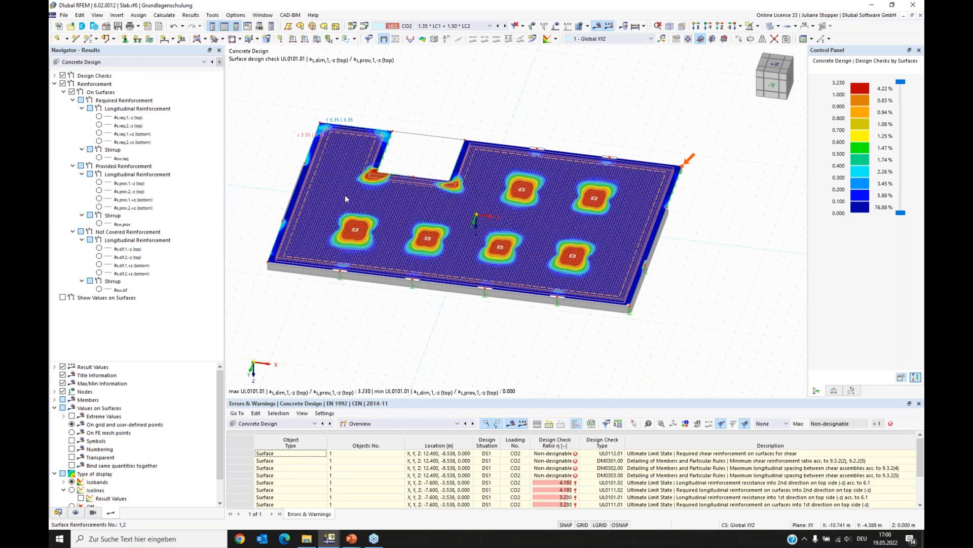
ctrl+middle_drag(347, 312, 276, 383)
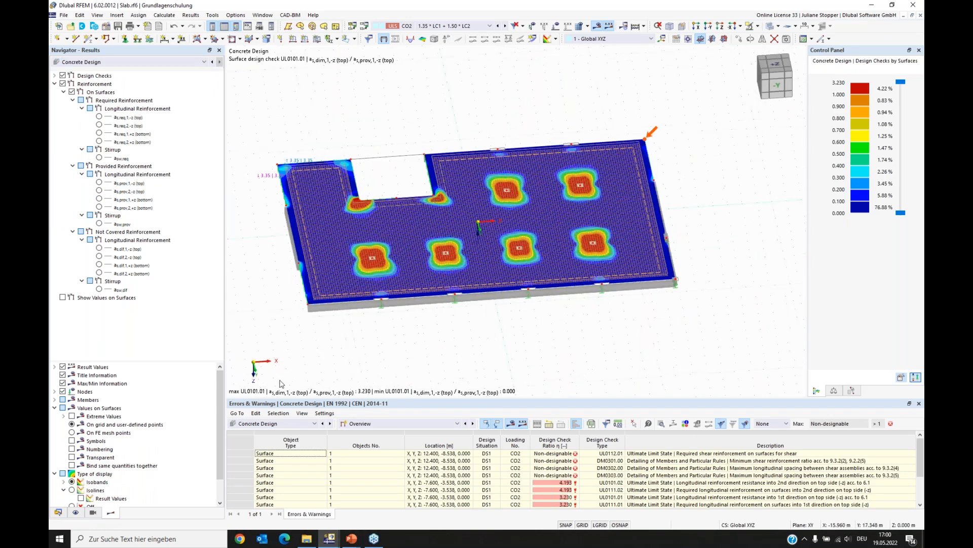
- Hide the concrete design types display in the display navigator and return to the results navigator
click(74, 513)
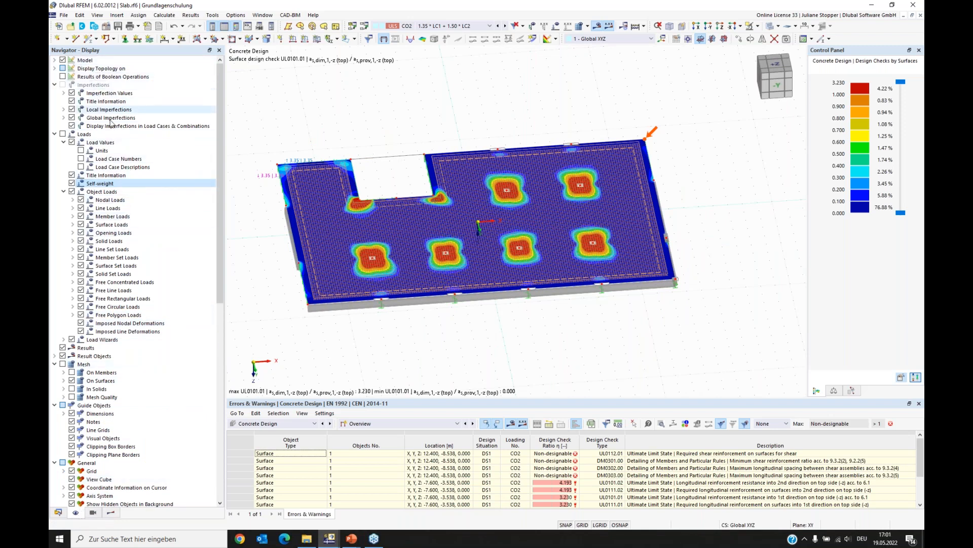
click(55, 85)
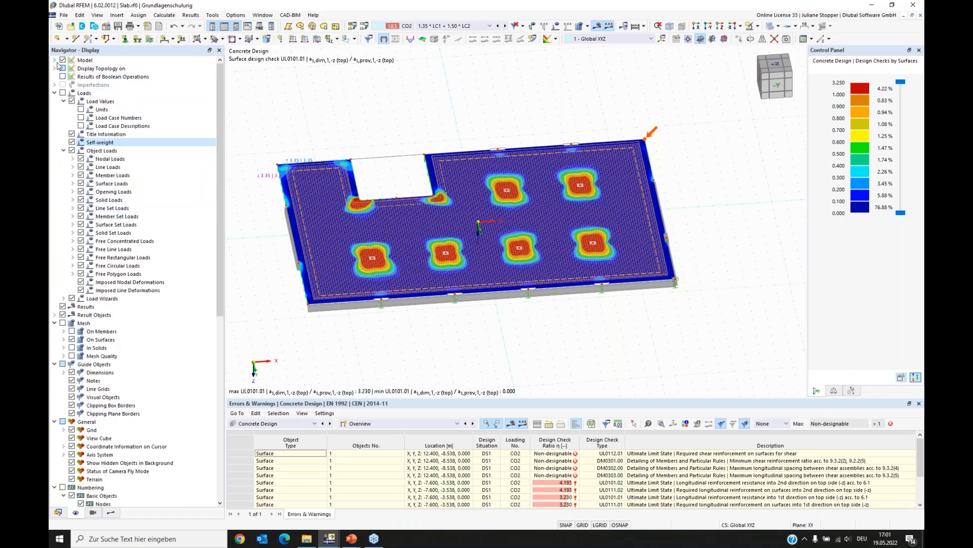
click(55, 60)
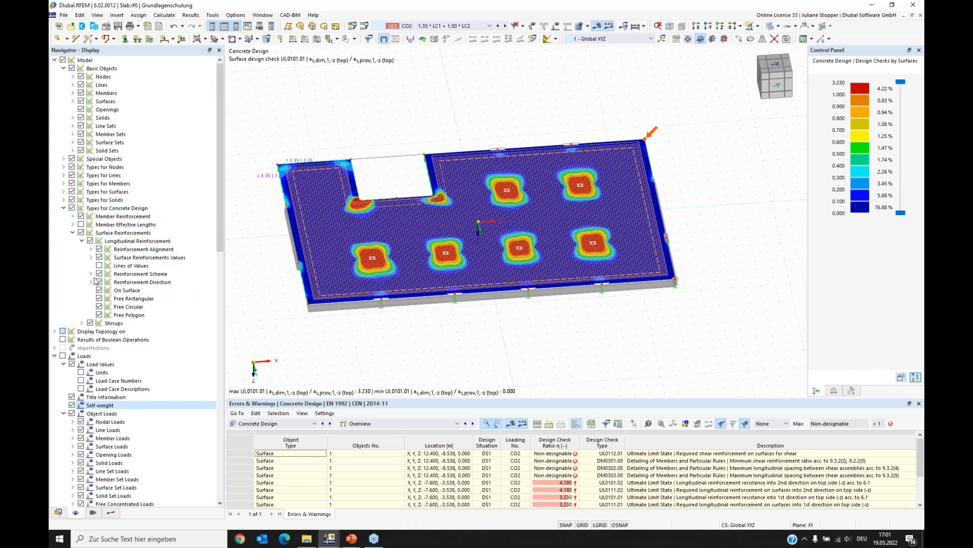
click(72, 208)
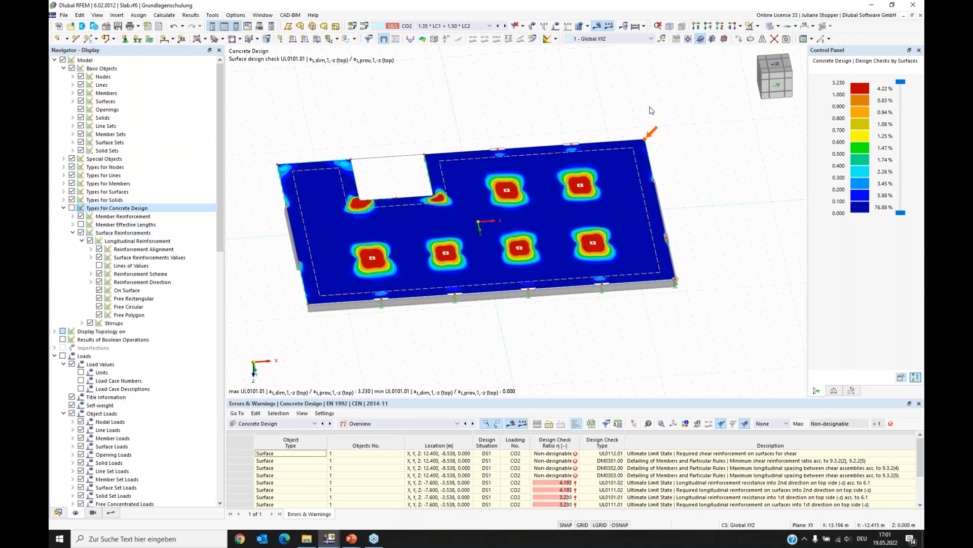
click(111, 512)
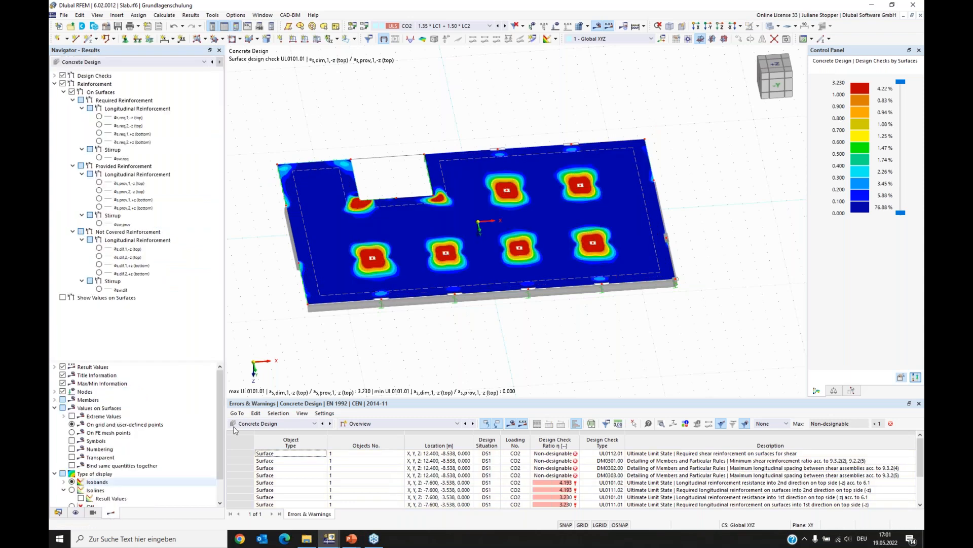
- Examine the surface design check in top view with an enlarged errors and warnings table
click(724, 39)
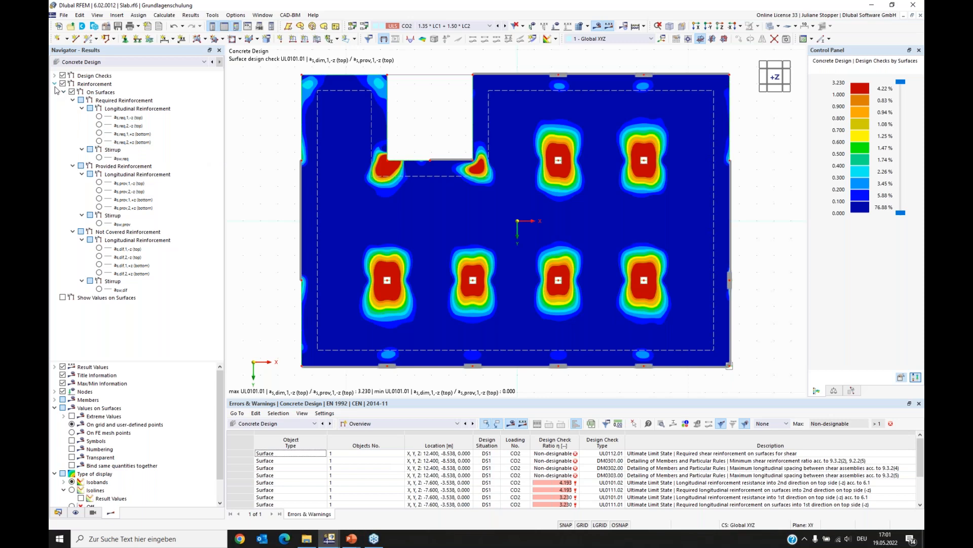
drag(445, 400, 444, 314)
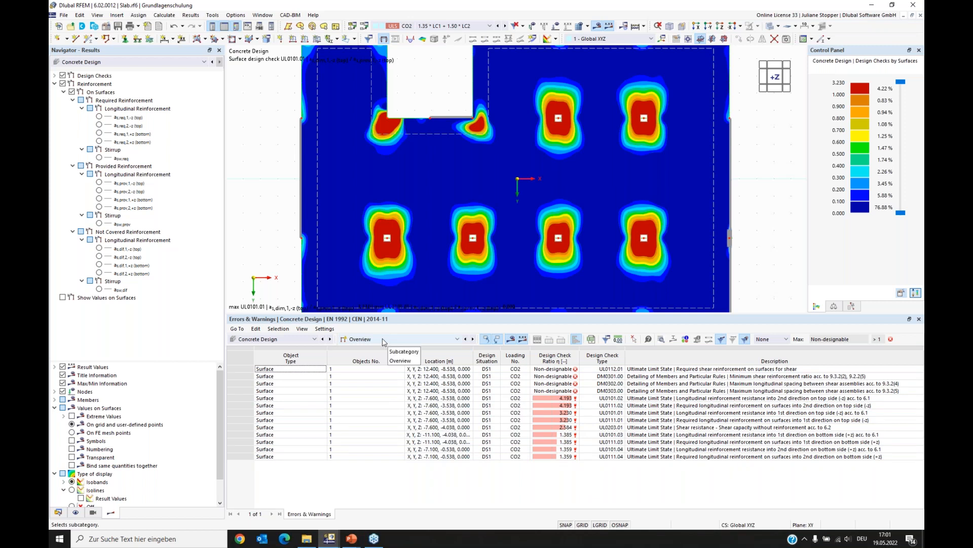
- Switch the results table to Design Ratios on Surfaces and filter out the detailing checks
click(441, 341)
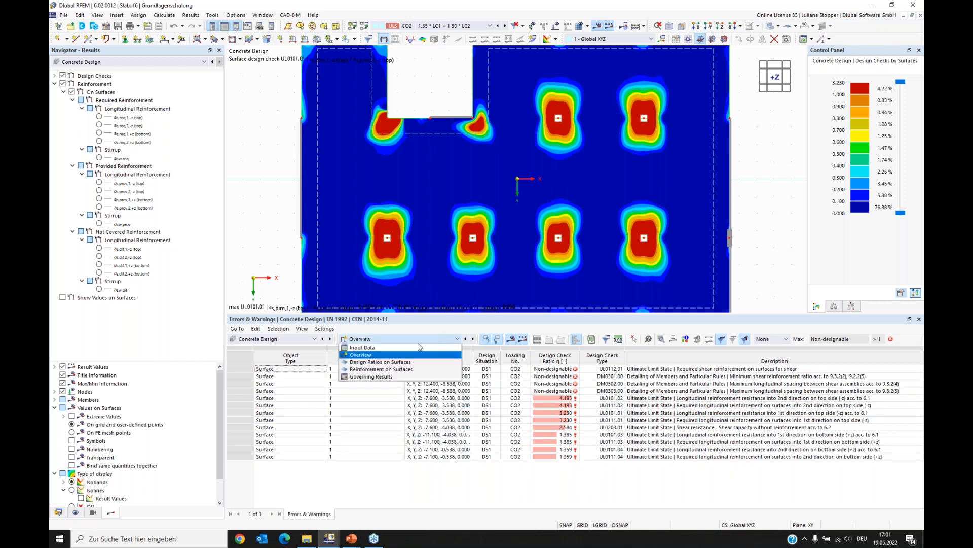
click(392, 362)
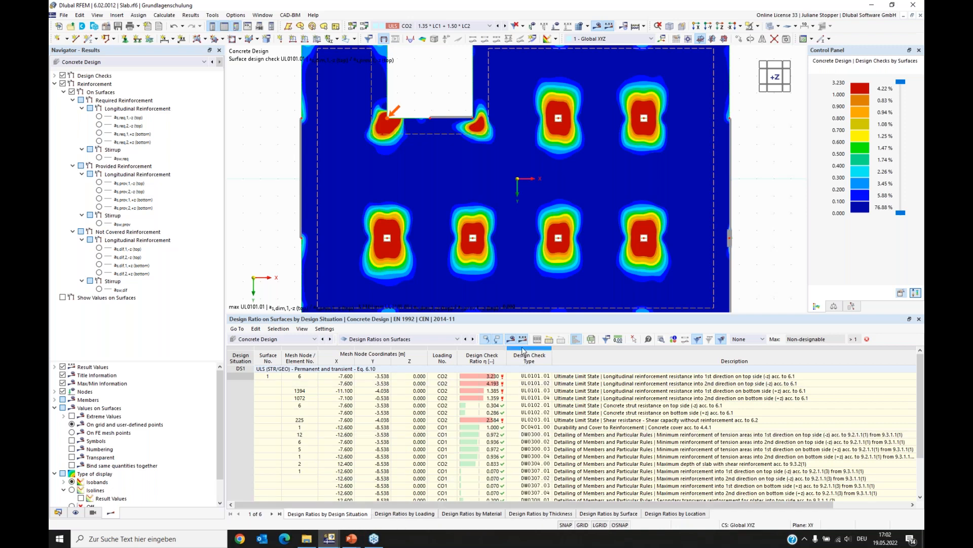
drag(528, 308, 527, 277)
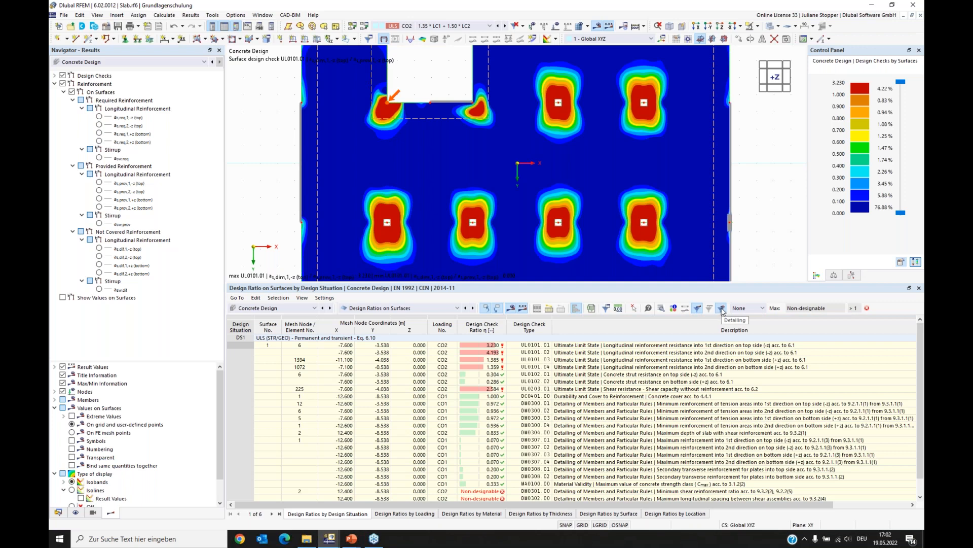
click(722, 309)
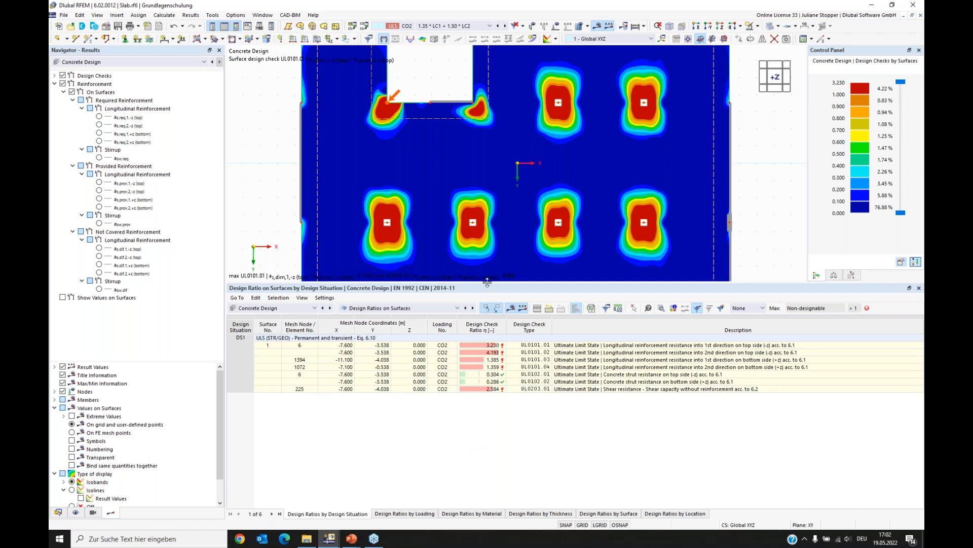
drag(489, 287, 487, 332)
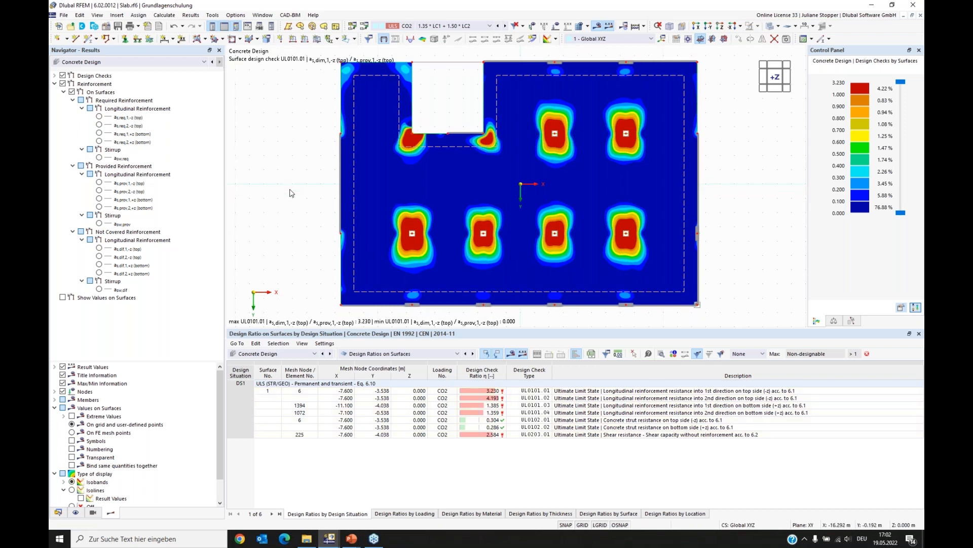
- Display the ultimate limit state surface design checks UL0101.02, UL0101.03 and UL0101.04 in turn
click(55, 84)
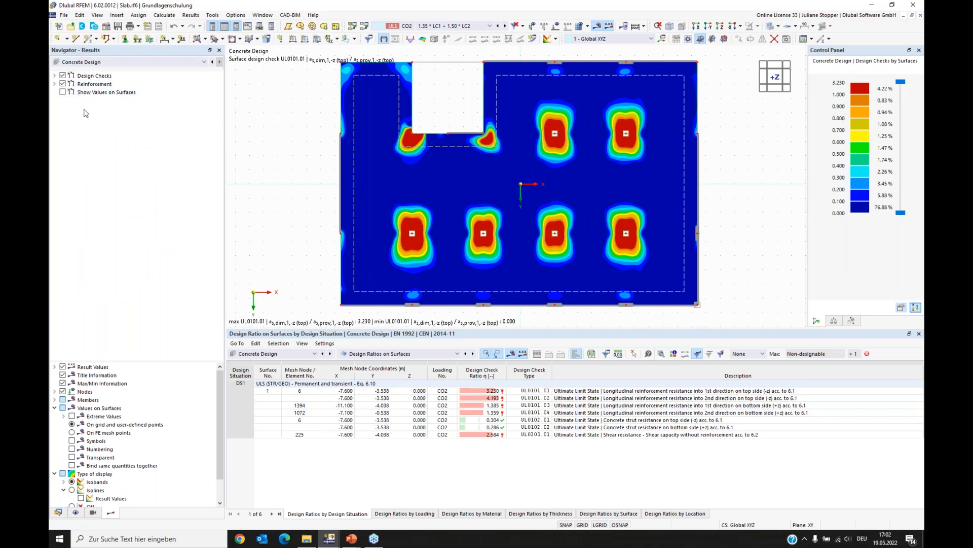
click(62, 84)
click(54, 76)
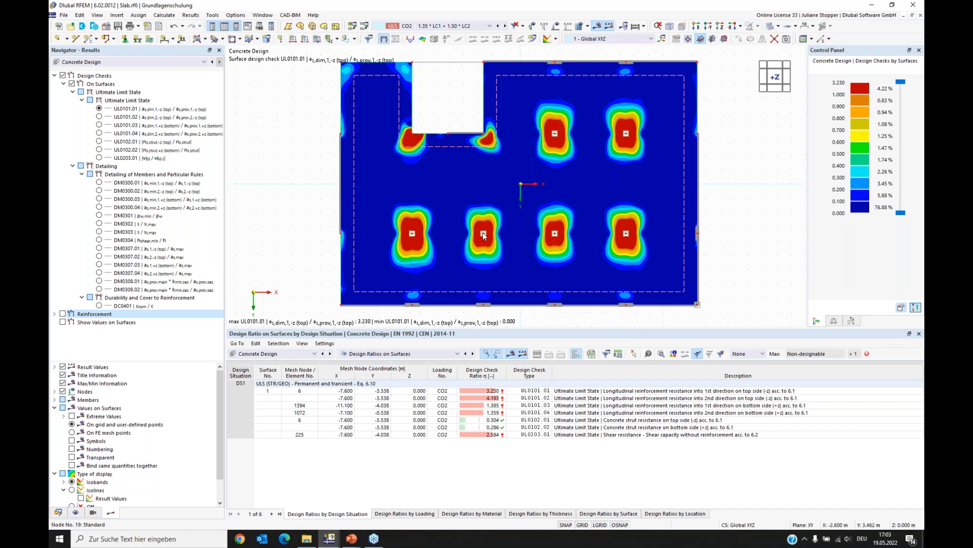
click(100, 117)
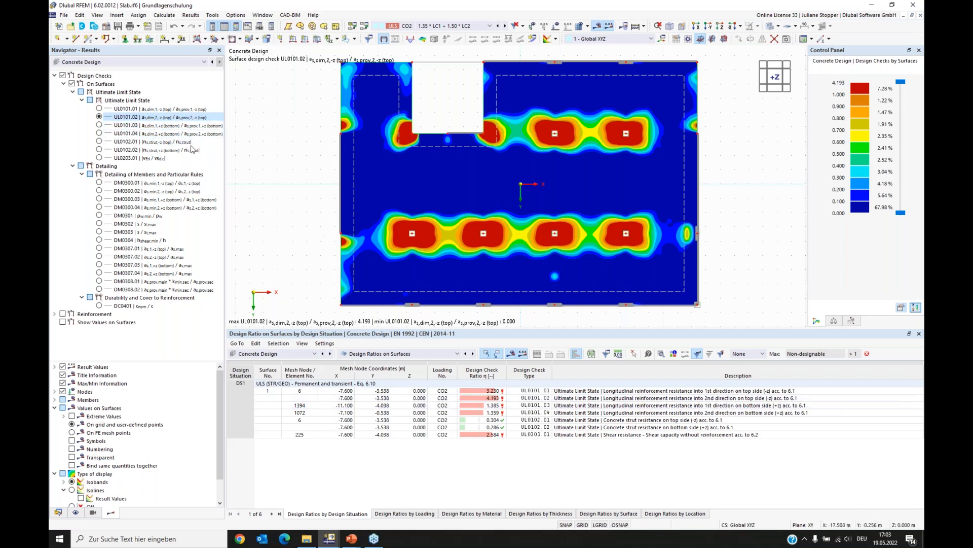
click(99, 125)
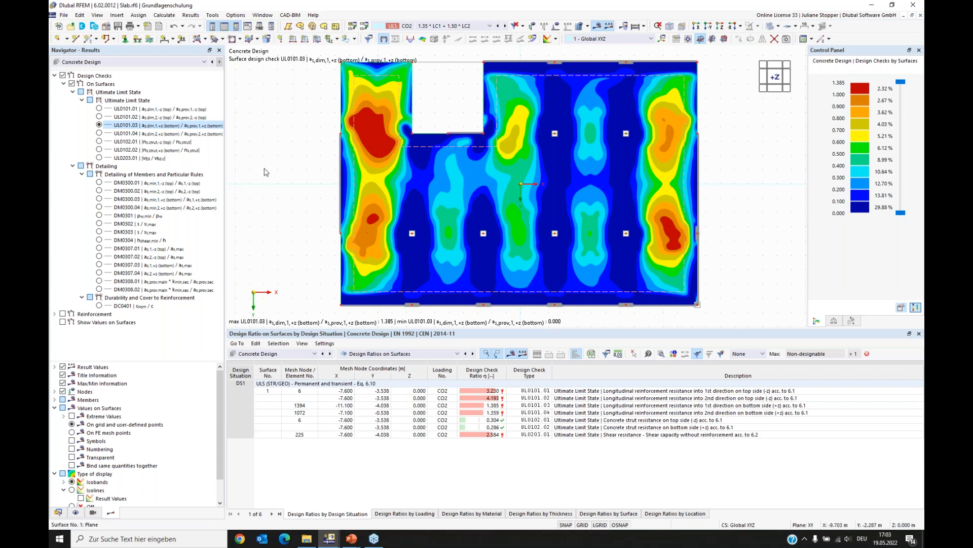
click(146, 134)
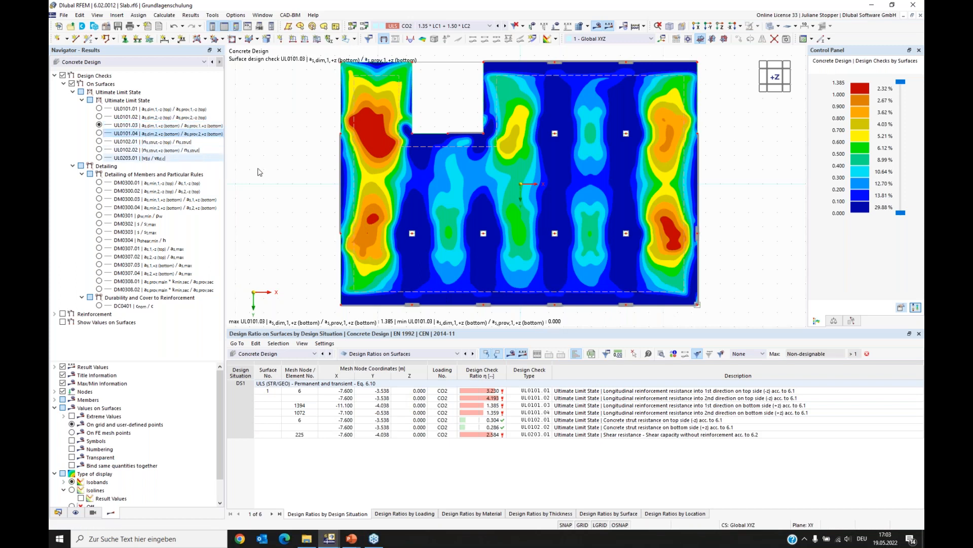
click(98, 133)
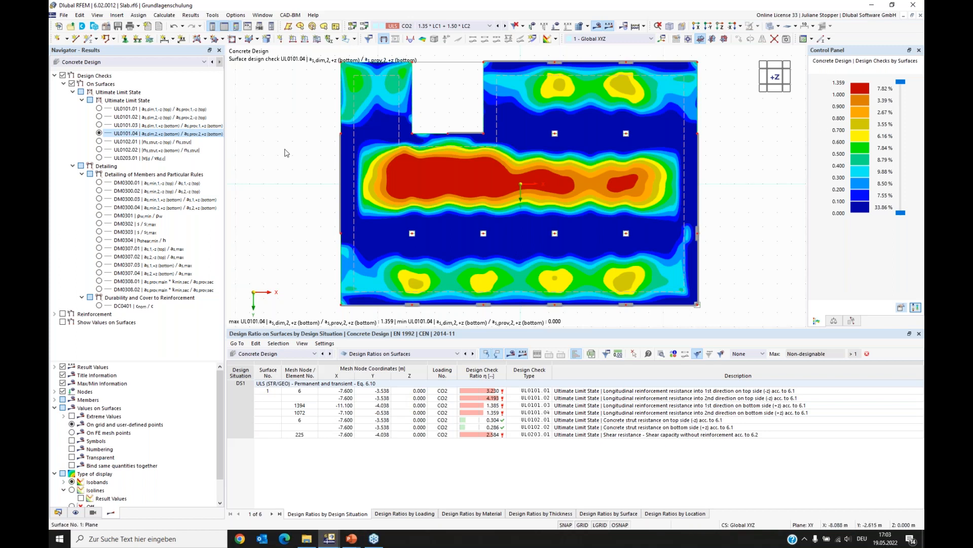
- Switch to reinforcement results and display the required longitudinal reinforcement for both directions, top and bottom
click(54, 75)
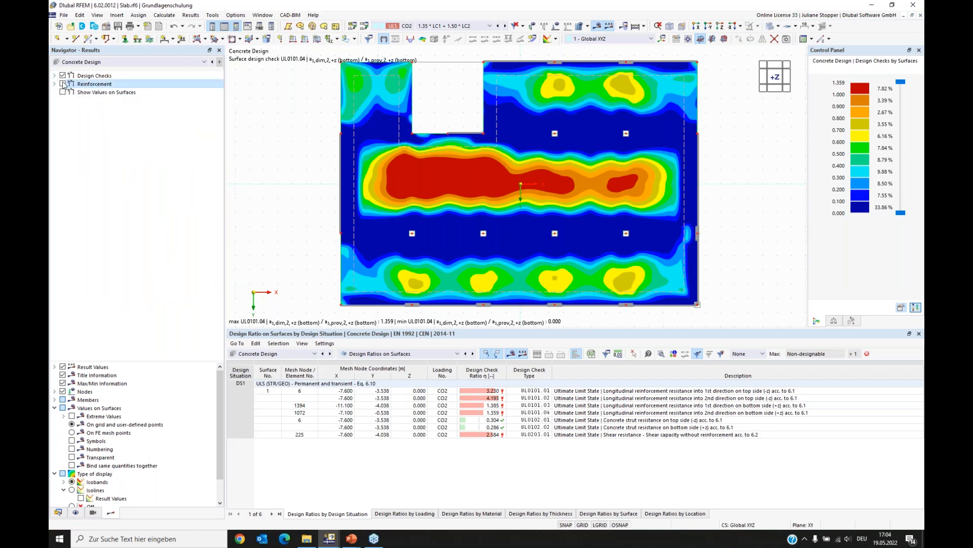
click(62, 76)
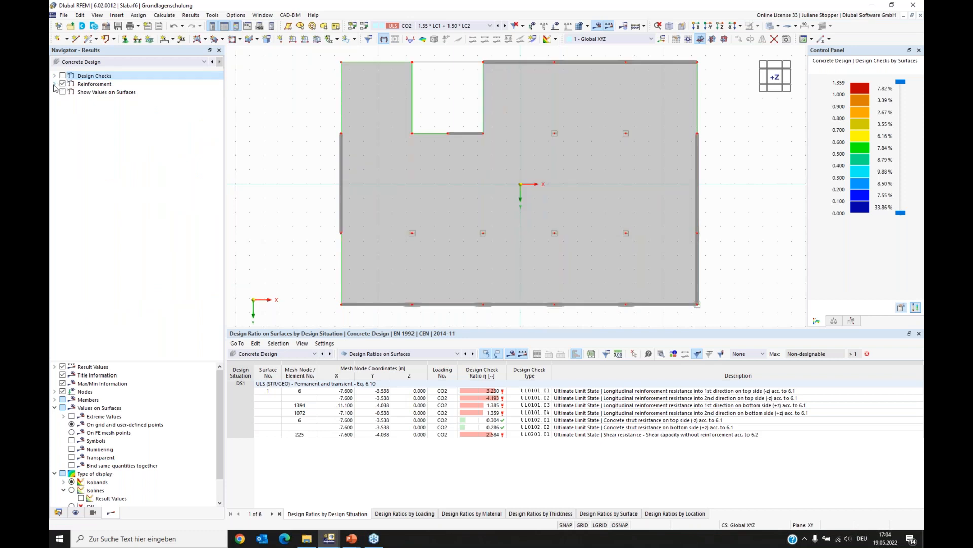
click(55, 84)
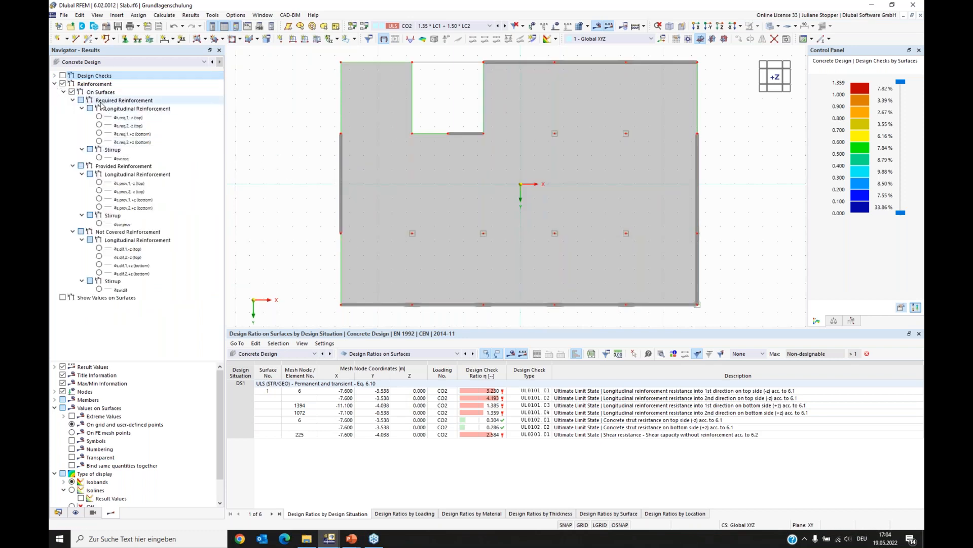
click(99, 118)
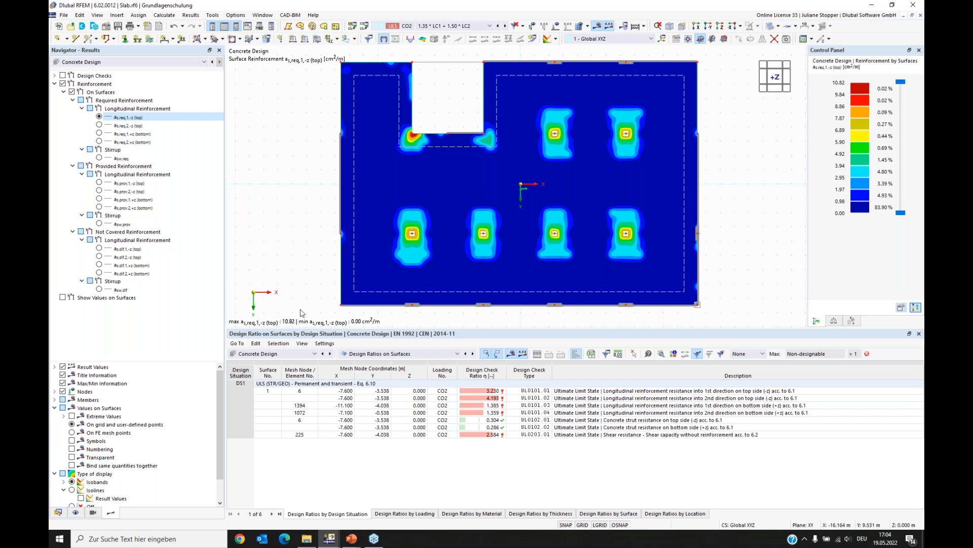
click(99, 126)
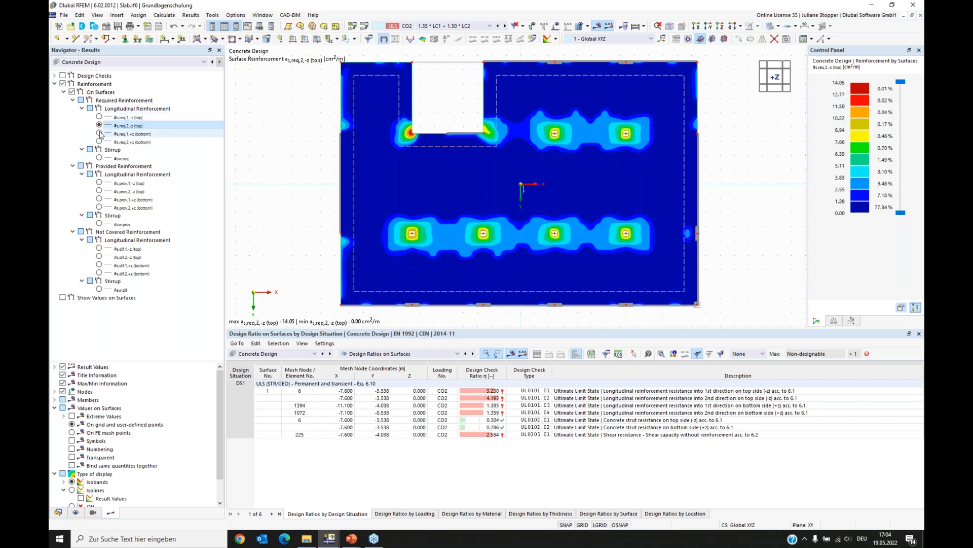
click(100, 134)
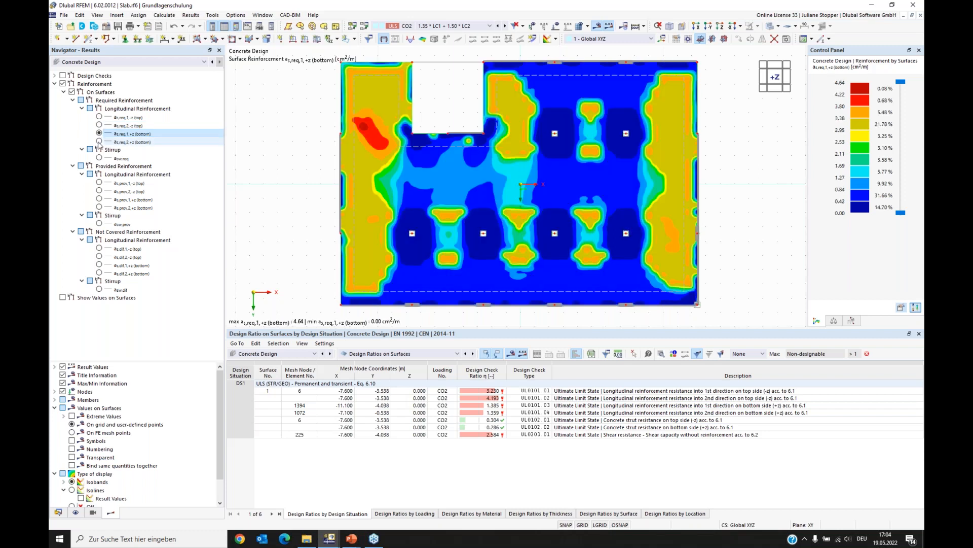
click(99, 142)
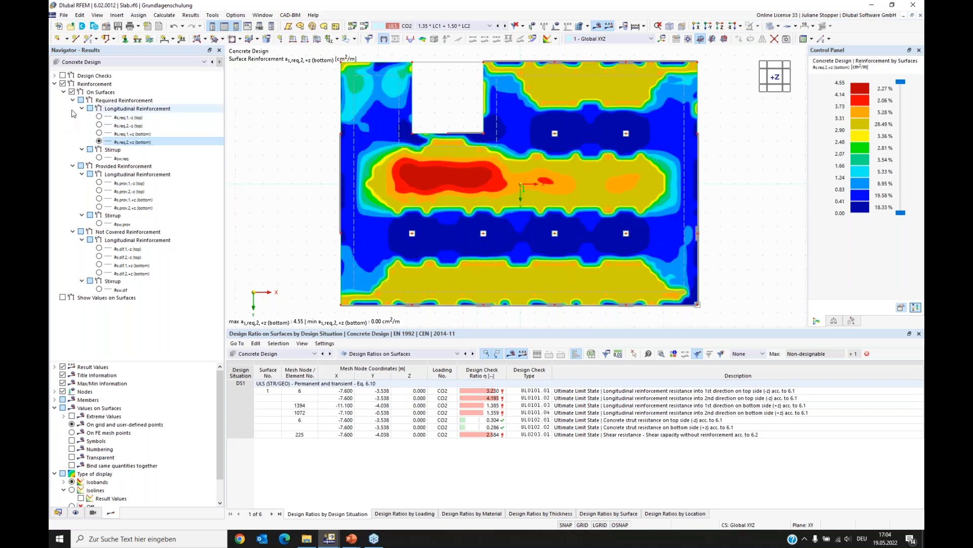
- Display the provided longitudinal reinforcement for both directions, top and bottom
click(98, 183)
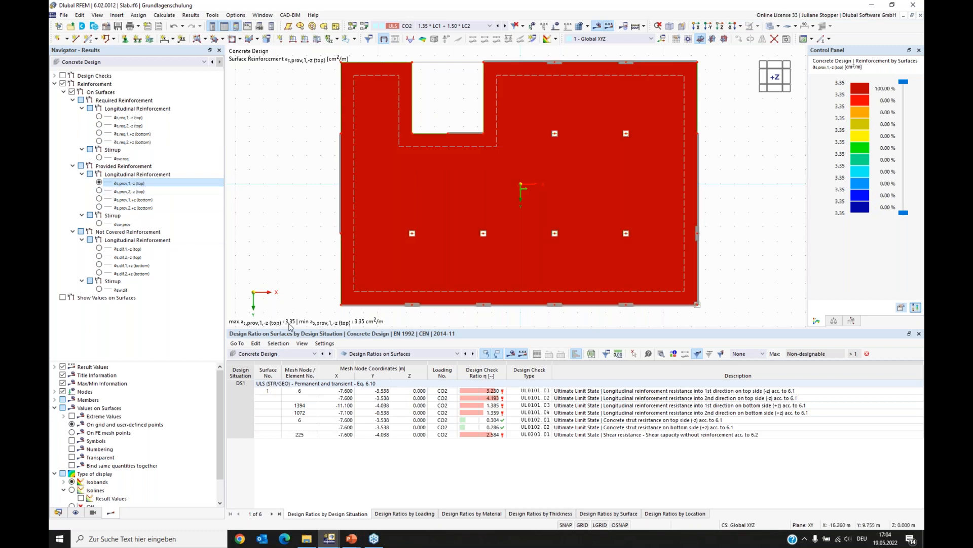
click(100, 191)
click(99, 199)
click(99, 207)
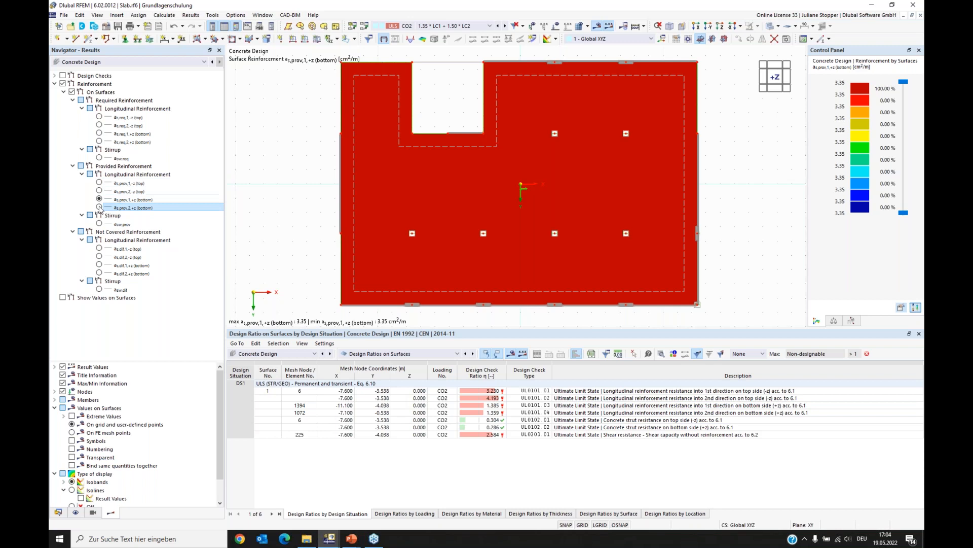
click(72, 166)
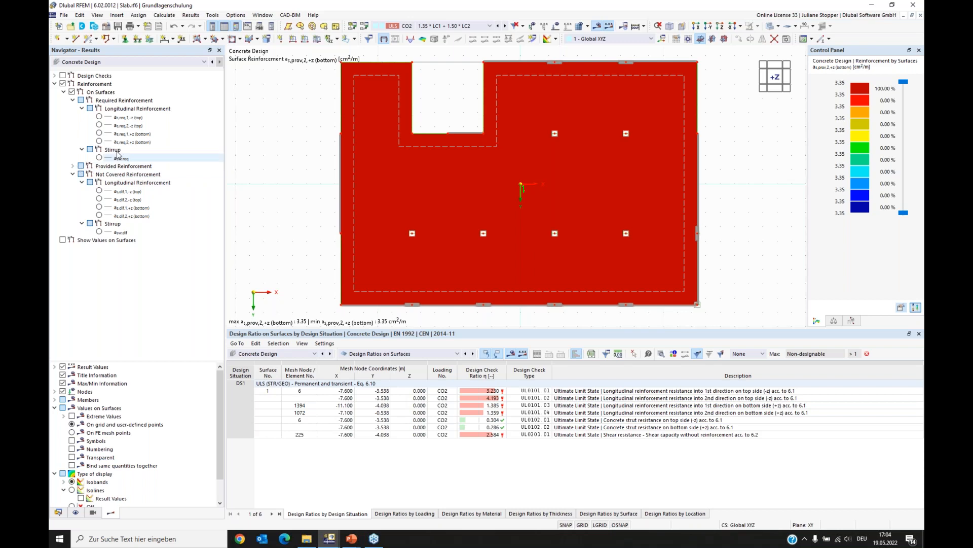
- Display the not covered longitudinal reinforcement for both directions, top and bottom
click(128, 191)
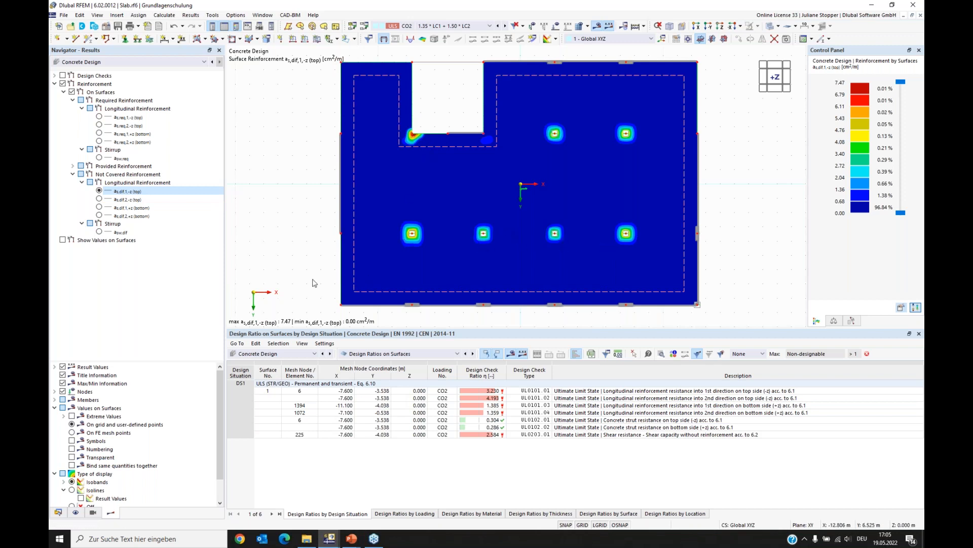
click(99, 200)
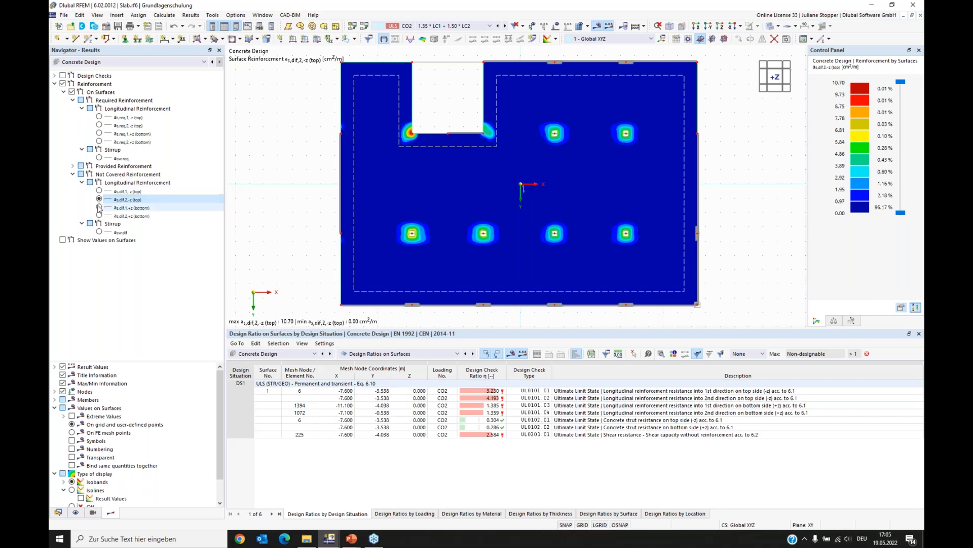
click(99, 208)
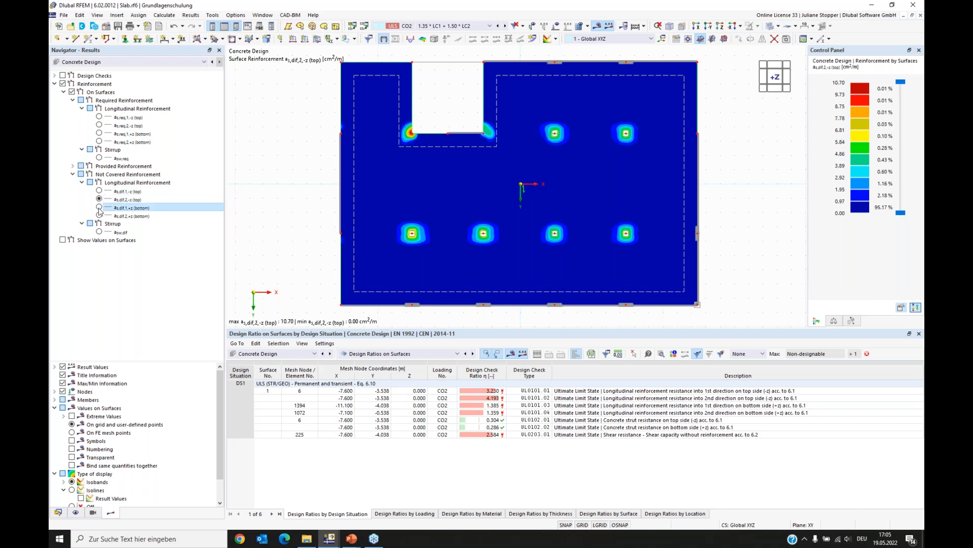
click(99, 216)
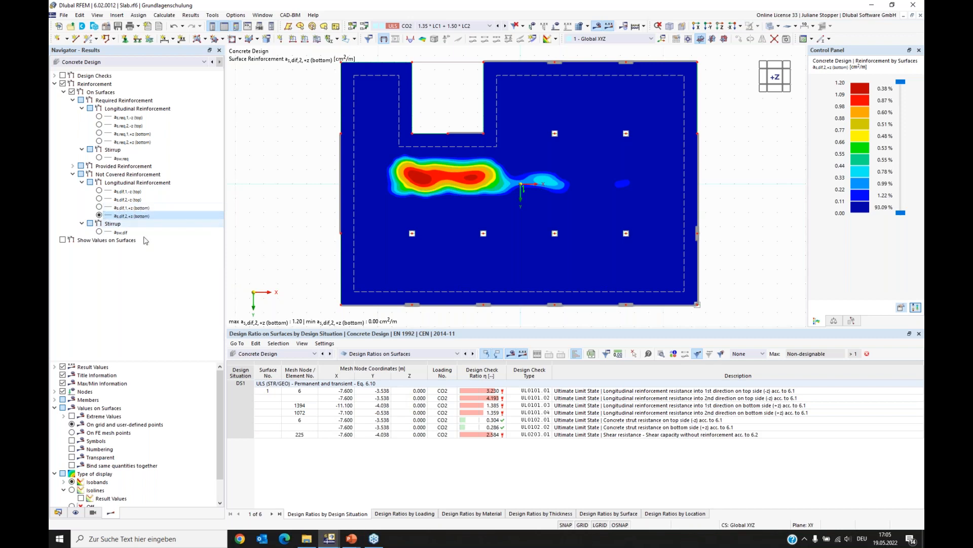
- Edit bottom surface reinforcement 2, setting the rebar diameter and the transverse rebar diameter to 10.0 mm, and accept deleting results
click(59, 513)
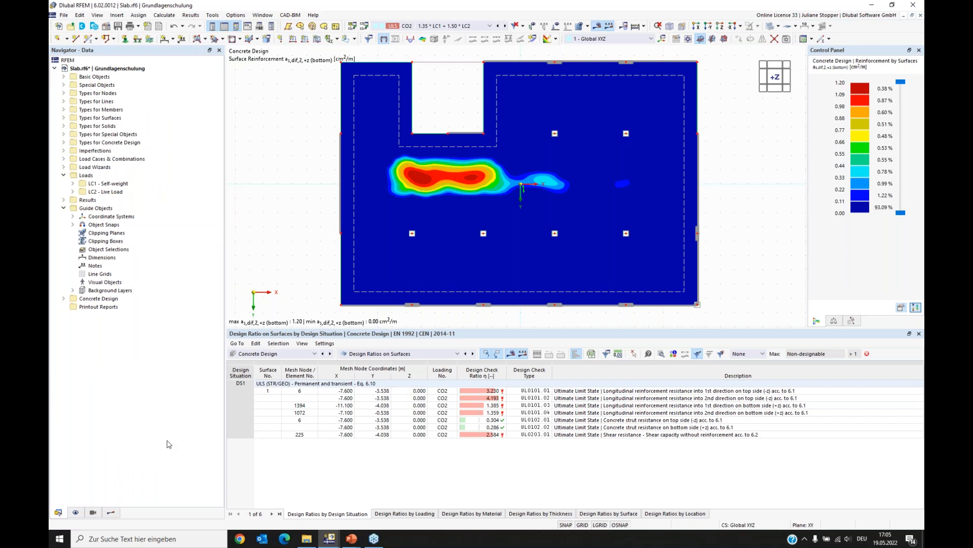
click(64, 208)
click(63, 175)
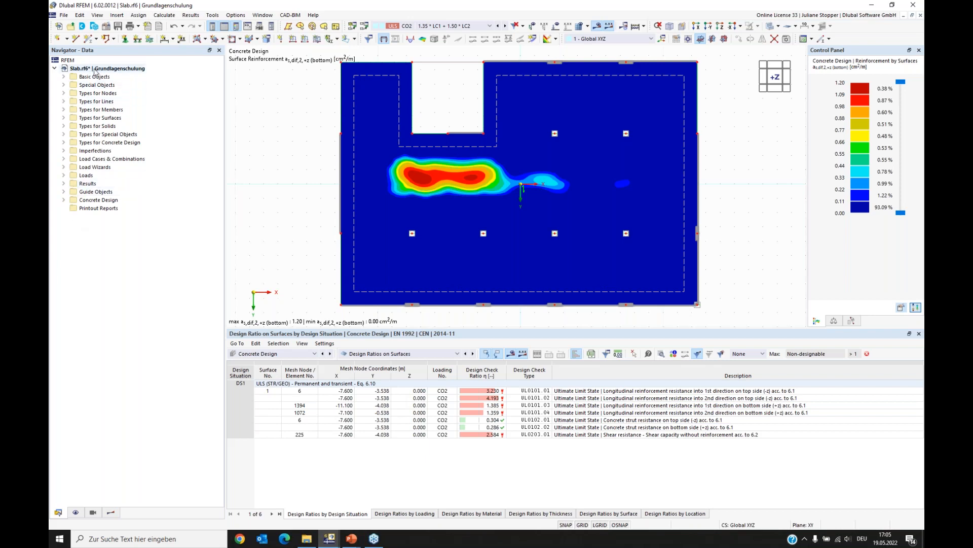
click(64, 135)
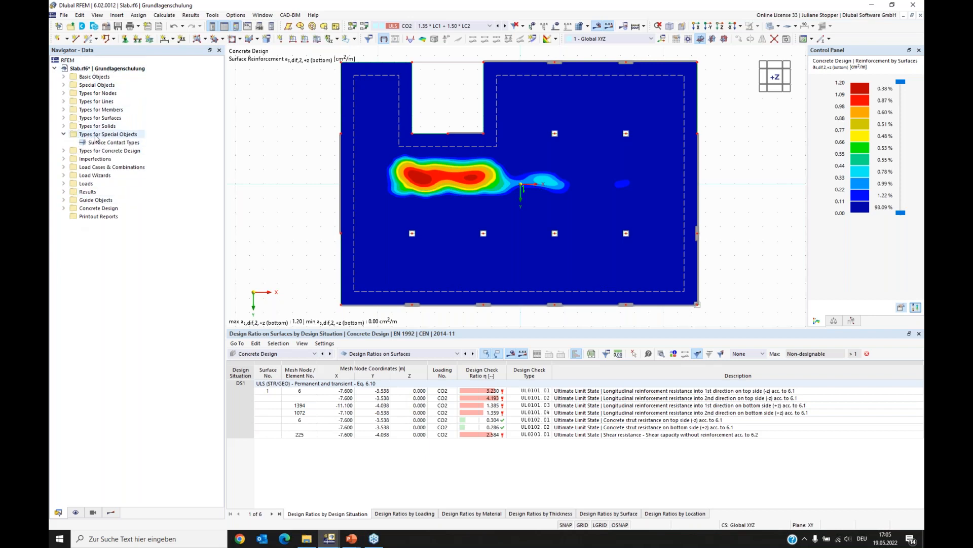
click(64, 134)
click(64, 143)
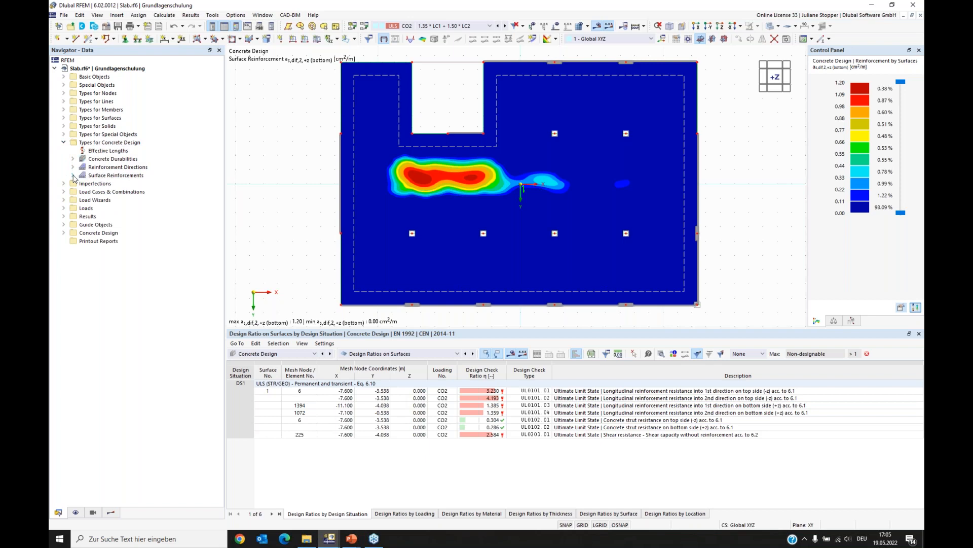
click(64, 233)
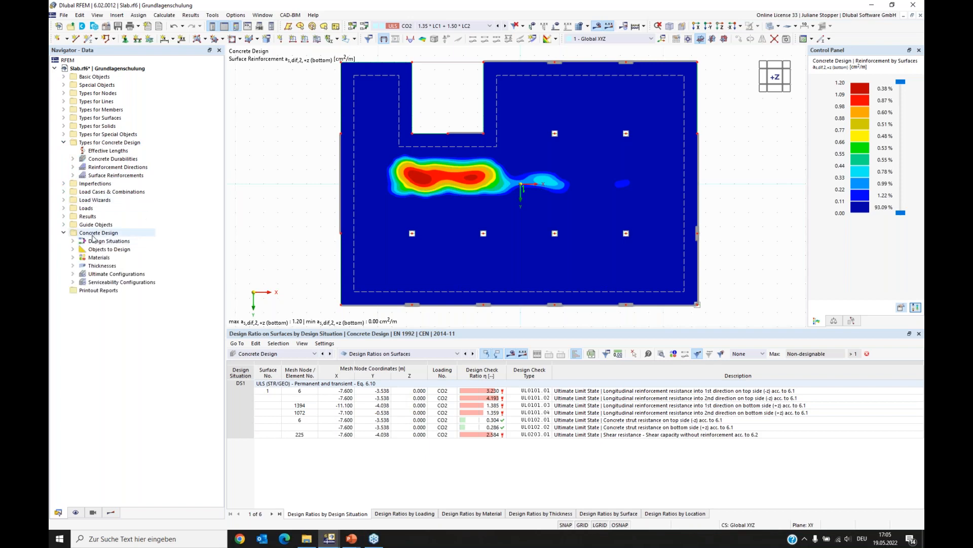
click(72, 175)
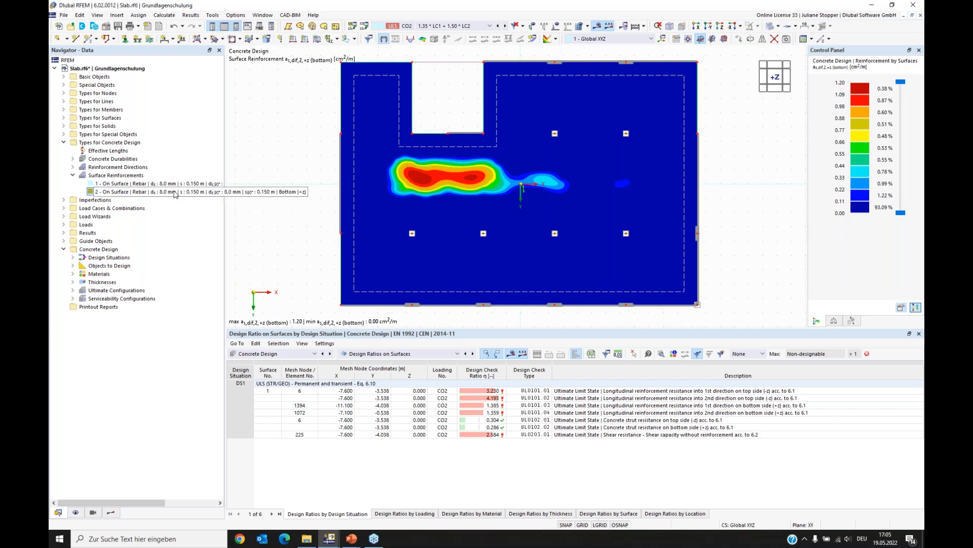
double_click(175, 193)
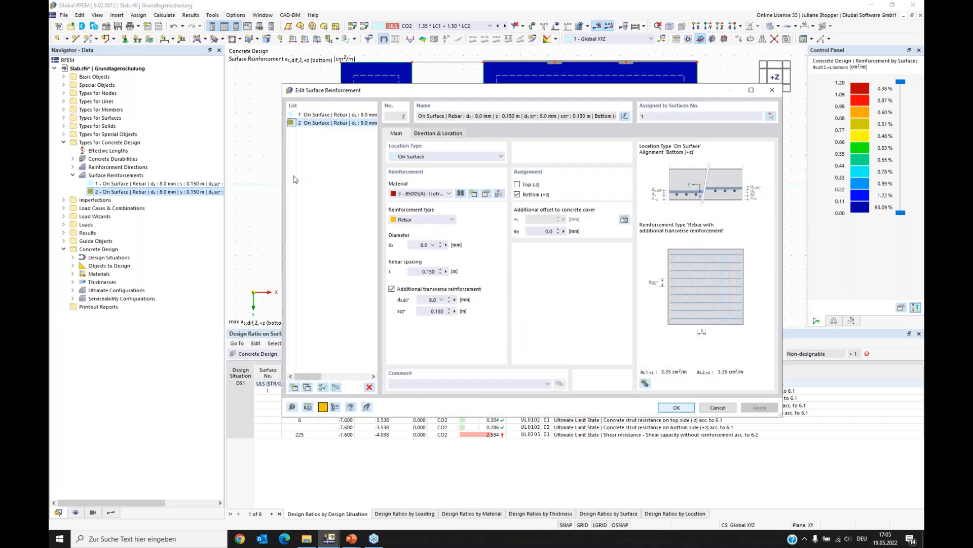
click(422, 245)
double_click(431, 300)
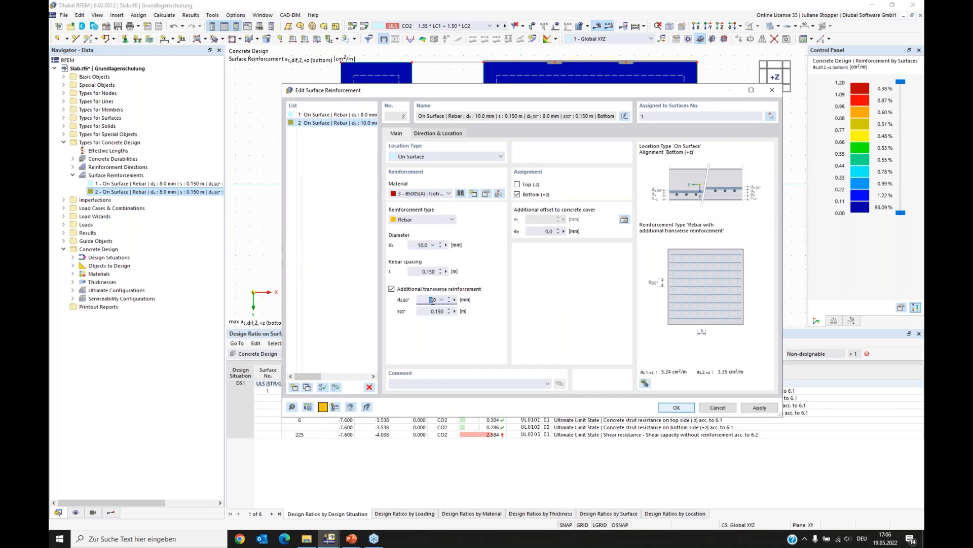
click(687, 411)
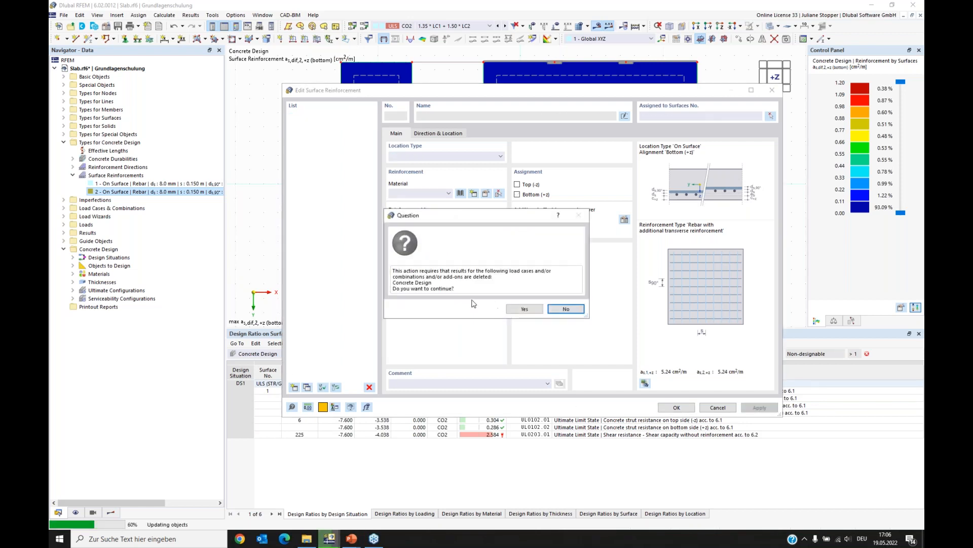
click(522, 309)
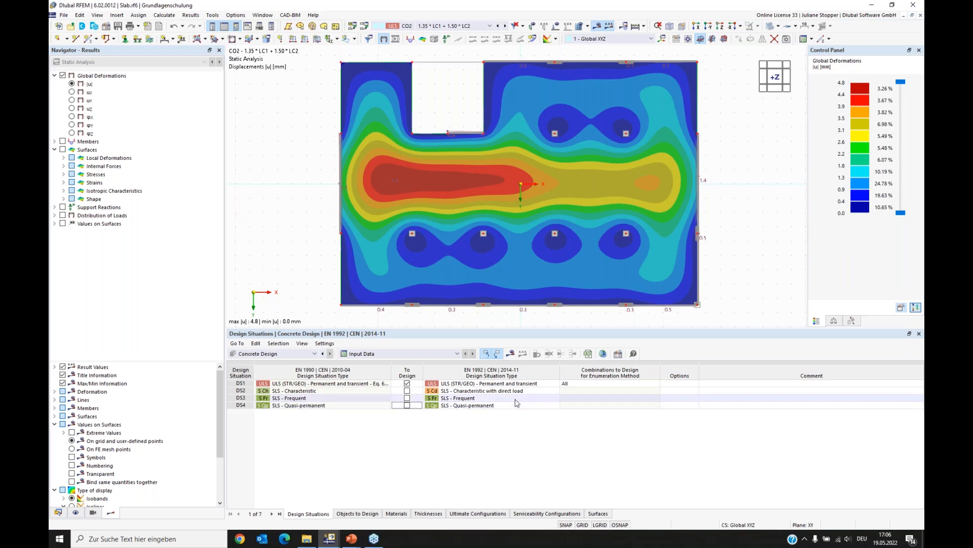
- Recalculate the concrete design and display the not covered longitudinal reinforcement for the bottom and top in both directions
click(511, 358)
click(522, 307)
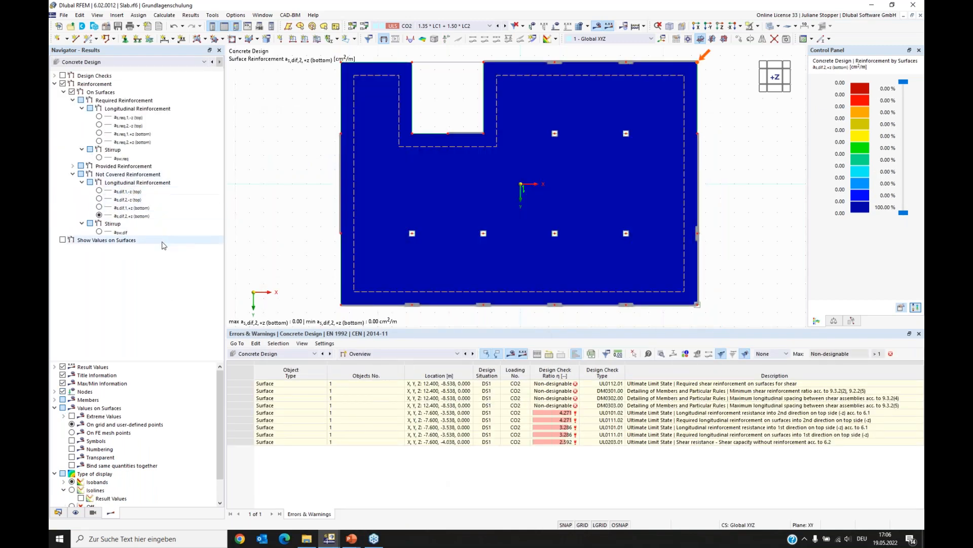
click(99, 207)
click(99, 216)
click(99, 207)
click(99, 216)
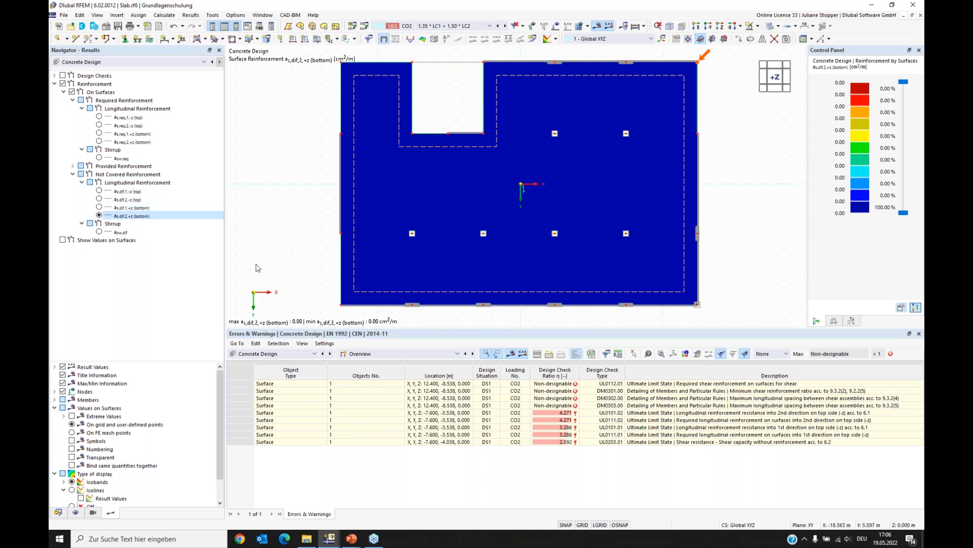
click(99, 199)
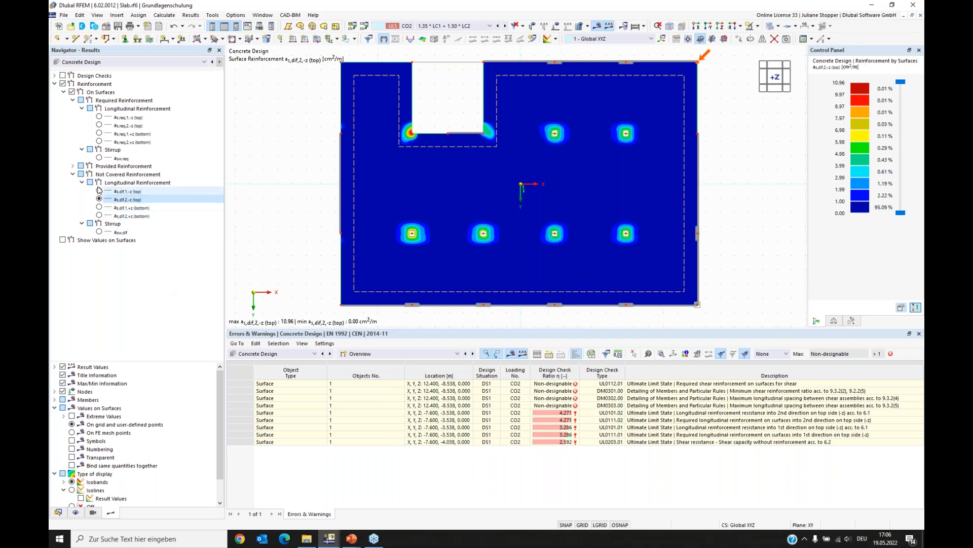
click(99, 190)
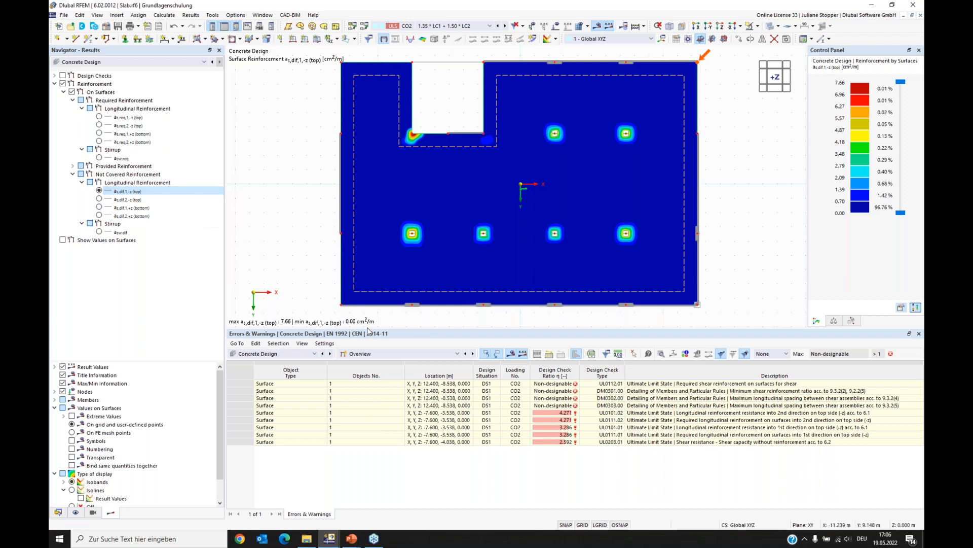
- Switch the results table to design ratios on surfaces and open the details of design check UL0101.01
click(377, 355)
click(376, 376)
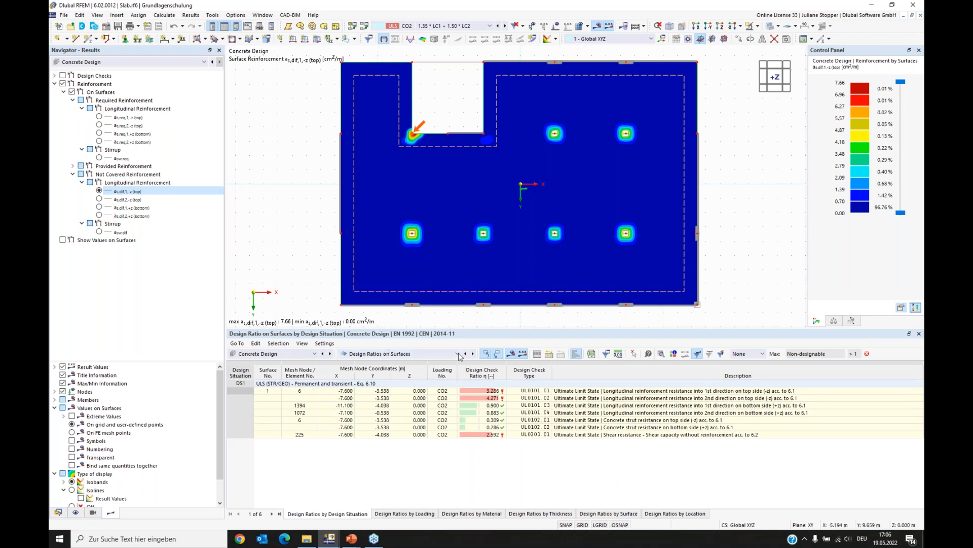
click(480, 391)
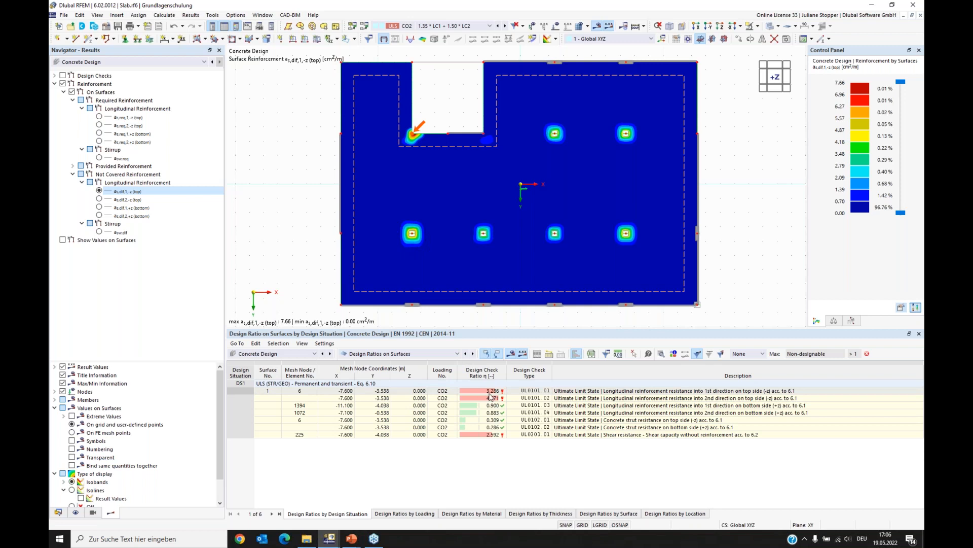
click(530, 391)
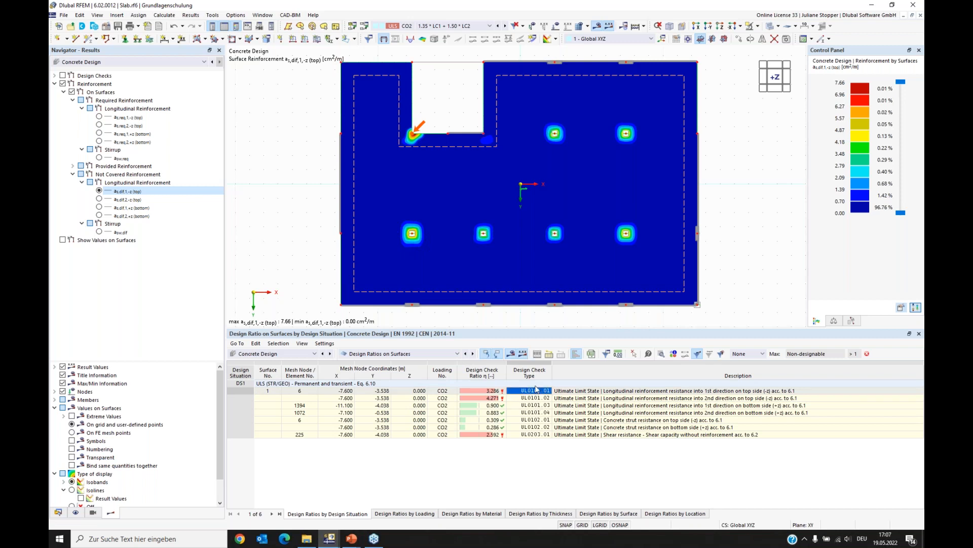
double_click(536, 390)
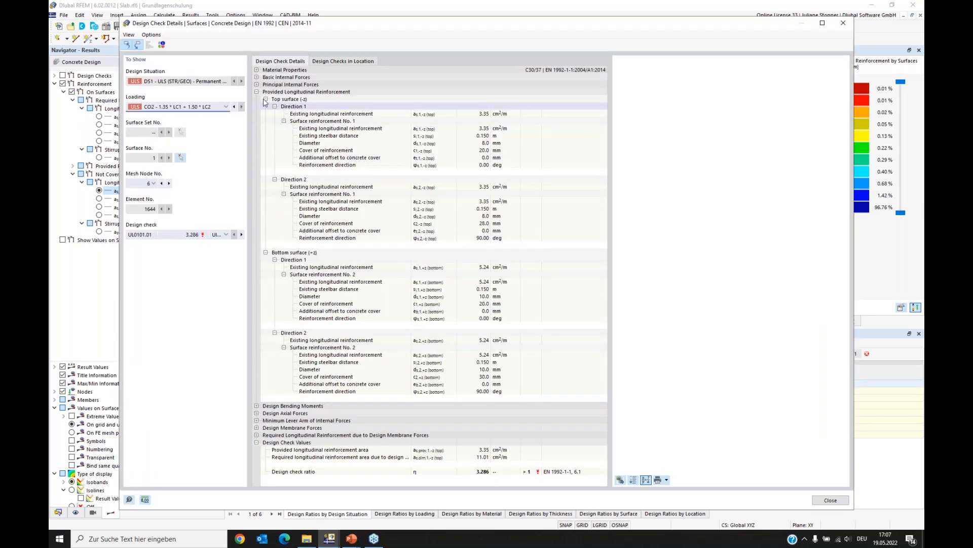
- Examine the design check details, including material properties and the minimum lever arm of internal forces, then close them
click(257, 92)
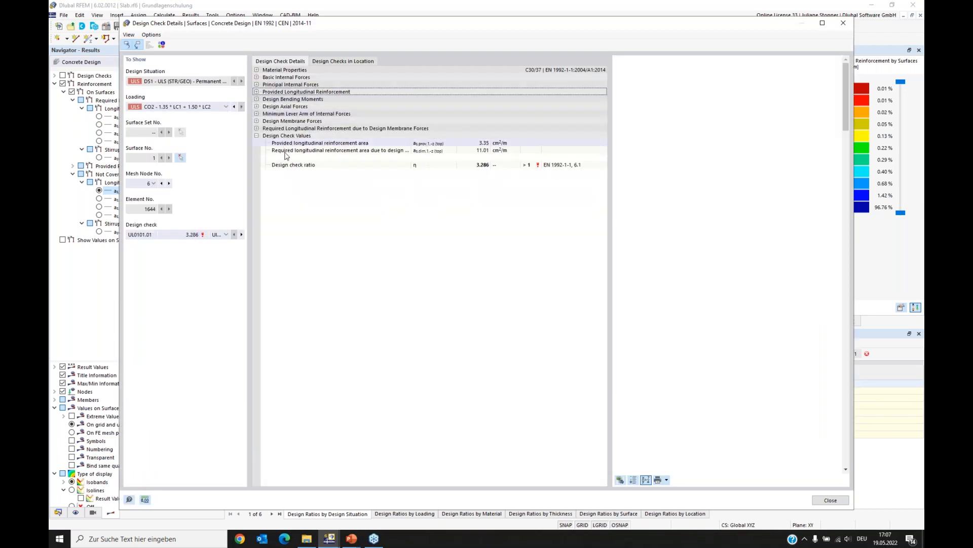
click(256, 70)
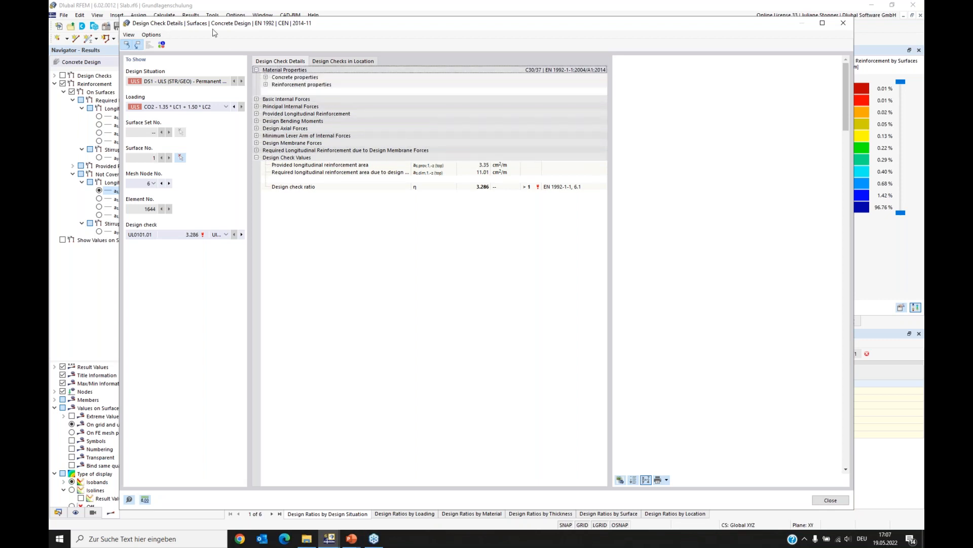
click(266, 77)
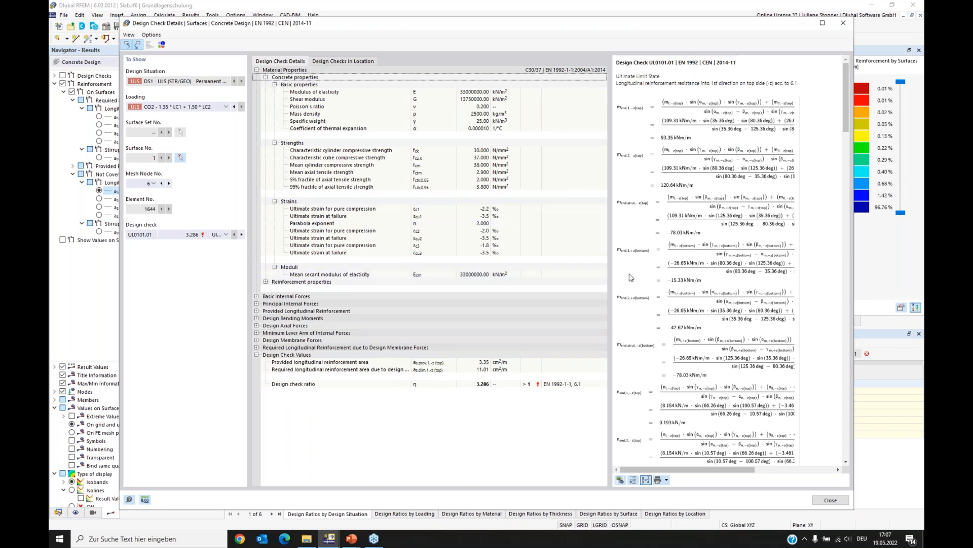
click(481, 384)
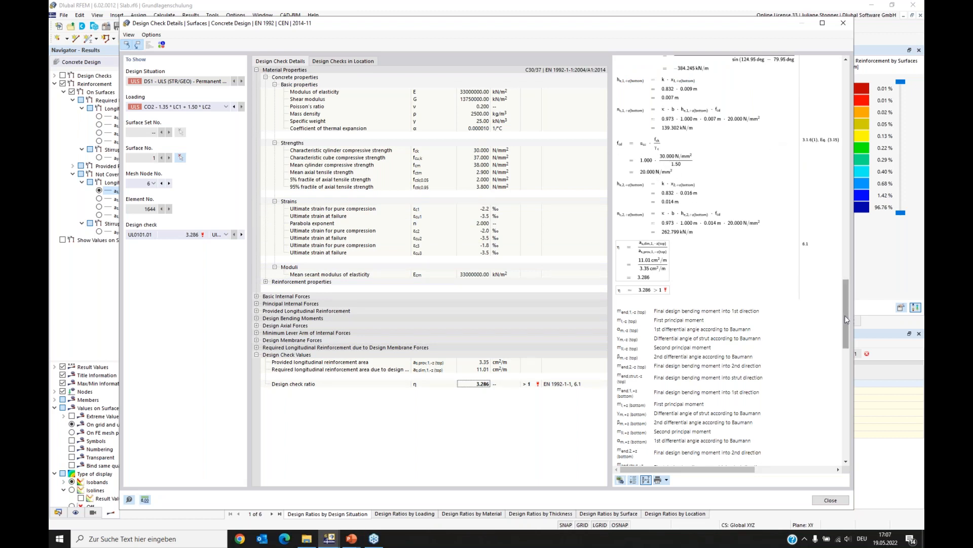
drag(844, 318, 844, 310)
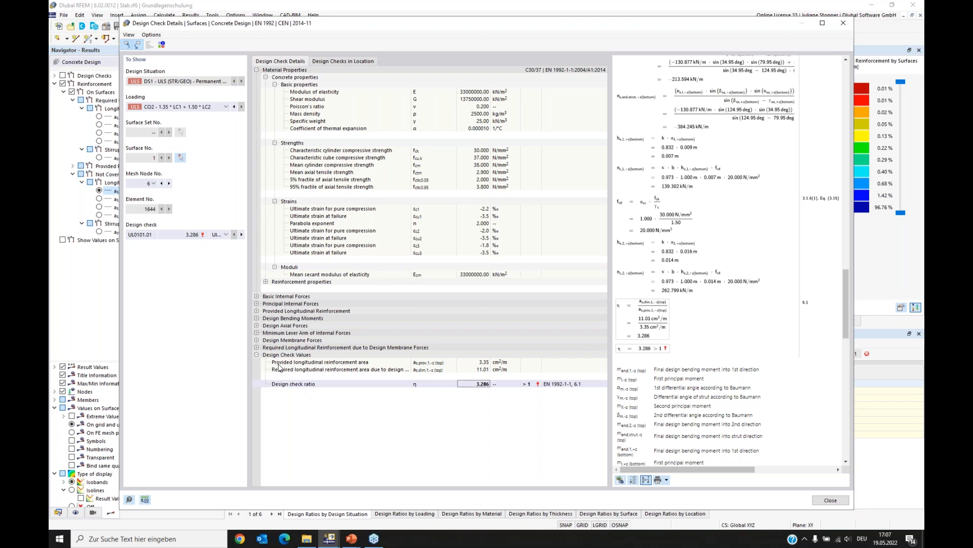
click(257, 334)
click(258, 333)
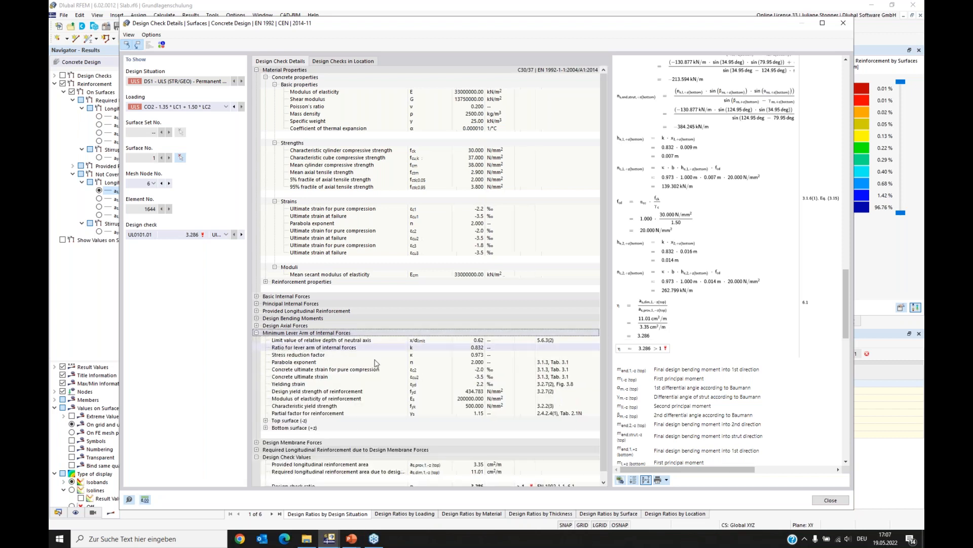
click(472, 348)
click(473, 355)
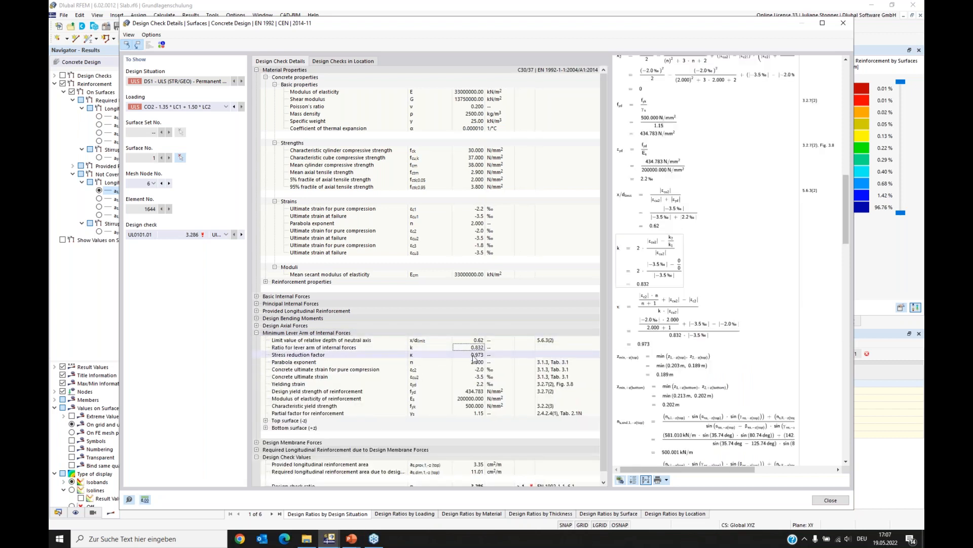
click(476, 362)
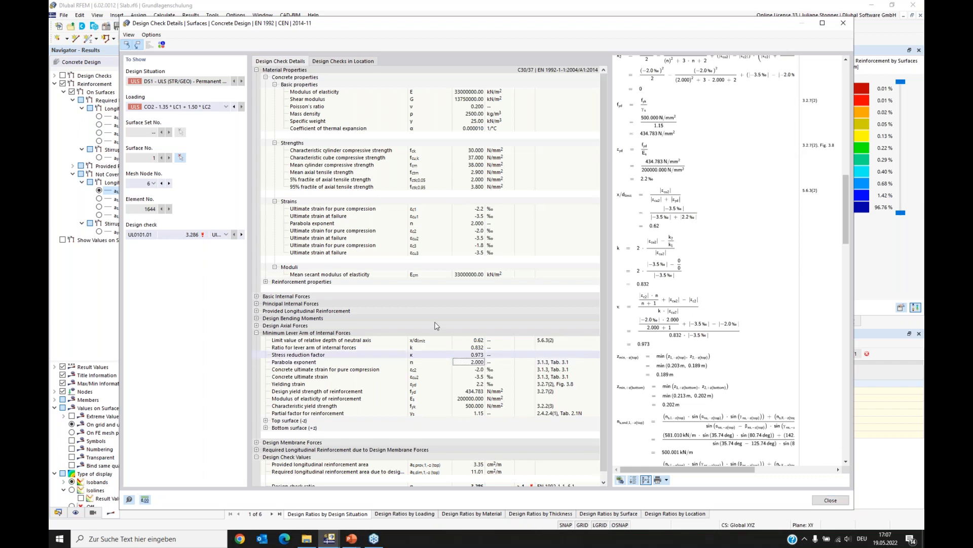
click(830, 500)
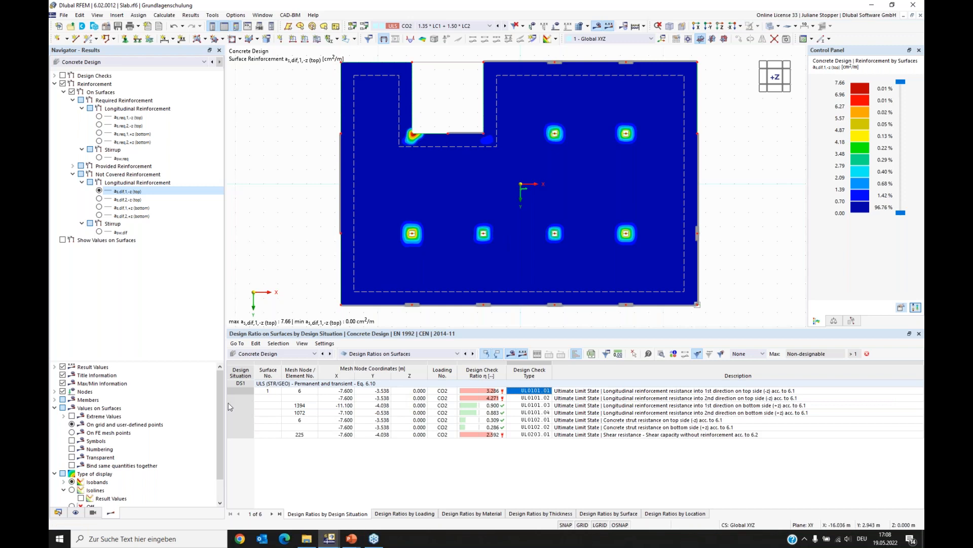
- Create a new surface reinforcement with Free Rectangular location, assigned to the top only, with additional transverse reinforcement
click(59, 513)
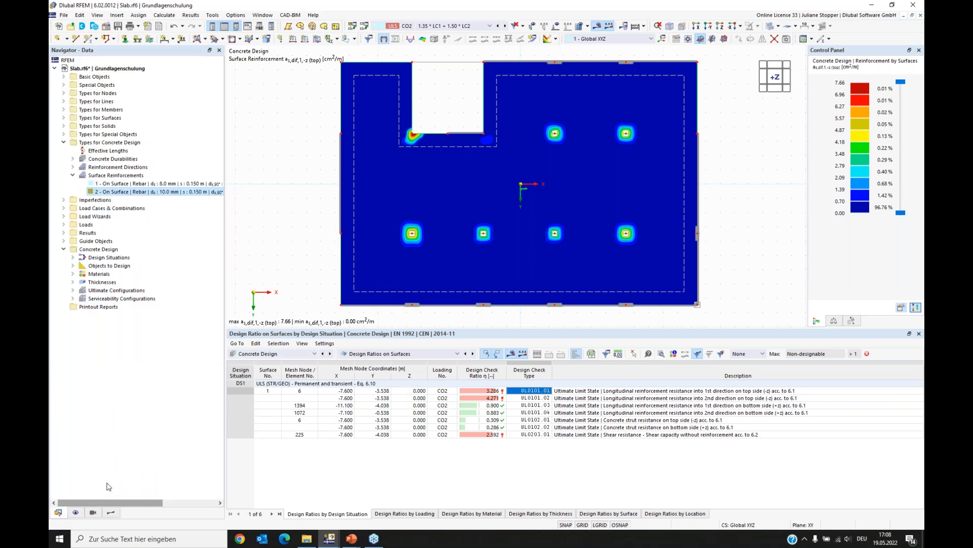
right_click(104, 176)
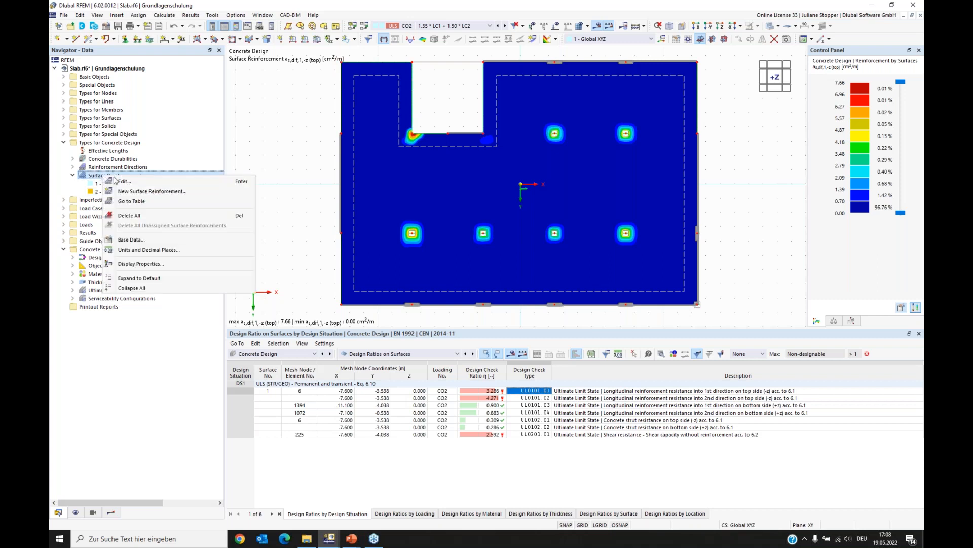
click(134, 193)
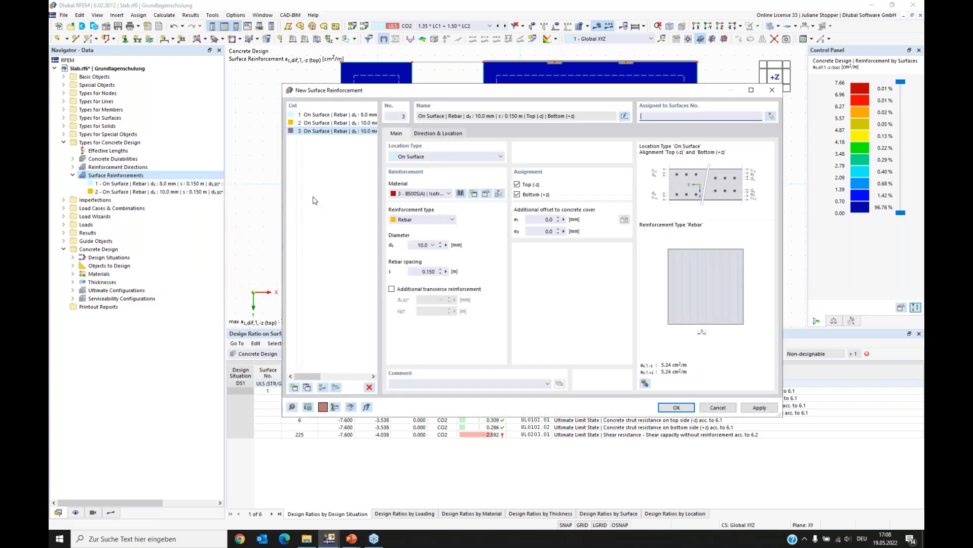
click(436, 162)
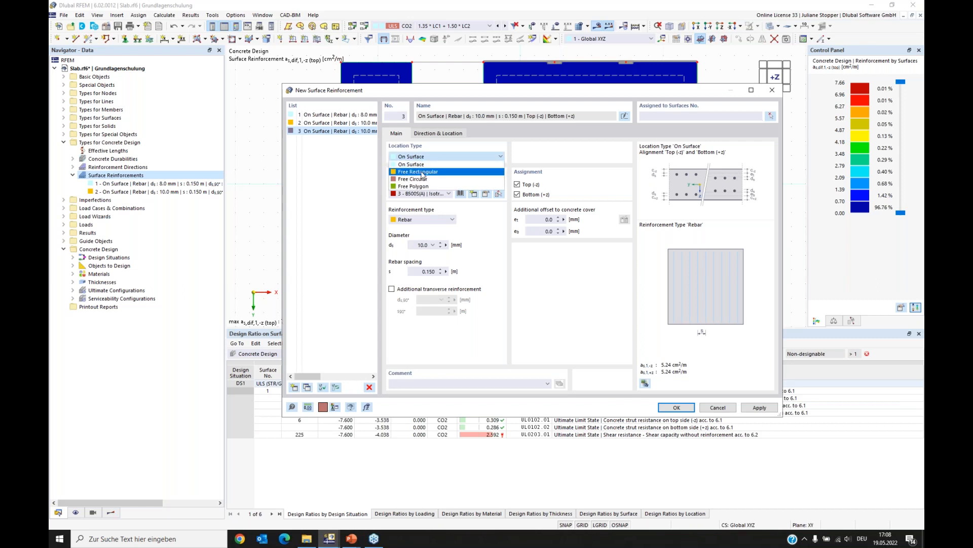
click(426, 173)
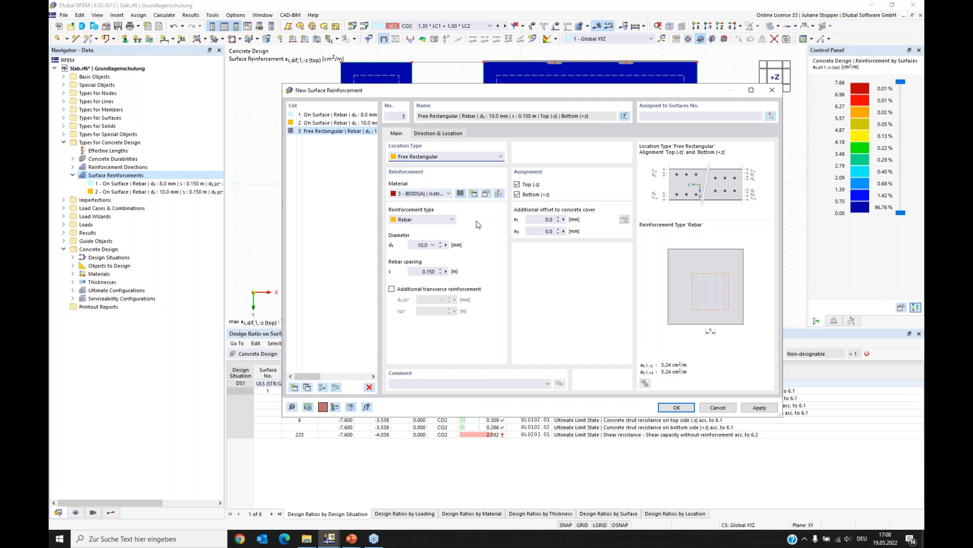
click(518, 195)
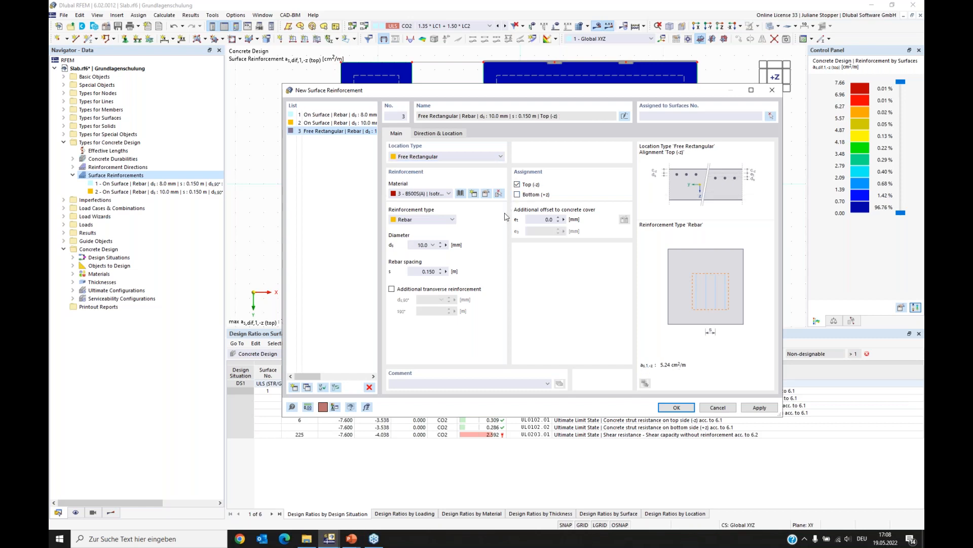
click(391, 289)
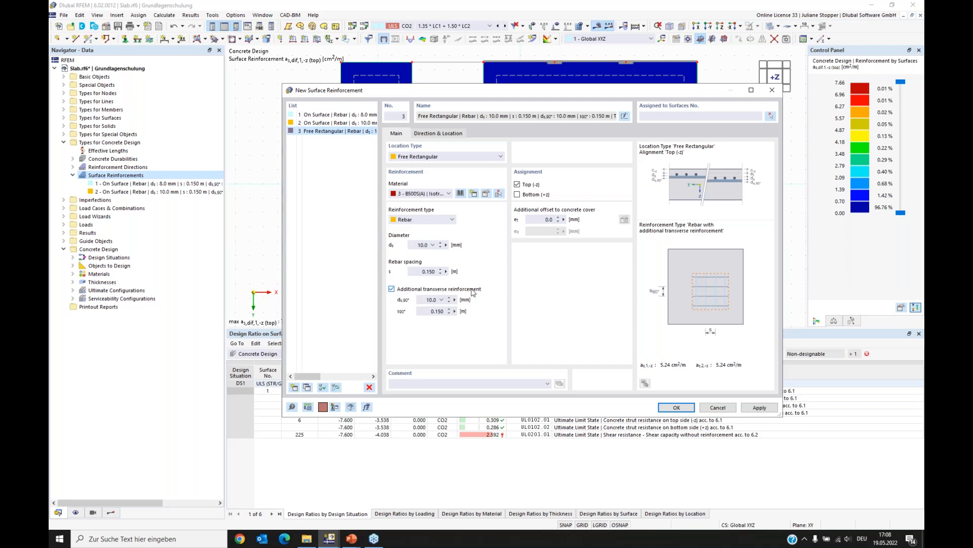
- Set the rebar and transverse rebar diameters to 16.0 mm and both spacings to 0.100 m
click(421, 245)
text(6)
click(431, 299)
click(431, 271)
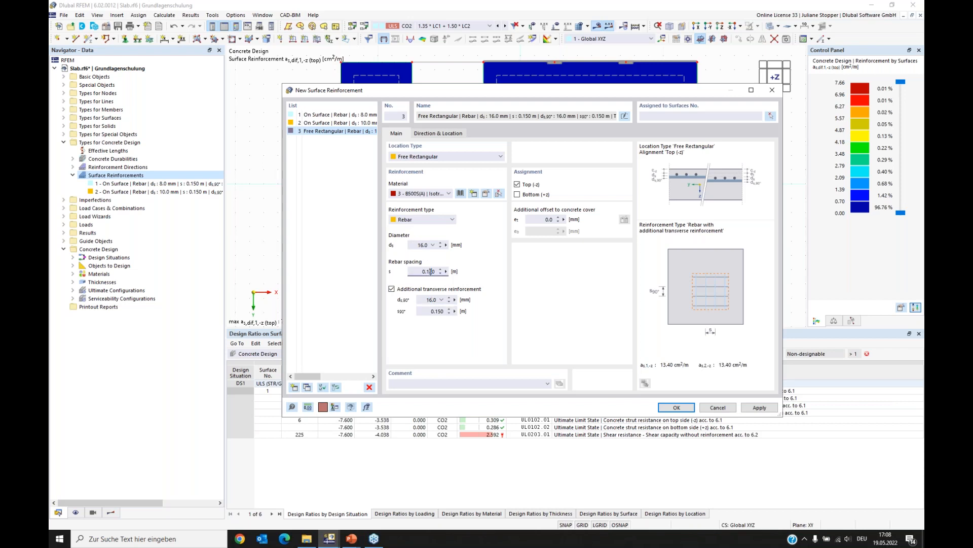
click(438, 312)
text(0)
- Define the rectangle by center and sides, picking the column node at X -7.600, Y 3.462 as its center
click(439, 133)
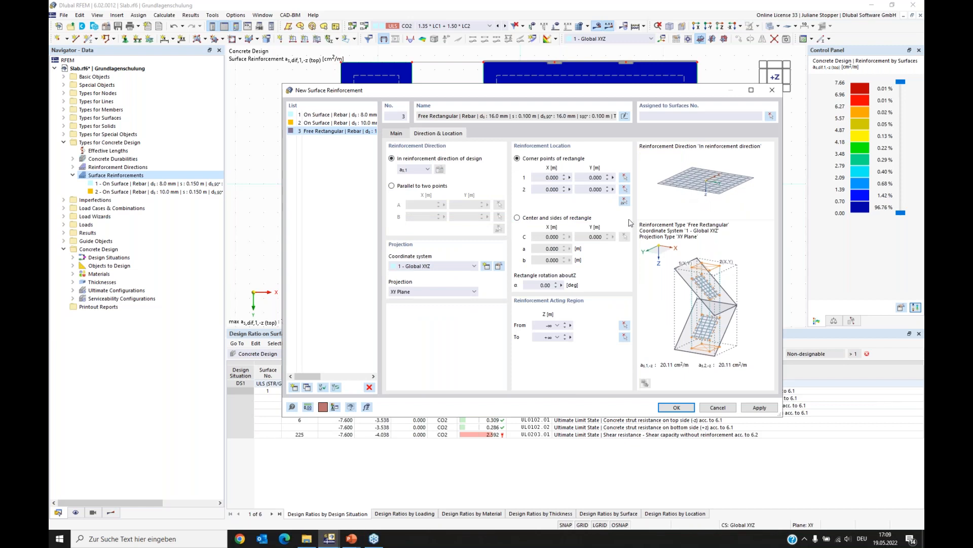
click(429, 170)
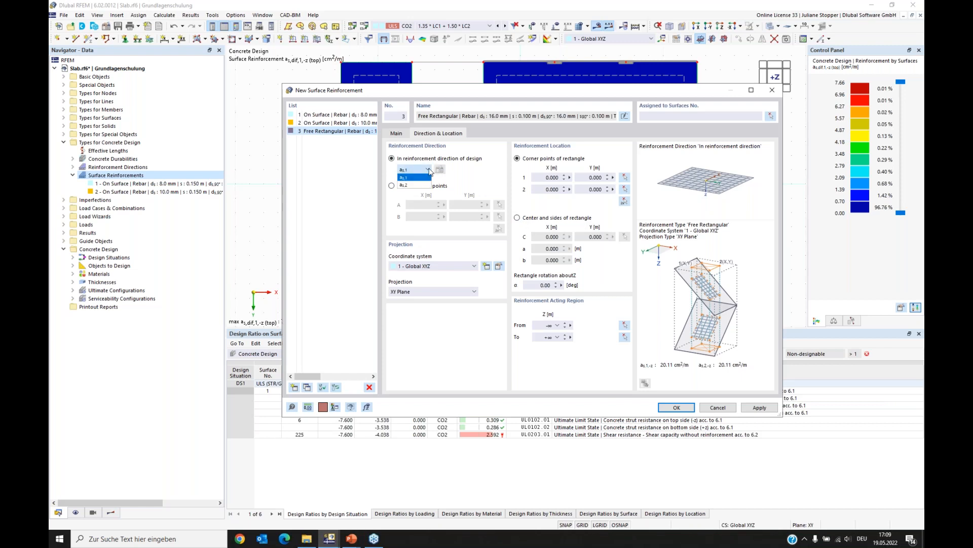
click(474, 174)
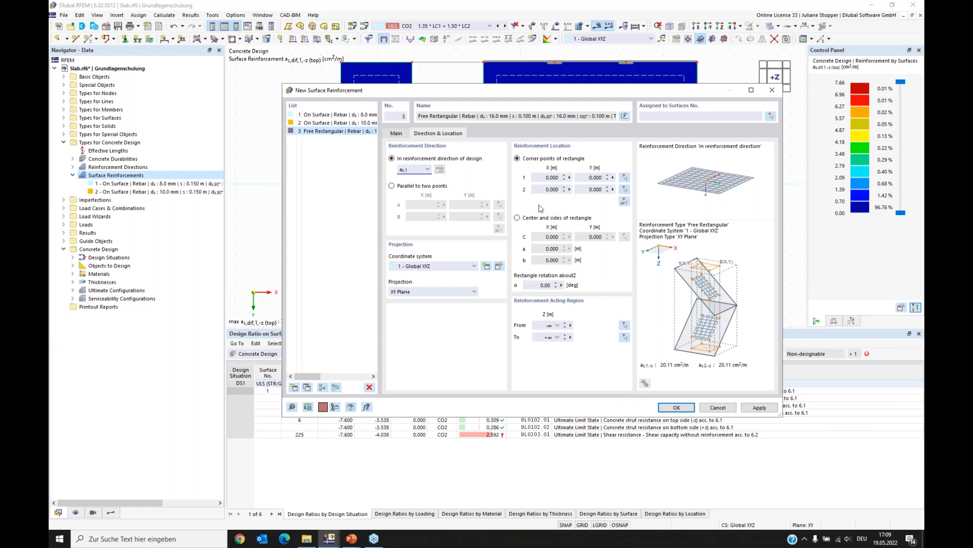
click(517, 218)
click(625, 237)
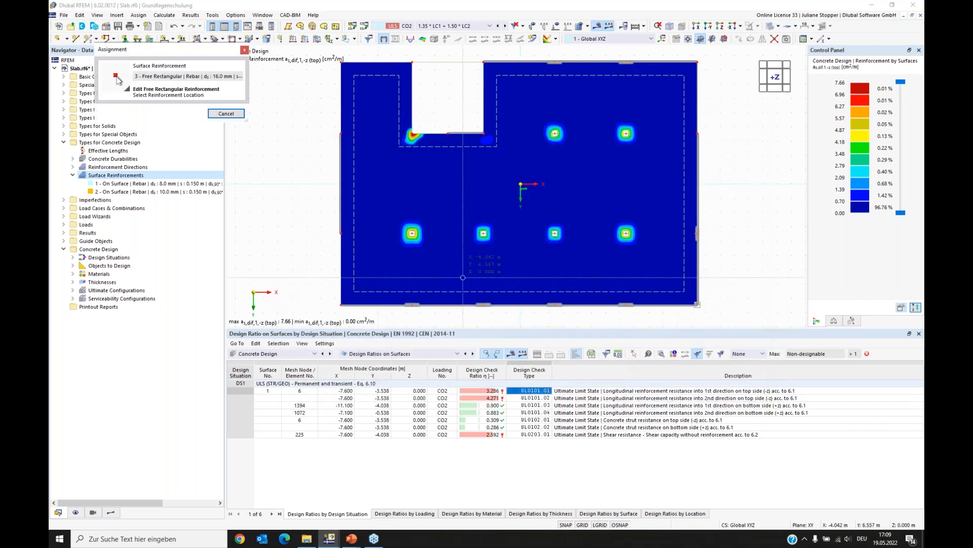
scroll(420, 243, up, 5)
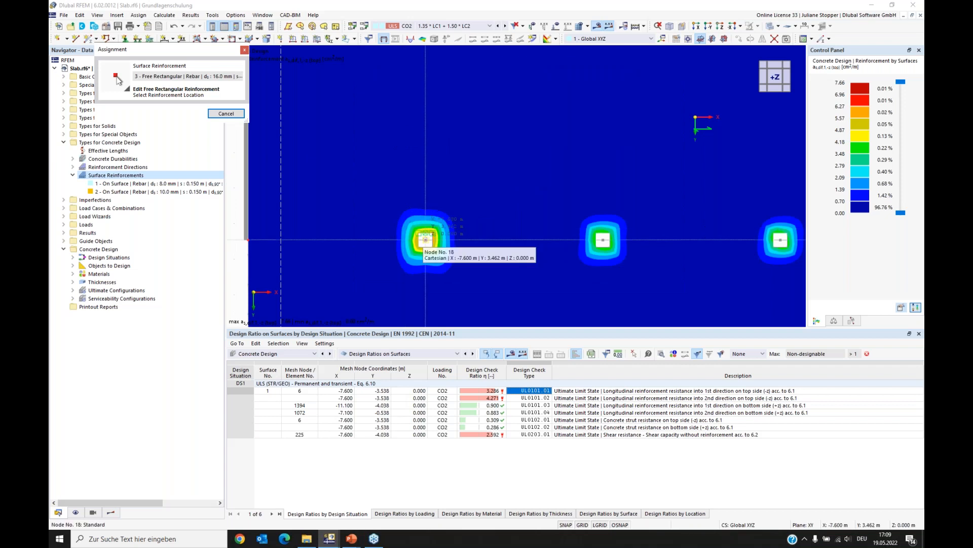
click(425, 241)
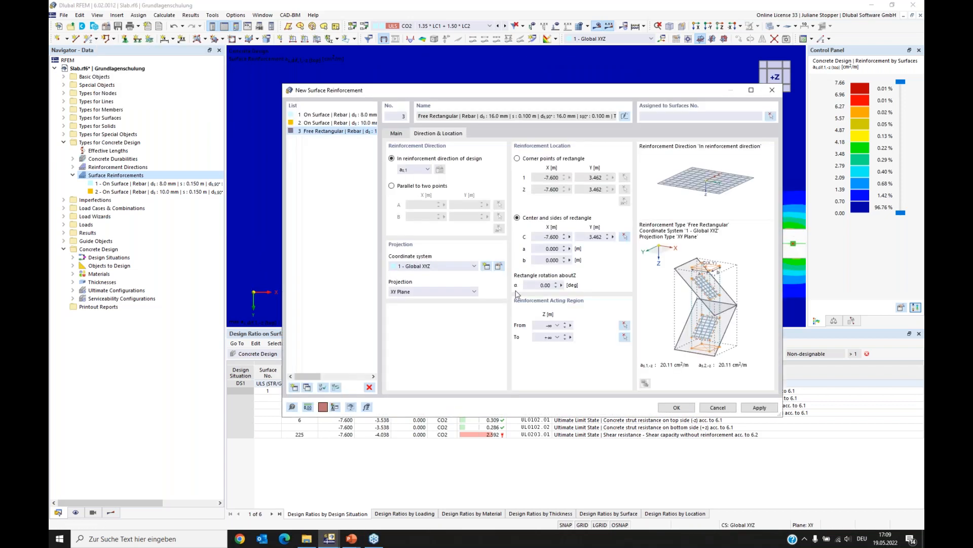
- Set the rectangle sides to 3.000 m and 4.000 m and confirm the new surface reinforcement
click(540, 249)
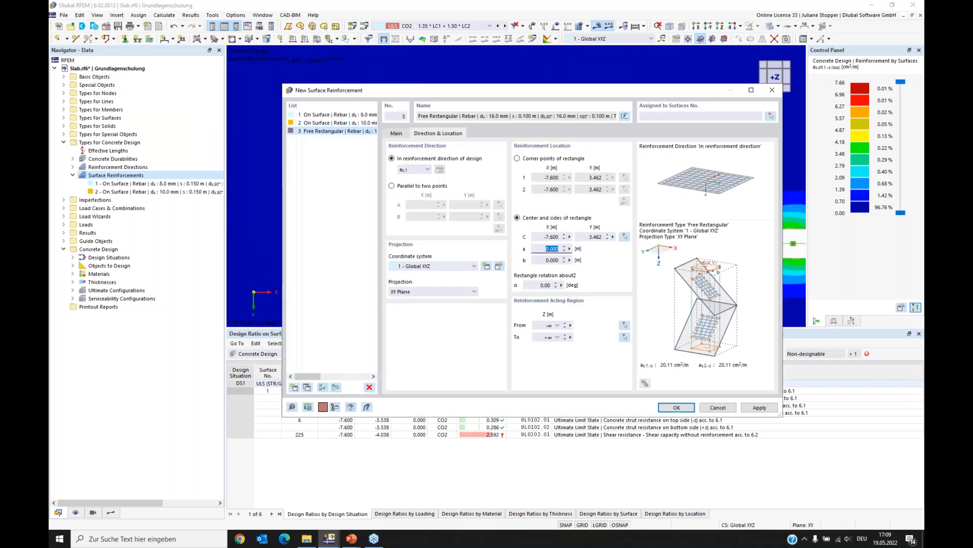
text(3)
click(543, 260)
text(4)
click(544, 285)
click(678, 115)
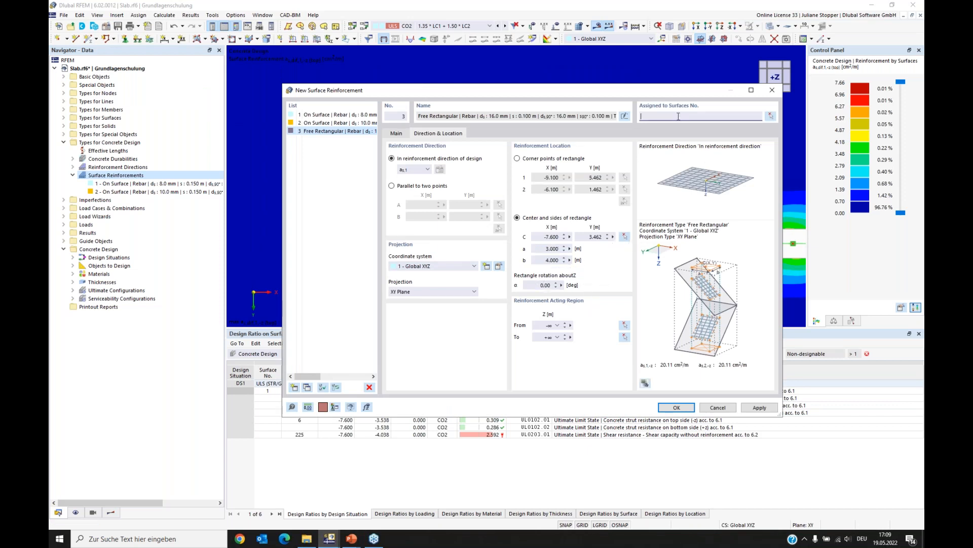
click(677, 407)
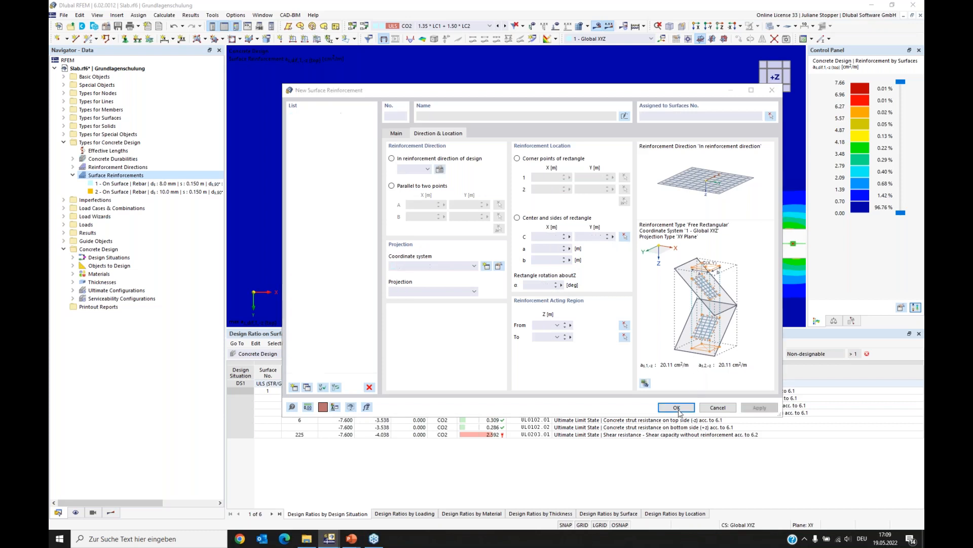
click(525, 309)
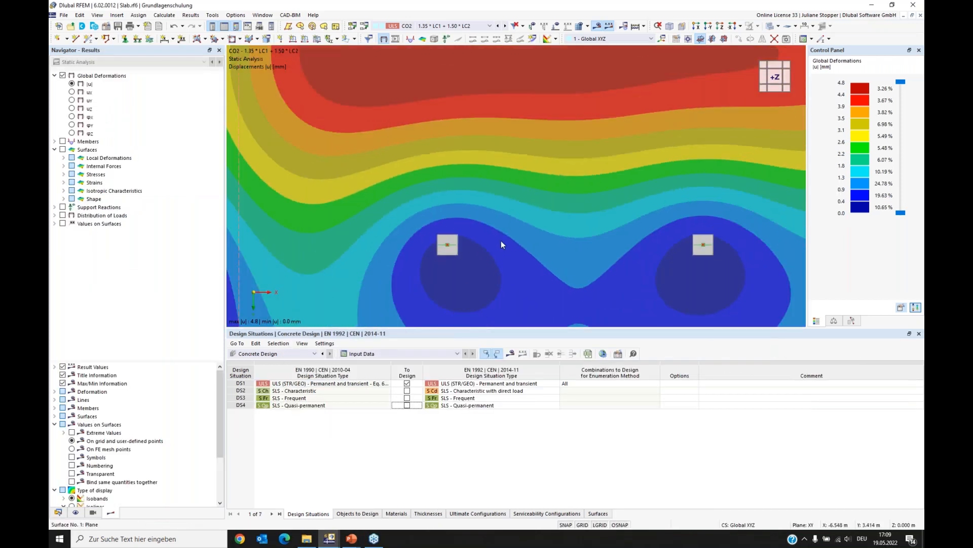
- Display the surface reinforcement types in the model view, hiding lines of values and the On Surface reinforcements
click(597, 28)
scroll(621, 212, down, 3)
middle_drag(668, 216, 508, 243)
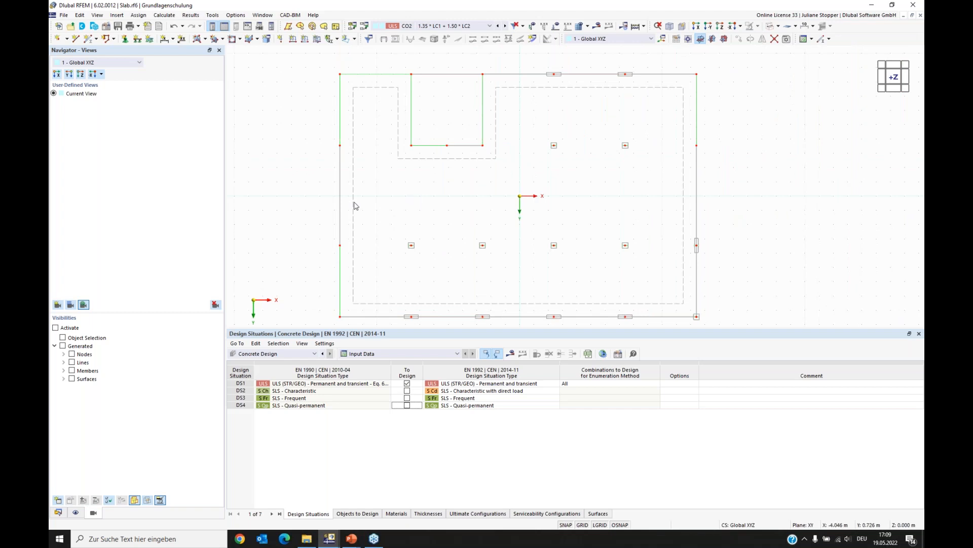
click(75, 512)
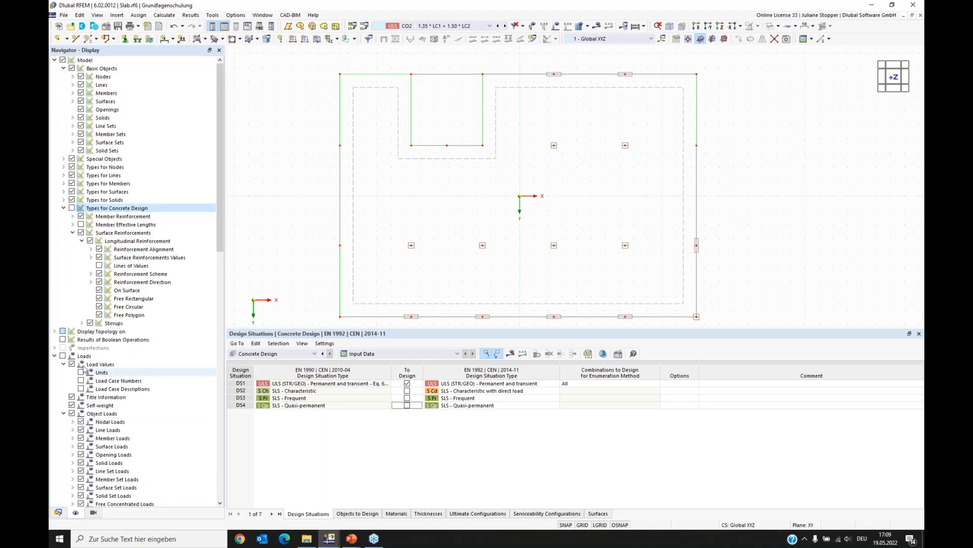
click(72, 208)
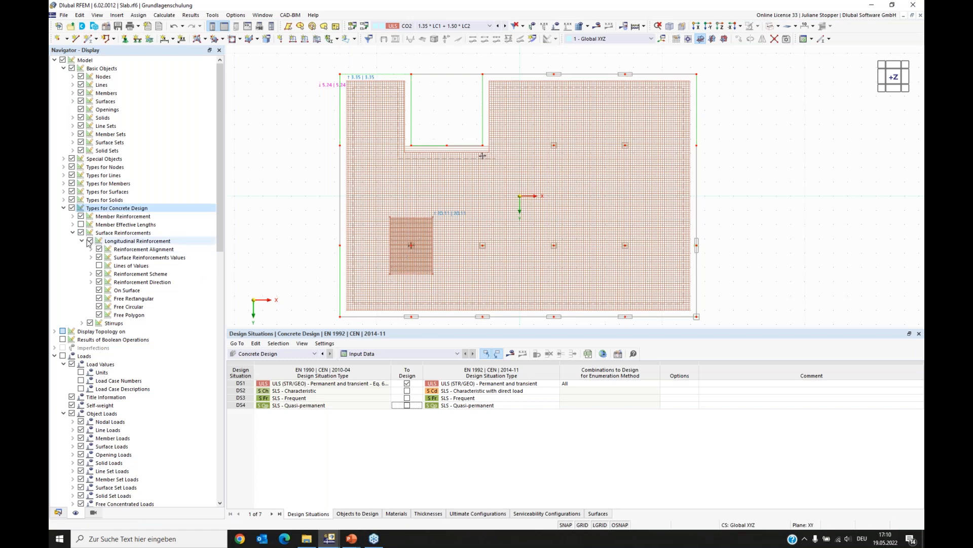
click(99, 265)
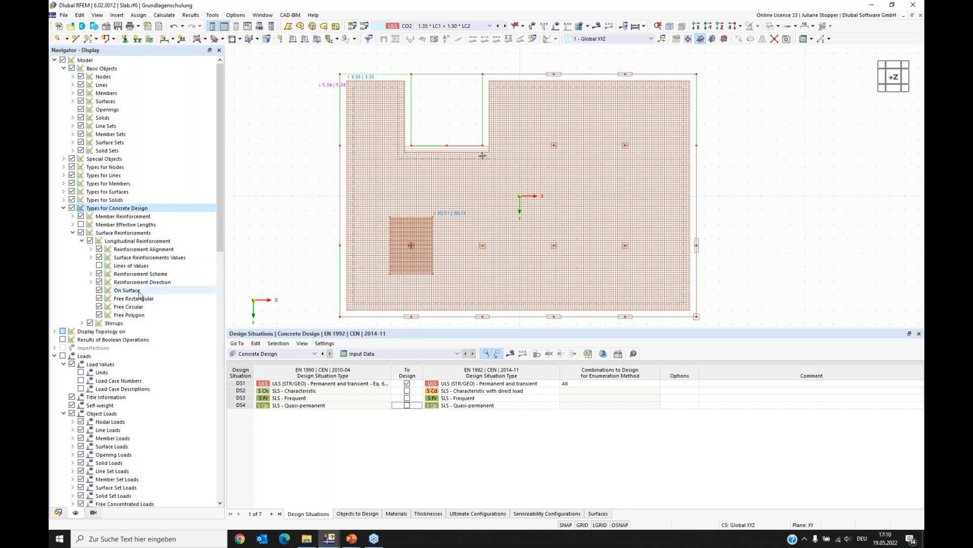
click(99, 290)
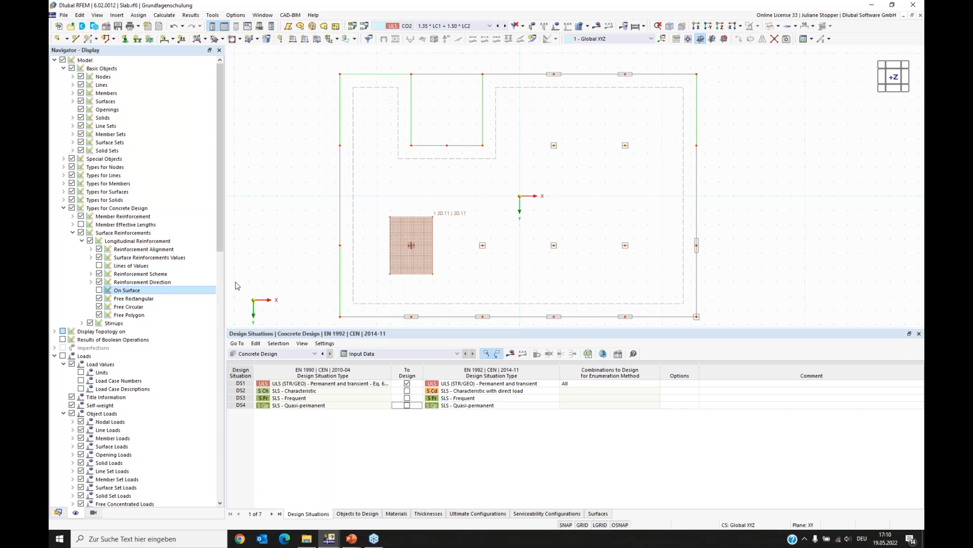
- Edit the free rectangular reinforcement so its rectangle side a becomes 4.000 m
double_click(405, 269)
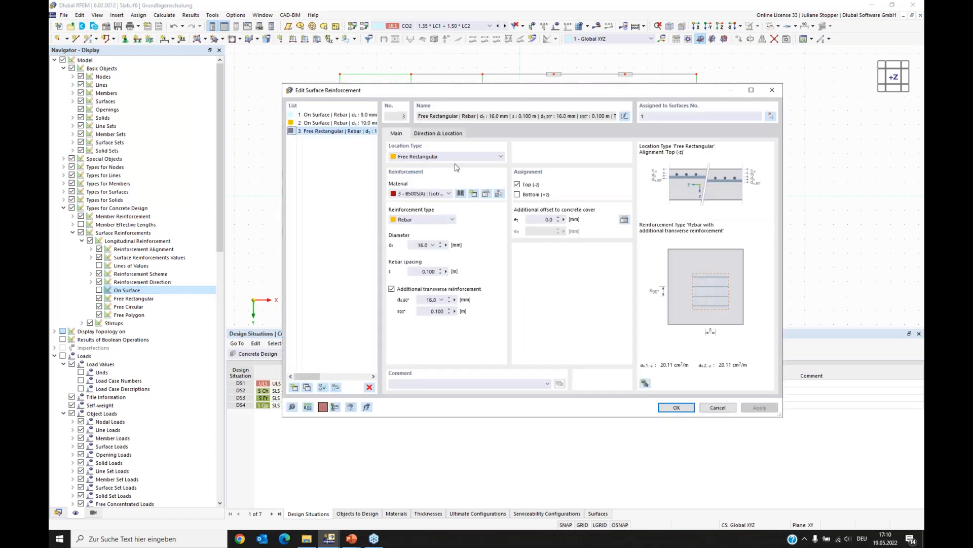
click(440, 134)
click(539, 249)
text(4)
key(Tab)
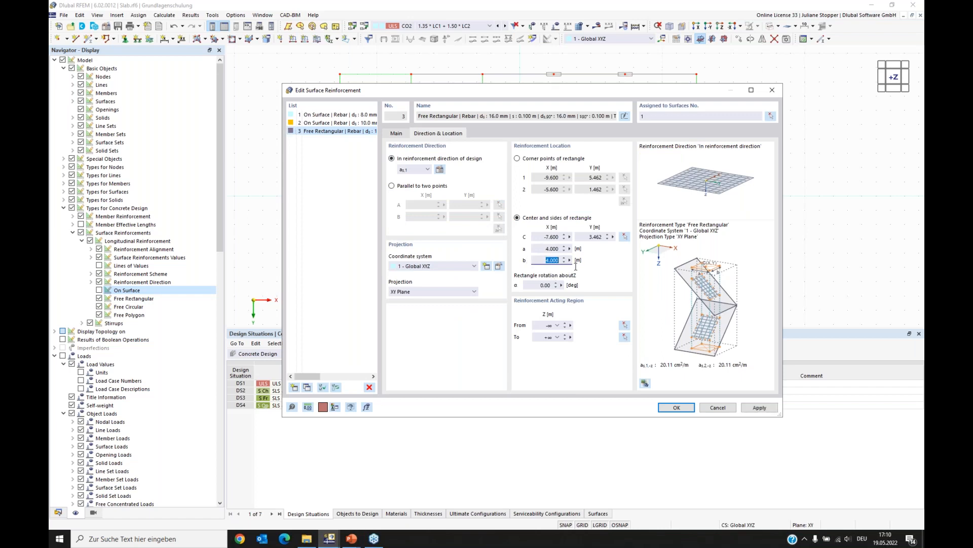
click(669, 409)
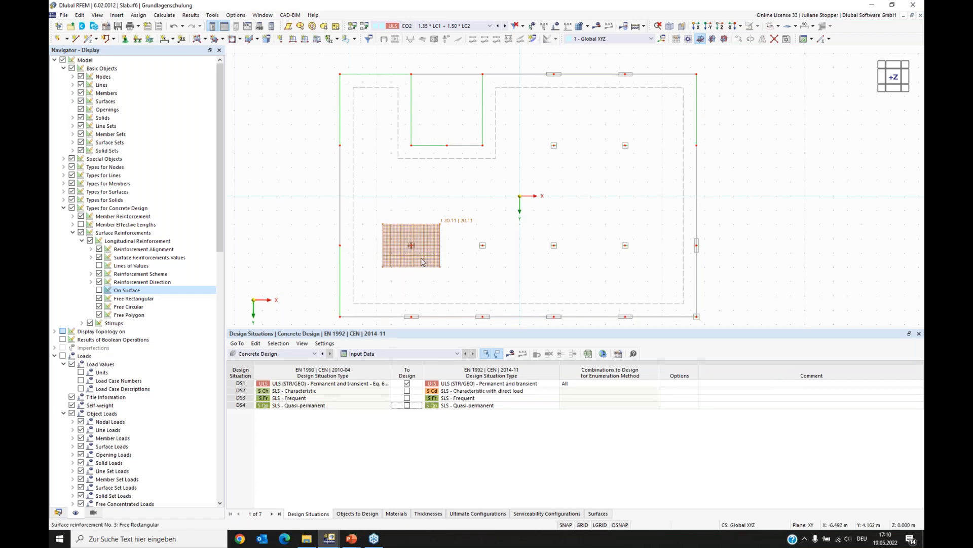
- Copy the rectangular reinforcement three times with a displacement vector of 5.000 m in X
click(417, 261)
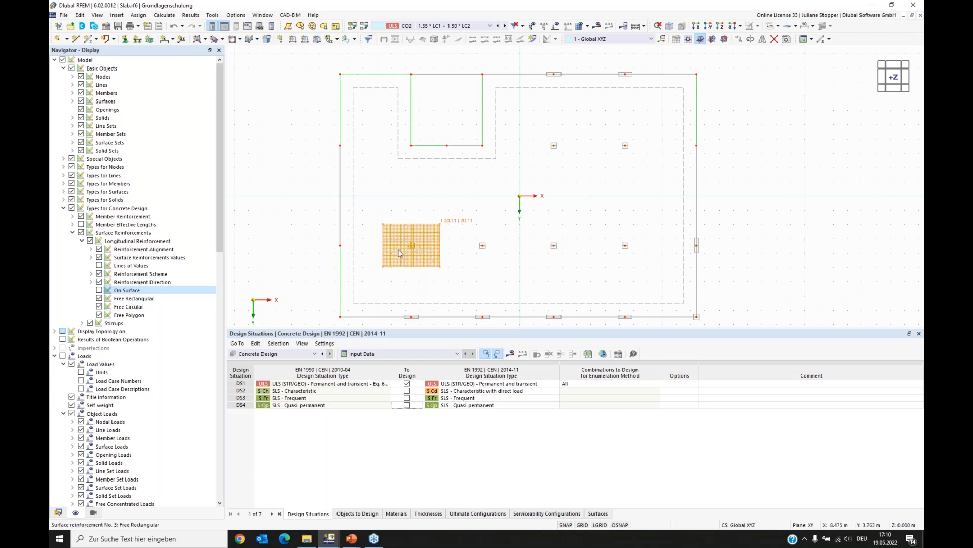
right_click(428, 253)
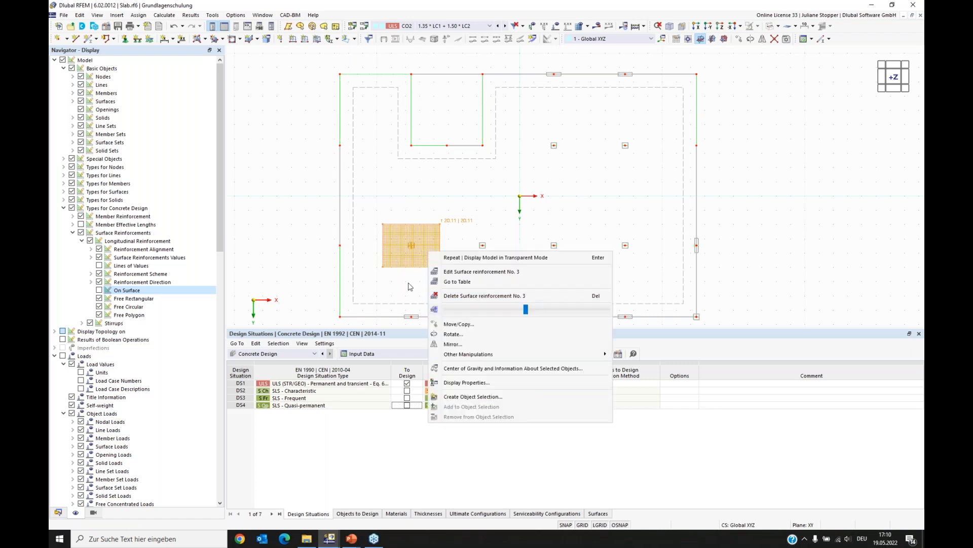
click(459, 324)
drag(457, 151, 273, 106)
drag(345, 108, 289, 106)
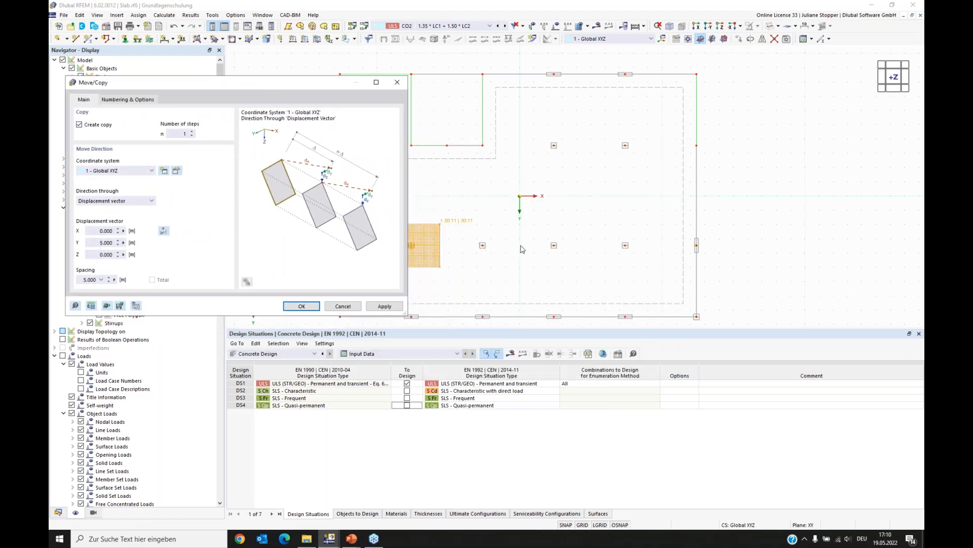
click(193, 131)
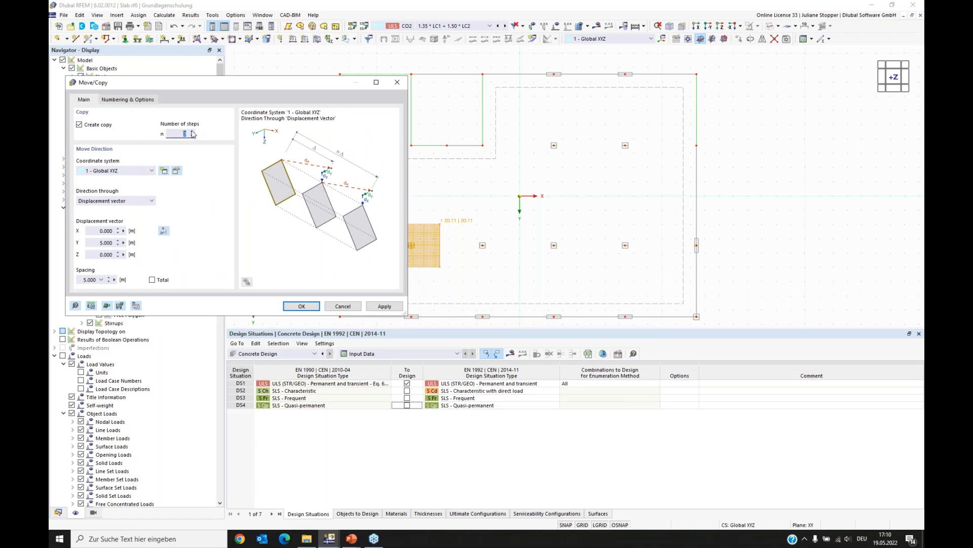
click(162, 231)
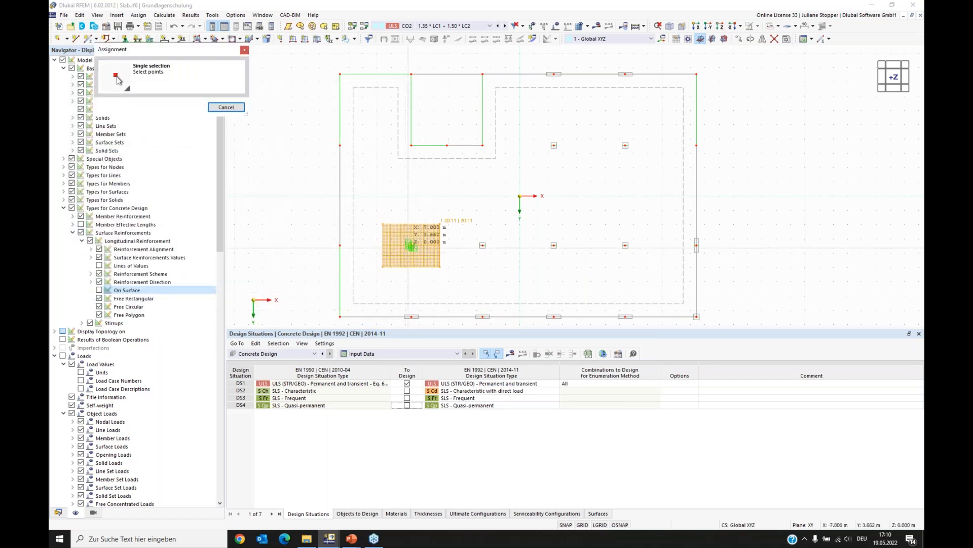
scroll(480, 246, up, 2)
scroll(480, 246, up, 1)
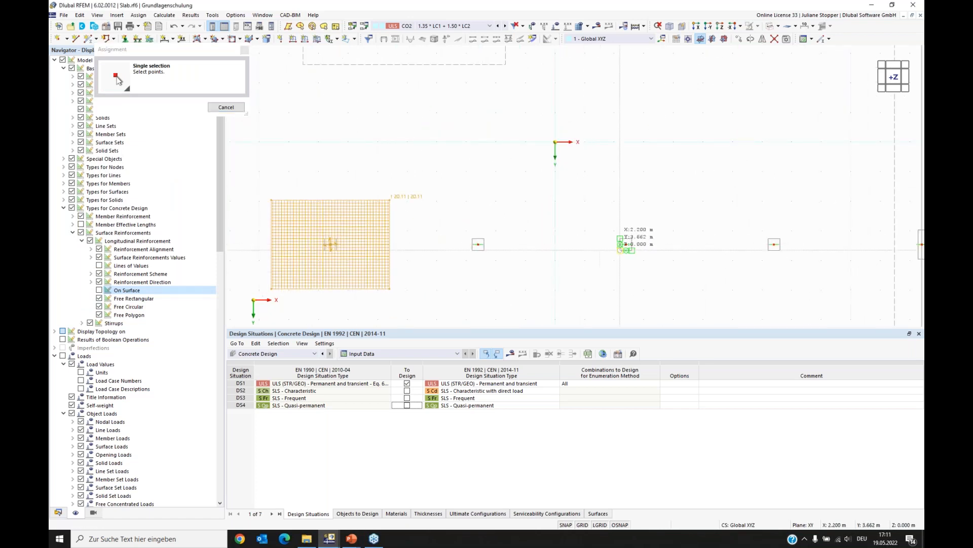
click(627, 244)
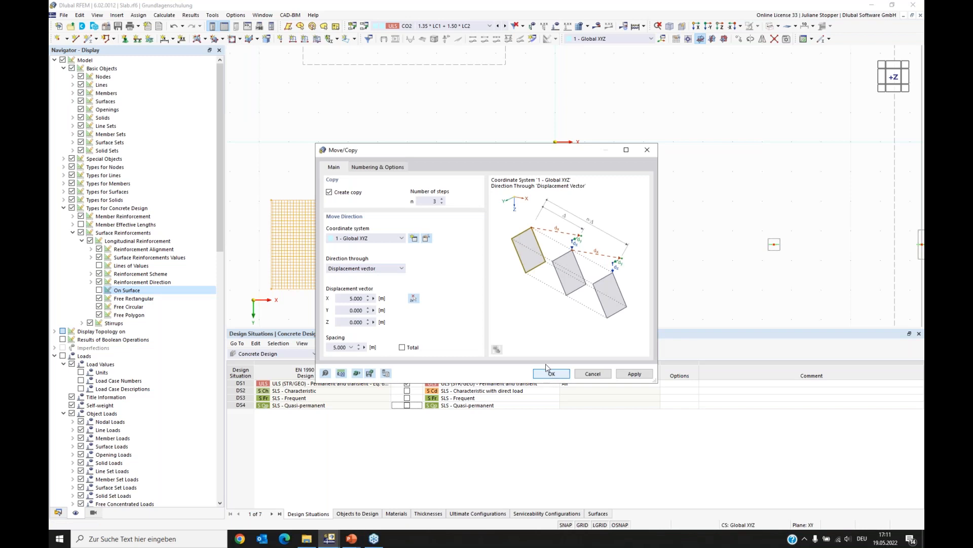
key(Return)
- Copy the row of four column reinforcements once with a displacement of -7.000 m in Y
scroll(452, 203, down, 3)
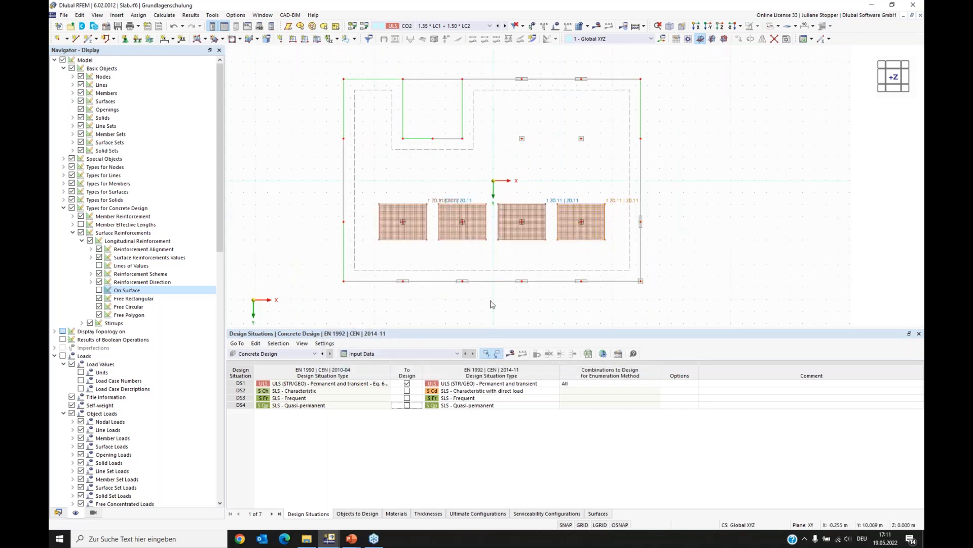
click(407, 236)
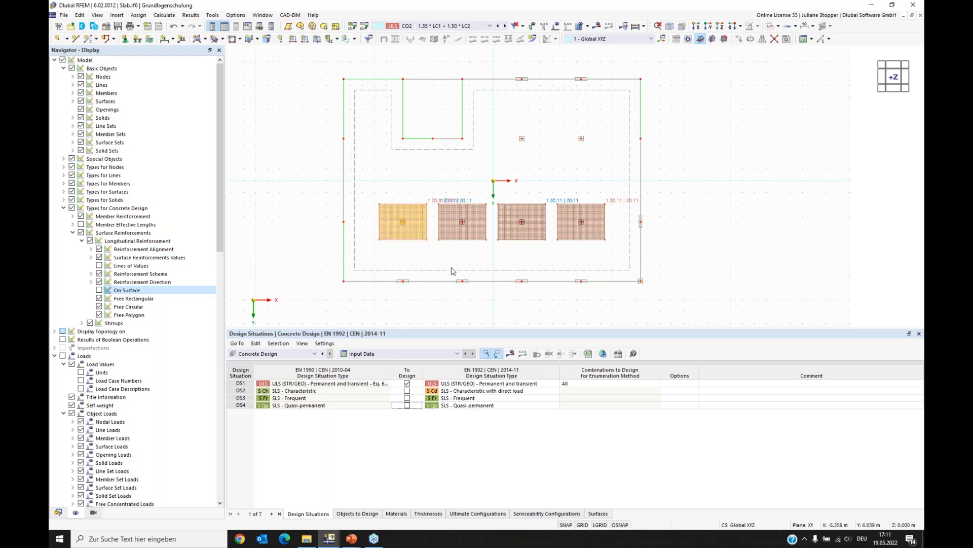
ctrl+click(480, 239)
ctrl+click(530, 240)
ctrl+click(586, 239)
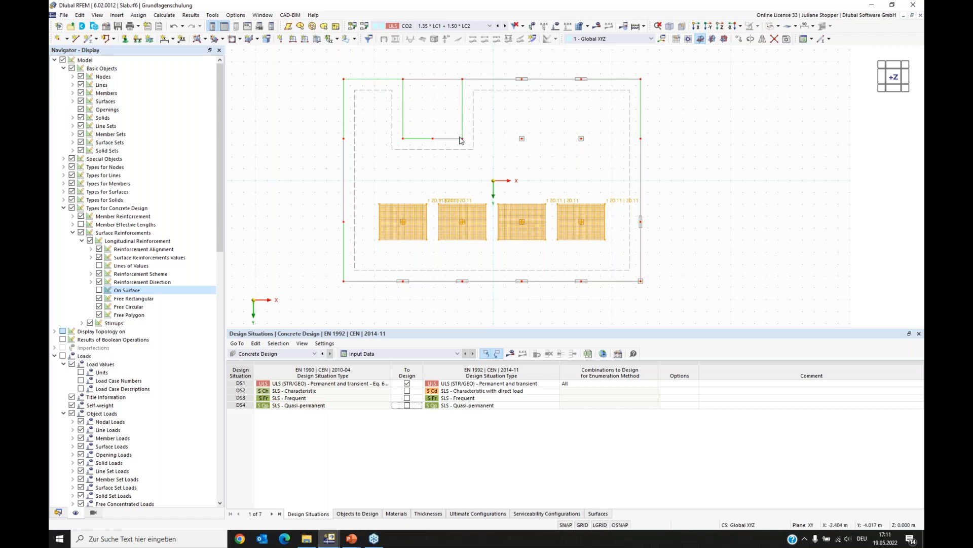
right_click(399, 226)
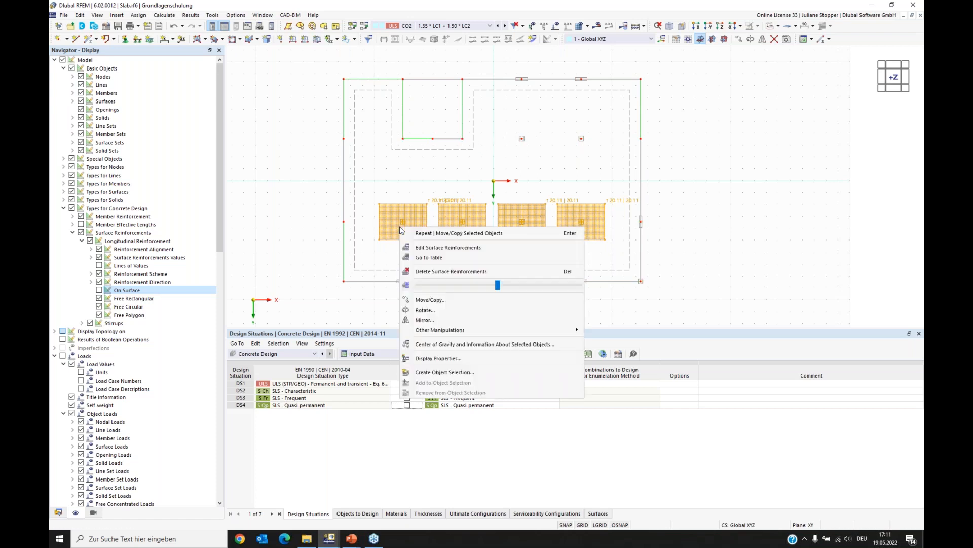
click(428, 304)
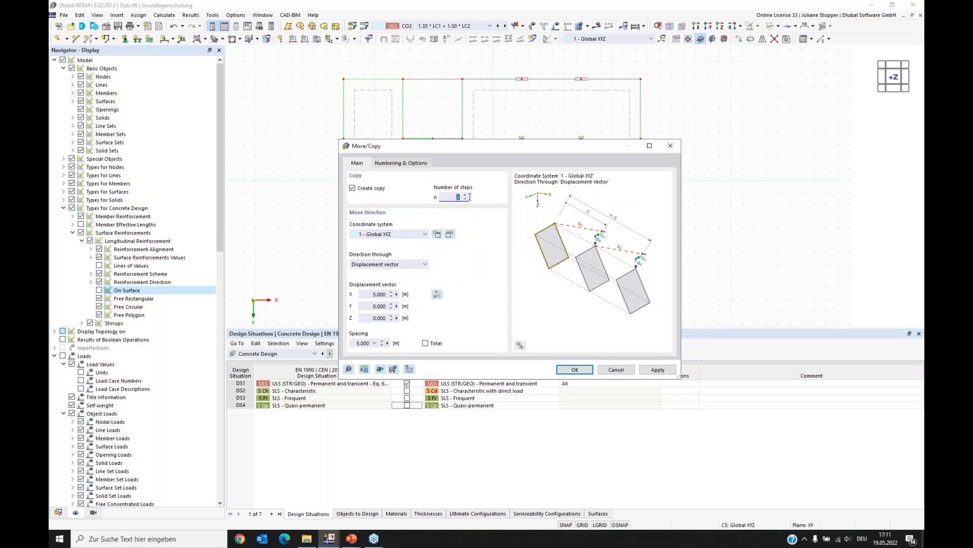
text(1)
click(437, 295)
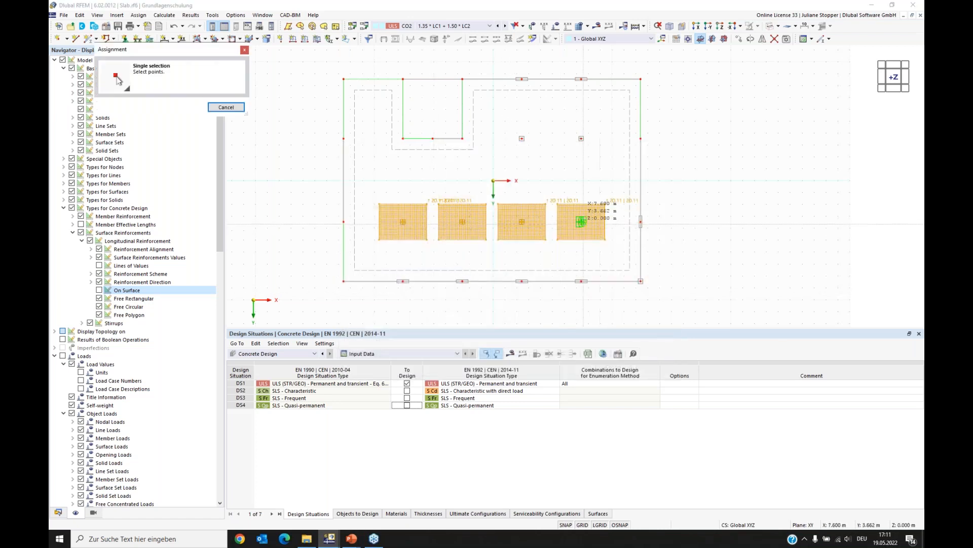
scroll(623, 223, up, 2)
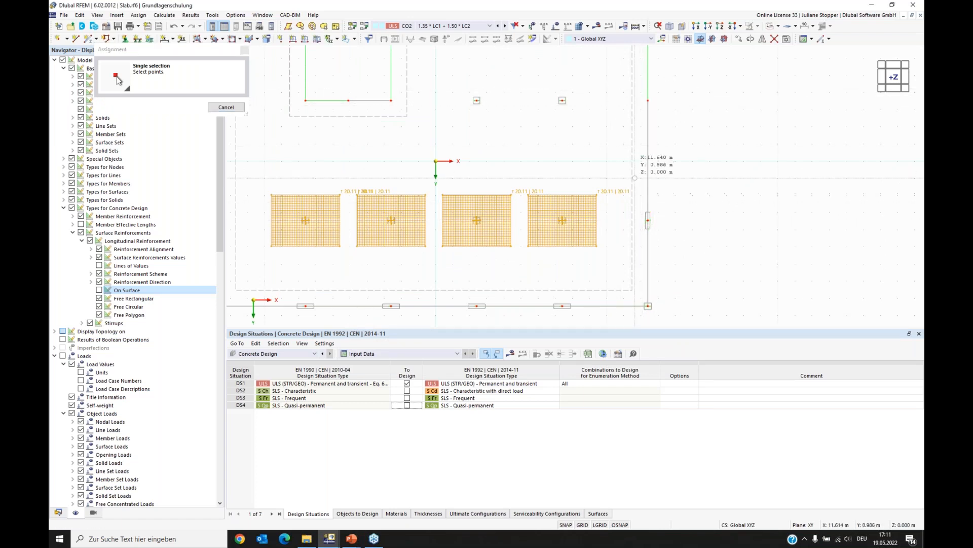
key(Escape)
click(414, 298)
scroll(633, 236, up, 5)
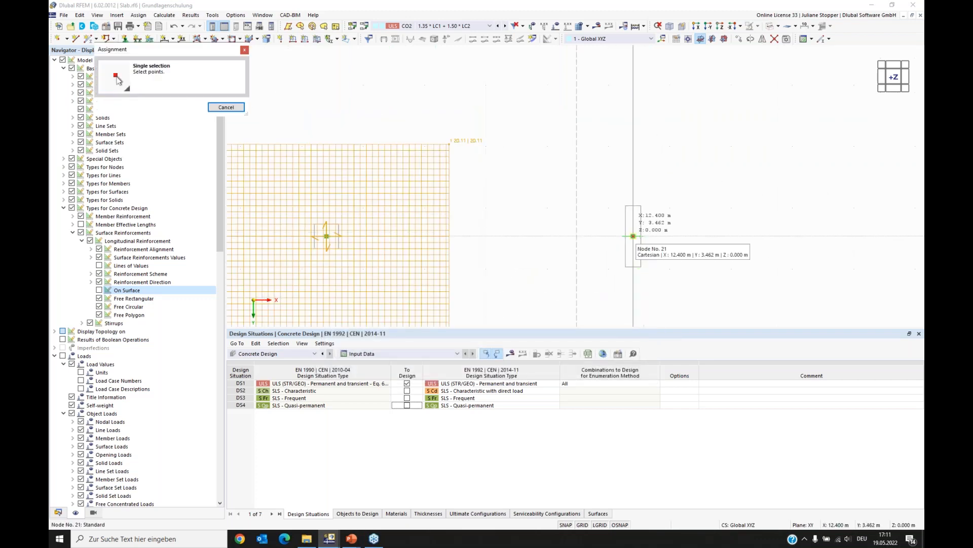
scroll(633, 236, down, 5)
click(633, 107)
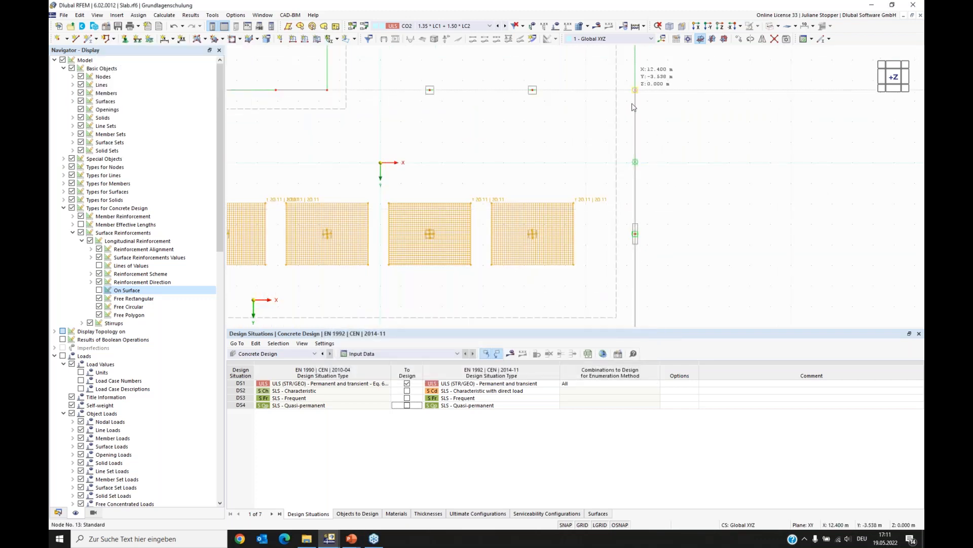
key(Return)
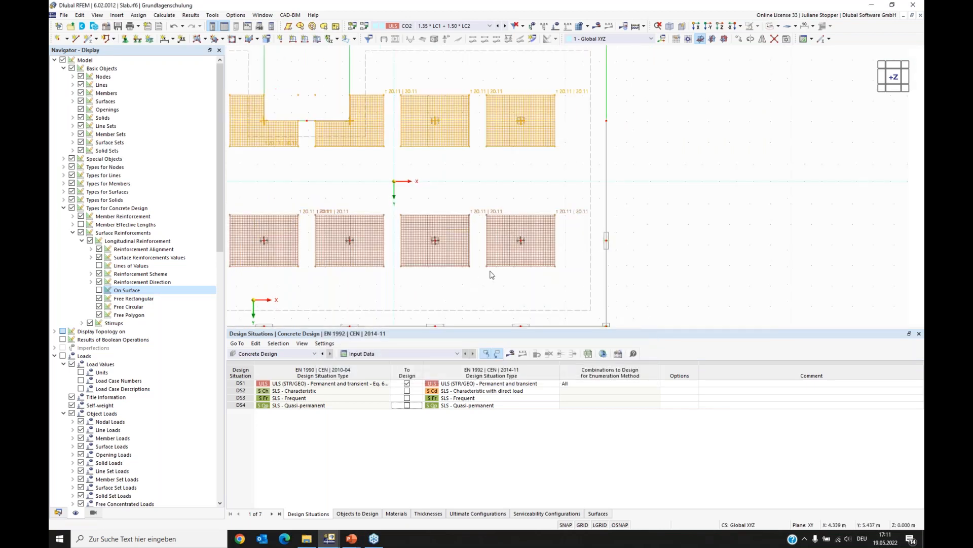
- Copy the two leftmost column reinforcements once with a displacement of -5.000 m in X
scroll(483, 278, down, 3)
middle_drag(408, 179, 479, 153)
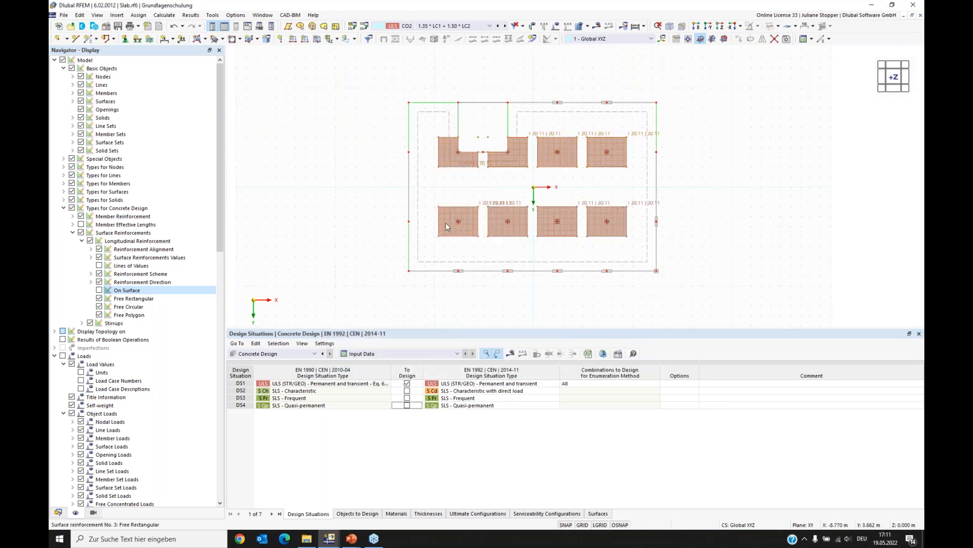
ctrl+click(445, 167)
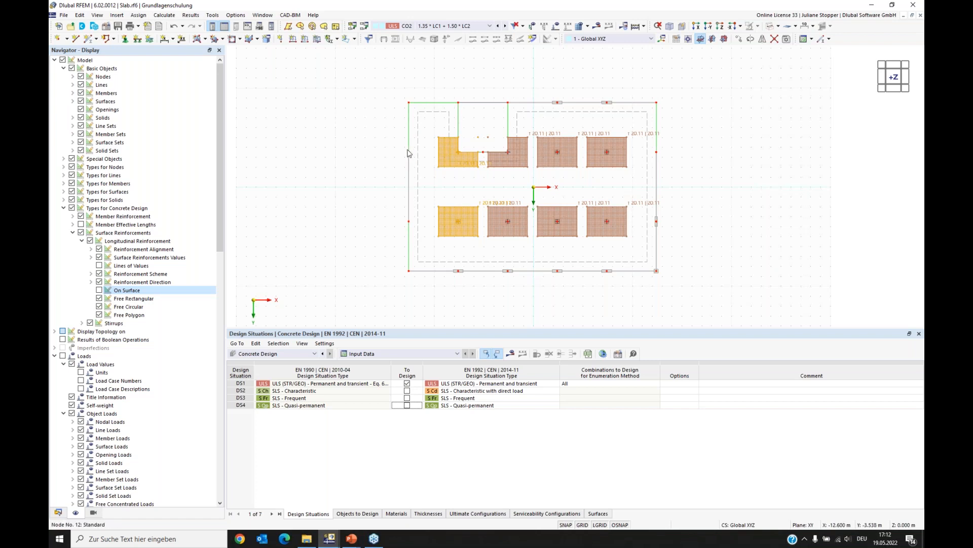
right_click(453, 160)
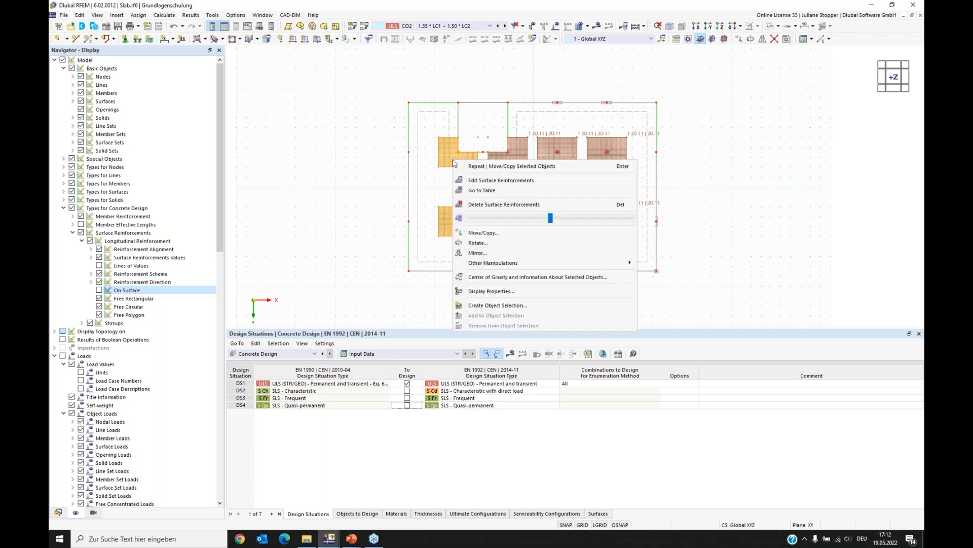
click(482, 234)
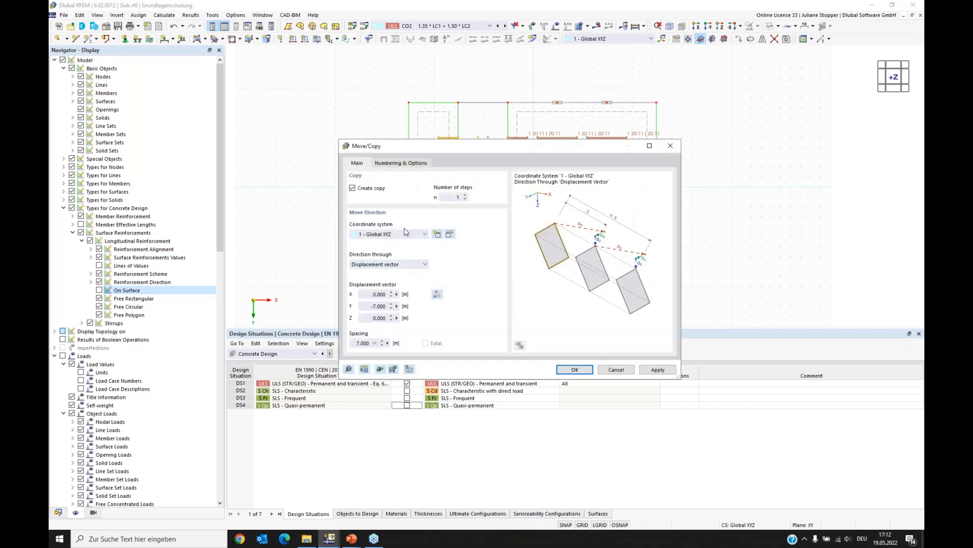
click(436, 294)
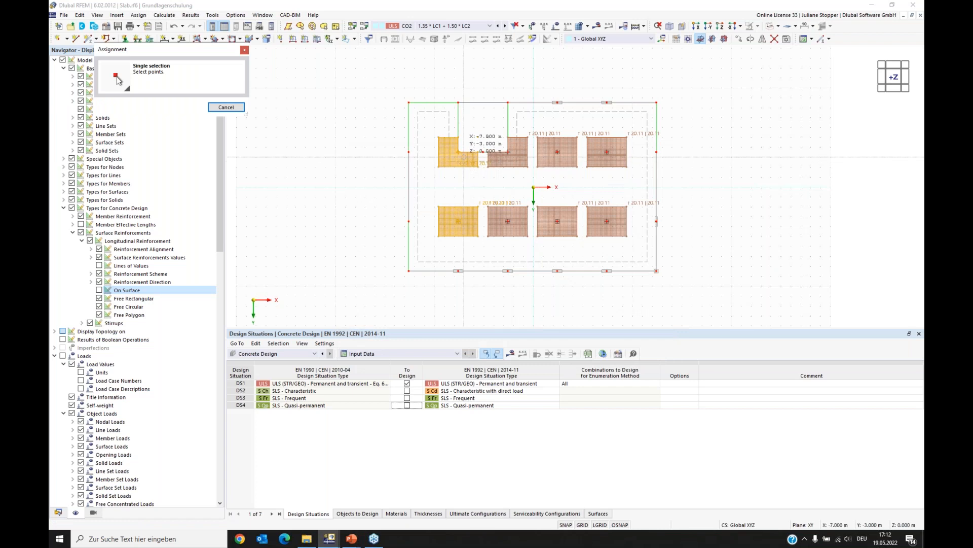
click(458, 152)
click(409, 152)
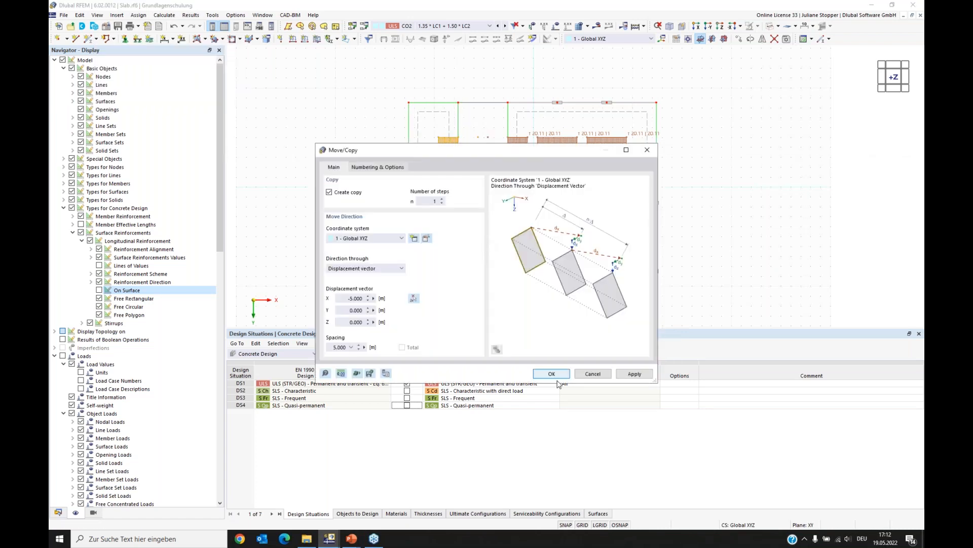
click(548, 373)
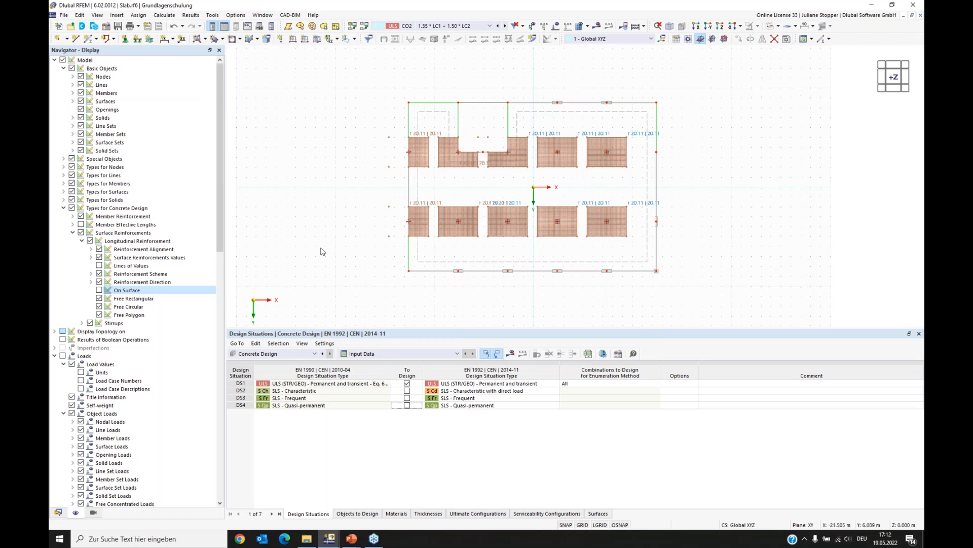
- Run the concrete design calculation for the slab
click(58, 512)
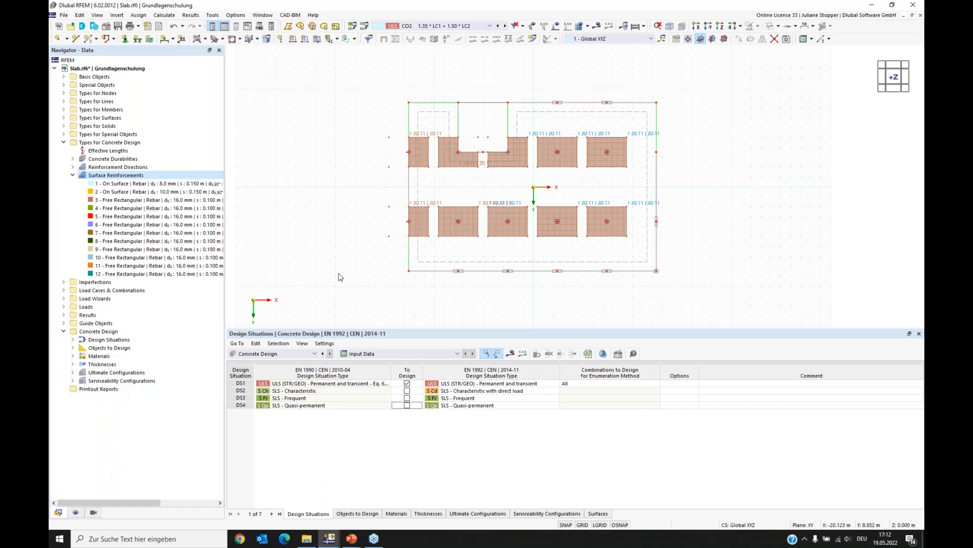
click(509, 354)
click(523, 308)
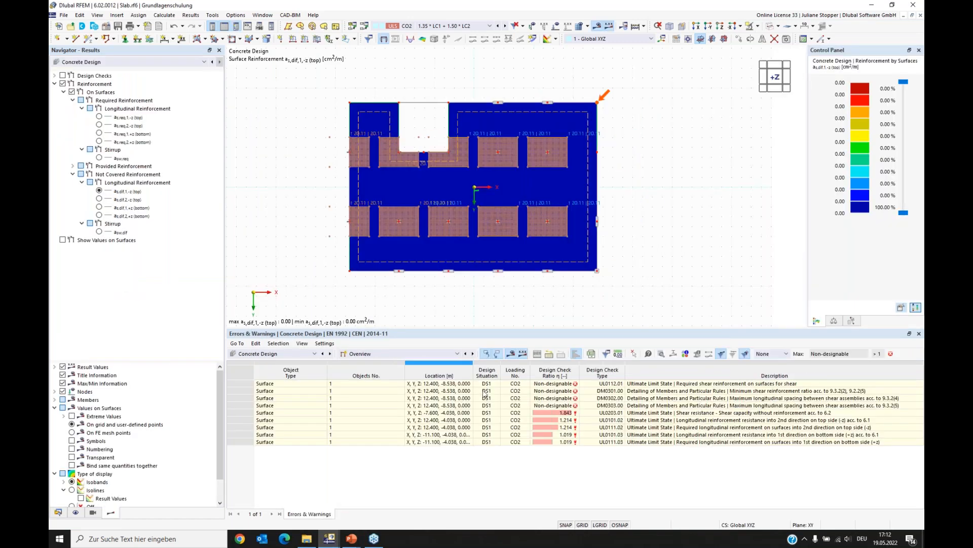
- Switch the results table to design ratios on surfaces
click(425, 354)
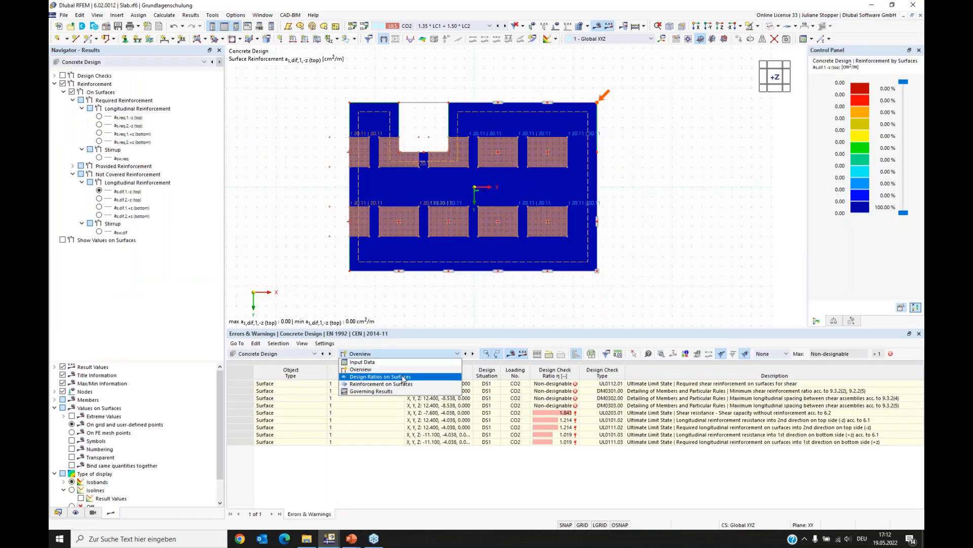
click(370, 378)
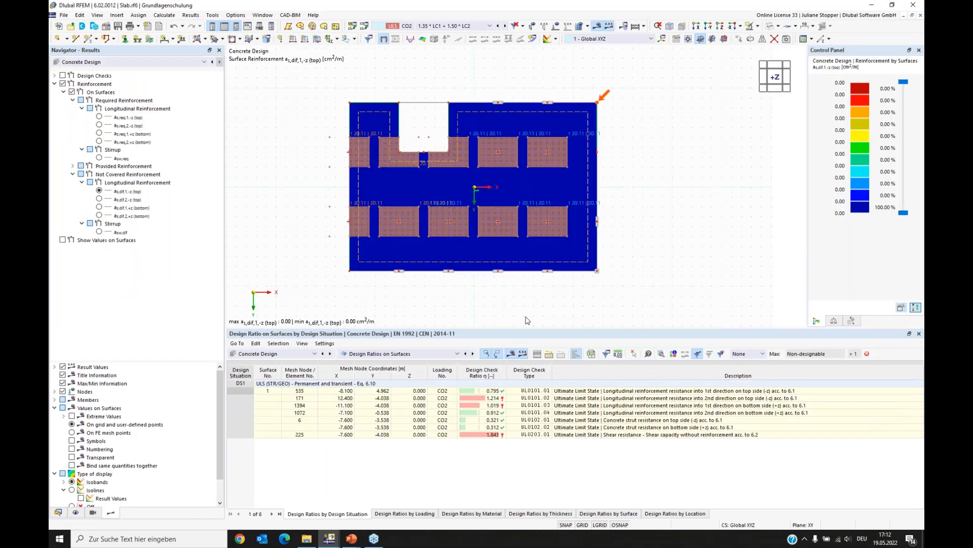
- Hide the concrete design types, such as the surface reinforcements, in the display
click(75, 513)
click(72, 208)
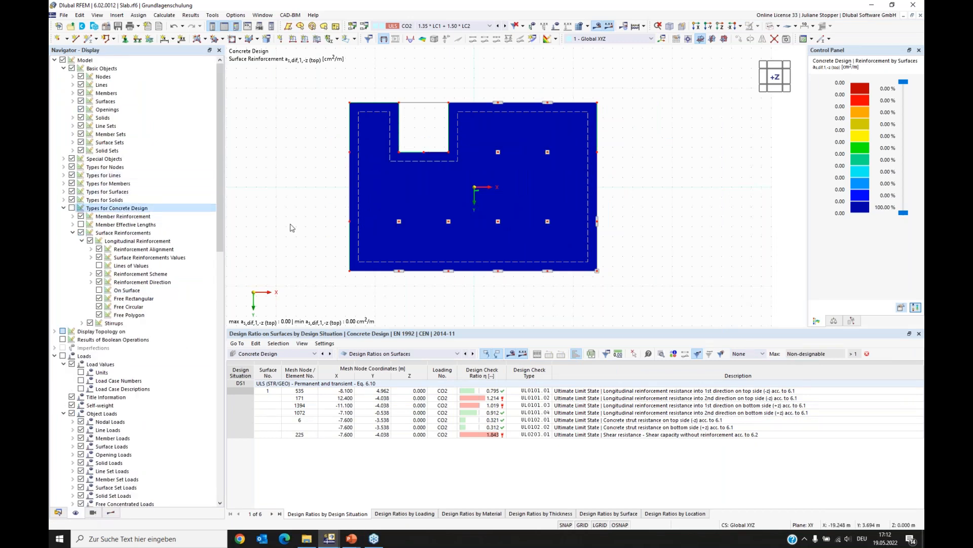
click(115, 513)
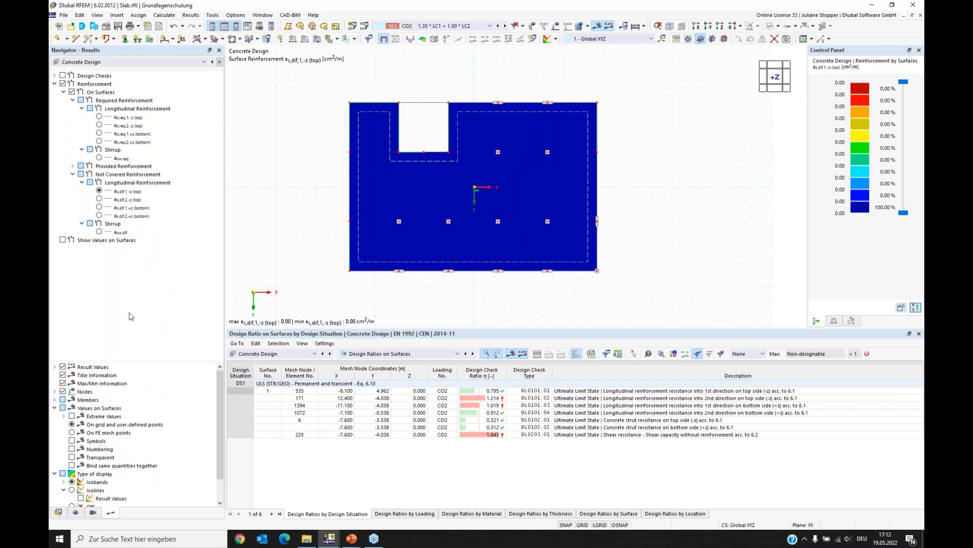
- Display the design check UL0101.01 on surfaces with the reinforcement results turned off
click(54, 84)
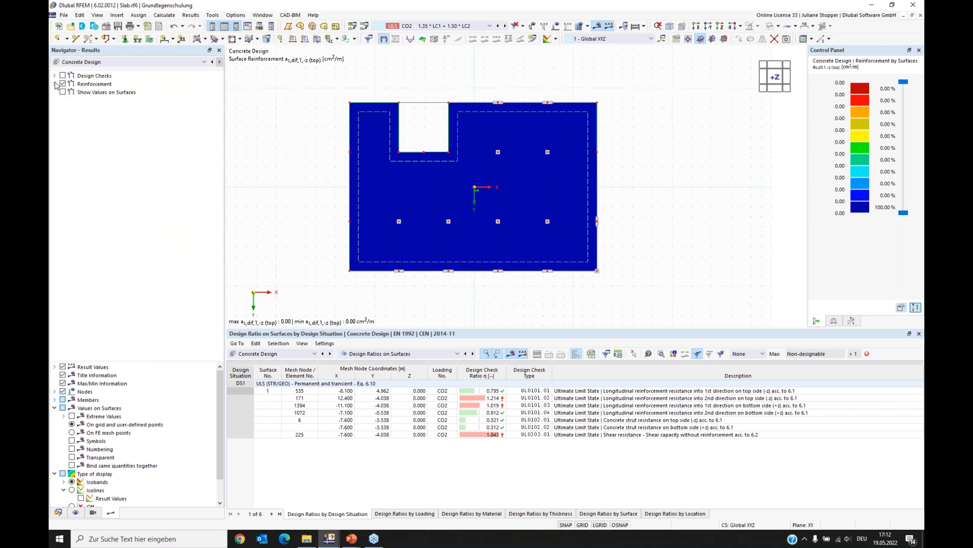
click(54, 75)
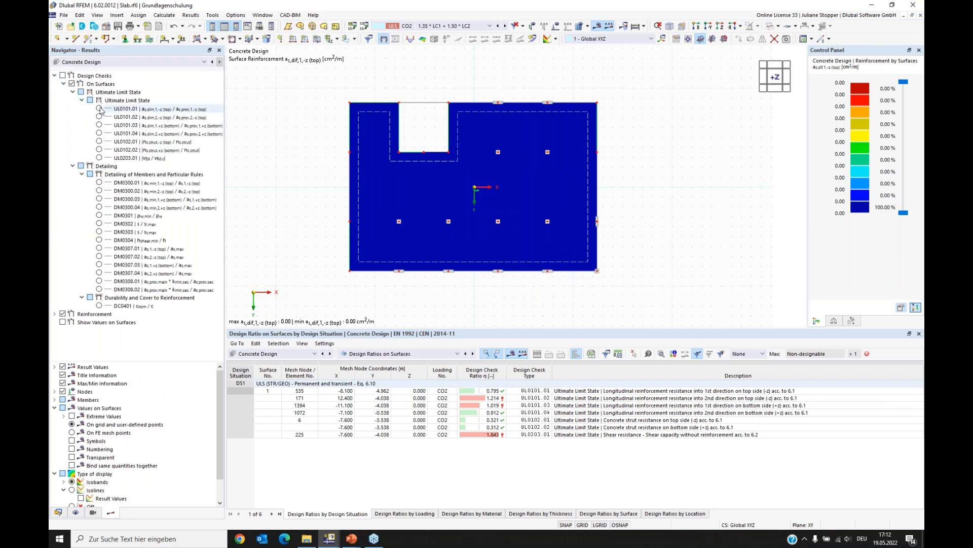
click(99, 108)
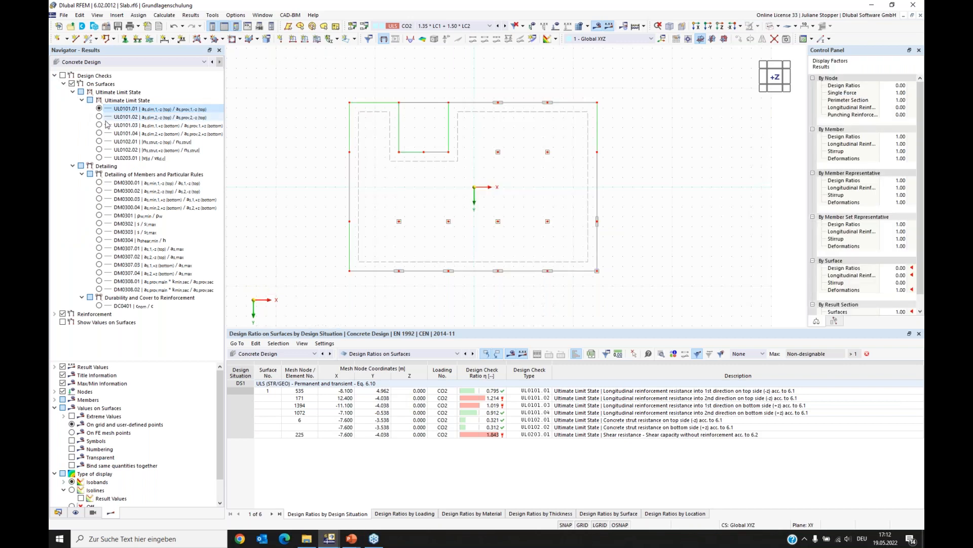
click(63, 76)
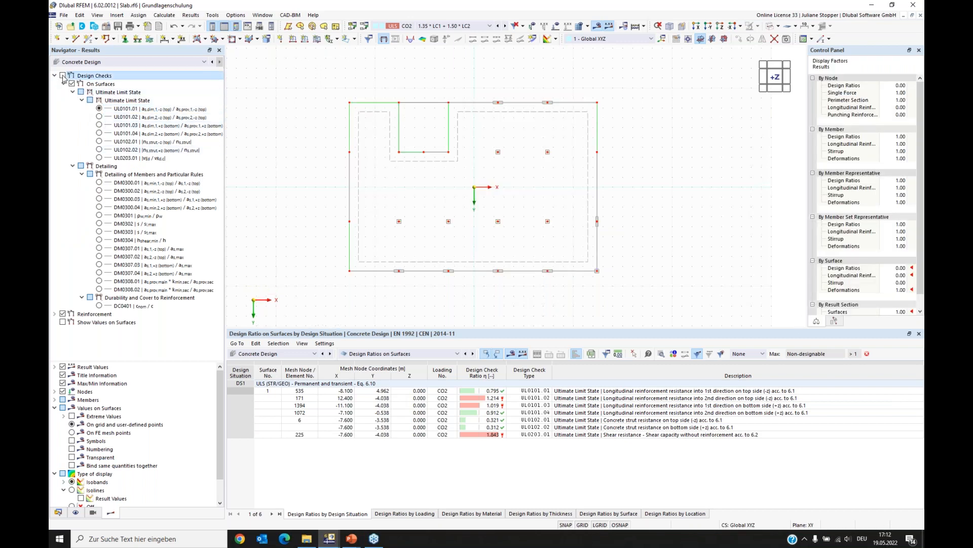
click(63, 314)
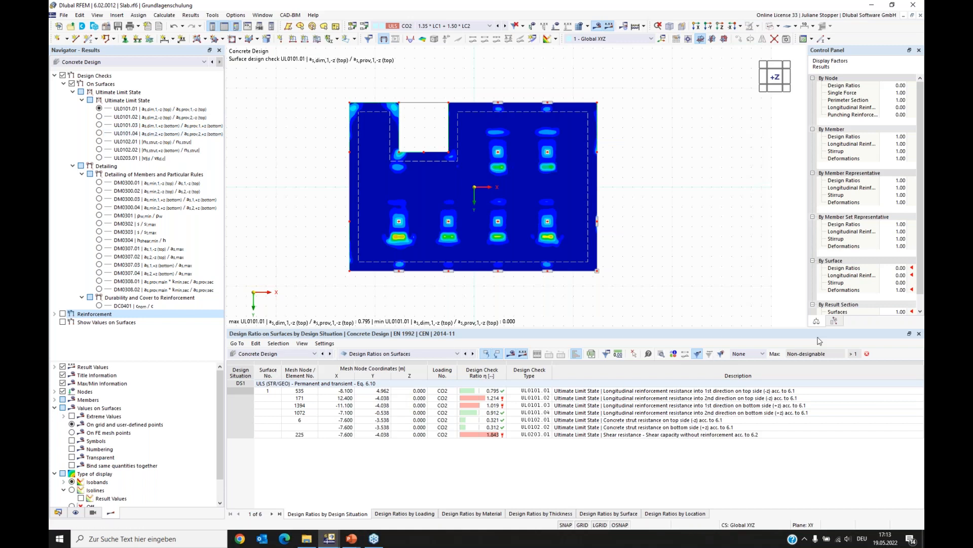
- Compare the surface design check results of UL0101.02 and UL0101.01 and their colour scale
scroll(511, 286, up, 1)
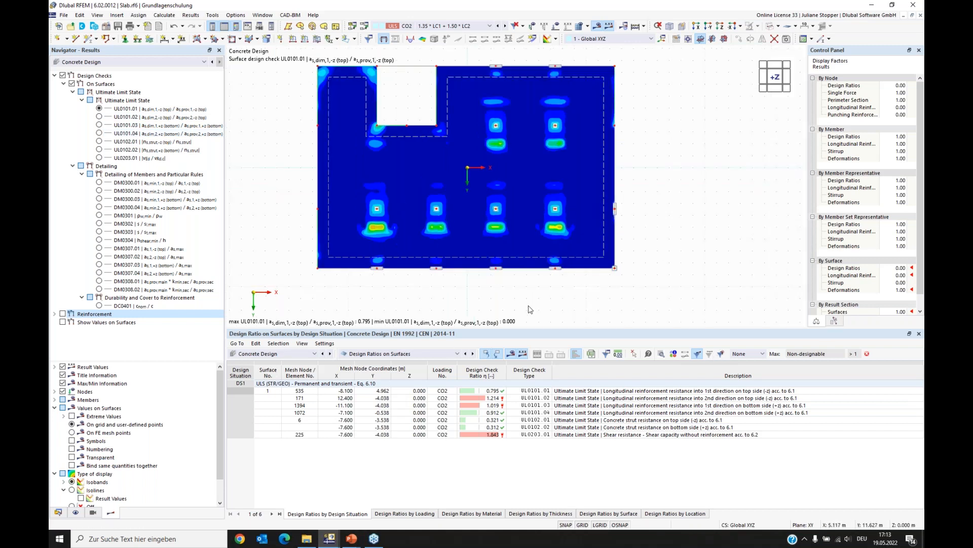
scroll(532, 302, down, 1)
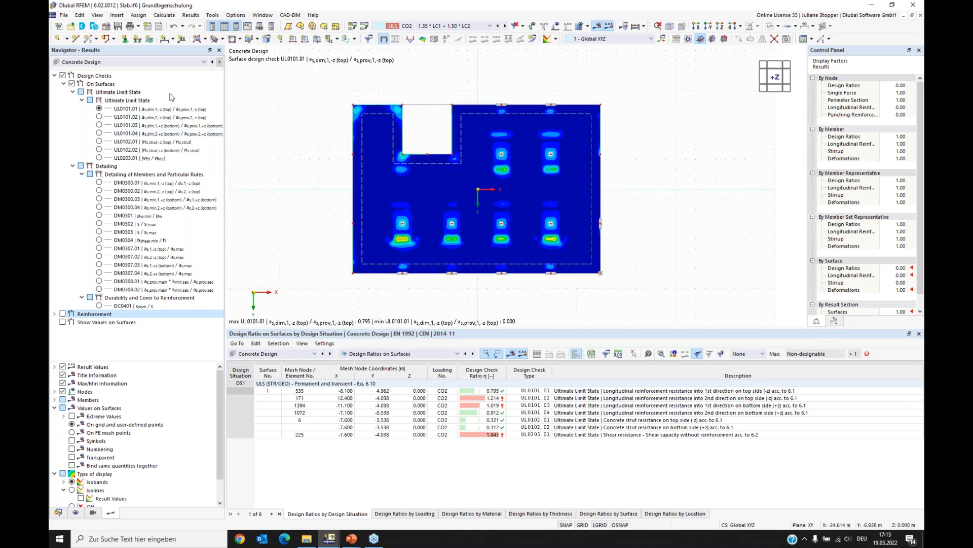
click(99, 117)
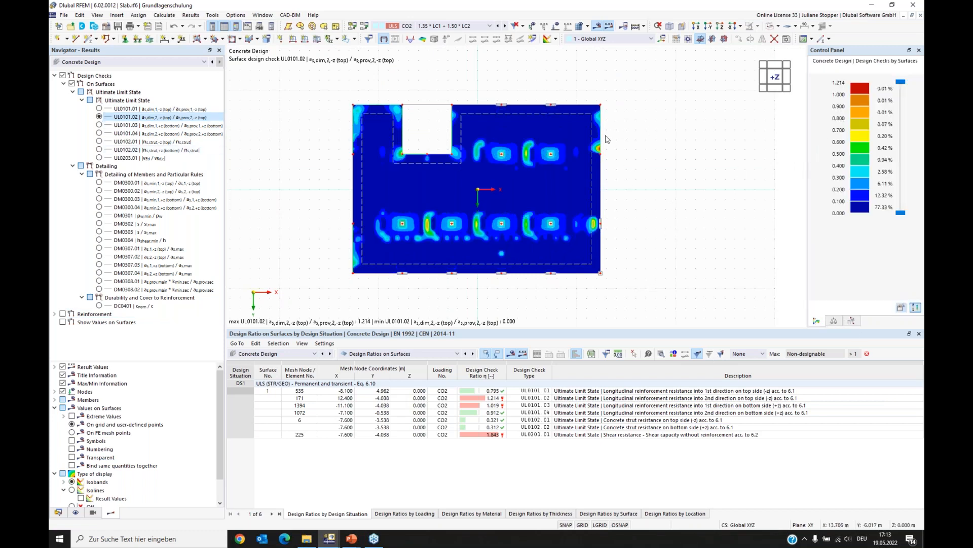
drag(901, 212, 894, 96)
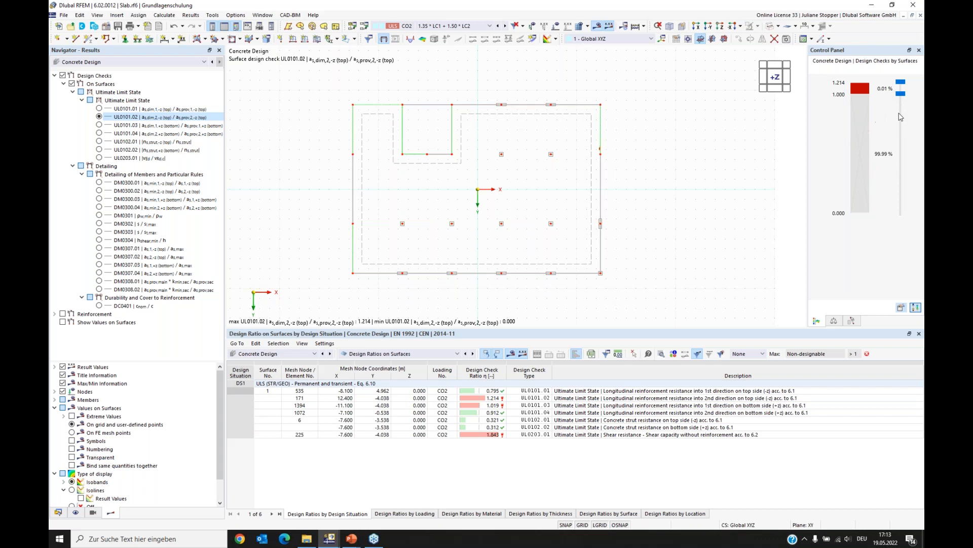
drag(899, 97, 900, 212)
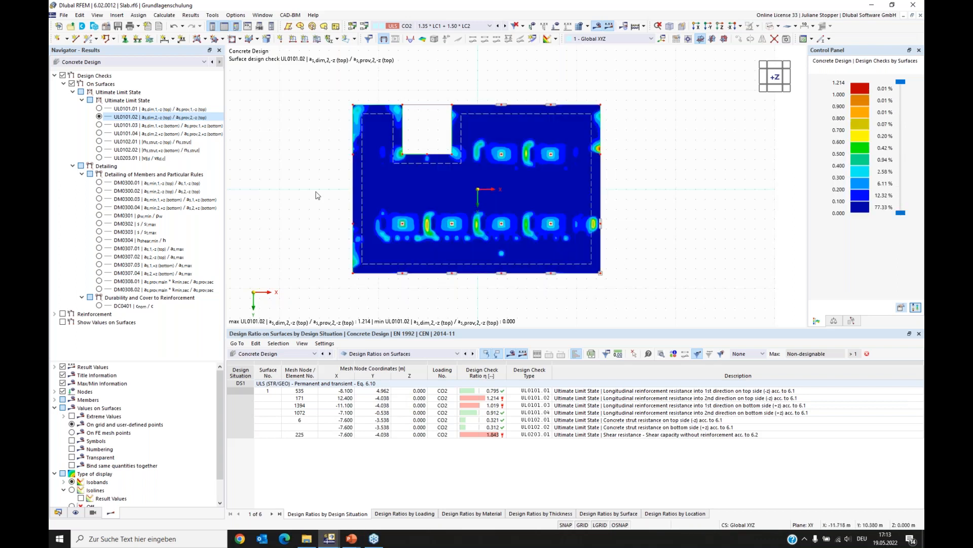
click(99, 109)
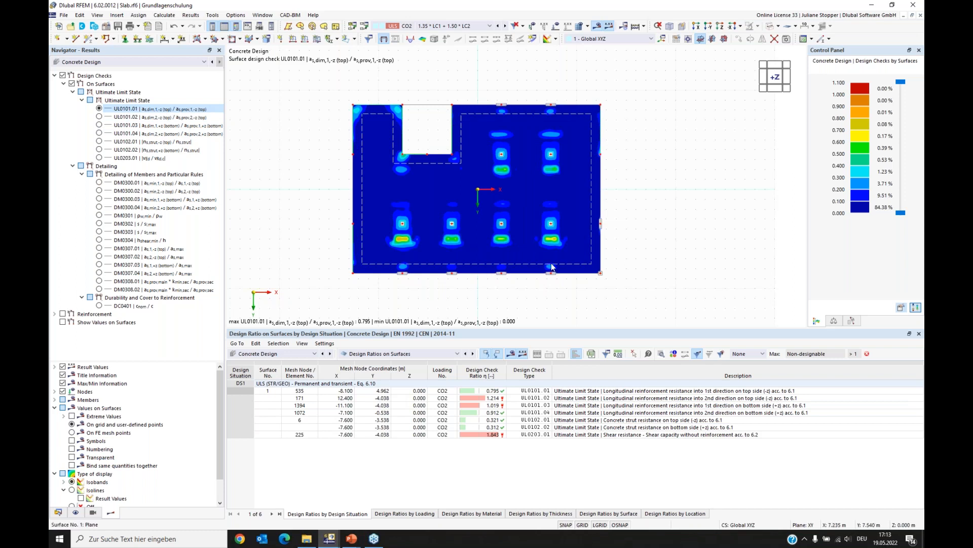
scroll(551, 263, up, 2)
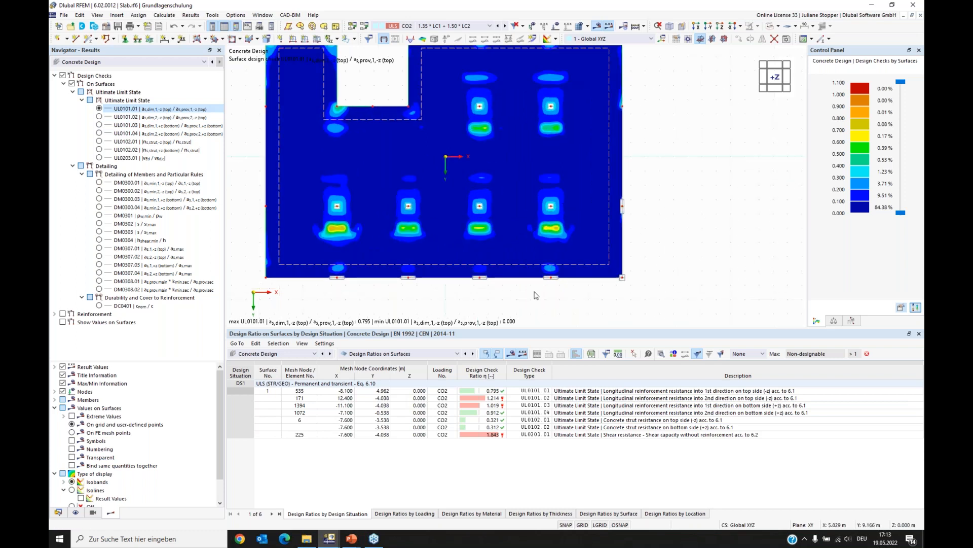
scroll(536, 294, down, 1)
middle_drag(414, 289, 500, 329)
drag(544, 330, 383, 358)
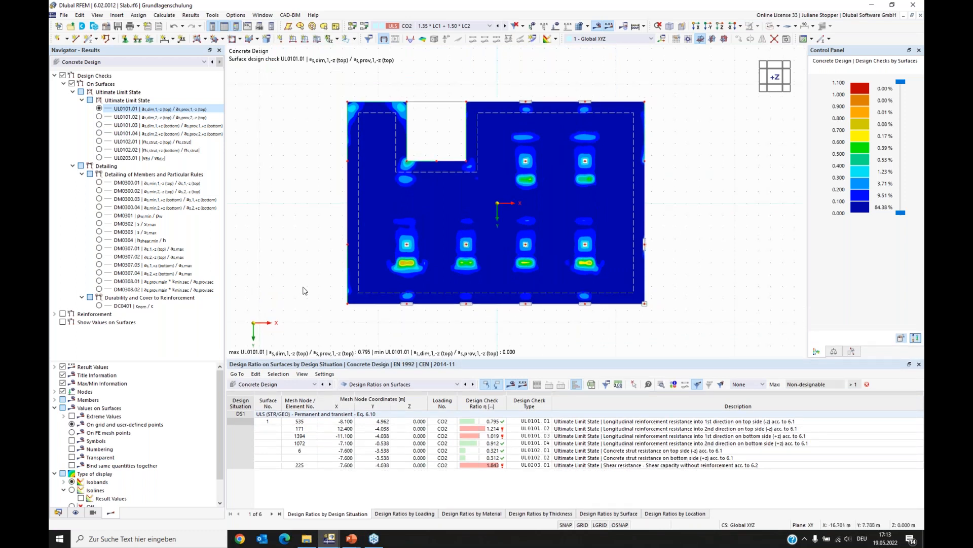
middle_drag(305, 283, 323, 275)
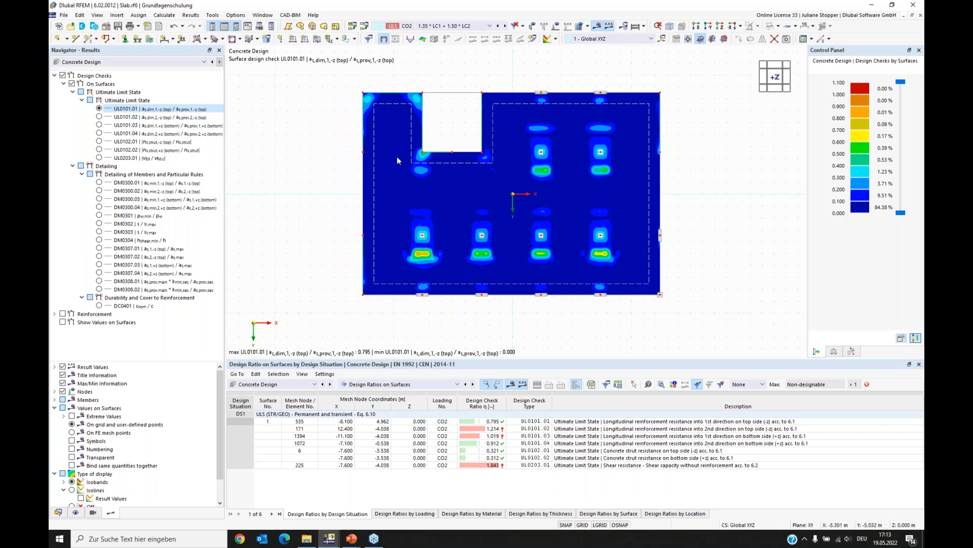
drag(112, 361, 113, 282)
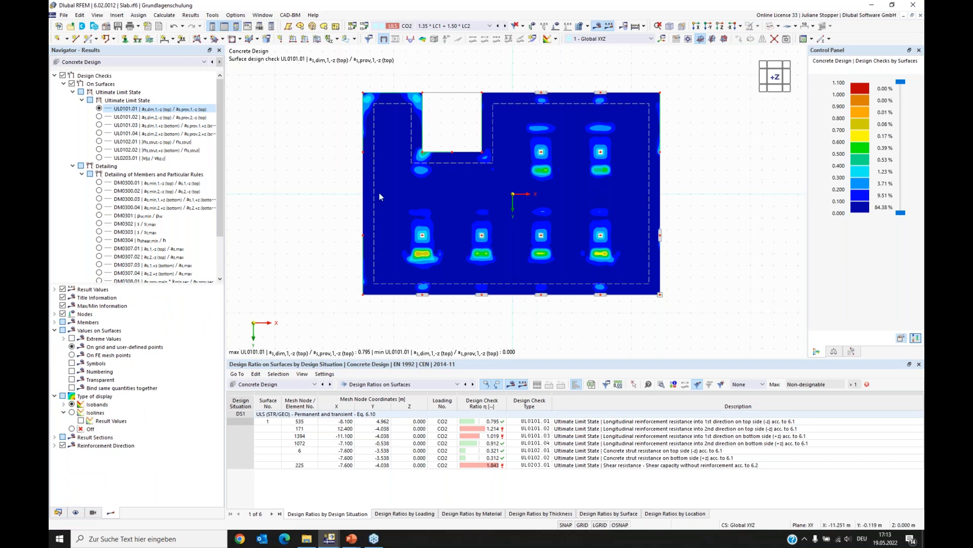
- Show the design check results as isolines with result values
click(71, 412)
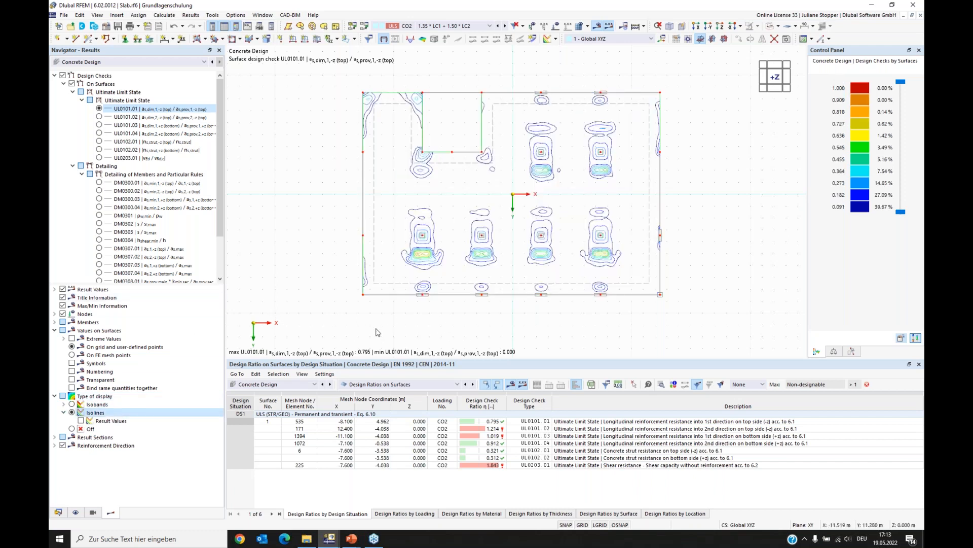
click(81, 421)
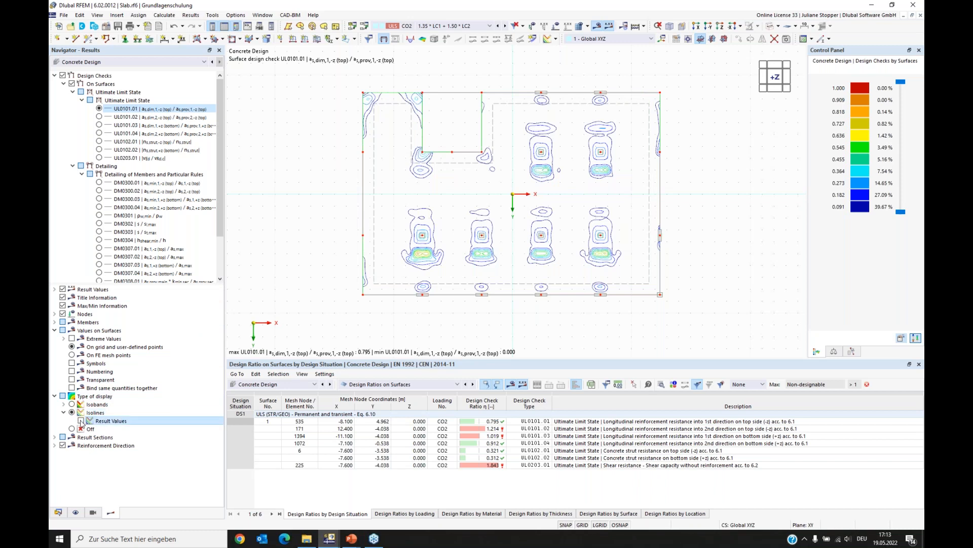
scroll(410, 255, up, 2)
scroll(410, 255, up, 5)
scroll(363, 209, down, 5)
scroll(431, 154, down, 1)
middle_drag(431, 154, 474, 198)
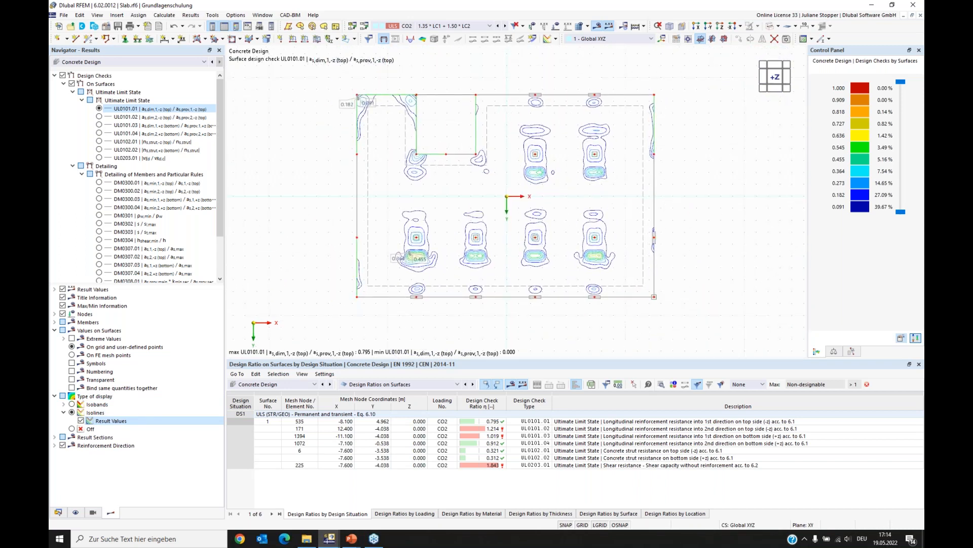
drag(93, 288, 93, 334)
click(54, 76)
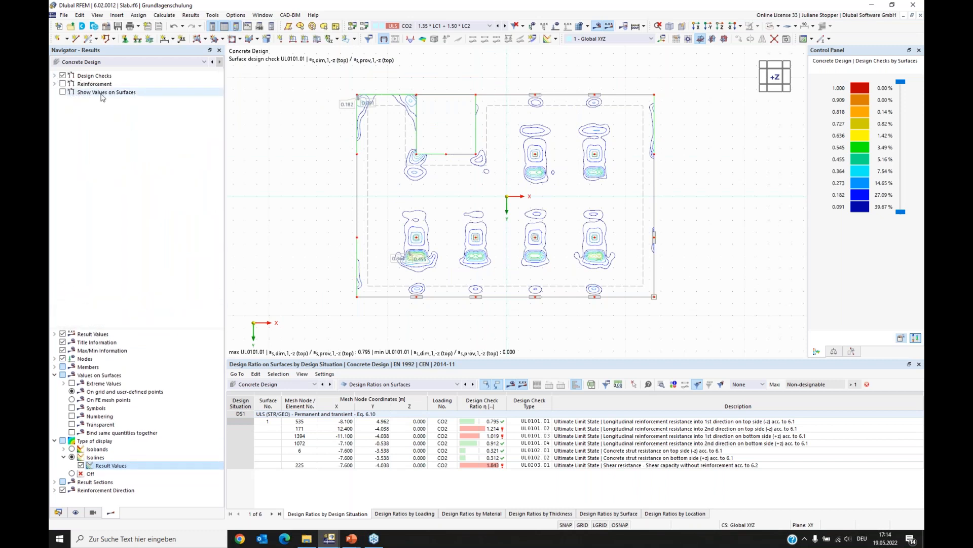
click(63, 92)
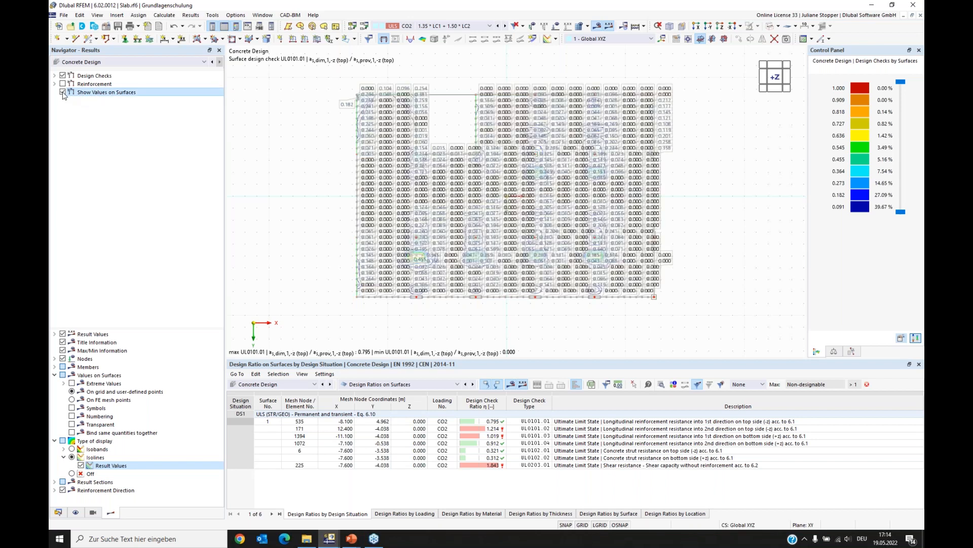
click(63, 93)
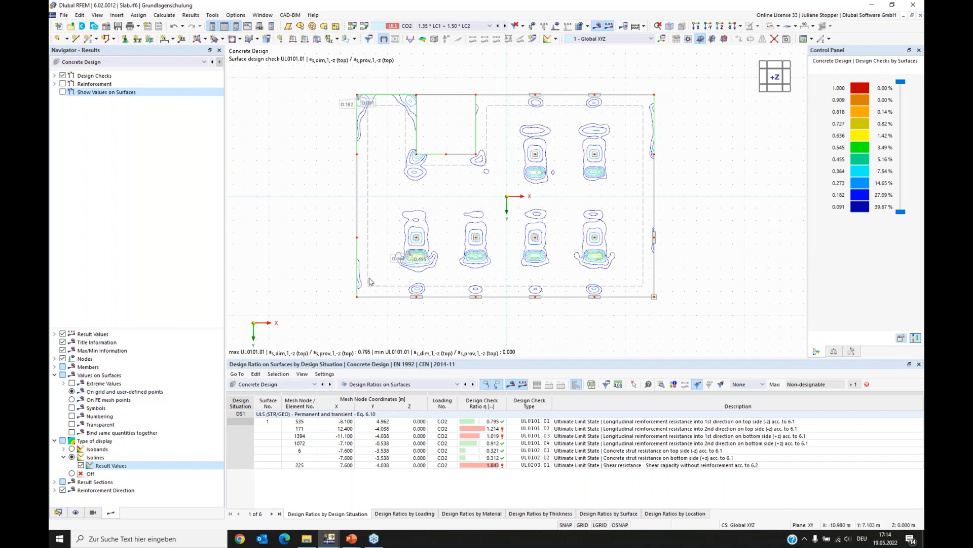
- Set the slab surface's result grid distances b and h to 2 m, accepting deletion of results
double_click(370, 238)
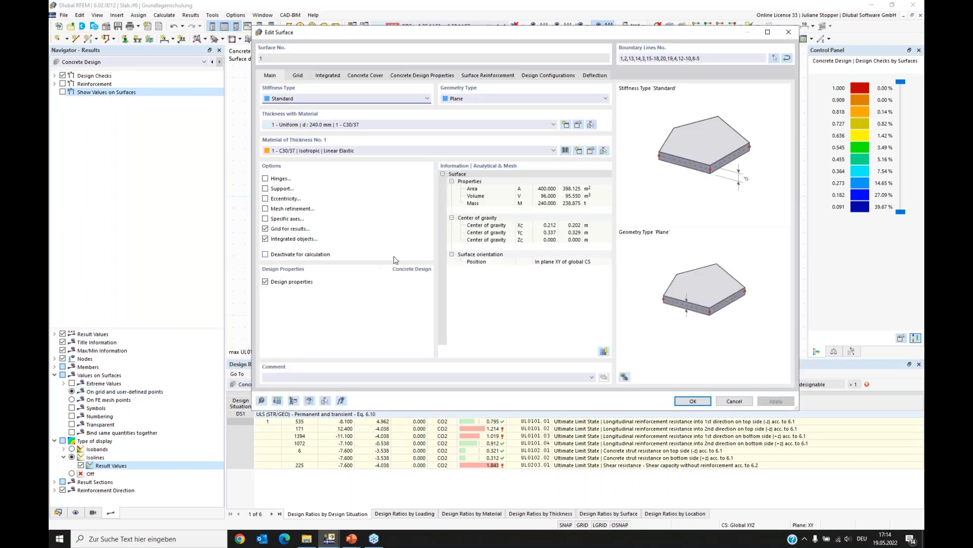
click(299, 76)
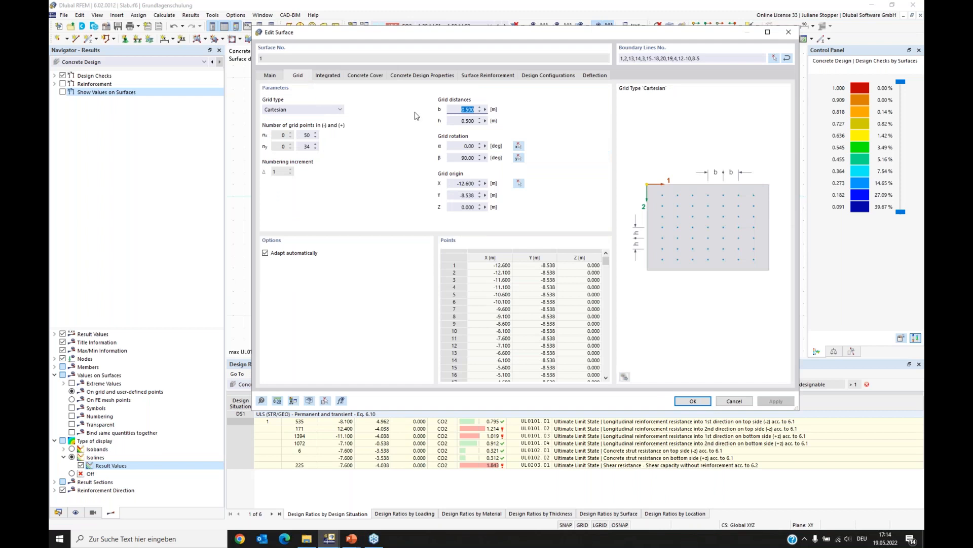
text(2)
click(476, 120)
text(2)
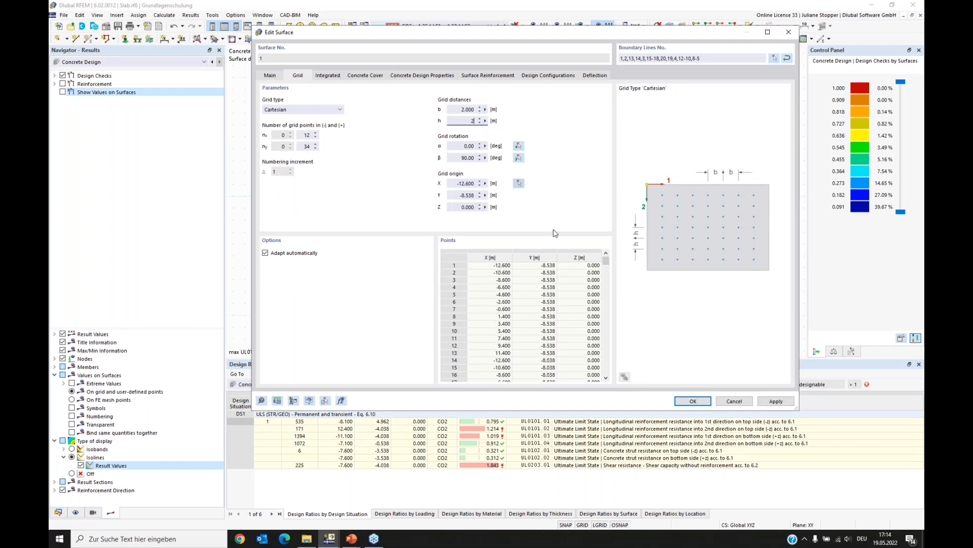
click(694, 401)
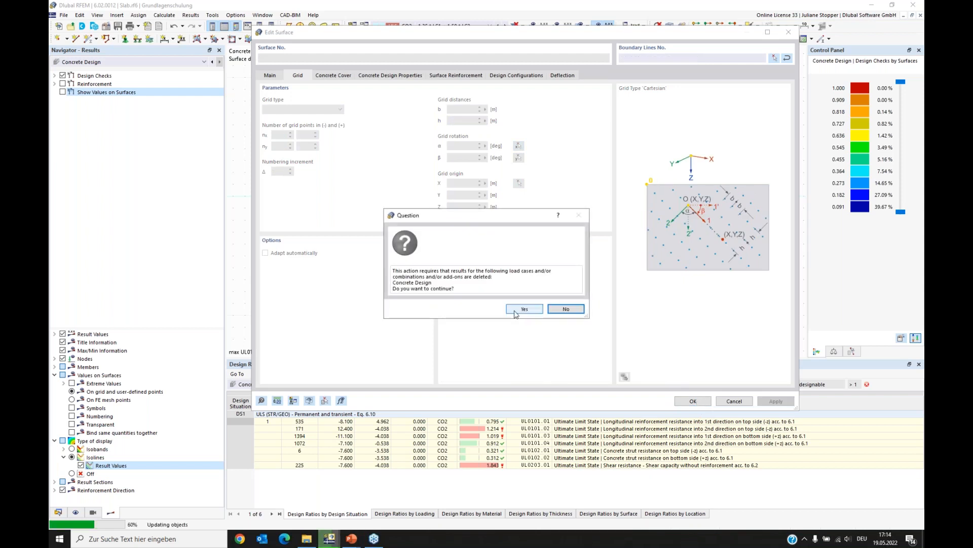
click(523, 309)
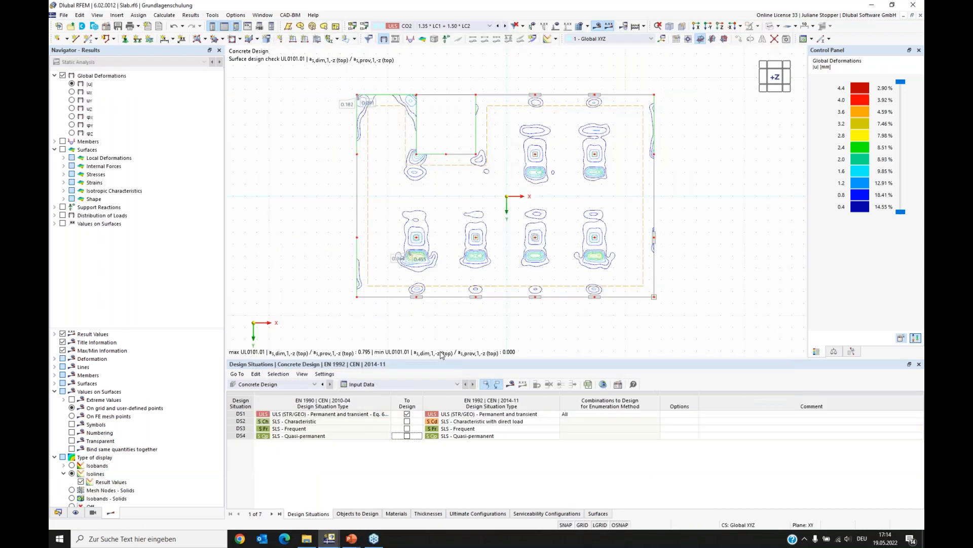
- Rerun the concrete design and show the design check values at the surface grid points
click(511, 384)
click(523, 306)
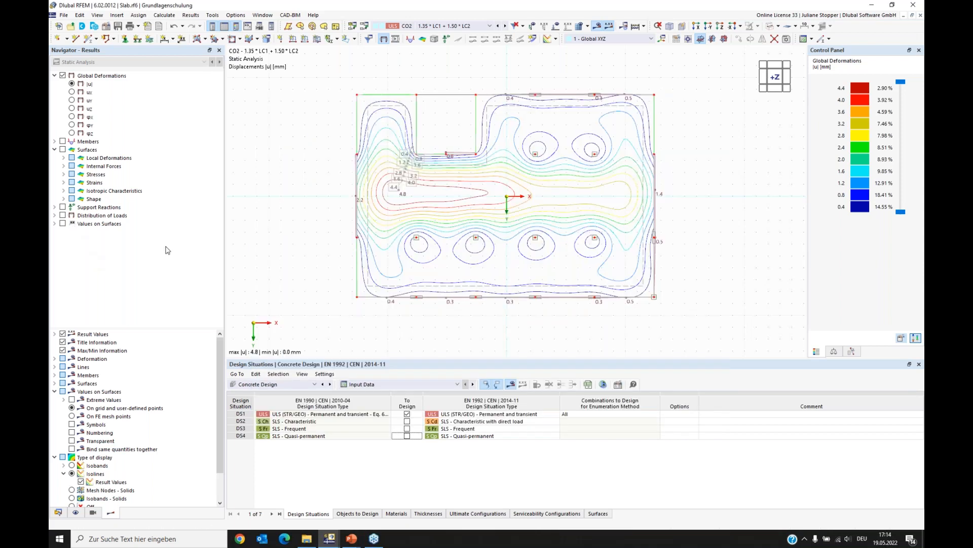
click(63, 92)
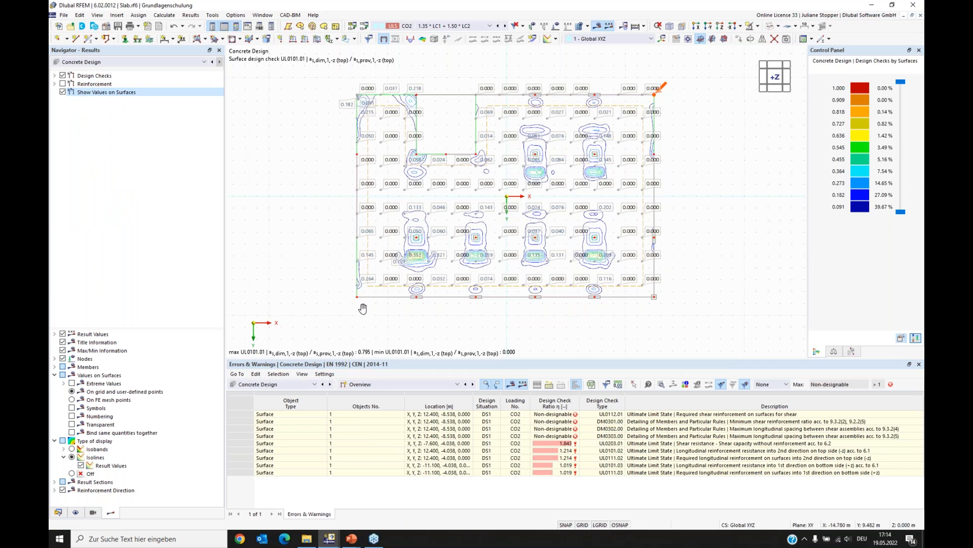
scroll(477, 271, up, 3)
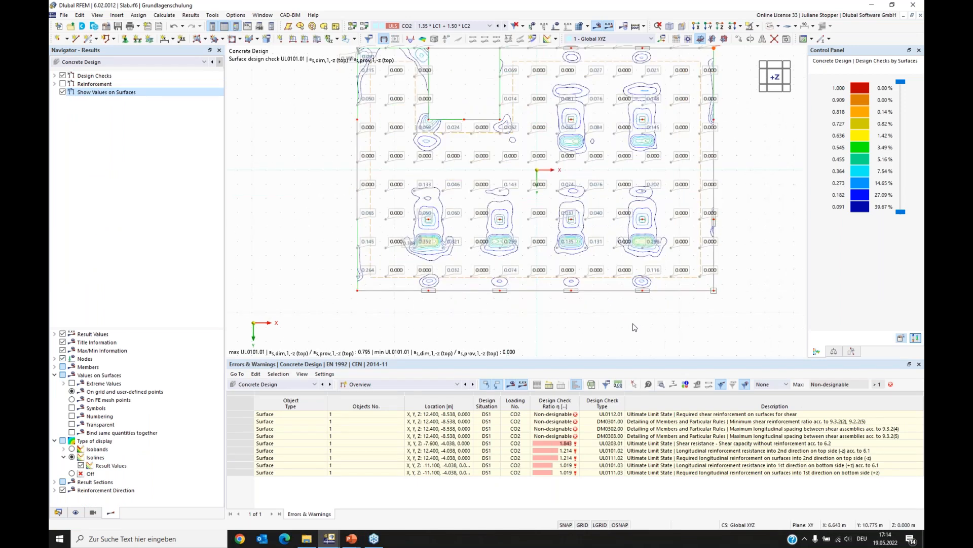
middle_drag(606, 337, 598, 341)
click(786, 308)
middle_drag(756, 230, 755, 246)
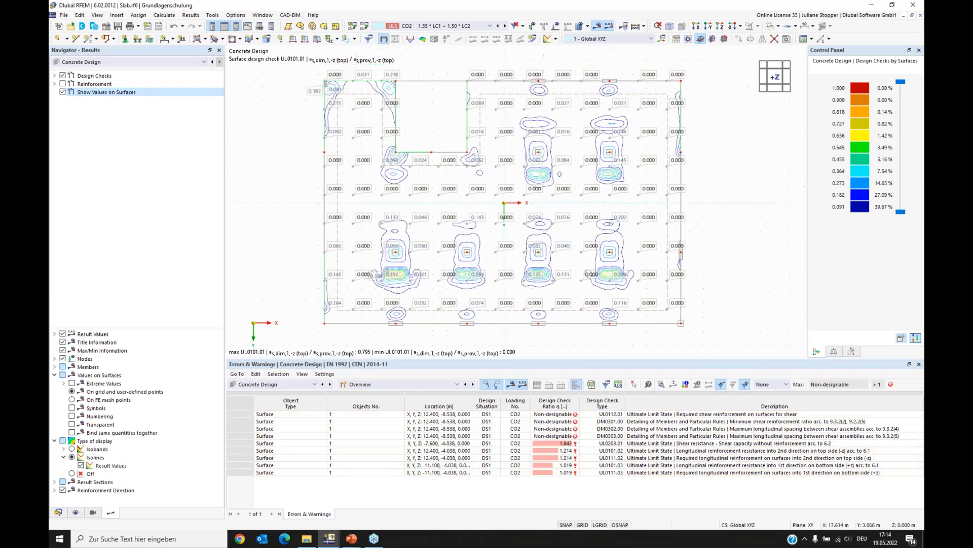